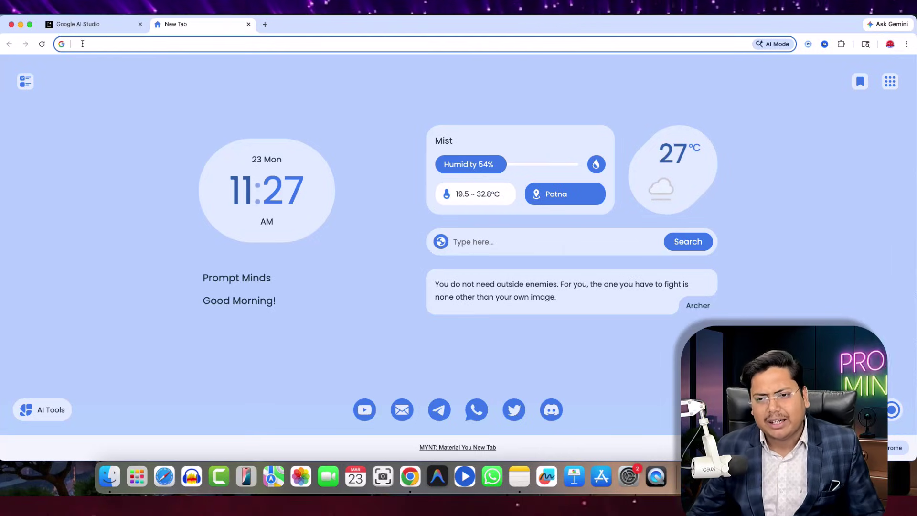
- Search Google for 'google ai' via the Google AI Studio suggestion and select the query
{"action": "type", "text": "goog e"}
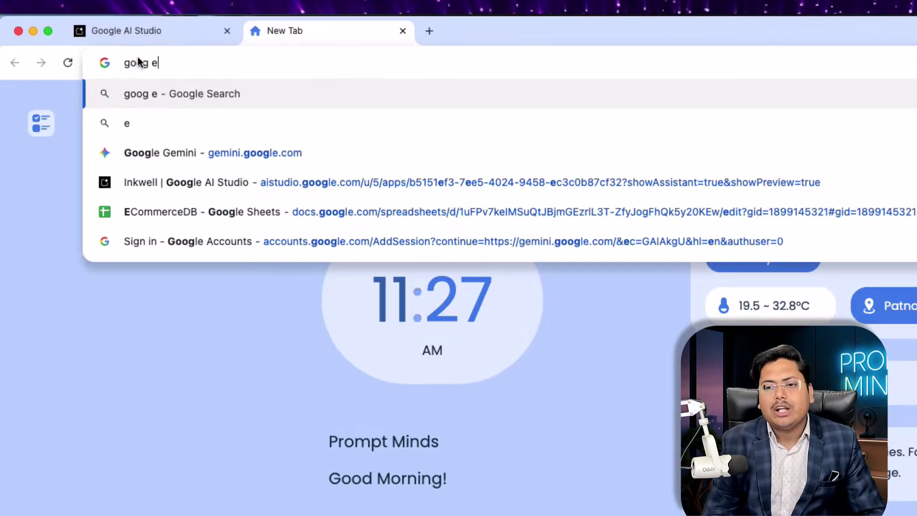
{"action": "key", "text": "BackSpace"}
{"action": "key", "text": "BackSpace"}
{"action": "type", "text": "le ai"}
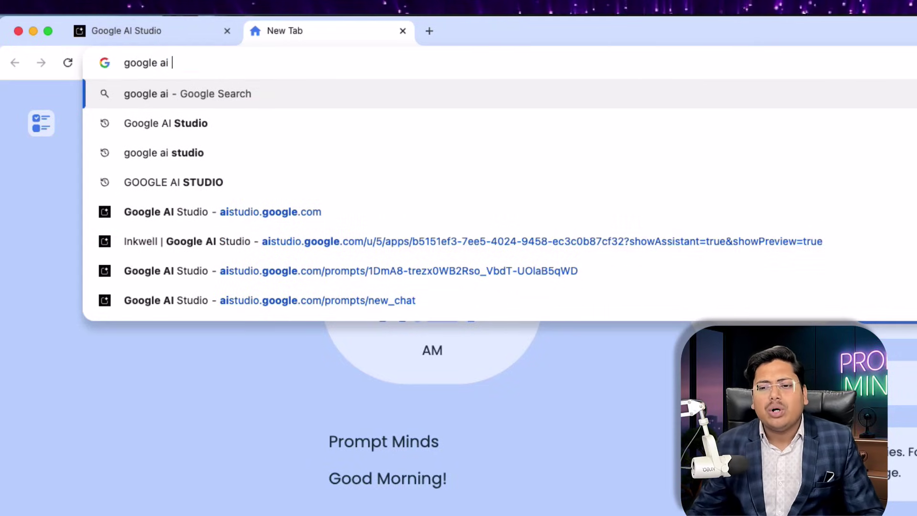
{"action": "left_click", "coordinate": [110, 123]}
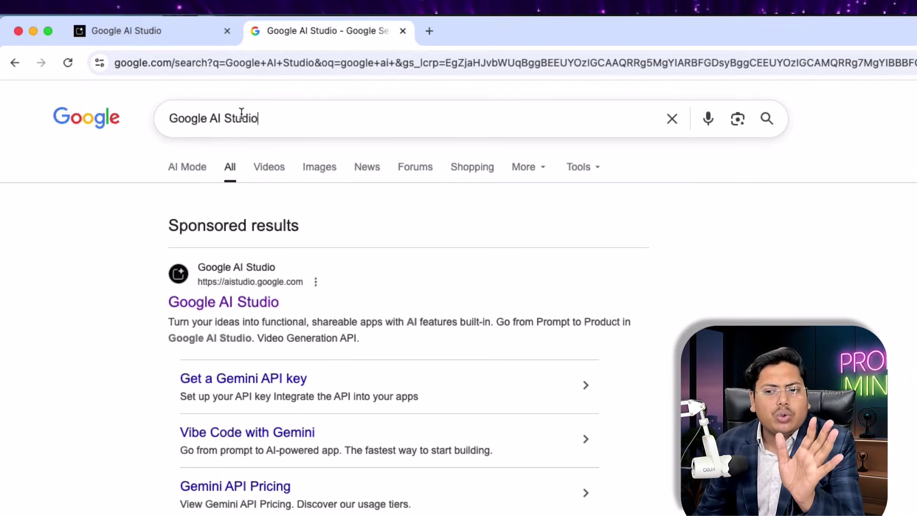
{"action": "left_click_drag", "start_coordinate": [258, 118], "coordinate": [127, 132]}
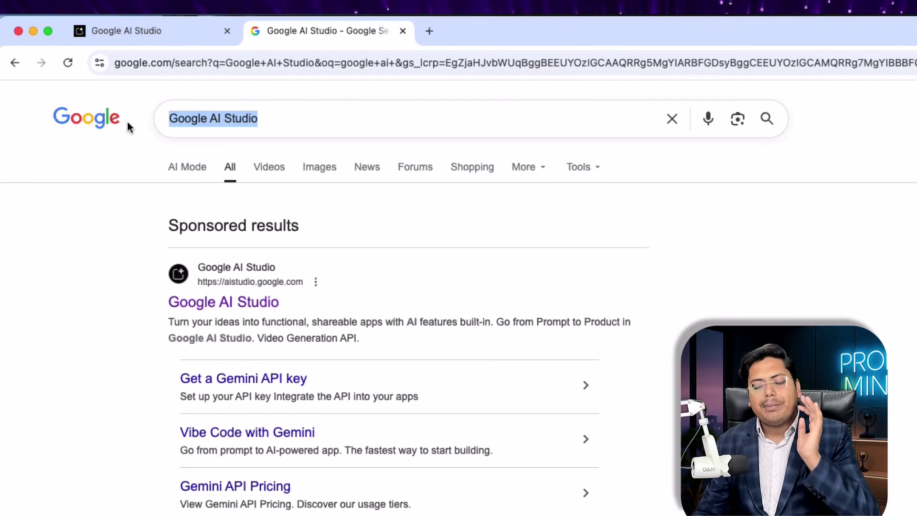
{"action": "scroll", "coordinate": [345, 403], "scroll_direction": "down", "scroll_amount": 1}
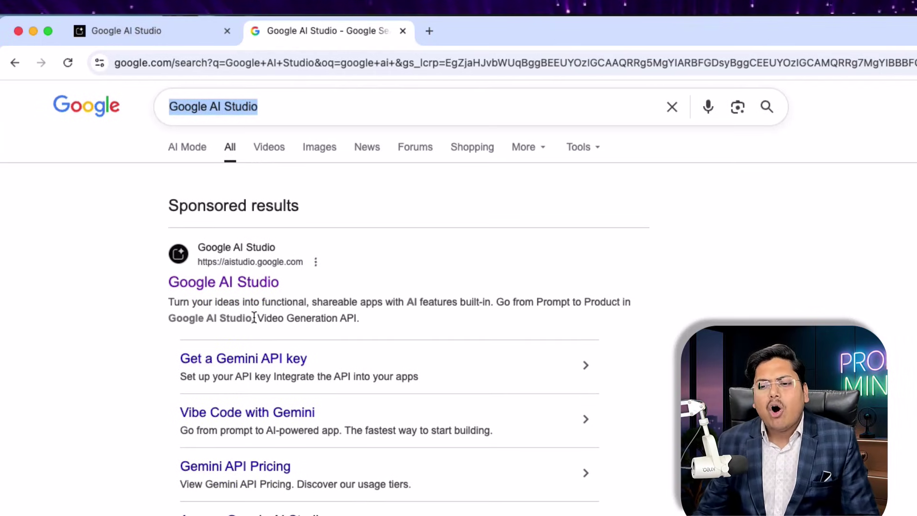
{"action": "scroll", "coordinate": [254, 341], "scroll_direction": "down", "scroll_amount": 2}
- Open the aistudio.google.com result and scroll through the Vibe Code landing page
{"action": "left_click", "coordinate": [234, 282]}
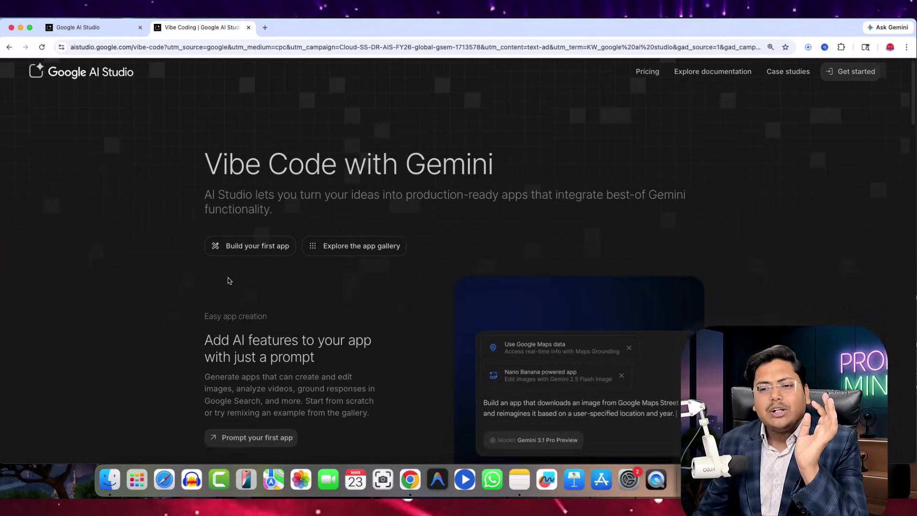
{"action": "scroll", "coordinate": [229, 272], "scroll_direction": "down", "scroll_amount": 10}
{"action": "scroll", "coordinate": [222, 272], "scroll_direction": "down", "scroll_amount": 20}
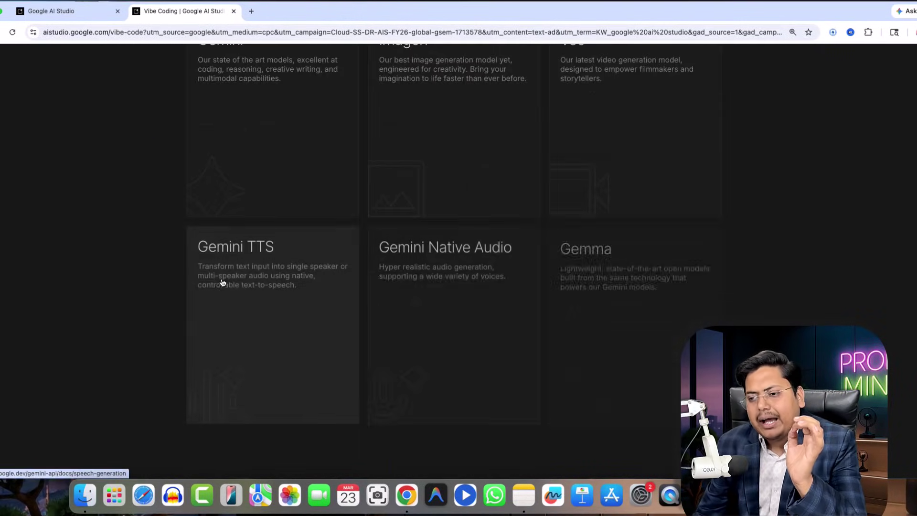
{"action": "scroll", "coordinate": [222, 279], "scroll_direction": "down", "scroll_amount": 8}
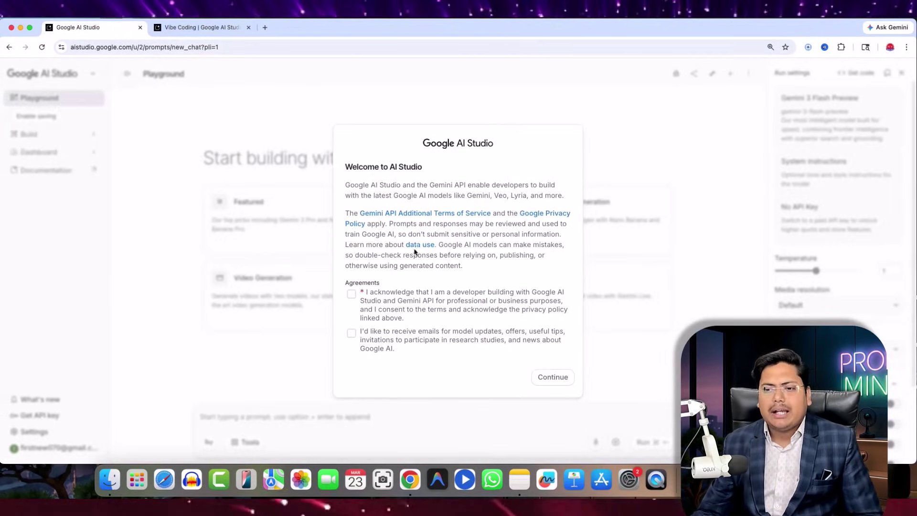
- Accept both AI Studio terms checkboxes, close the Vibe Coding tab, and go to Build
{"action": "left_click", "coordinate": [352, 294]}
{"action": "left_click", "coordinate": [352, 337]}
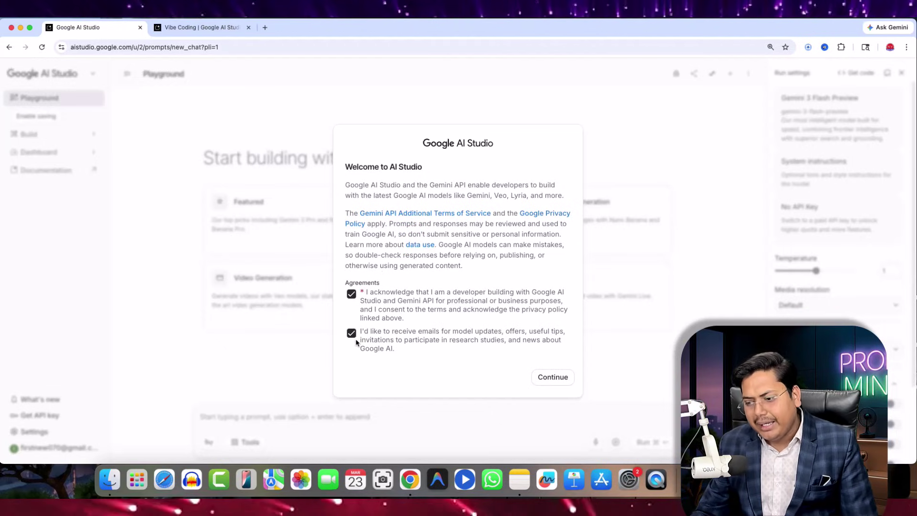
{"action": "left_click", "coordinate": [553, 378]}
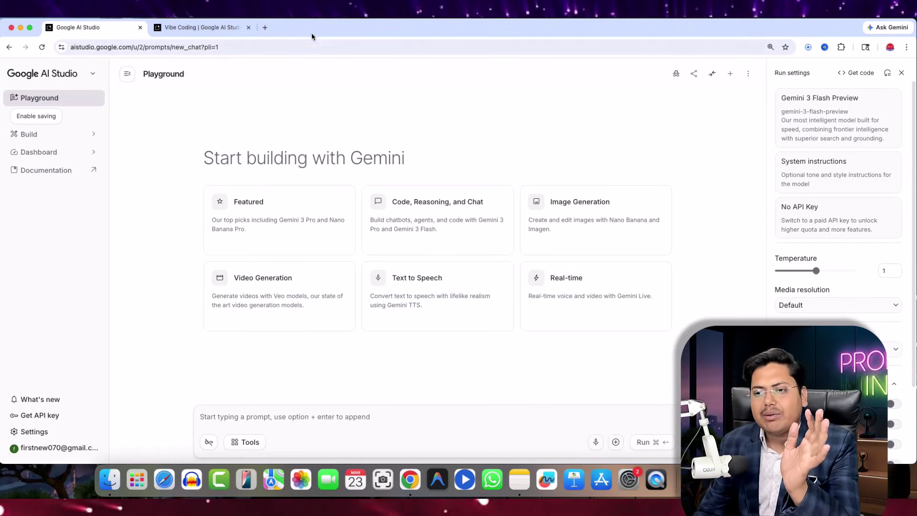
{"action": "left_click", "coordinate": [248, 28]}
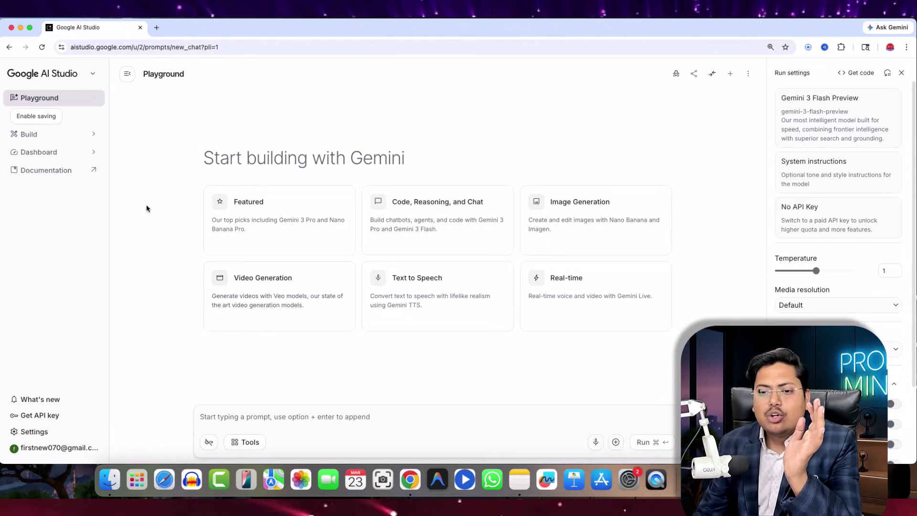
{"action": "left_click", "coordinate": [39, 135]}
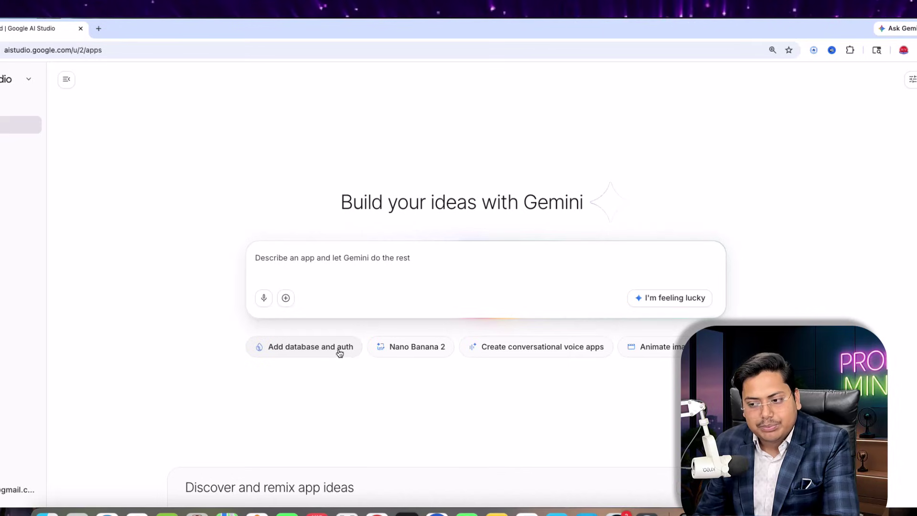
- Add the 'Add database and auth' and 'Nano Banana 2' capabilities to the new app
{"action": "left_click", "coordinate": [311, 349]}
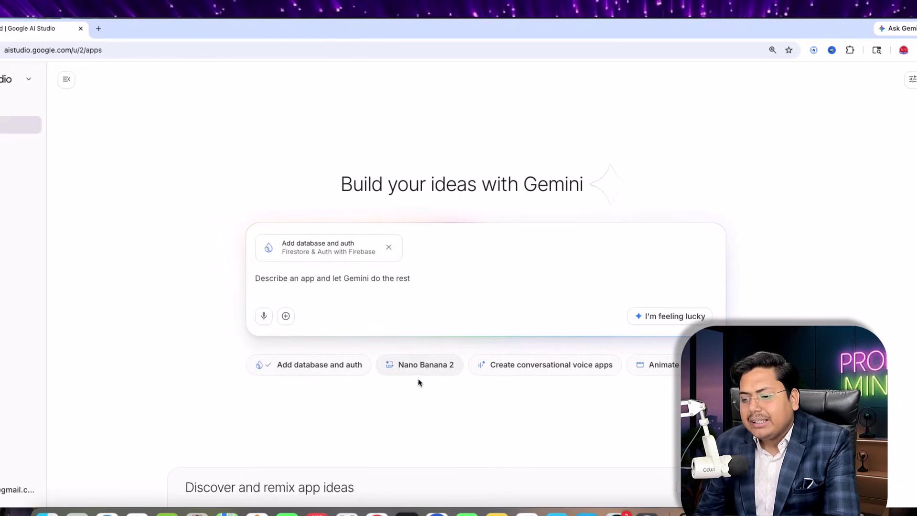
{"action": "left_click", "coordinate": [435, 367]}
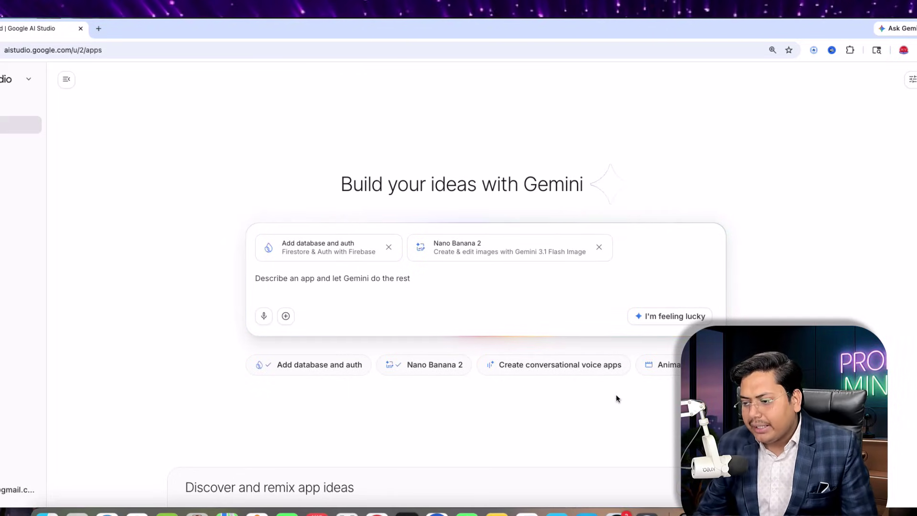
{"action": "scroll", "coordinate": [592, 380], "scroll_direction": "right", "scroll_amount": 5}
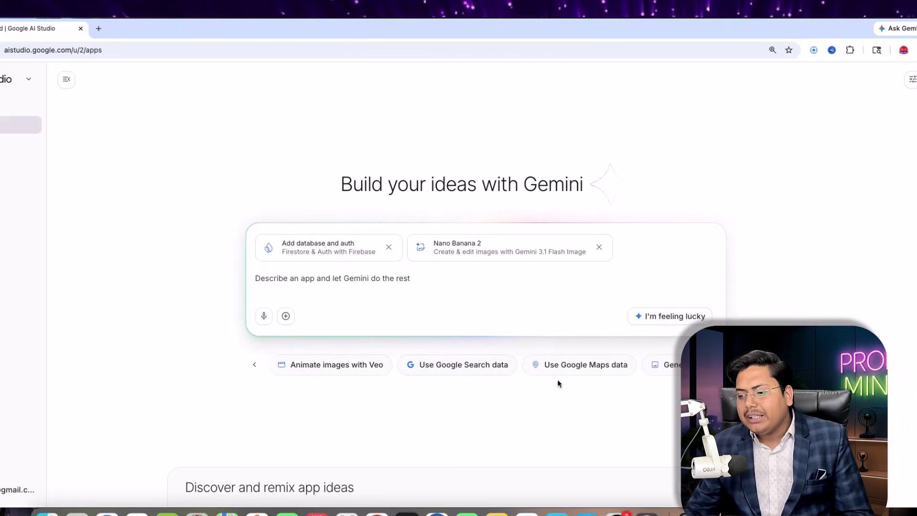
{"action": "scroll", "coordinate": [575, 370], "scroll_direction": "right", "scroll_amount": 5}
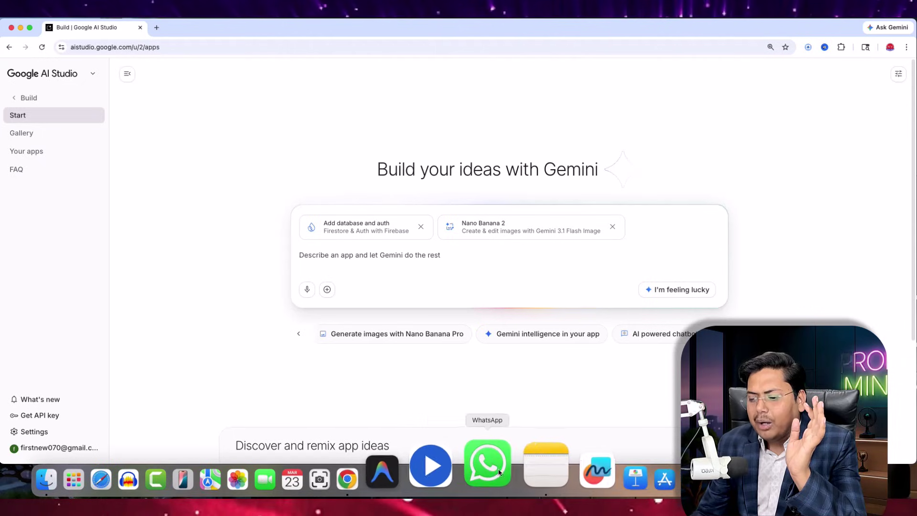
- Copy the Doctor PASAND hospital website prompt from Notes into the AI Studio prompt box
{"action": "left_click", "coordinate": [522, 467]}
{"action": "left_click_drag", "start_coordinate": [411, 92], "coordinate": [188, 50]}
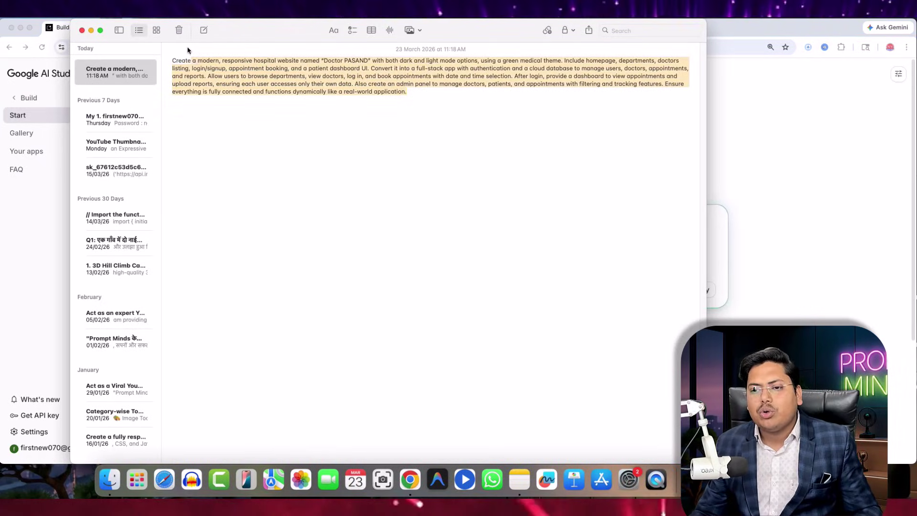
{"action": "left_click", "coordinate": [787, 228]}
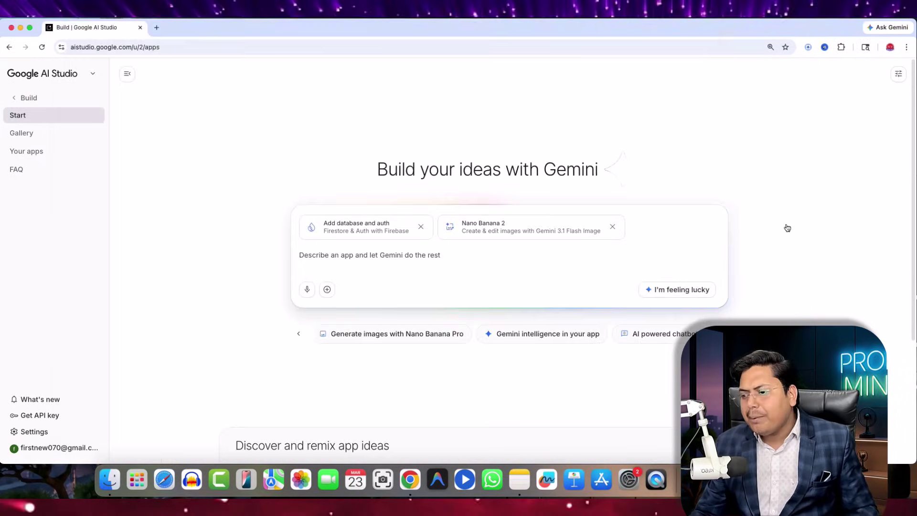
{"action": "left_click", "coordinate": [346, 253]}
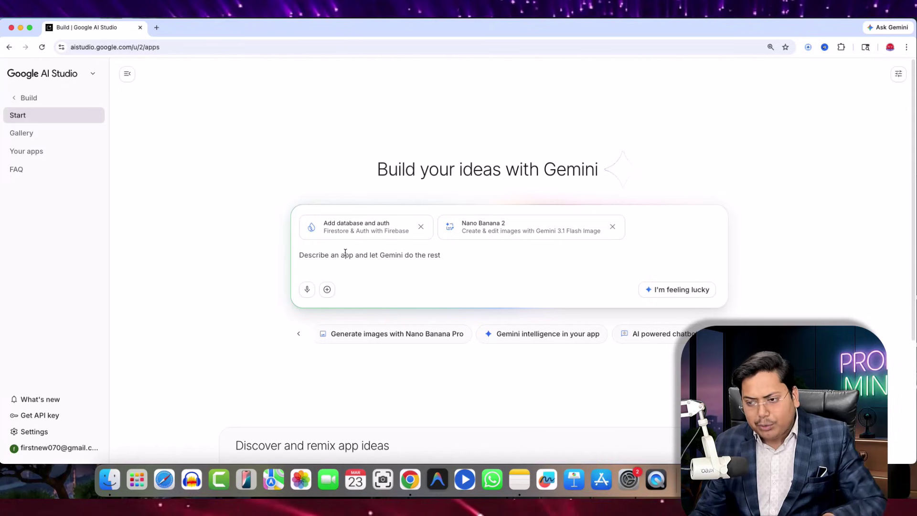
{"action": "right_click", "coordinate": [345, 256]}
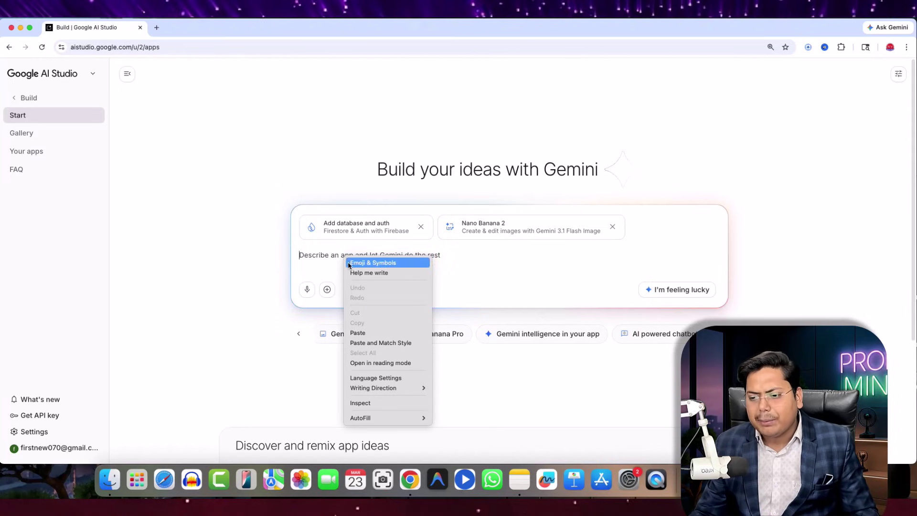
{"action": "left_click", "coordinate": [357, 333]}
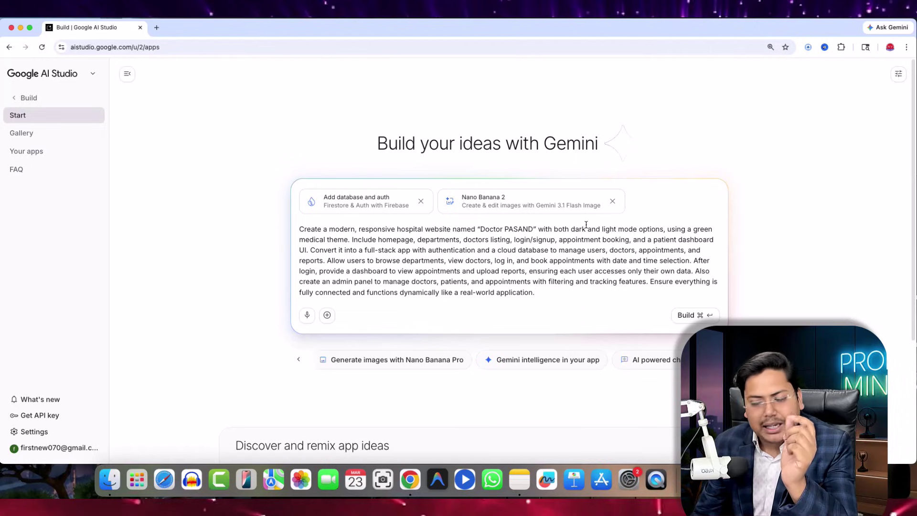
{"action": "left_click_drag", "start_coordinate": [563, 229], "coordinate": [660, 228]}
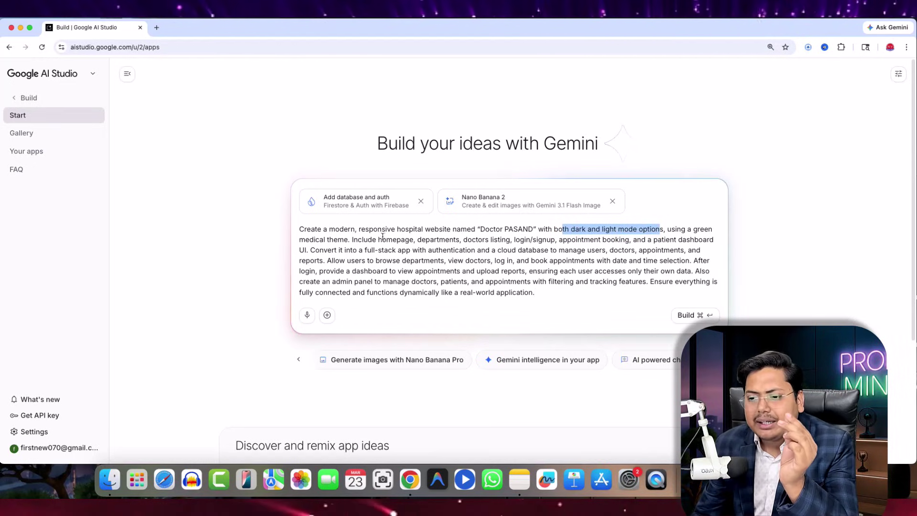
{"action": "left_click_drag", "start_coordinate": [354, 240], "coordinate": [411, 241]}
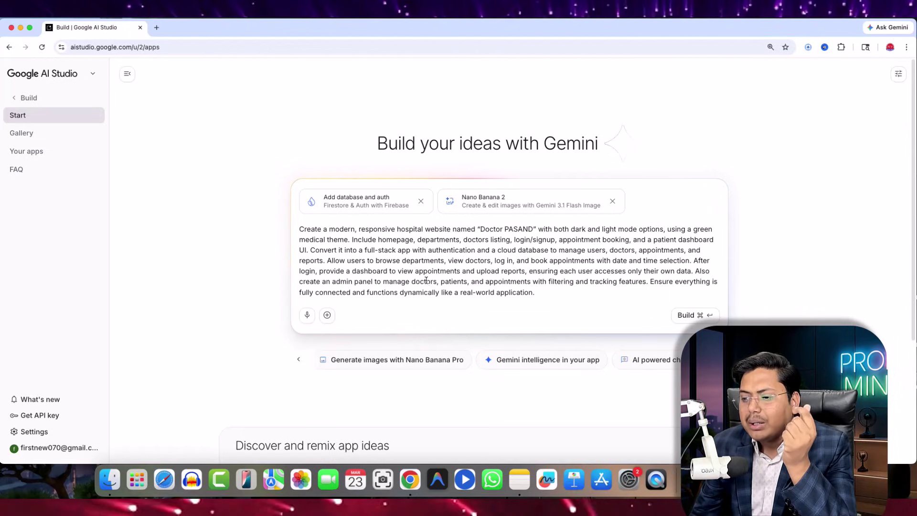
{"action": "left_click_drag", "start_coordinate": [467, 281], "coordinate": [646, 281]}
{"action": "left_click", "coordinate": [445, 293]}
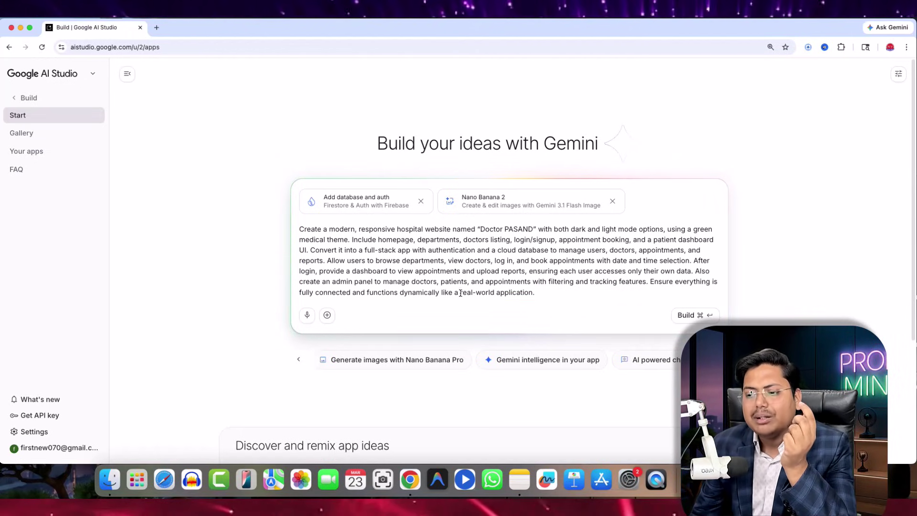
{"action": "left_click_drag", "start_coordinate": [460, 292], "coordinate": [577, 294]}
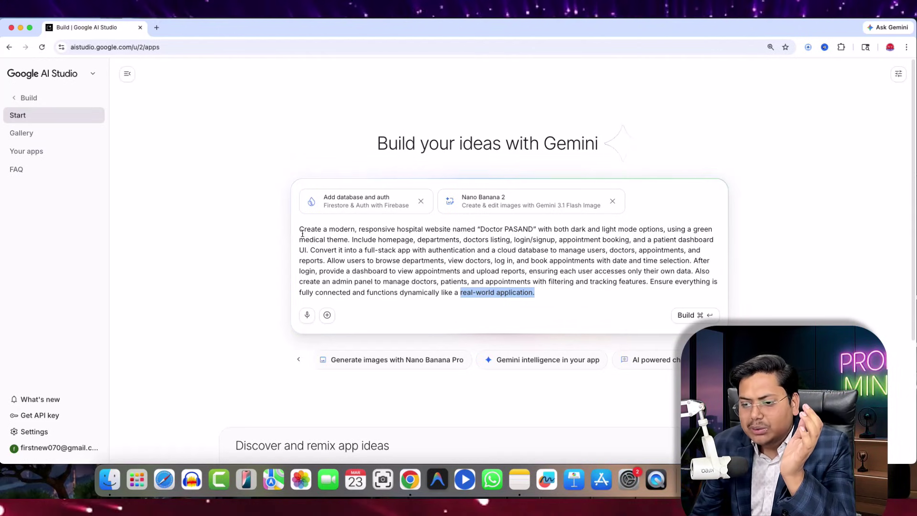
{"action": "left_click_drag", "start_coordinate": [302, 233], "coordinate": [576, 291]}
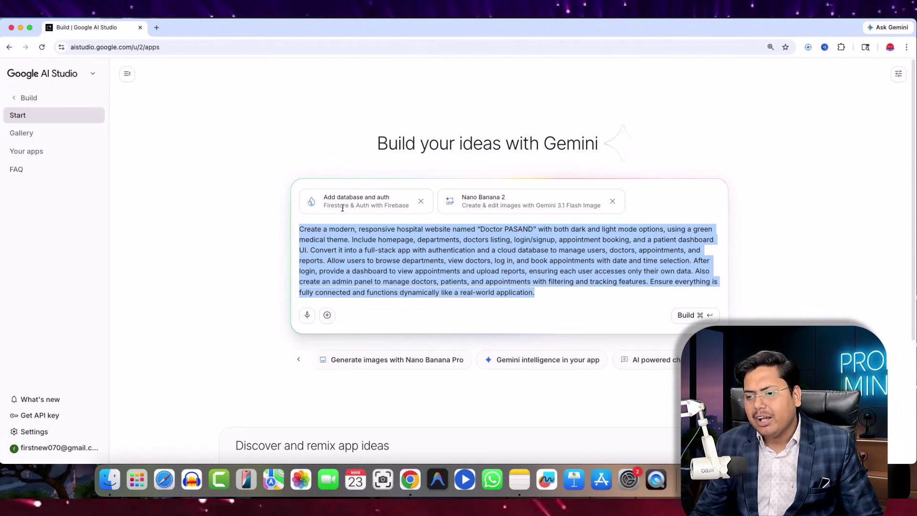
- Build the app with Gemini 3.1 Pro Preview, view its Code tab, and open a new tab
{"action": "left_click", "coordinate": [696, 315]}
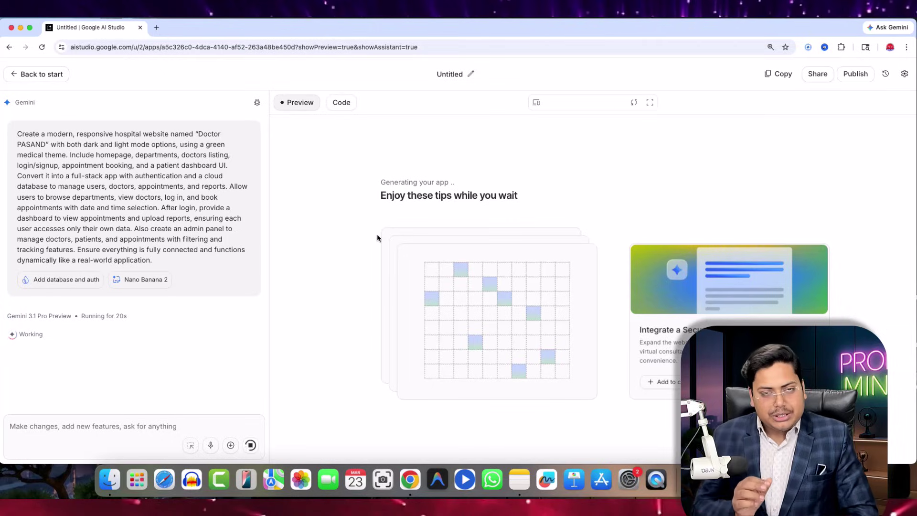
{"action": "left_click", "coordinate": [341, 103]}
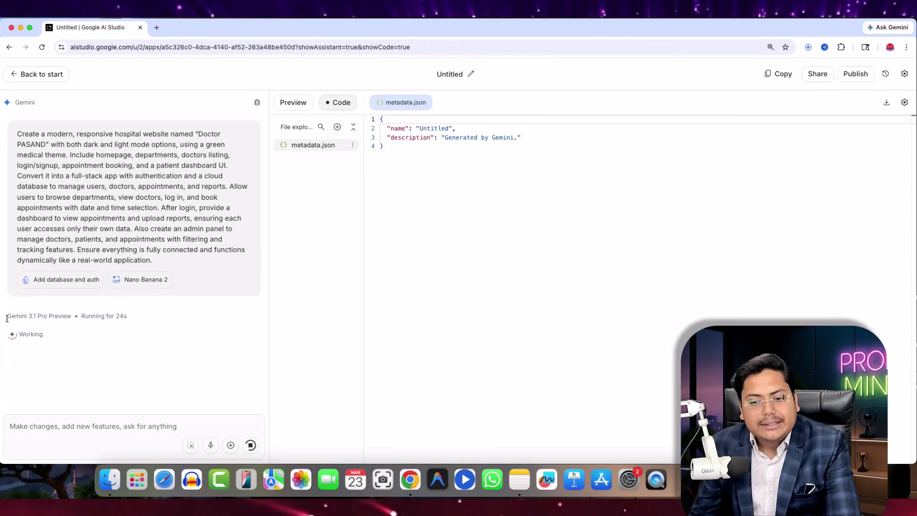
{"action": "left_click_drag", "start_coordinate": [6, 315], "coordinate": [71, 314]}
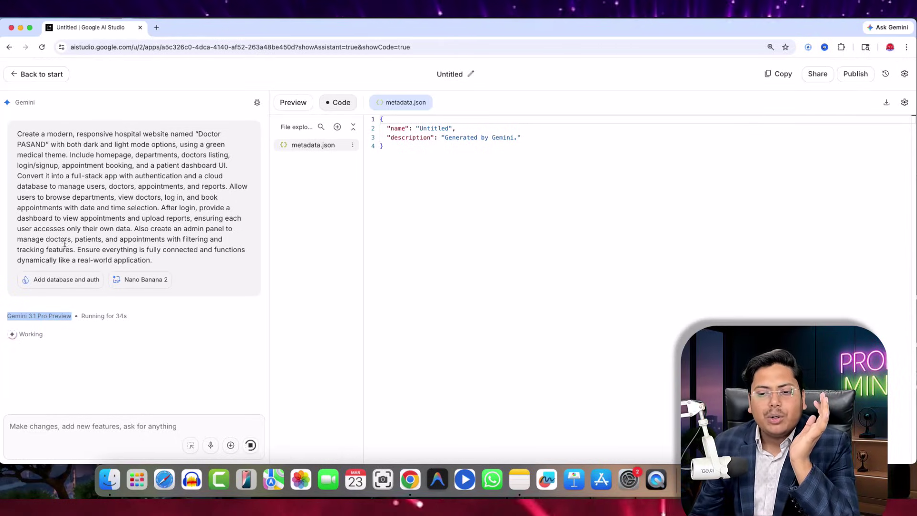
{"action": "left_click", "coordinate": [156, 27]}
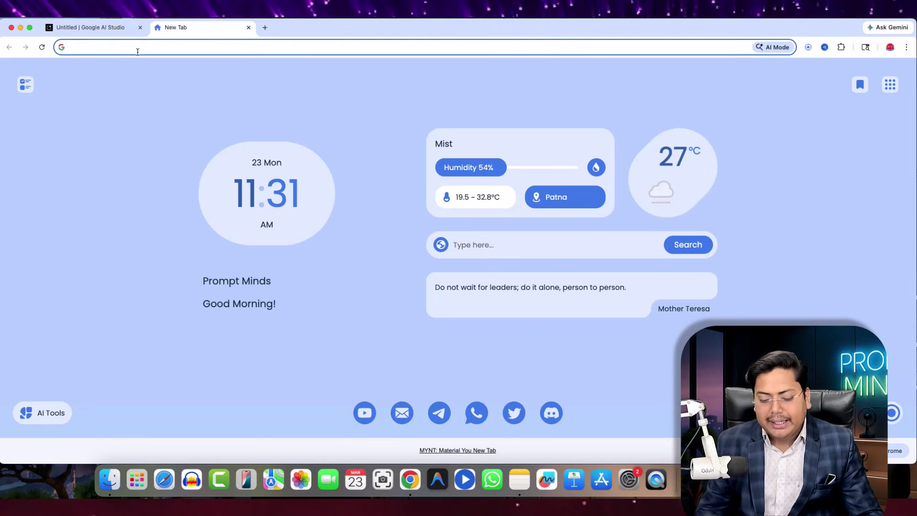
- Enable Firebase for the project with its database hosted in Mumbai (asia-south1)
{"action": "key", "text": "super+1"}
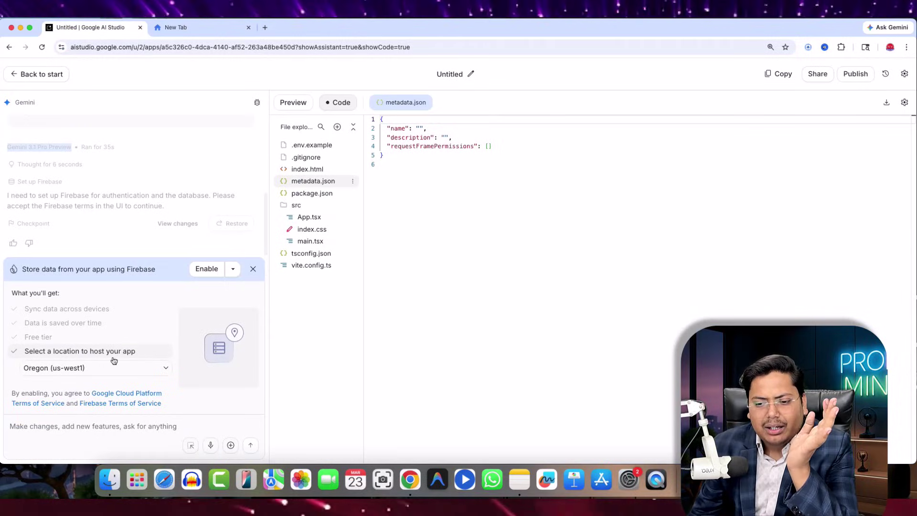
{"action": "left_click", "coordinate": [56, 369]}
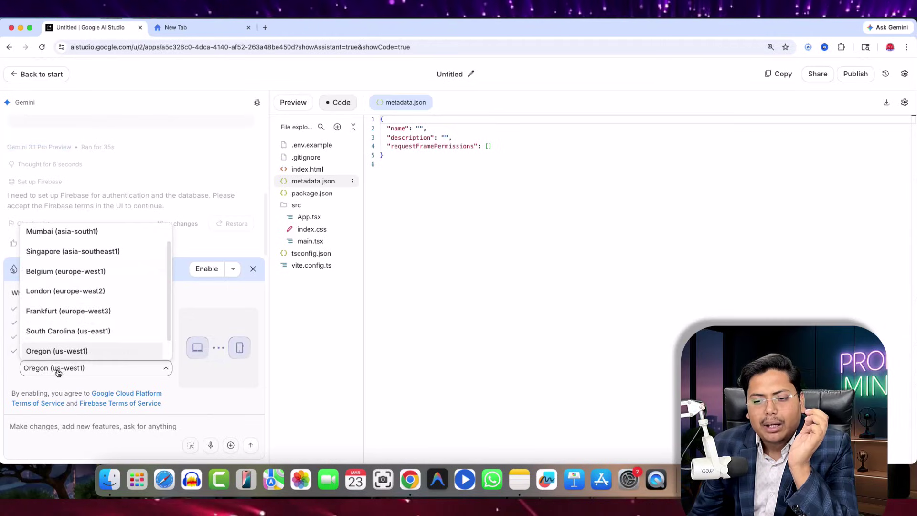
{"action": "left_click", "coordinate": [62, 233]}
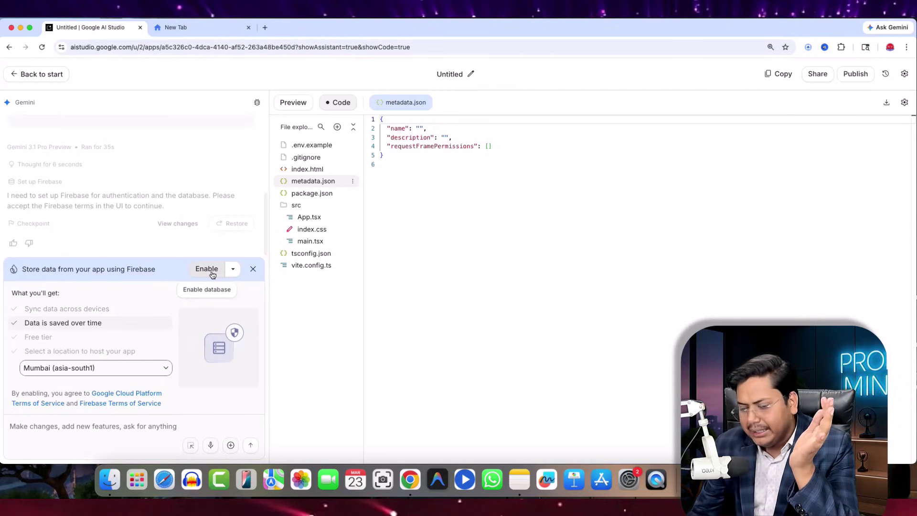
{"action": "left_click", "coordinate": [212, 274]}
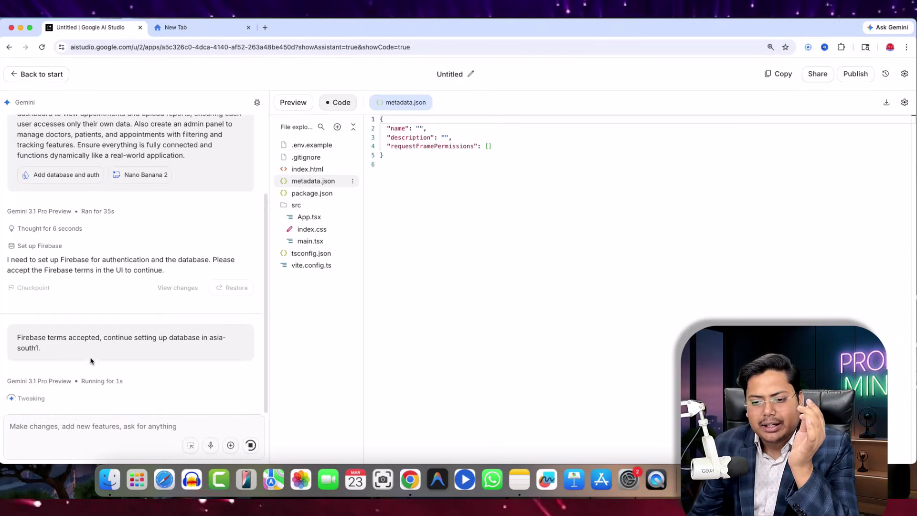
- Open index.css in the code editor, then switch to the empty new browser tab
{"action": "left_click_drag", "start_coordinate": [19, 337], "coordinate": [224, 335]}
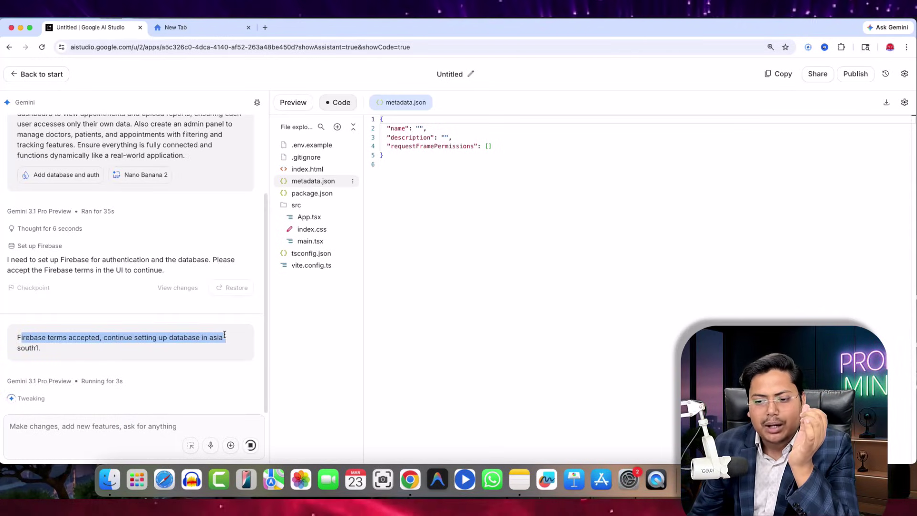
{"action": "left_click_drag", "start_coordinate": [20, 349], "coordinate": [72, 349]}
{"action": "left_click", "coordinate": [115, 352]}
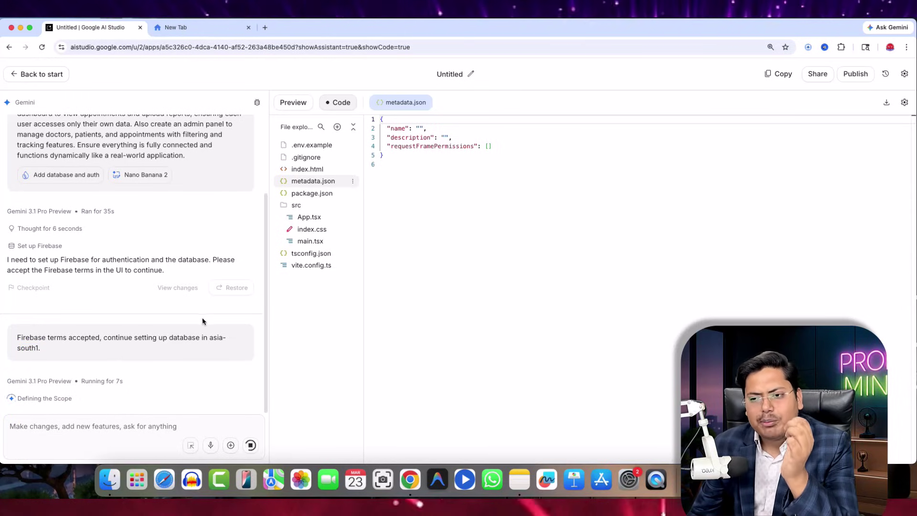
{"action": "left_click", "coordinate": [308, 231]}
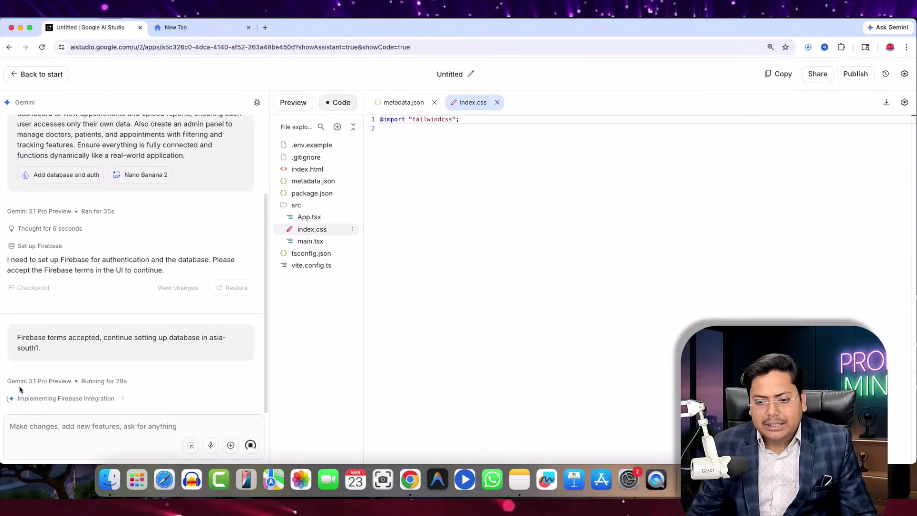
{"action": "left_click", "coordinate": [201, 27]}
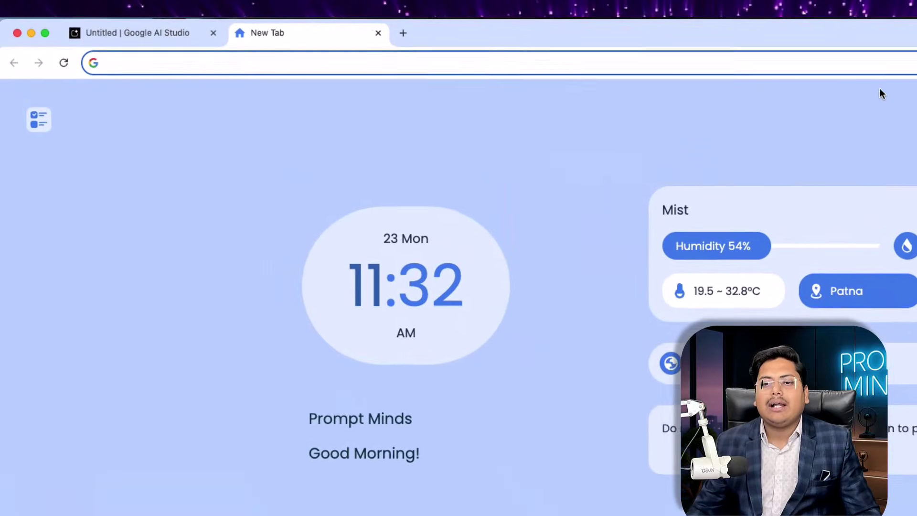
- Search Google for 'firebase' and reach the Firebase console home page
{"action": "type", "text": "firebase.google.com"}
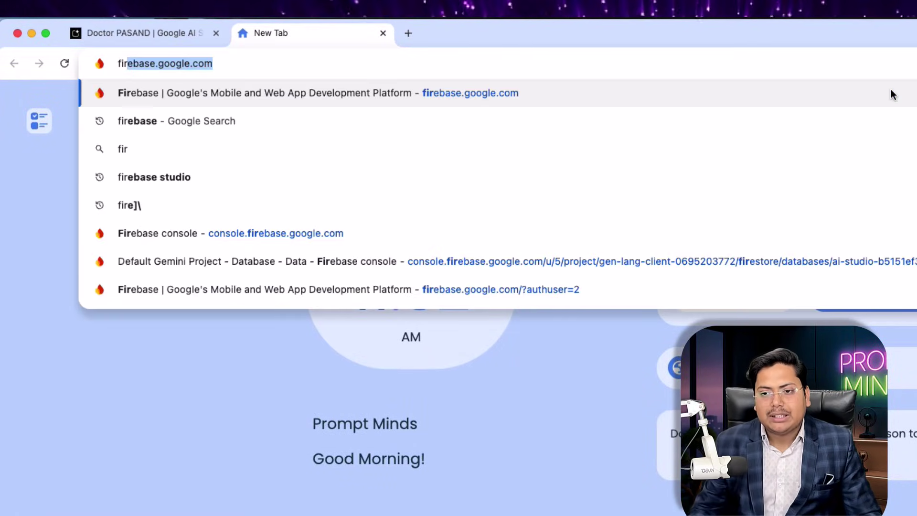
{"action": "left_click", "coordinate": [184, 122]}
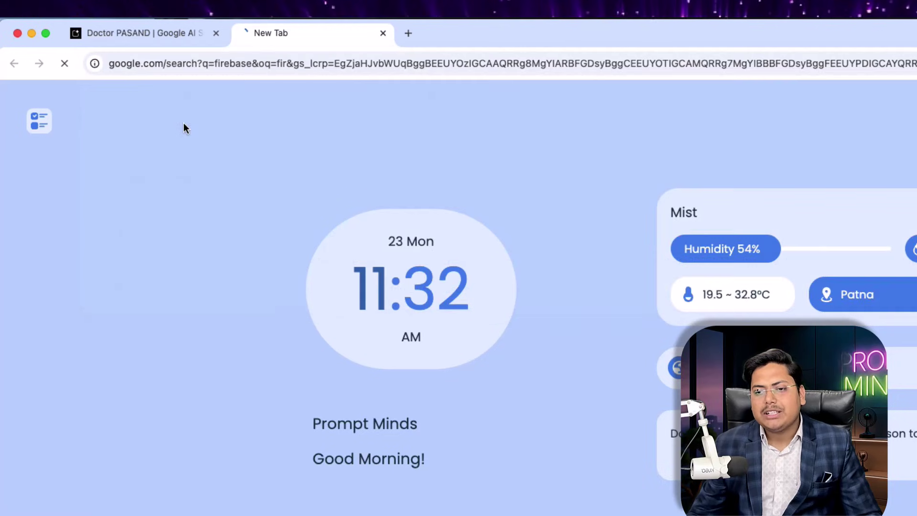
{"action": "scroll", "coordinate": [306, 391], "scroll_direction": "down", "scroll_amount": 8}
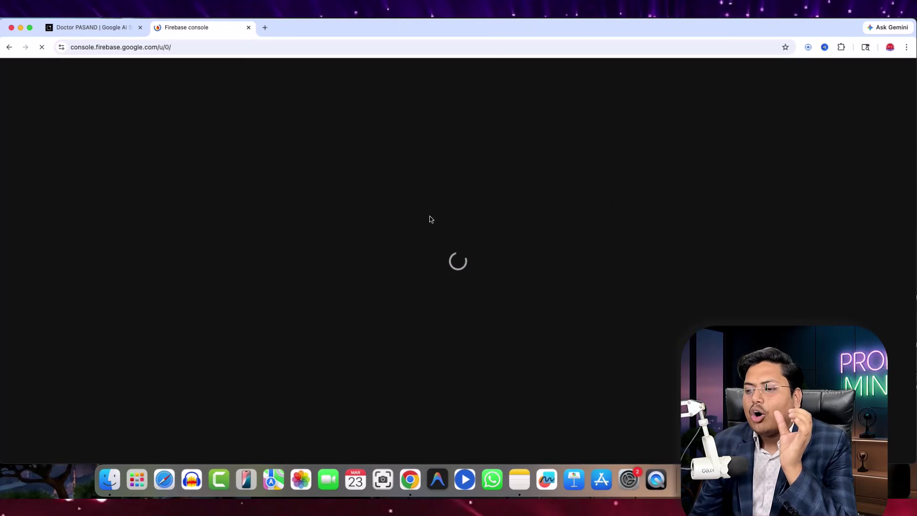
- Open the Default Gemini Project overview in Firebase under the /u/2/ Google account
{"action": "left_click", "coordinate": [107, 29]}
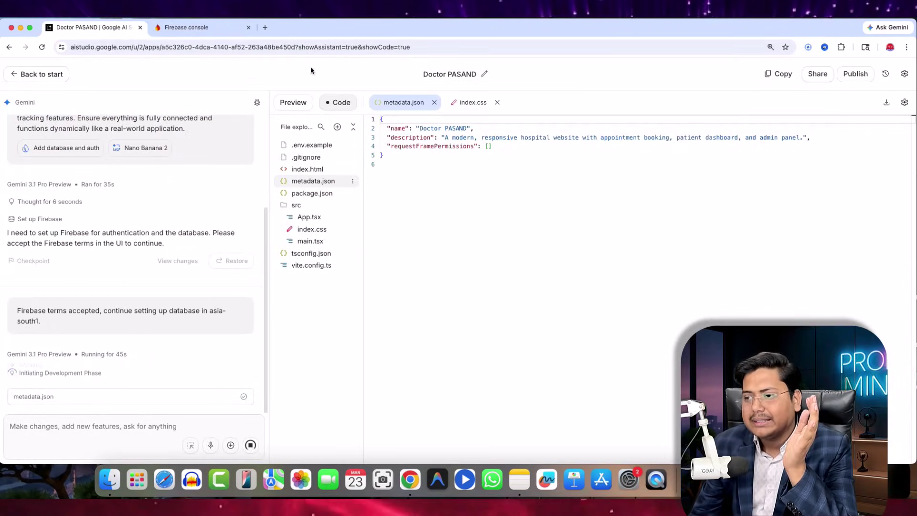
{"action": "left_click", "coordinate": [214, 29]}
{"action": "left_click", "coordinate": [894, 71]}
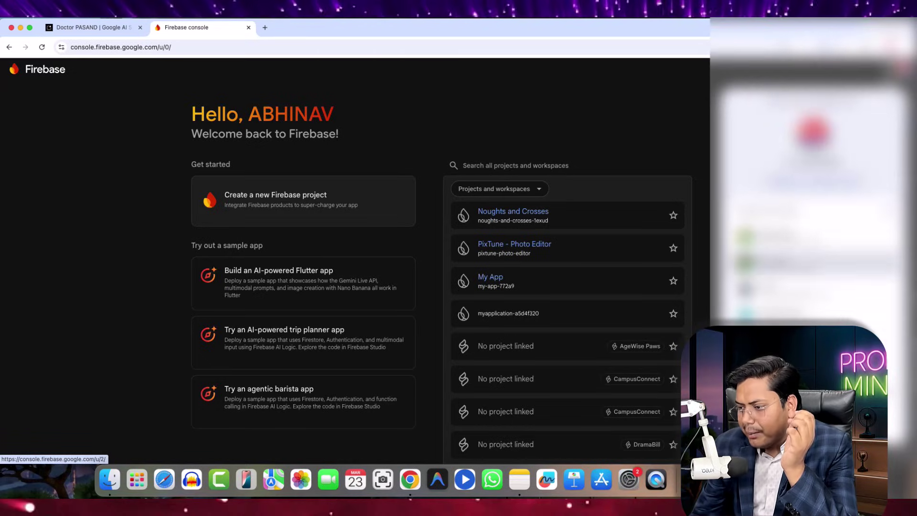
{"action": "left_click", "coordinate": [807, 264]}
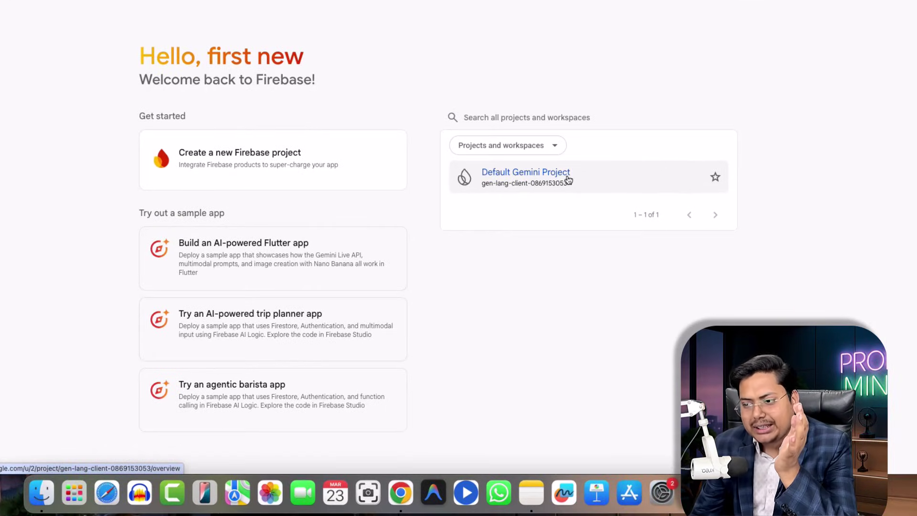
{"action": "mouse_move", "coordinate": [568, 180]}
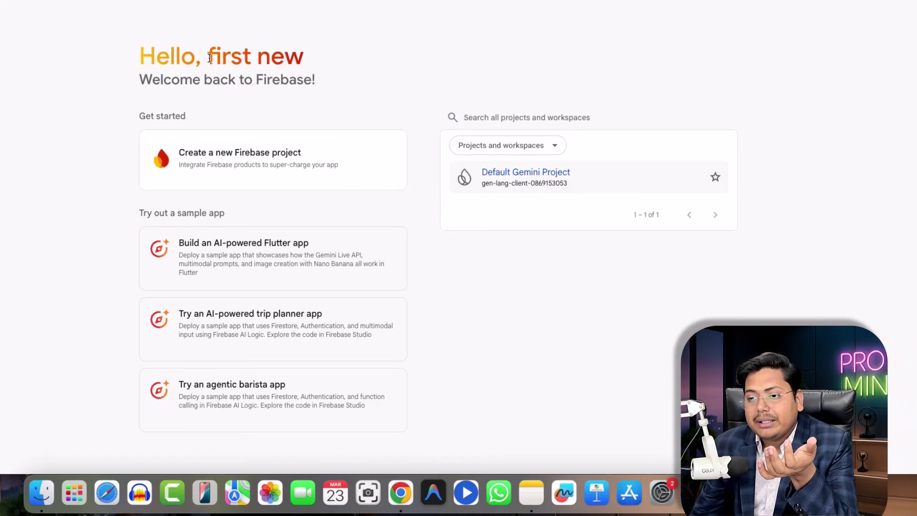
{"action": "left_click_drag", "start_coordinate": [209, 58], "coordinate": [304, 60]}
{"action": "left_click", "coordinate": [492, 173]}
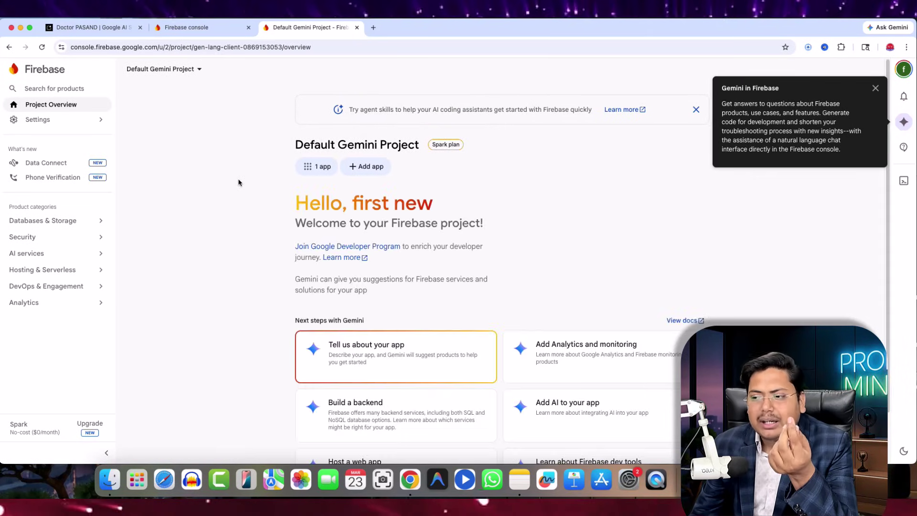
{"action": "left_click", "coordinate": [876, 88]}
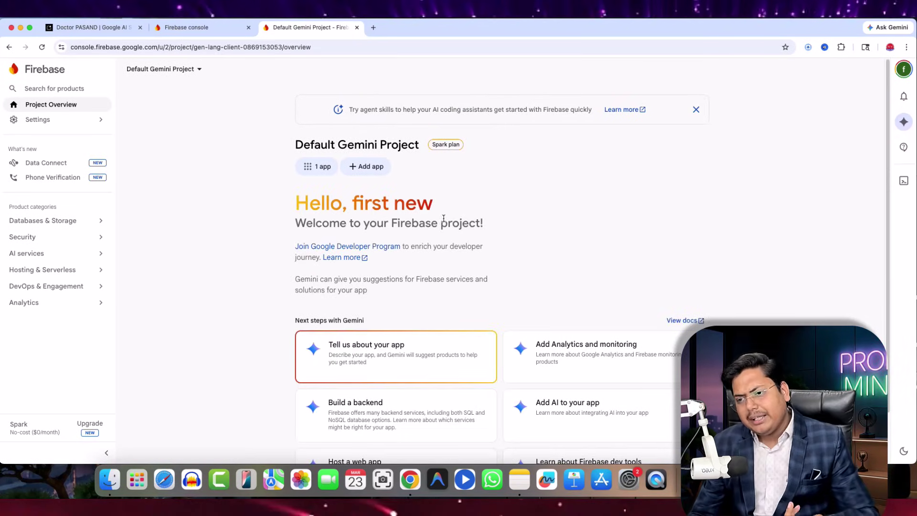
- Dismiss the agent skills banner and open the project's Authentication page
{"action": "left_click", "coordinate": [692, 110]}
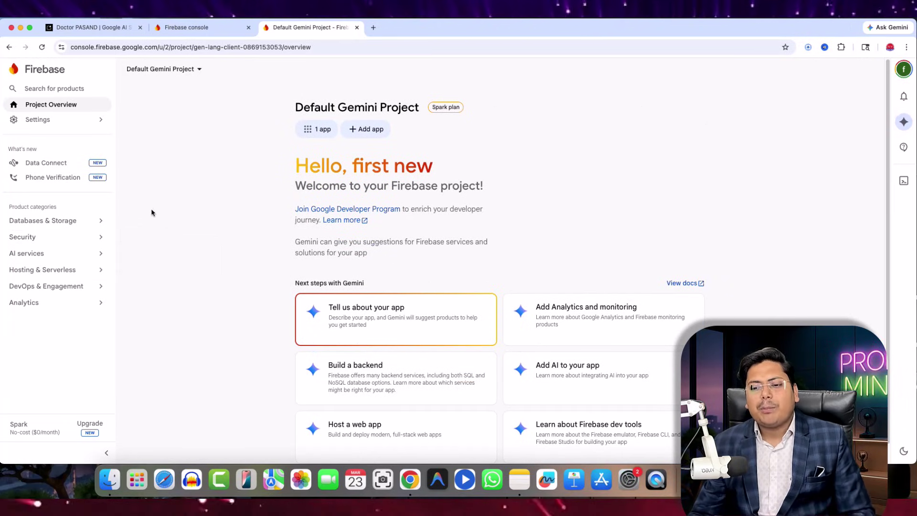
{"action": "mouse_move", "coordinate": [52, 238]}
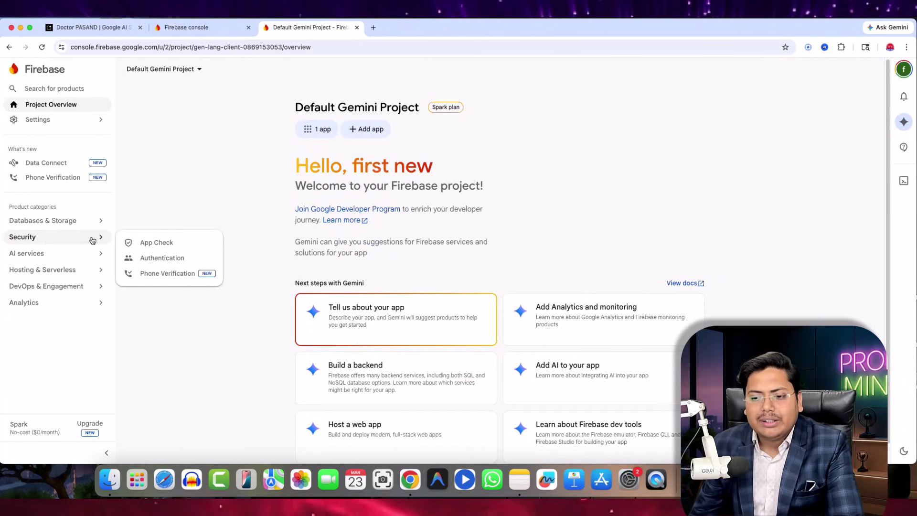
{"action": "left_click", "coordinate": [157, 258]}
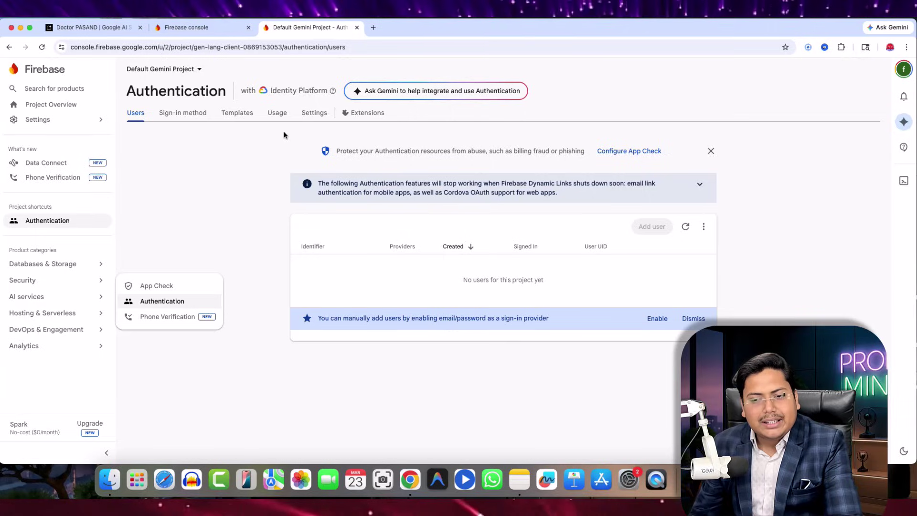
- View the asia-south1 Firestore database's security rules, then return to the Doctor PASAND code
{"action": "mouse_move", "coordinate": [87, 267]}
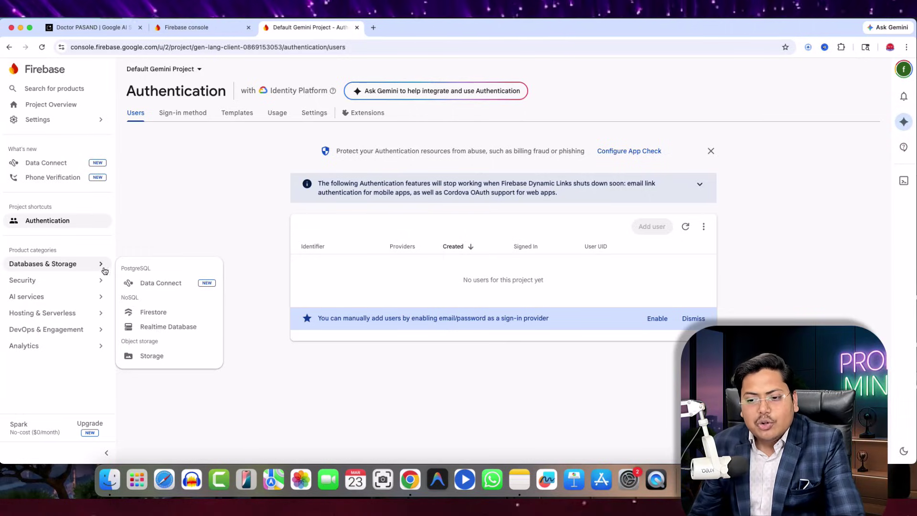
{"action": "left_click", "coordinate": [154, 312]}
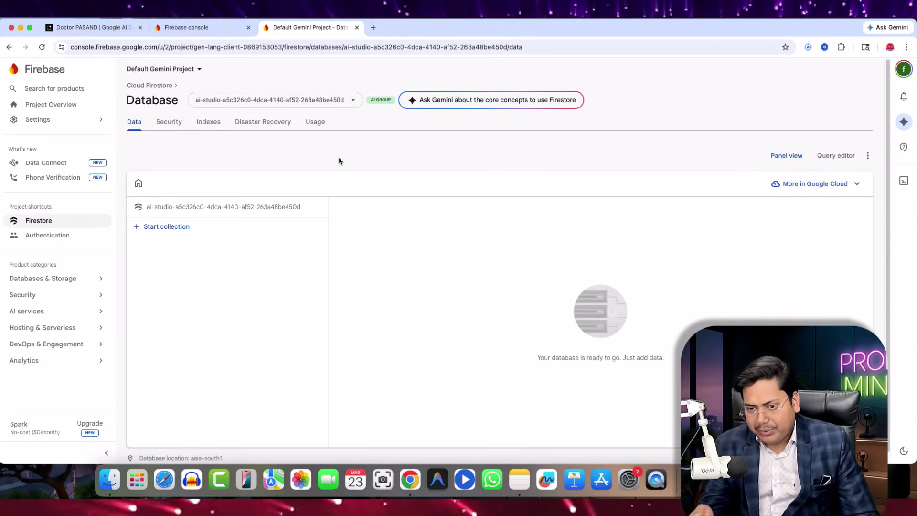
{"action": "left_click", "coordinate": [165, 123]}
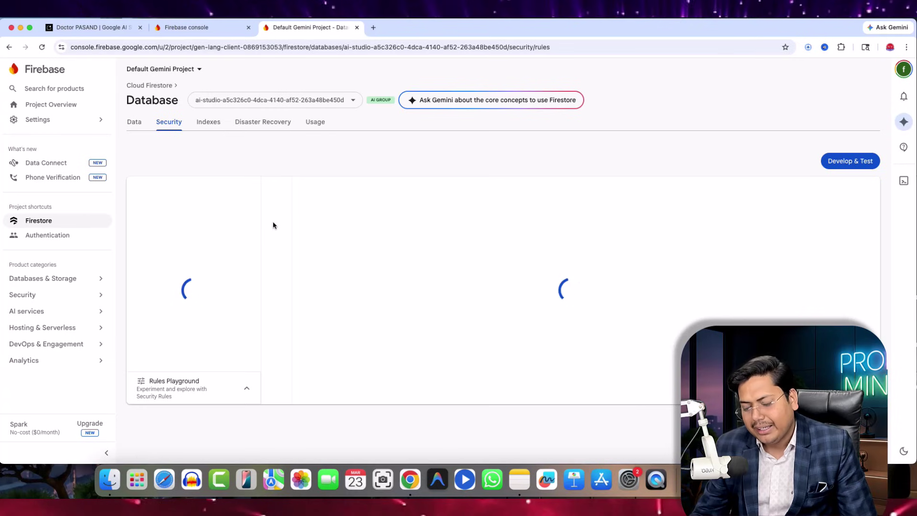
{"action": "left_click", "coordinate": [111, 29]}
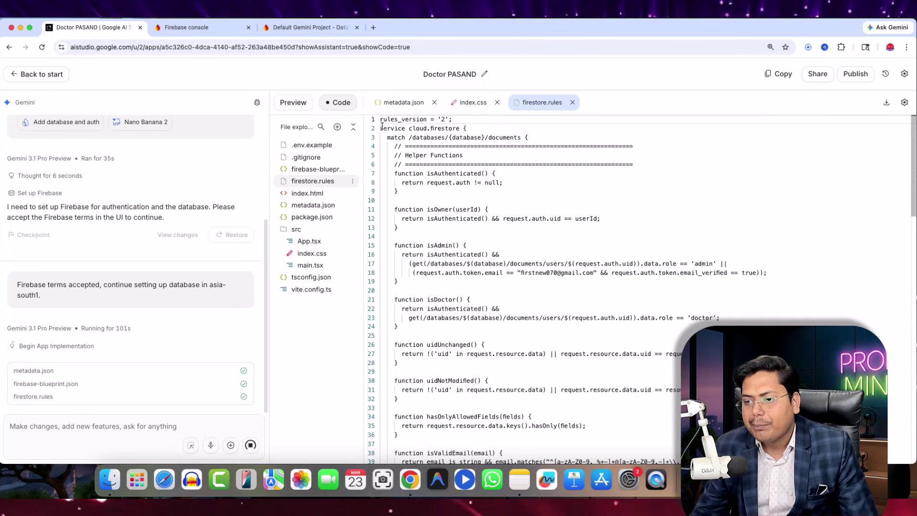
- Attach firestore.rules lines 2–30 to the chat and compare them with the rules deployed in Firebase
{"action": "left_click_drag", "start_coordinate": [380, 126], "coordinate": [542, 418]}
{"action": "scroll", "coordinate": [537, 330], "scroll_direction": "down", "scroll_amount": 17}
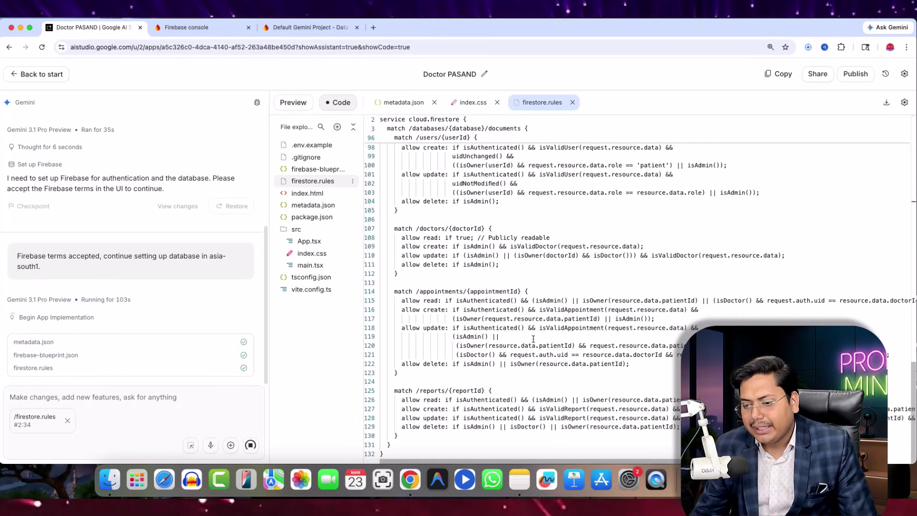
{"action": "left_click", "coordinate": [308, 27]}
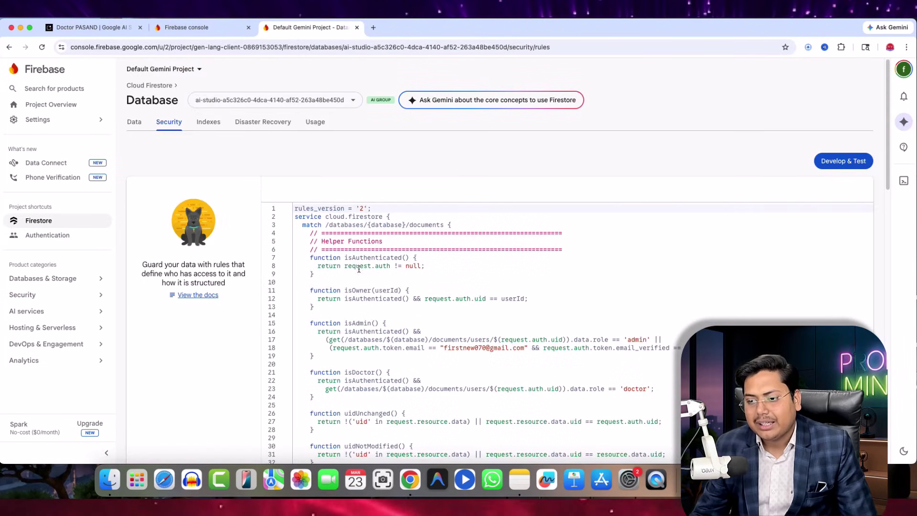
{"action": "scroll", "coordinate": [359, 269], "scroll_direction": "down", "scroll_amount": 15}
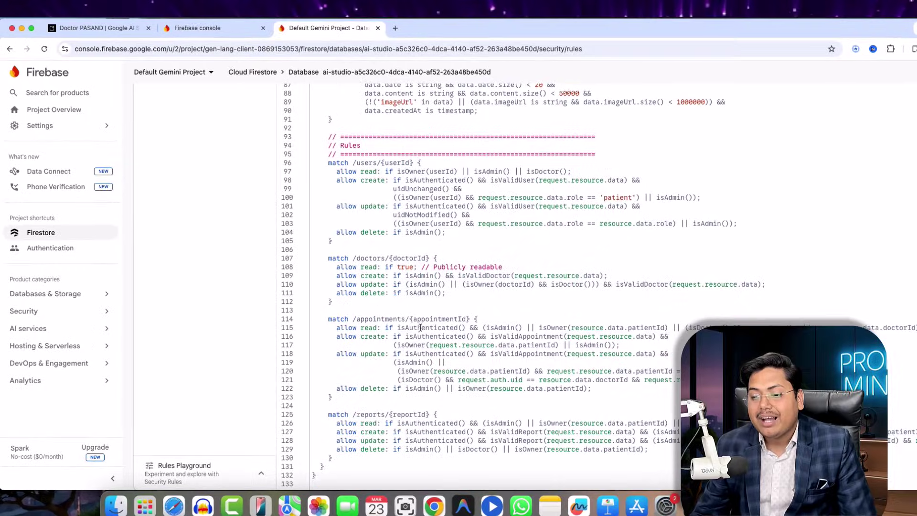
{"action": "scroll", "coordinate": [420, 328], "scroll_direction": "up", "scroll_amount": 15}
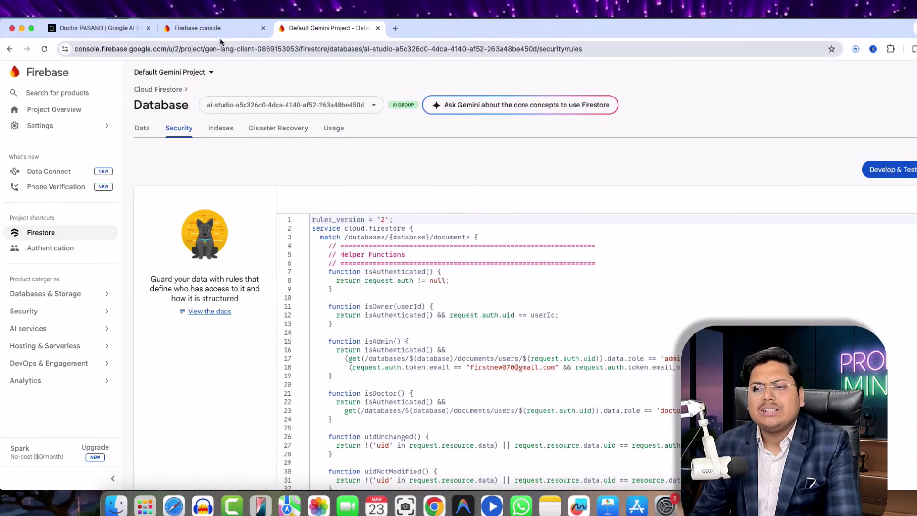
{"action": "scroll", "coordinate": [397, 281], "scroll_direction": "down", "scroll_amount": 2}
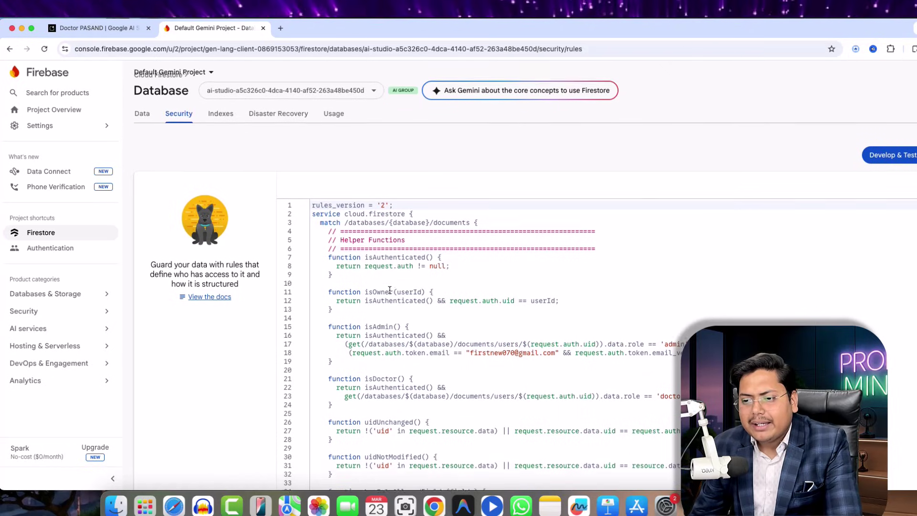
- Select the cloud.firestore service line and isOwner function, then switch back to the Doctor PASAND project
{"action": "left_click_drag", "start_coordinate": [346, 207], "coordinate": [422, 207]}
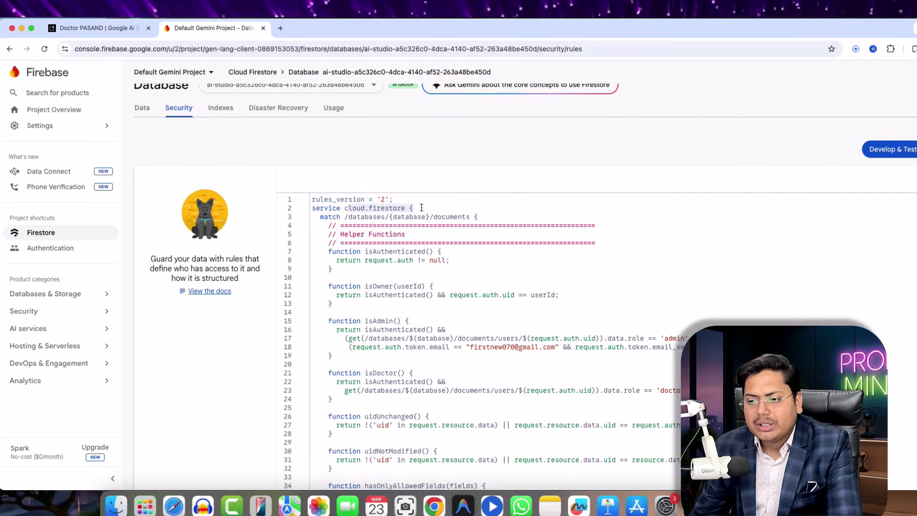
{"action": "left_click_drag", "start_coordinate": [314, 286], "coordinate": [621, 301]}
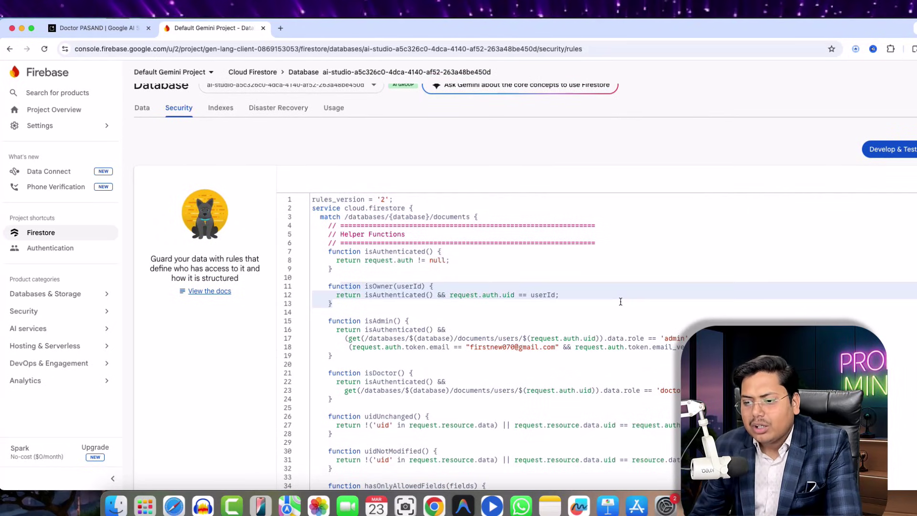
{"action": "left_click", "coordinate": [85, 10]}
{"action": "left_click", "coordinate": [64, 32]}
{"action": "left_click", "coordinate": [65, 31]}
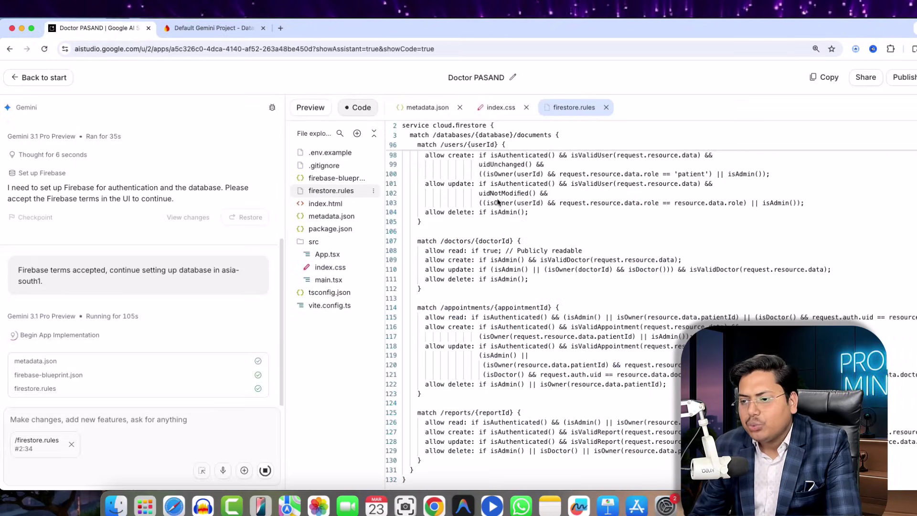
- Attach firestore.rules' isOwner lines 11–12 to the chat prompt, then open index.html
{"action": "scroll", "coordinate": [495, 205], "scroll_direction": "down", "scroll_amount": 2}
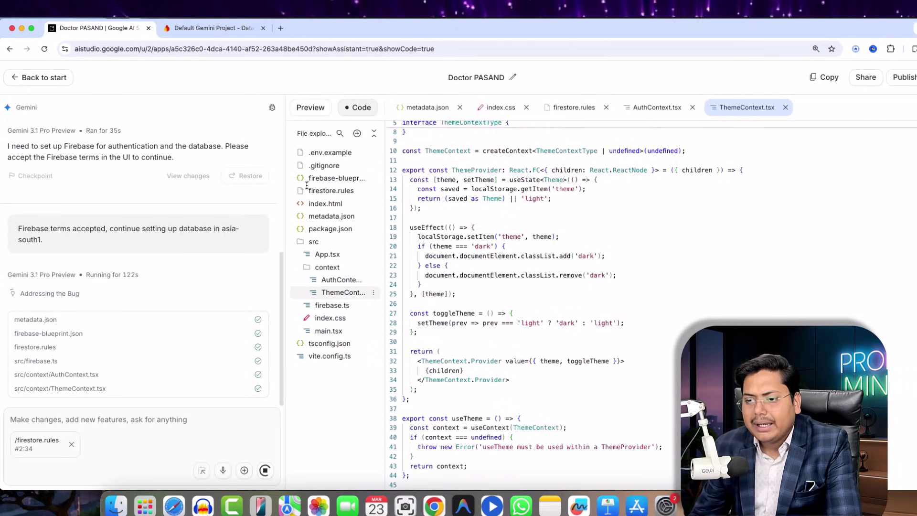
{"action": "left_click", "coordinate": [337, 193]}
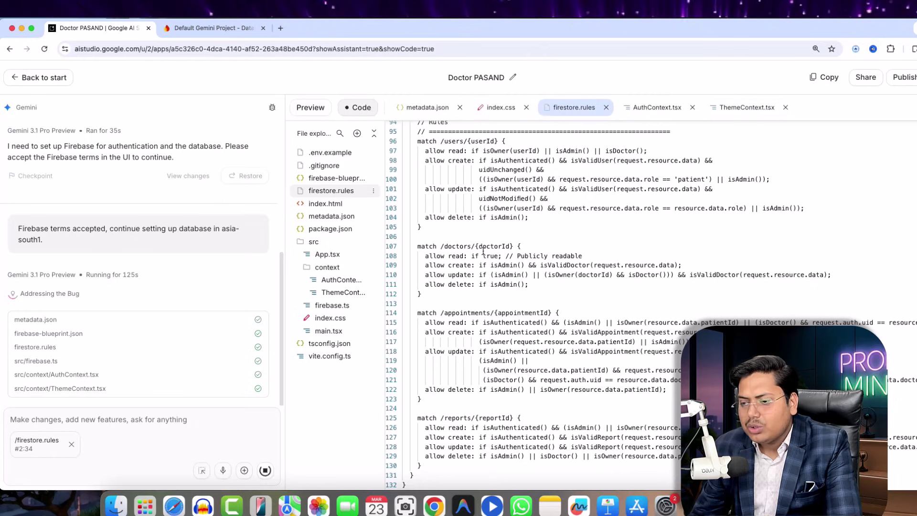
{"action": "scroll", "coordinate": [483, 251], "scroll_direction": "up", "scroll_amount": 20}
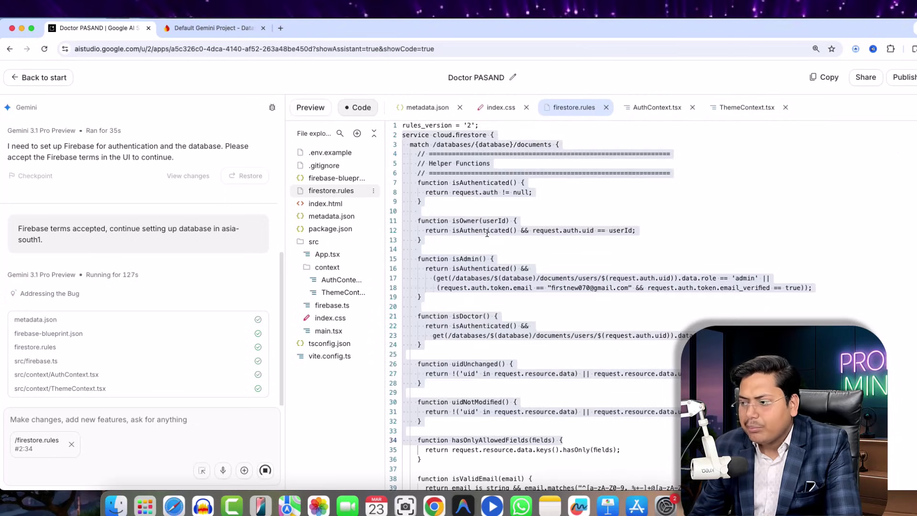
{"action": "left_click", "coordinate": [481, 222]}
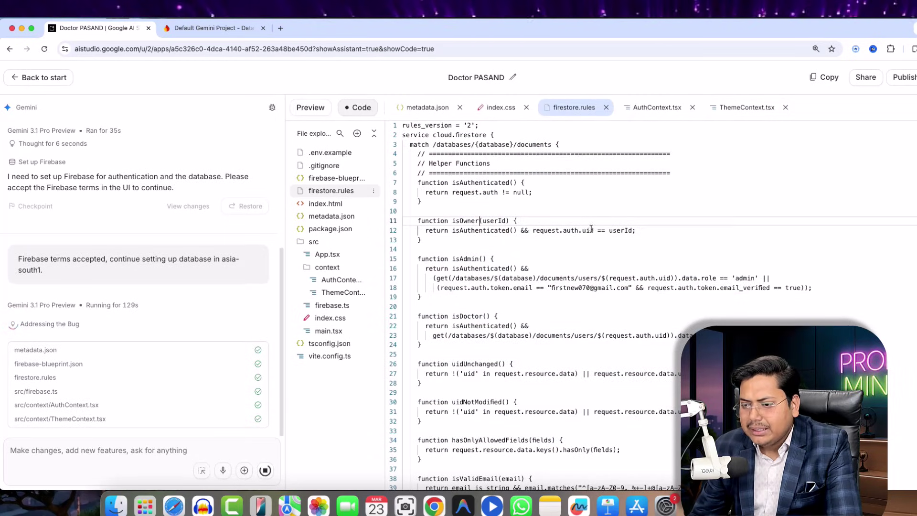
{"action": "left_click_drag", "start_coordinate": [429, 220], "coordinate": [608, 231]}
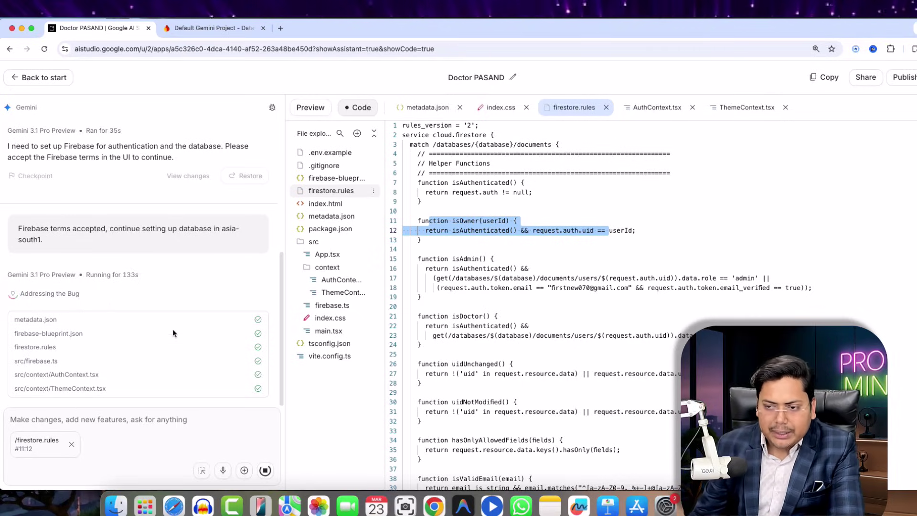
{"action": "left_click", "coordinate": [334, 204]}
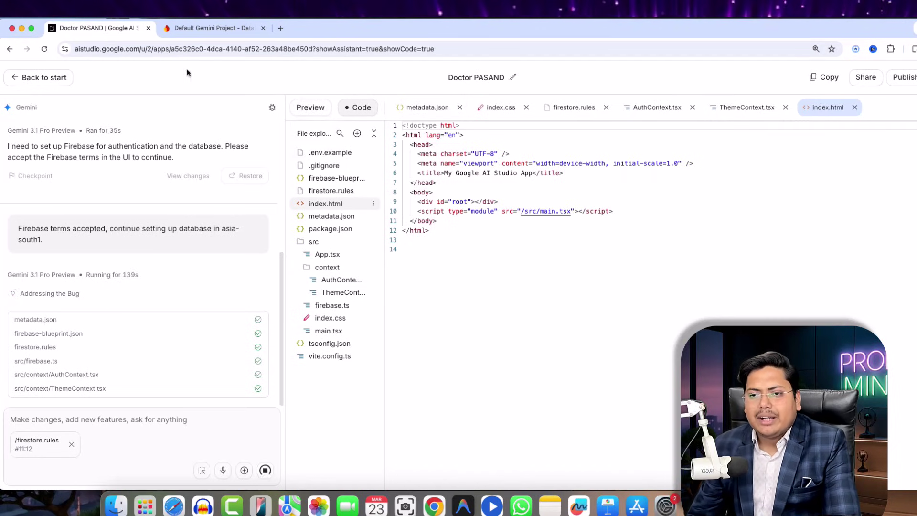
- Confirm the Firestore database is empty in the Data tab, return to AI Studio, and open a new tab
{"action": "left_click", "coordinate": [213, 29]}
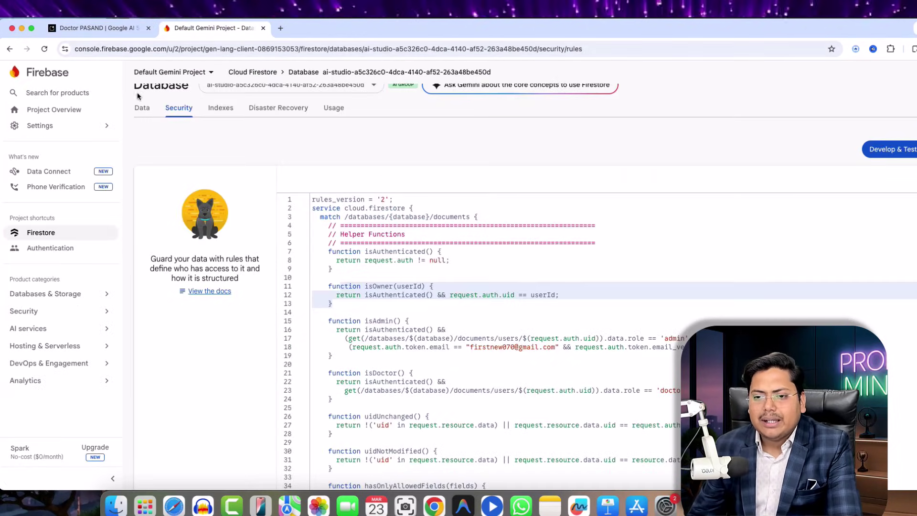
{"action": "left_click", "coordinate": [146, 114]}
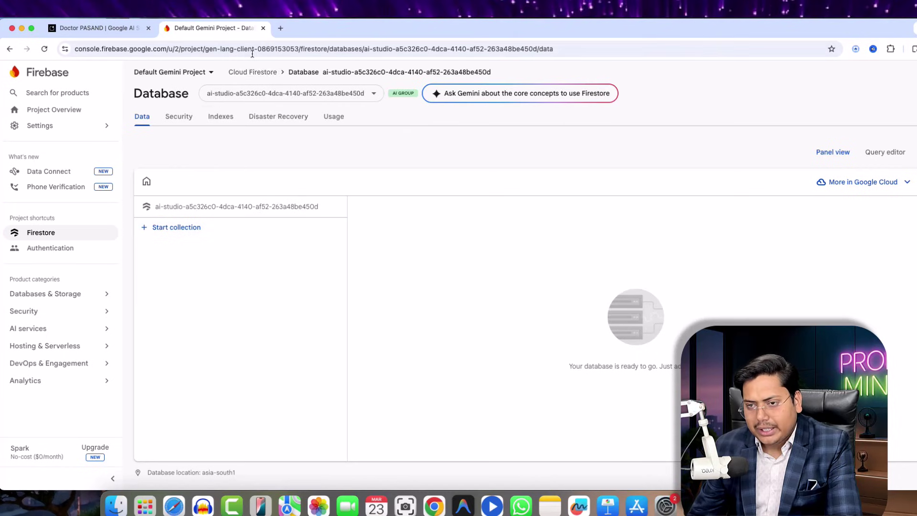
{"action": "left_click", "coordinate": [117, 28]}
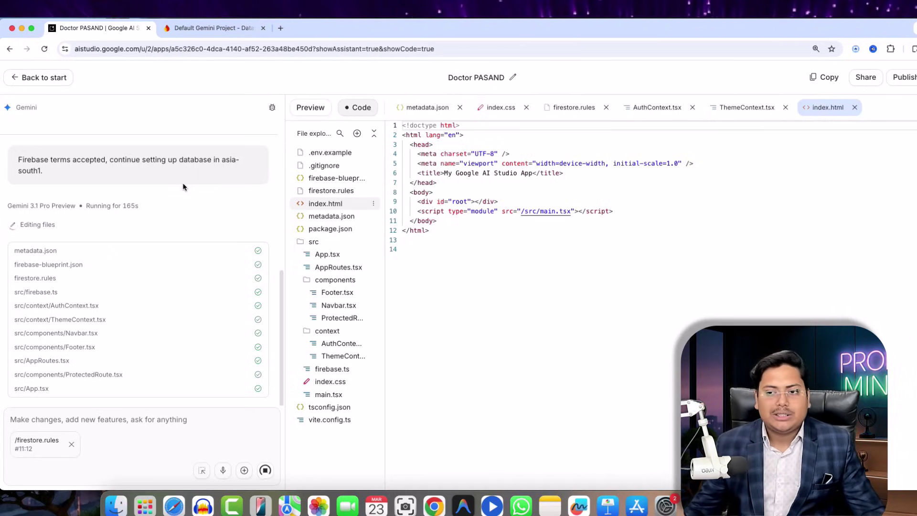
{"action": "left_click", "coordinate": [280, 29]}
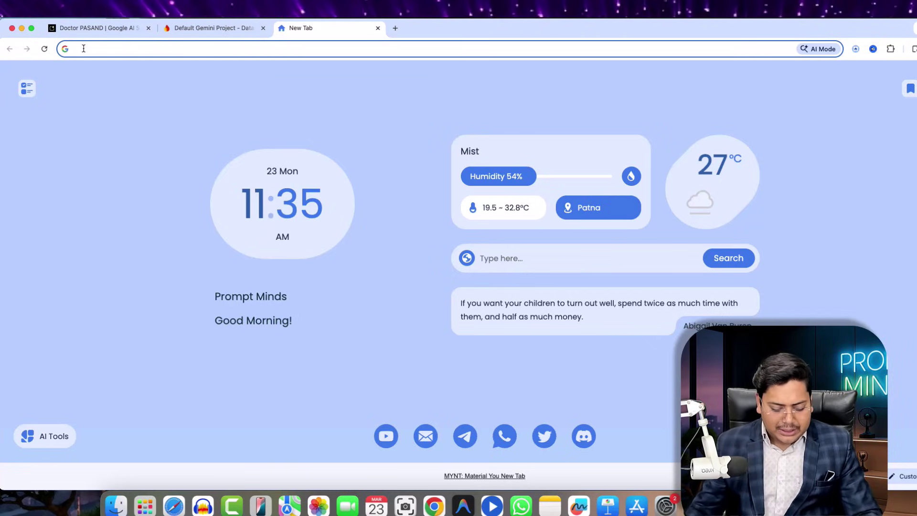
- Search 'best doctor in patna' and open the full top-rated Places list with its map
{"action": "type", "text": "bes"}
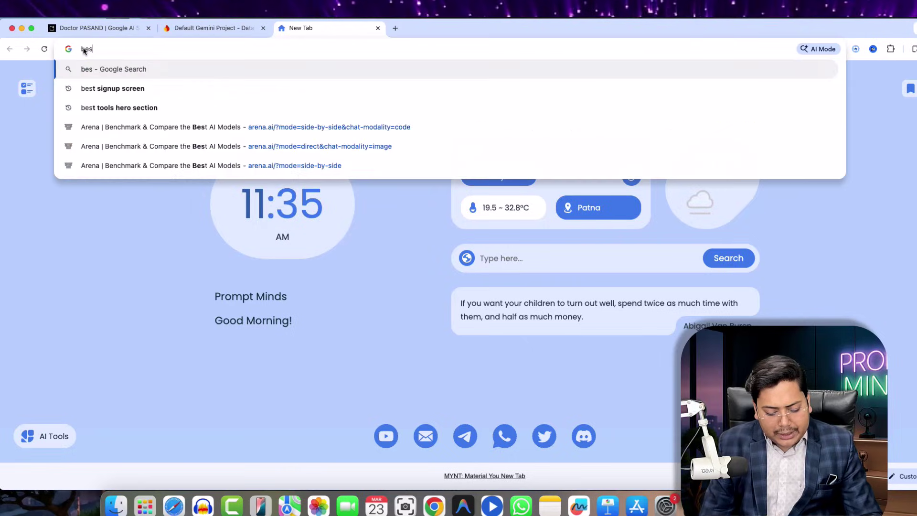
{"action": "type", "text": "t doctor in patna"}
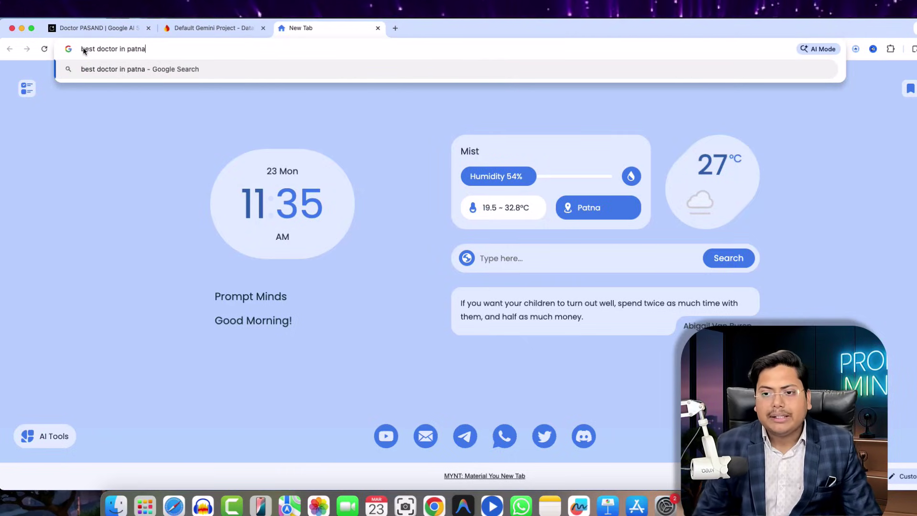
{"action": "key", "text": "Return"}
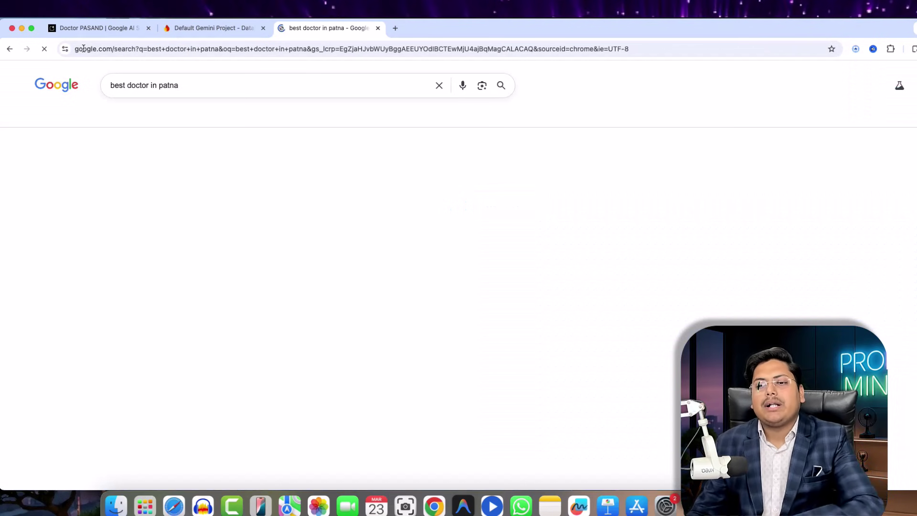
{"action": "scroll", "coordinate": [300, 250], "scroll_direction": "down", "scroll_amount": 5}
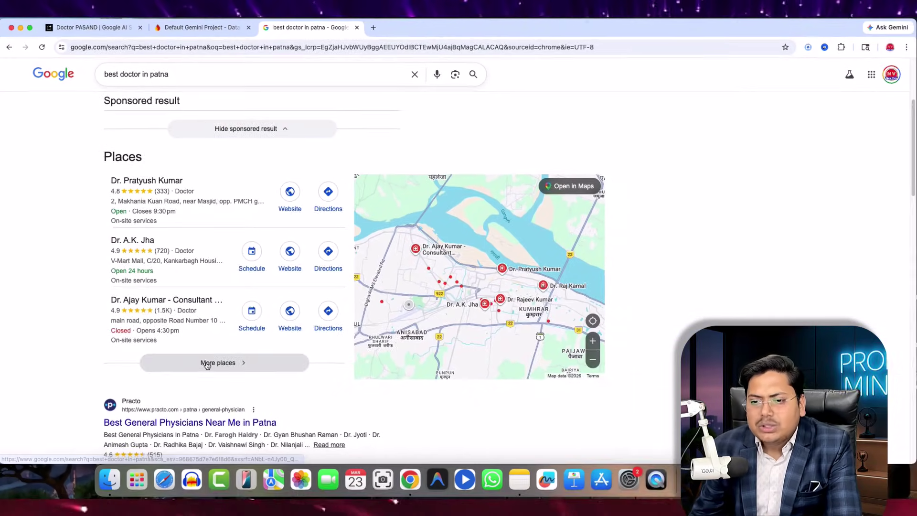
{"action": "left_click", "coordinate": [206, 364]}
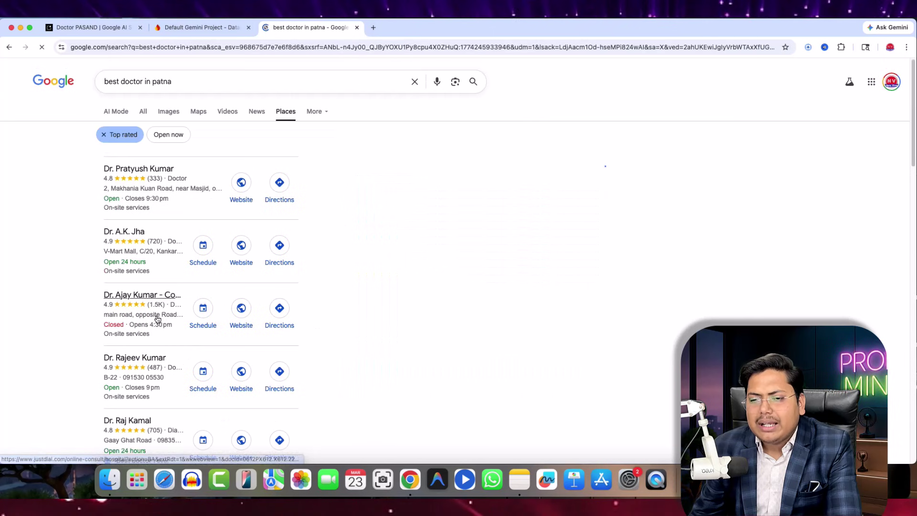
{"action": "scroll", "coordinate": [297, 277], "scroll_direction": "down", "scroll_amount": 6}
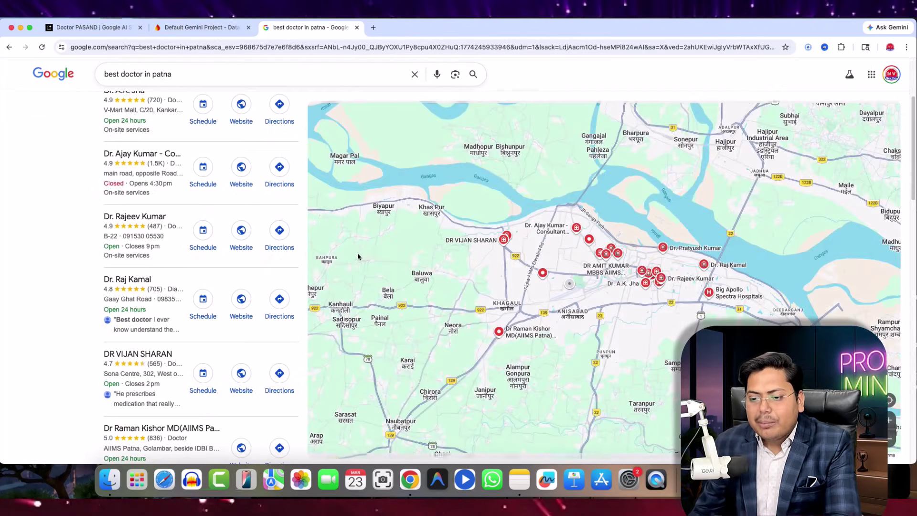
{"action": "scroll", "coordinate": [275, 292], "scroll_direction": "down", "scroll_amount": 6}
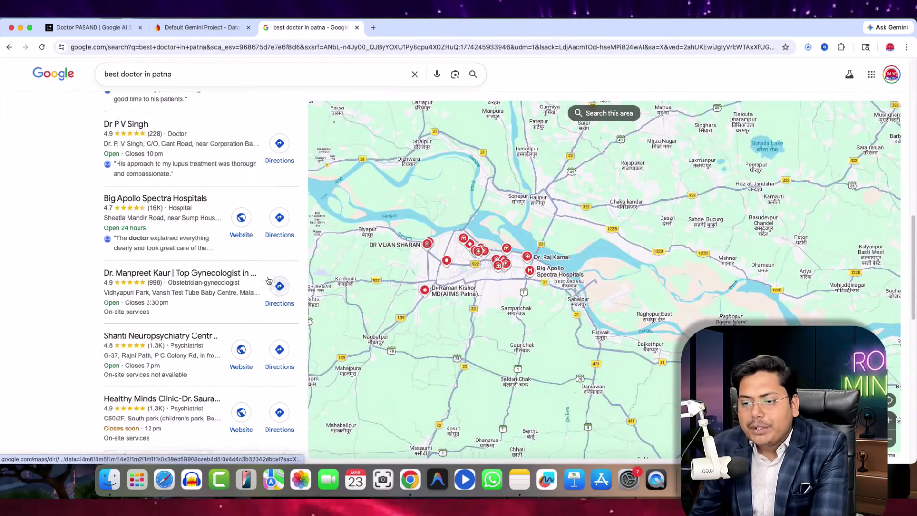
{"action": "scroll", "coordinate": [220, 216], "scroll_direction": "up", "scroll_amount": 12}
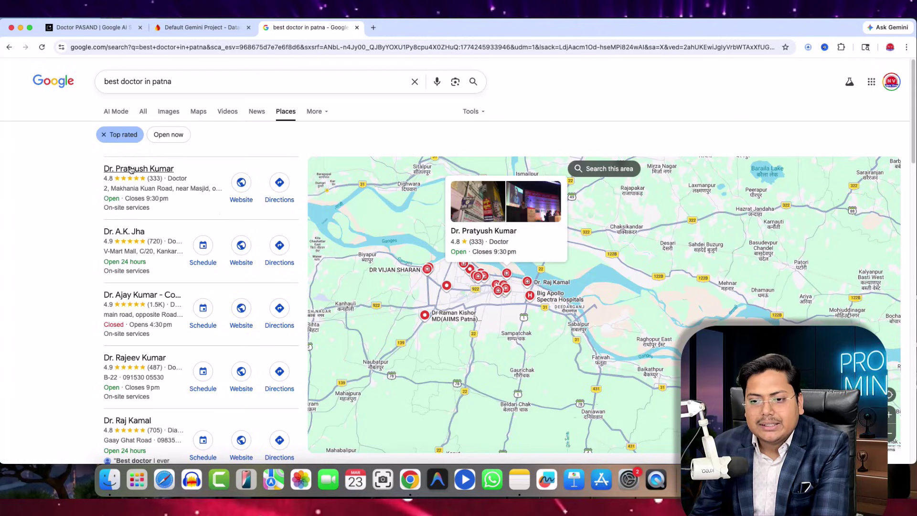
{"action": "left_click", "coordinate": [241, 184]}
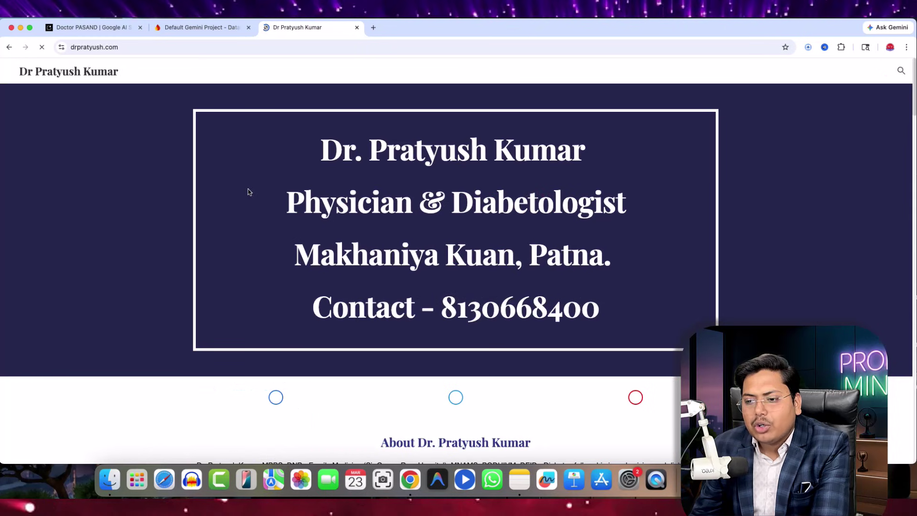
{"action": "scroll", "coordinate": [248, 192], "scroll_direction": "down", "scroll_amount": 20}
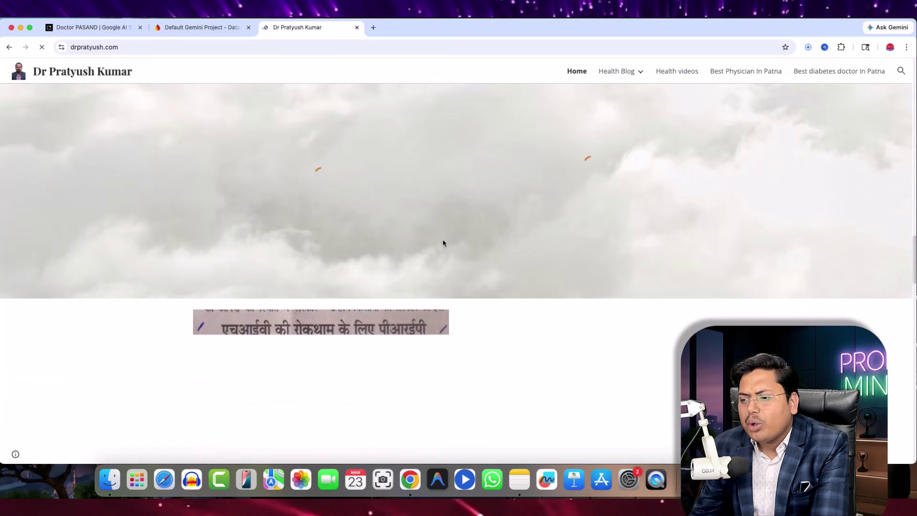
{"action": "scroll", "coordinate": [443, 243], "scroll_direction": "down", "scroll_amount": 20}
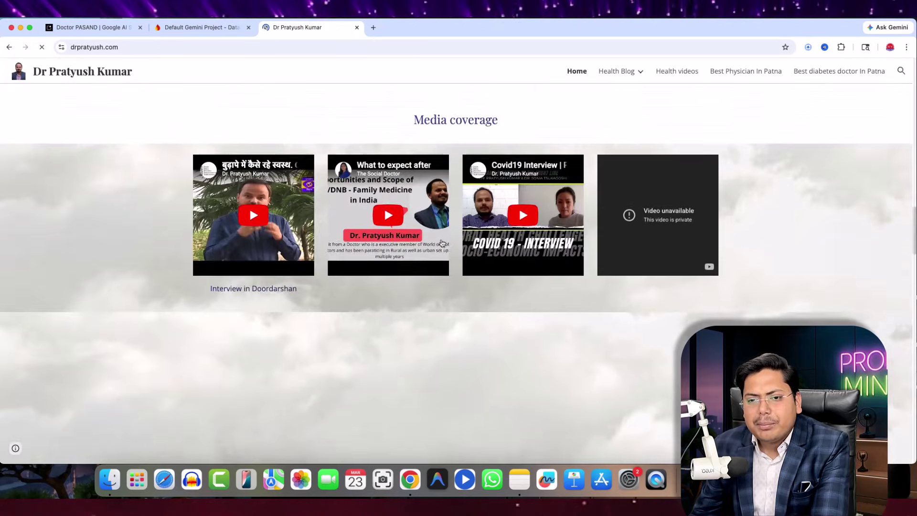
{"action": "scroll", "coordinate": [442, 243], "scroll_direction": "up", "scroll_amount": 20}
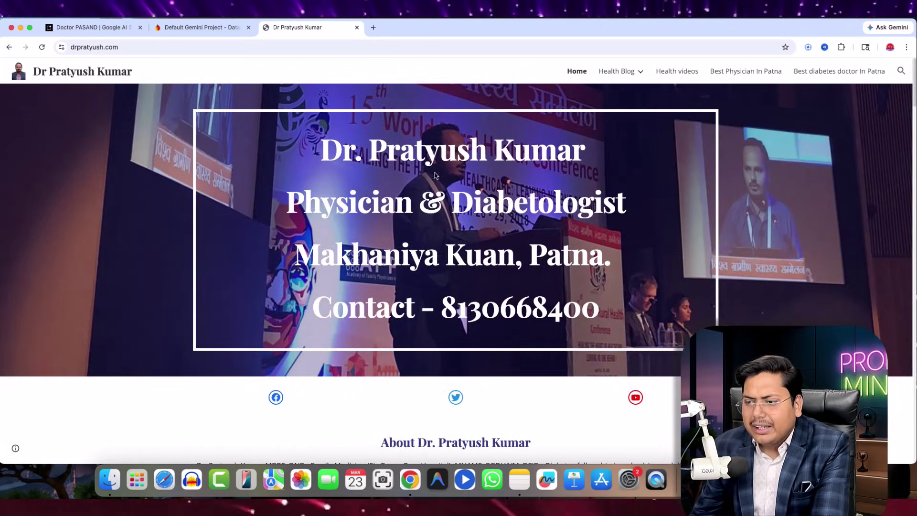
{"action": "left_click", "coordinate": [9, 46]}
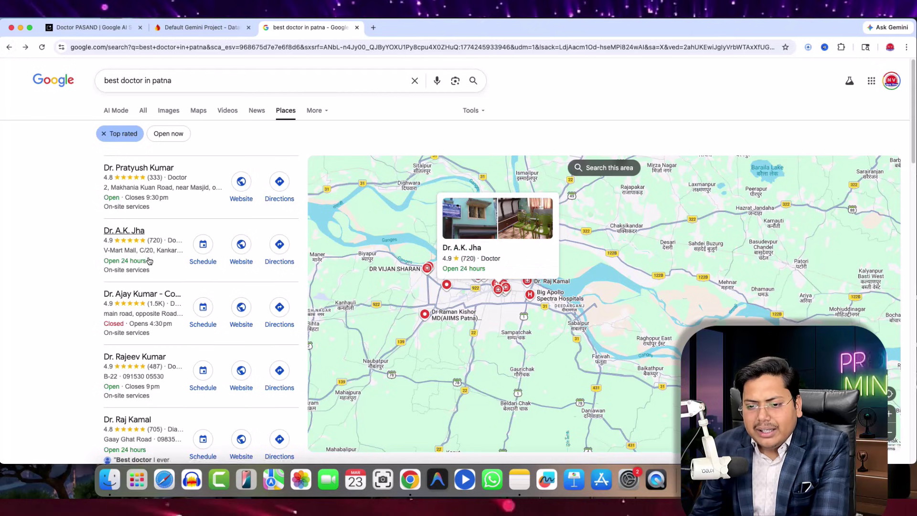
{"action": "scroll", "coordinate": [191, 275], "scroll_direction": "down", "scroll_amount": 10}
{"action": "scroll", "coordinate": [144, 248], "scroll_direction": "down", "scroll_amount": 3}
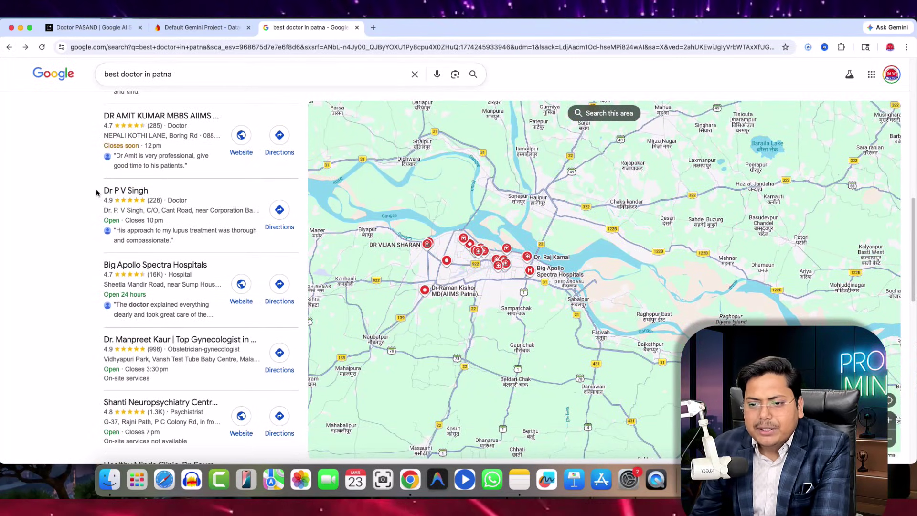
{"action": "left_click_drag", "start_coordinate": [96, 190], "coordinate": [164, 194]}
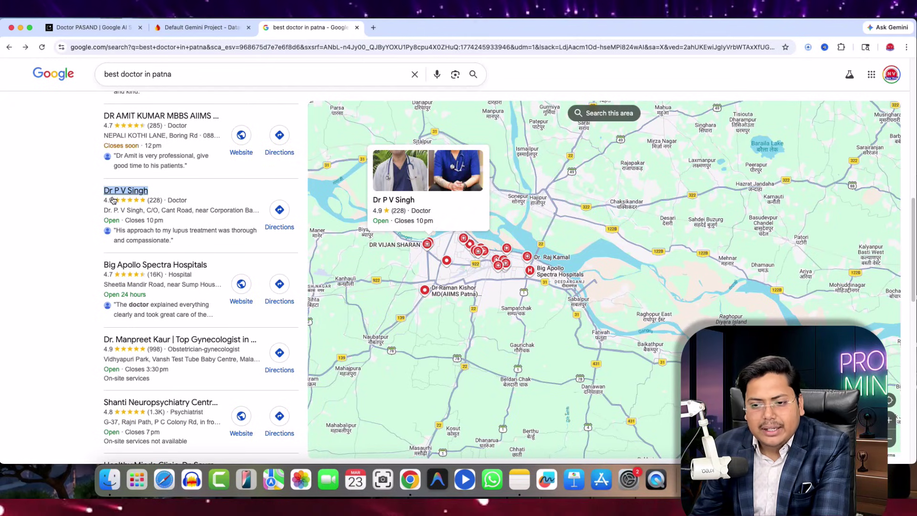
{"action": "scroll", "coordinate": [227, 197], "scroll_direction": "up", "scroll_amount": 3}
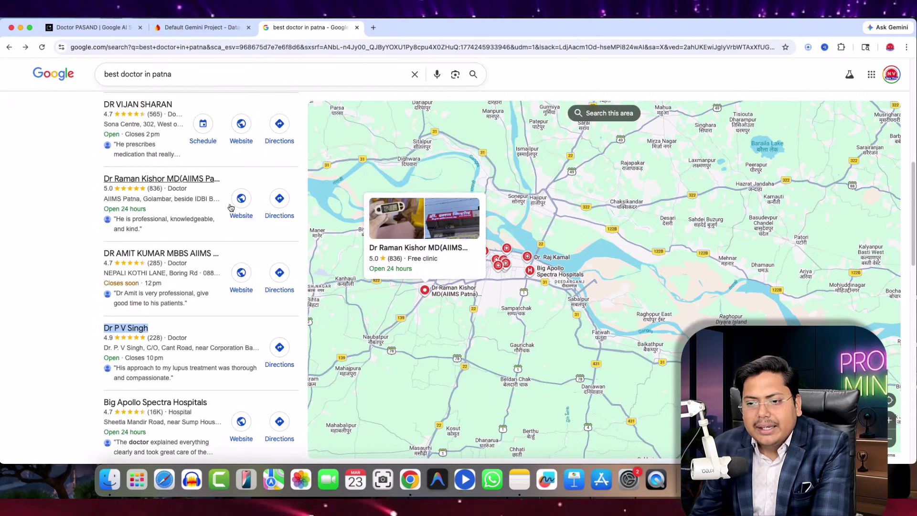
{"action": "scroll", "coordinate": [234, 220], "scroll_direction": "down", "scroll_amount": 6}
{"action": "scroll", "coordinate": [235, 225], "scroll_direction": "down", "scroll_amount": 7}
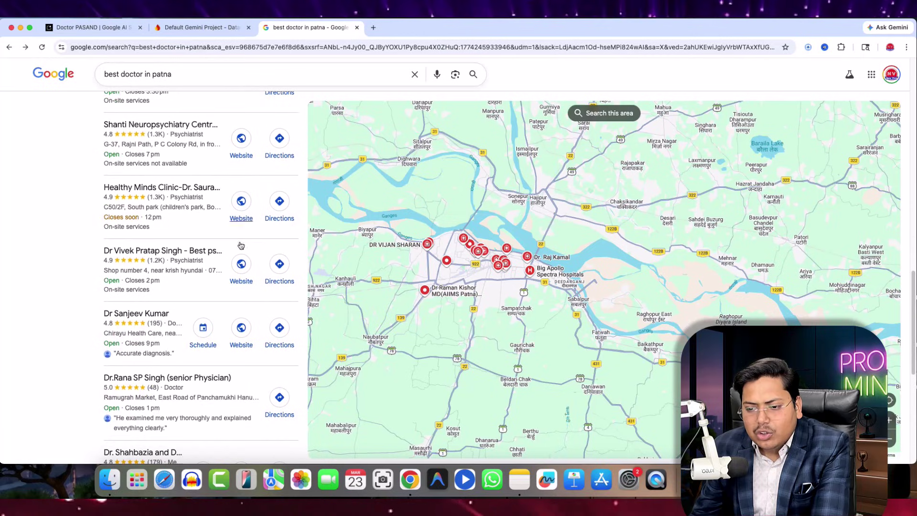
{"action": "left_click_drag", "start_coordinate": [100, 215], "coordinate": [237, 210]}
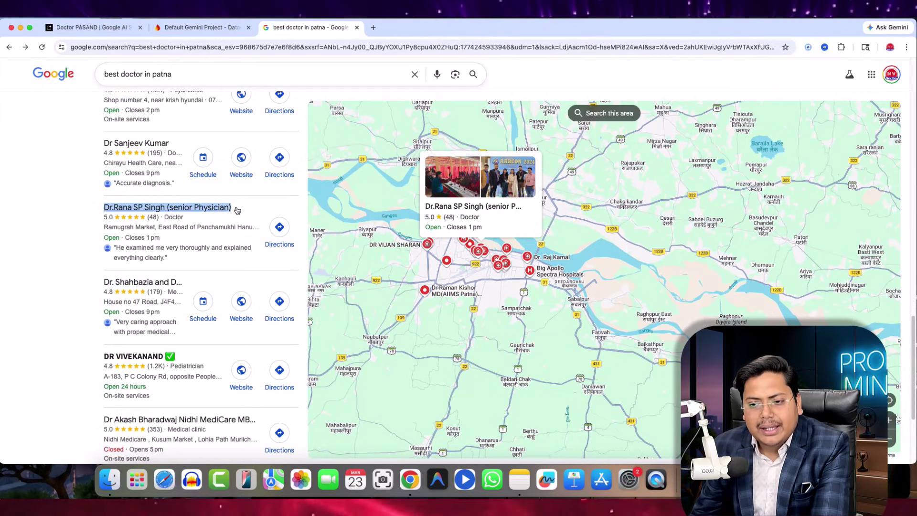
{"action": "scroll", "coordinate": [220, 223], "scroll_direction": "down", "scroll_amount": 4}
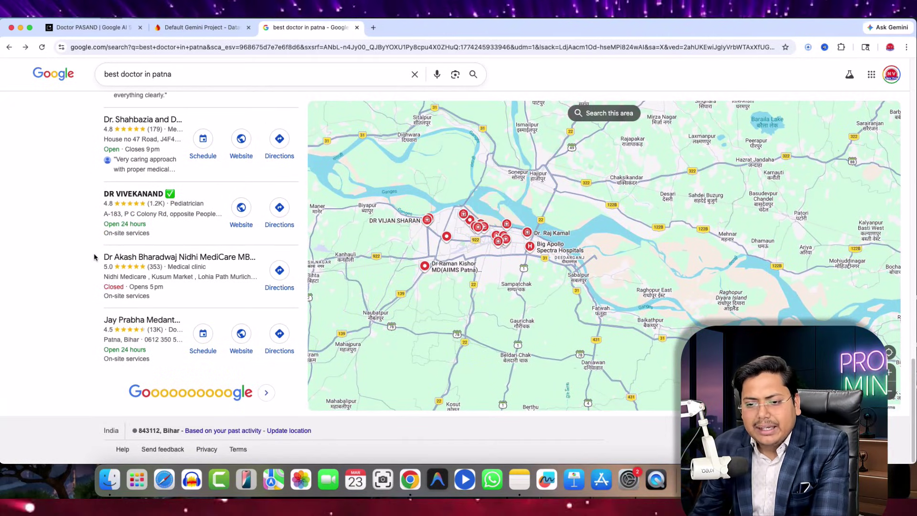
{"action": "left_click_drag", "start_coordinate": [102, 257], "coordinate": [273, 254]}
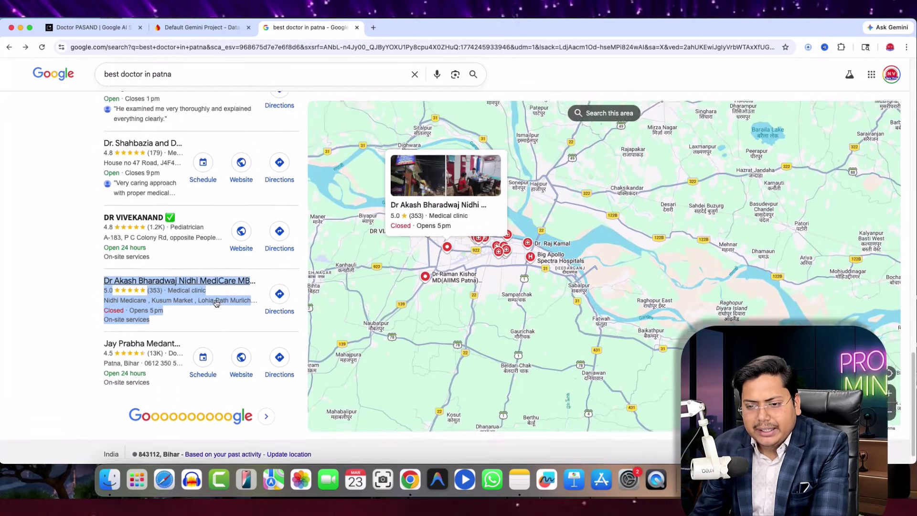
{"action": "scroll", "coordinate": [200, 296], "scroll_direction": "up", "scroll_amount": 10}
{"action": "scroll", "coordinate": [180, 286], "scroll_direction": "up", "scroll_amount": 15}
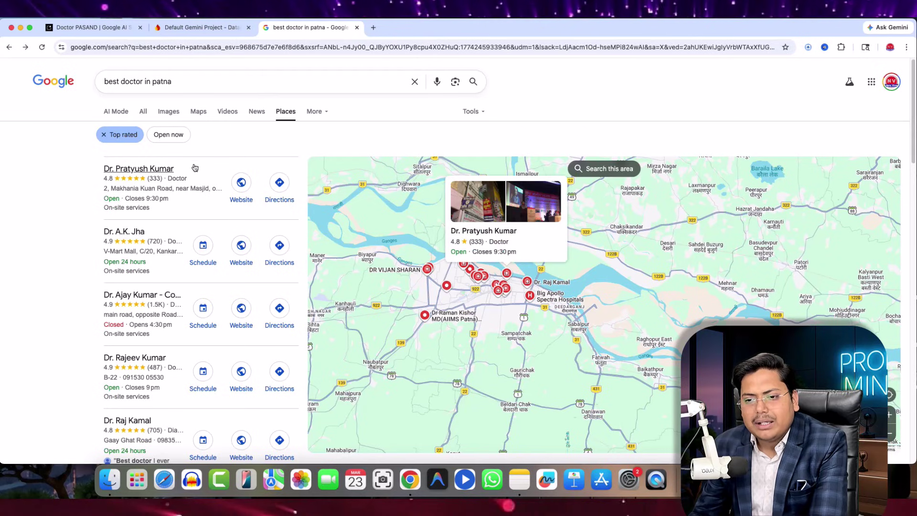
{"action": "scroll", "coordinate": [172, 255], "scroll_direction": "down", "scroll_amount": 3}
{"action": "scroll", "coordinate": [172, 255], "scroll_direction": "up", "scroll_amount": 3}
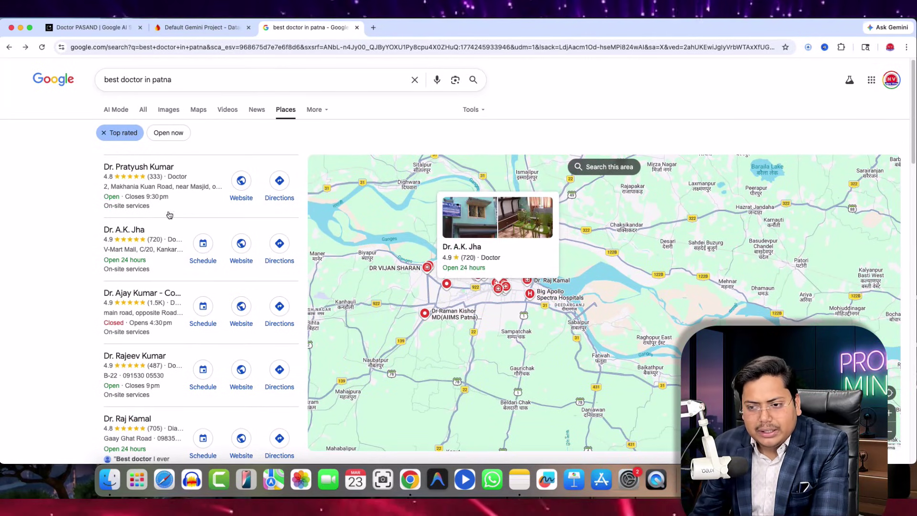
{"action": "scroll", "coordinate": [234, 296], "scroll_direction": "down", "scroll_amount": 6}
{"action": "scroll", "coordinate": [238, 294], "scroll_direction": "down", "scroll_amount": 7}
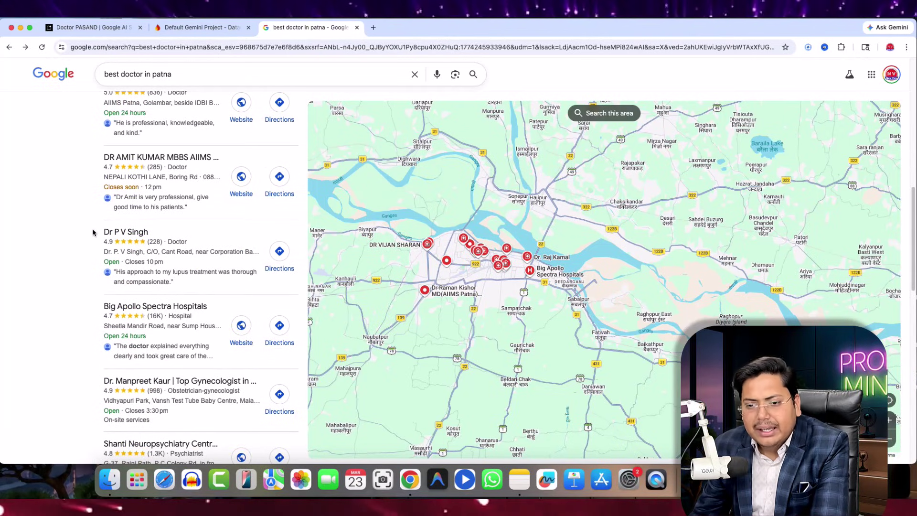
{"action": "left_click_drag", "start_coordinate": [97, 233], "coordinate": [160, 297]}
{"action": "scroll", "coordinate": [108, 234], "scroll_direction": "down", "scroll_amount": 4}
{"action": "scroll", "coordinate": [197, 290], "scroll_direction": "down", "scroll_amount": 5}
{"action": "scroll", "coordinate": [196, 290], "scroll_direction": "down", "scroll_amount": 3}
{"action": "scroll", "coordinate": [171, 311], "scroll_direction": "down", "scroll_amount": 5}
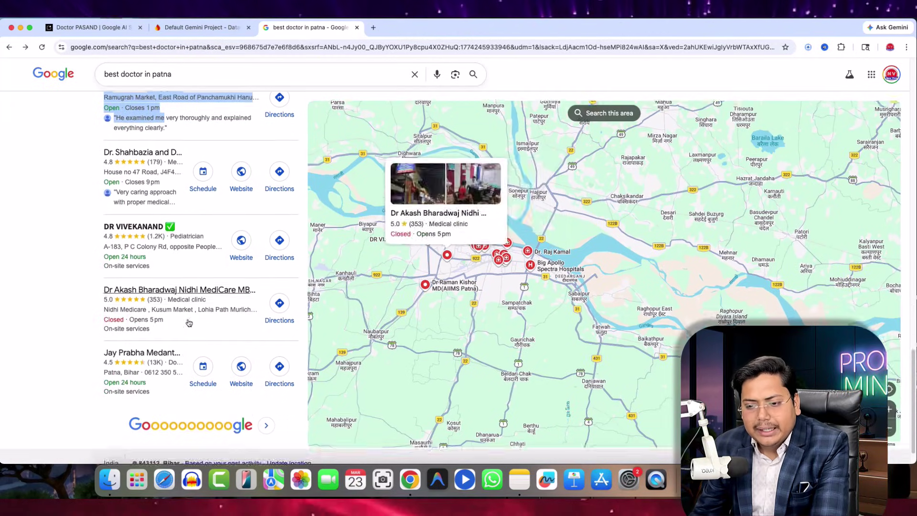
{"action": "left_click_drag", "start_coordinate": [98, 257], "coordinate": [174, 304]}
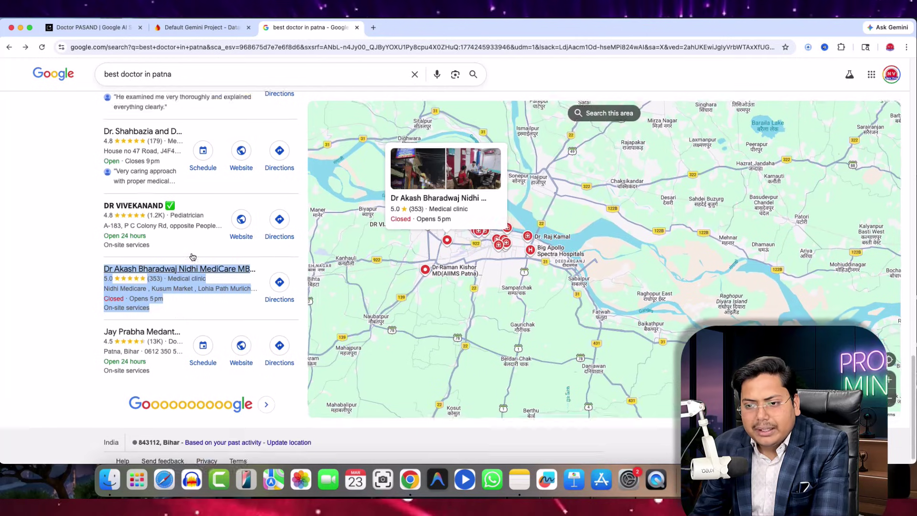
{"action": "scroll", "coordinate": [184, 289], "scroll_direction": "up", "scroll_amount": 4}
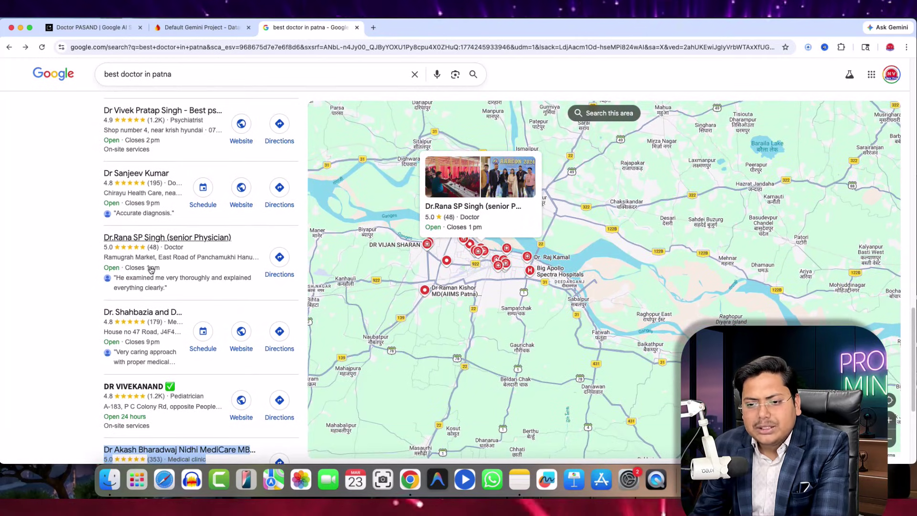
{"action": "scroll", "coordinate": [148, 287], "scroll_direction": "down", "scroll_amount": 4}
{"action": "left_click", "coordinate": [164, 294]}
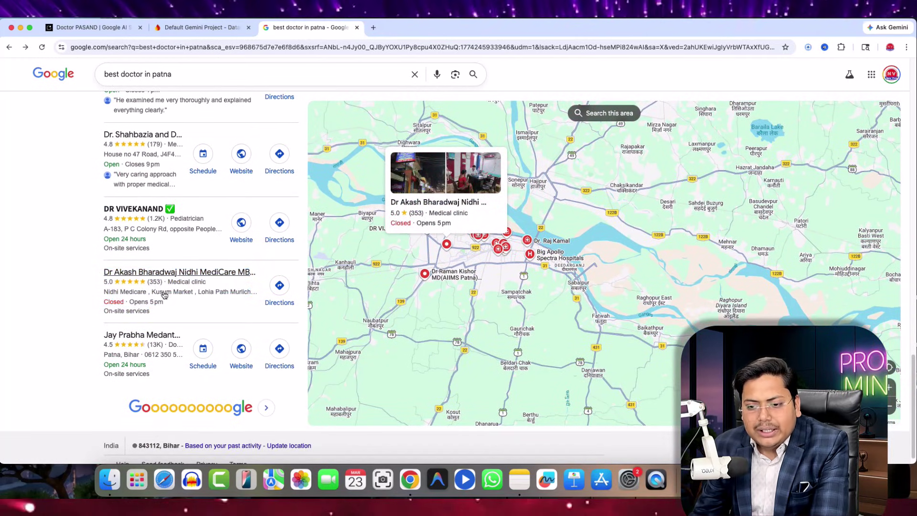
{"action": "scroll", "coordinate": [153, 286], "scroll_direction": "up", "scroll_amount": 4}
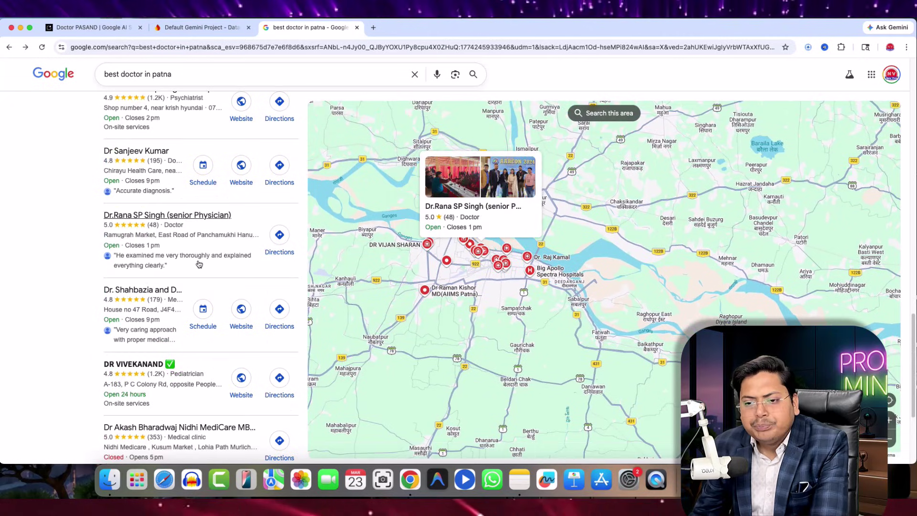
{"action": "scroll", "coordinate": [167, 239], "scroll_direction": "up", "scroll_amount": 4}
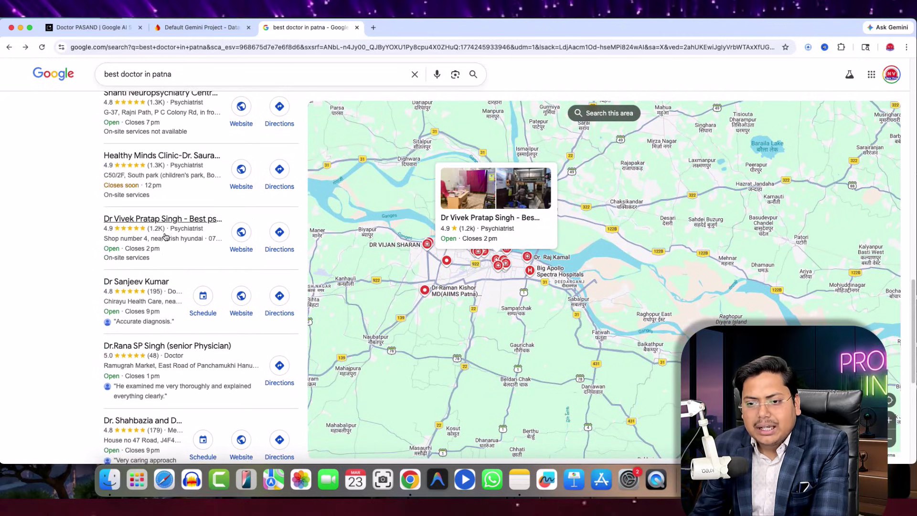
{"action": "scroll", "coordinate": [162, 238], "scroll_direction": "up", "scroll_amount": 4}
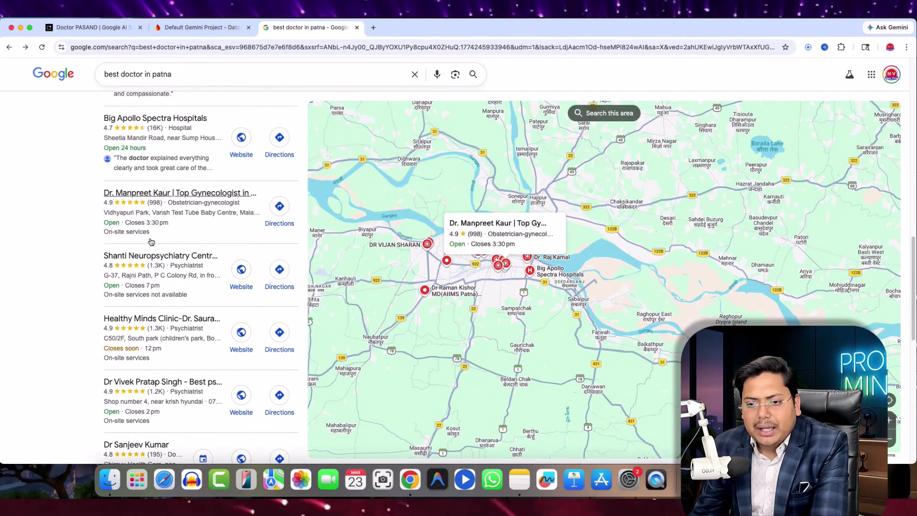
{"action": "scroll", "coordinate": [158, 267], "scroll_direction": "up", "scroll_amount": 5}
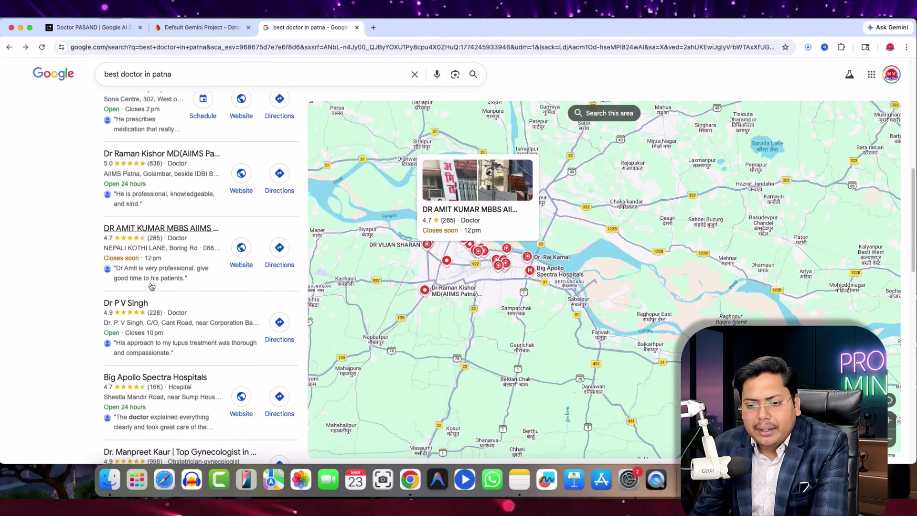
{"action": "scroll", "coordinate": [168, 286], "scroll_direction": "up", "scroll_amount": 5}
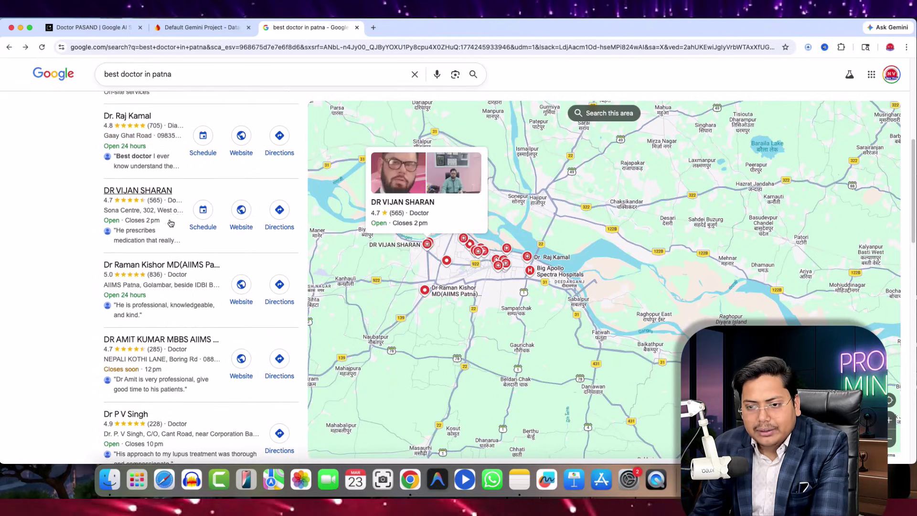
{"action": "scroll", "coordinate": [172, 224], "scroll_direction": "down", "scroll_amount": 3}
{"action": "scroll", "coordinate": [169, 239], "scroll_direction": "up", "scroll_amount": 7}
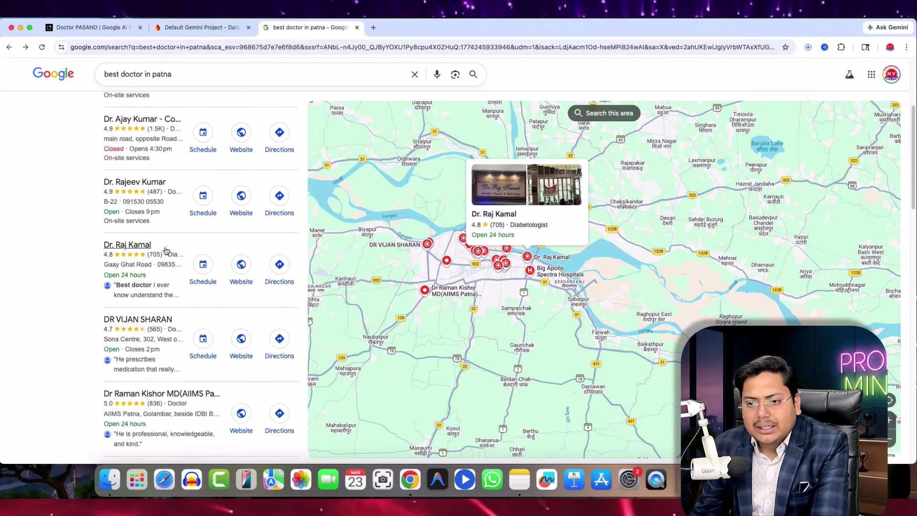
{"action": "scroll", "coordinate": [166, 250], "scroll_direction": "up", "scroll_amount": 2}
{"action": "scroll", "coordinate": [174, 256], "scroll_direction": "down", "scroll_amount": 9}
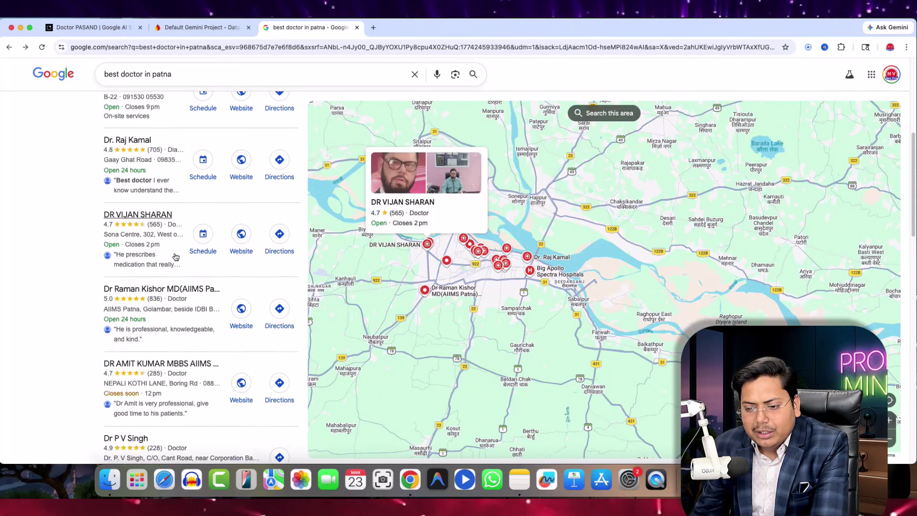
{"action": "scroll", "coordinate": [179, 273], "scroll_direction": "down", "scroll_amount": 1}
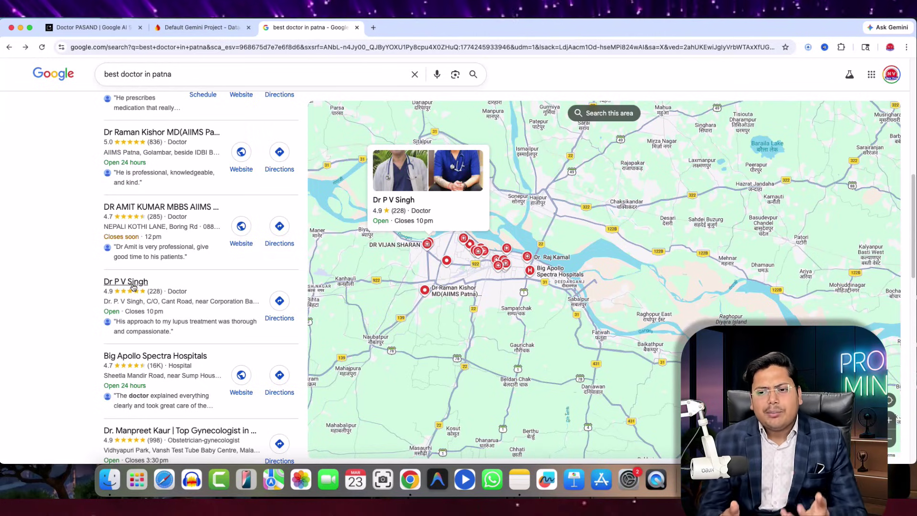
{"action": "scroll", "coordinate": [143, 277], "scroll_direction": "down", "scroll_amount": 10}
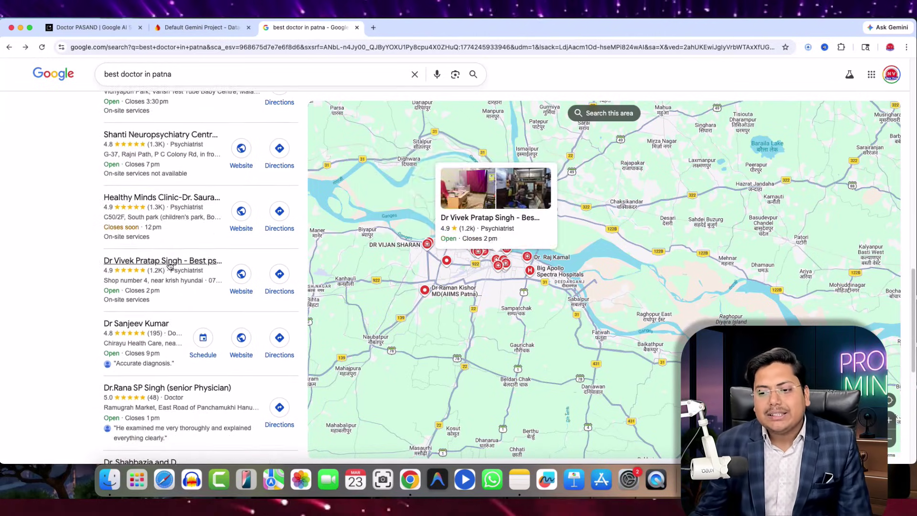
{"action": "scroll", "coordinate": [165, 233], "scroll_direction": "up", "scroll_amount": 15}
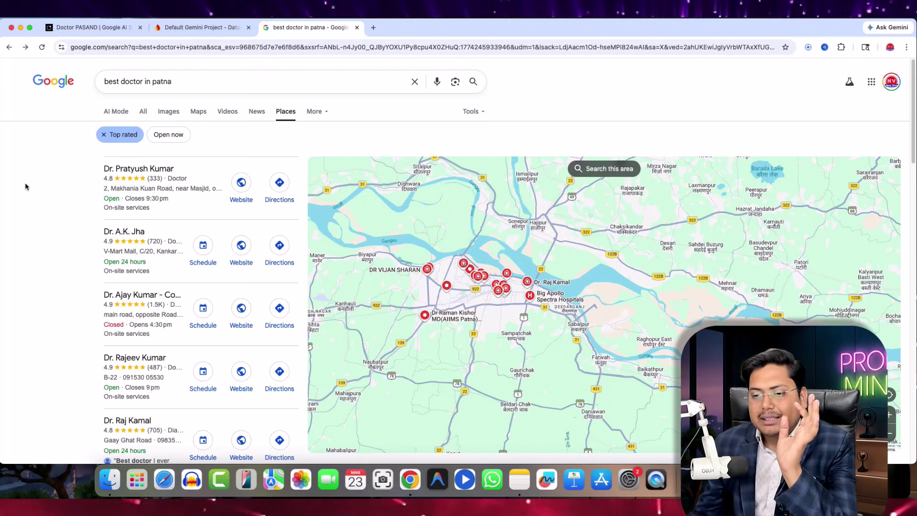
{"action": "left_click_drag", "start_coordinate": [97, 163], "coordinate": [290, 291]}
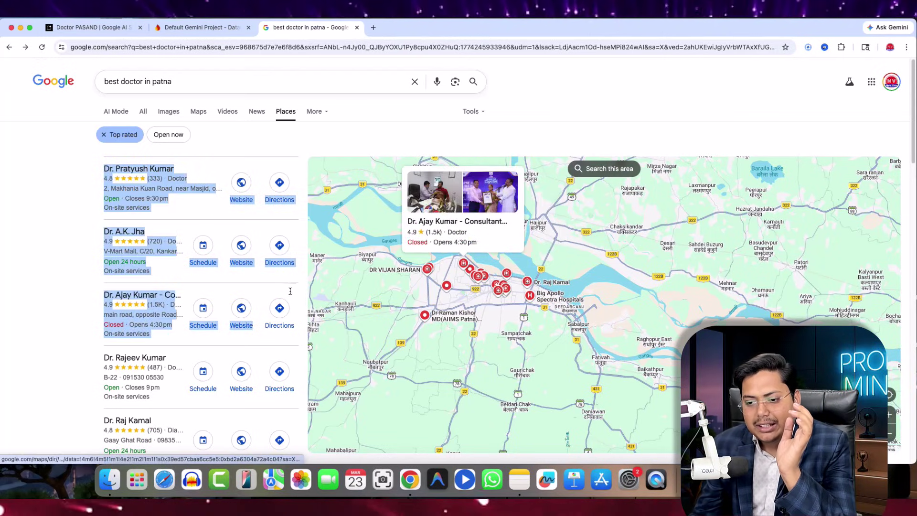
{"action": "left_click", "coordinate": [313, 150]}
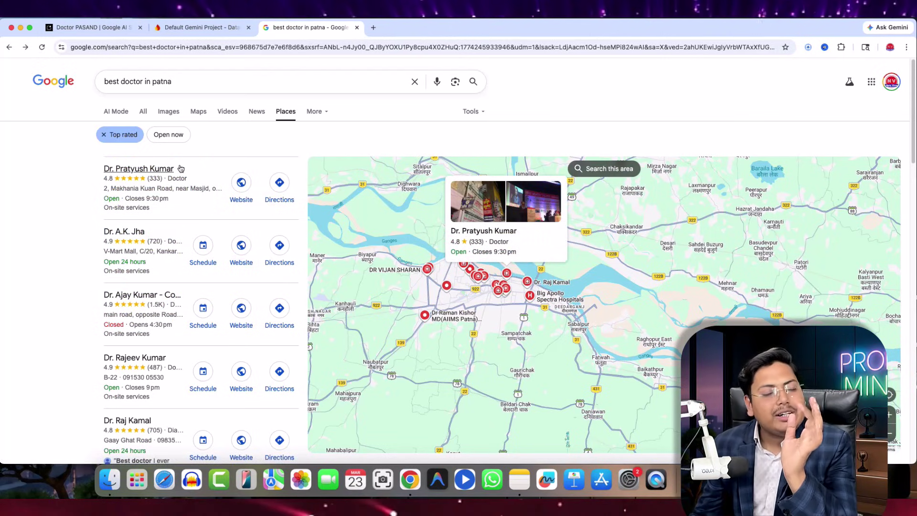
{"action": "scroll", "coordinate": [197, 186], "scroll_direction": "down", "scroll_amount": 2}
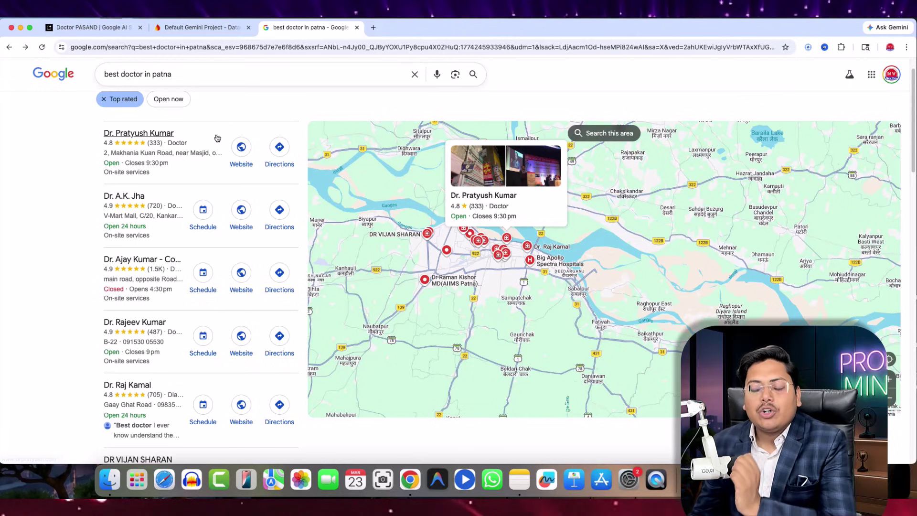
{"action": "scroll", "coordinate": [147, 150], "scroll_direction": "up", "scroll_amount": 2}
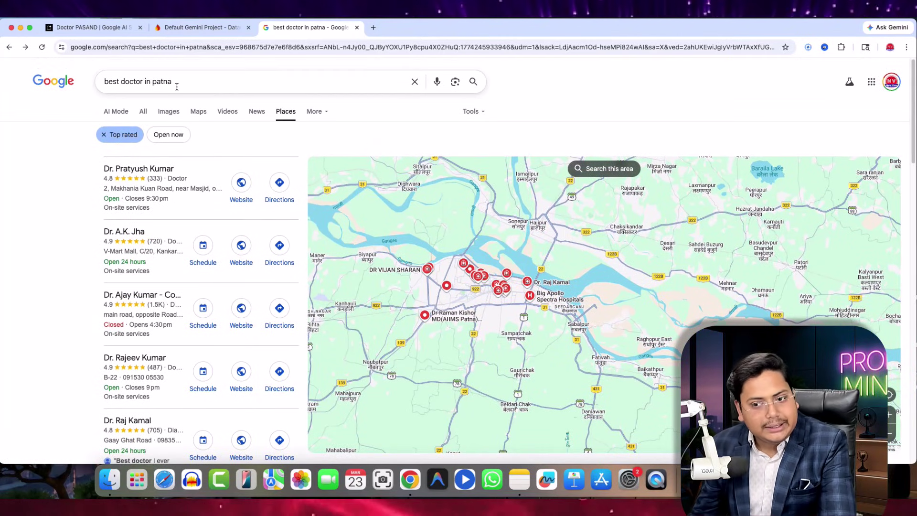
{"action": "scroll", "coordinate": [230, 201], "scroll_direction": "down", "scroll_amount": 3}
{"action": "scroll", "coordinate": [189, 199], "scroll_direction": "up", "scroll_amount": 3}
{"action": "scroll", "coordinate": [189, 199], "scroll_direction": "down", "scroll_amount": 10}
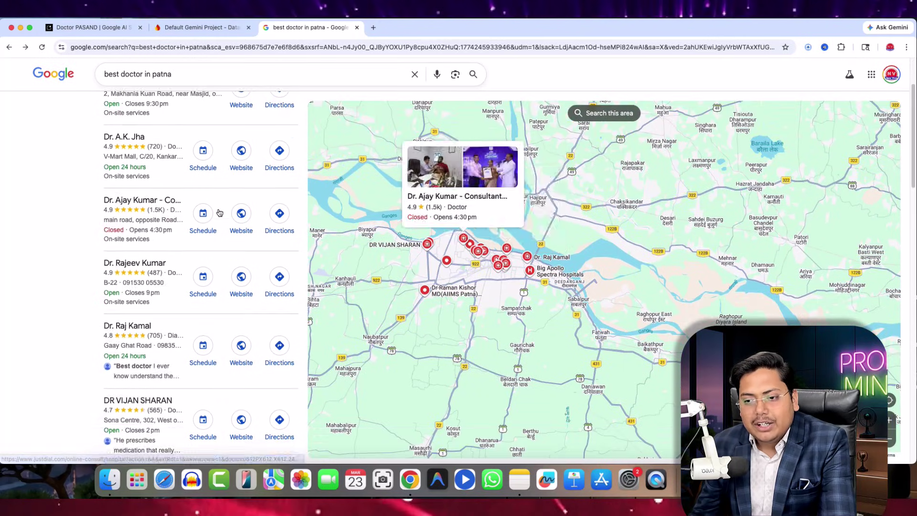
{"action": "scroll", "coordinate": [217, 226], "scroll_direction": "down", "scroll_amount": 15}
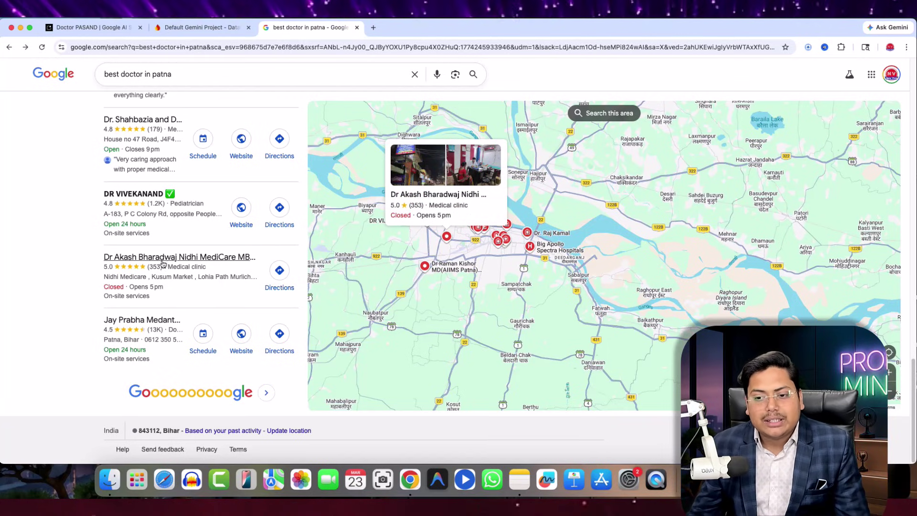
{"action": "scroll", "coordinate": [162, 264], "scroll_direction": "up", "scroll_amount": 5}
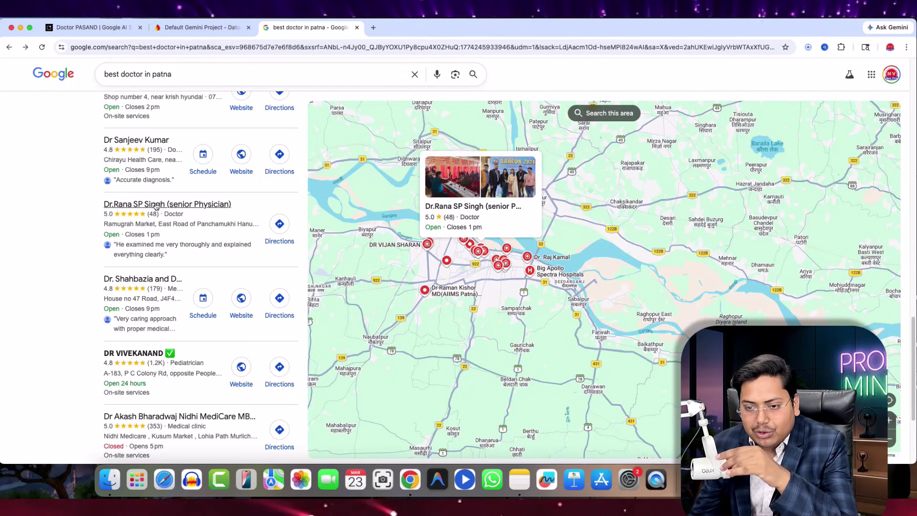
- Open the senior physician's clinic listing and start a call, cancelling the FaceTime prompt
{"action": "left_click", "coordinate": [156, 206]}
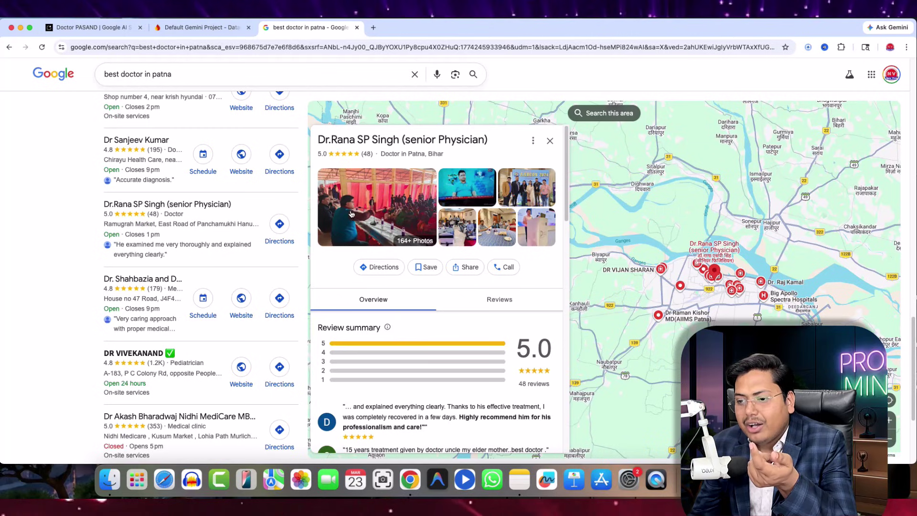
{"action": "scroll", "coordinate": [535, 275], "scroll_direction": "down", "scroll_amount": 15}
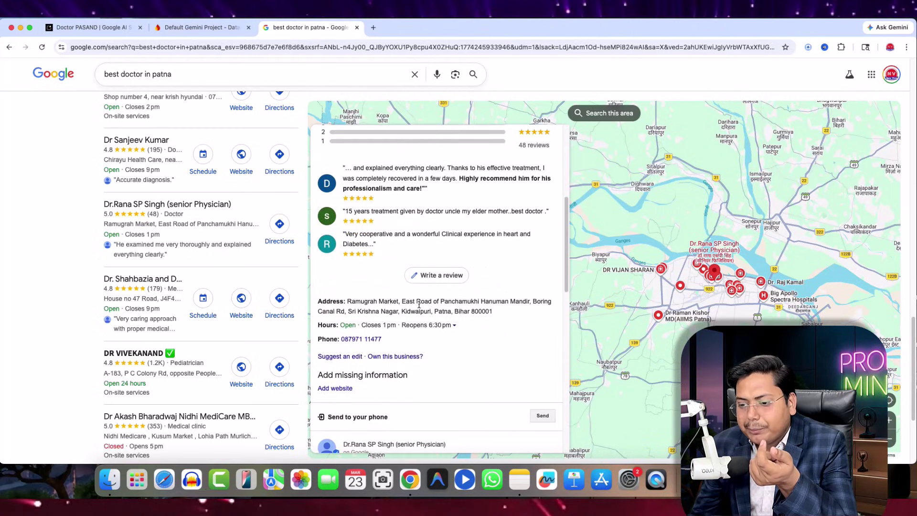
{"action": "scroll", "coordinate": [425, 263], "scroll_direction": "up", "scroll_amount": 15}
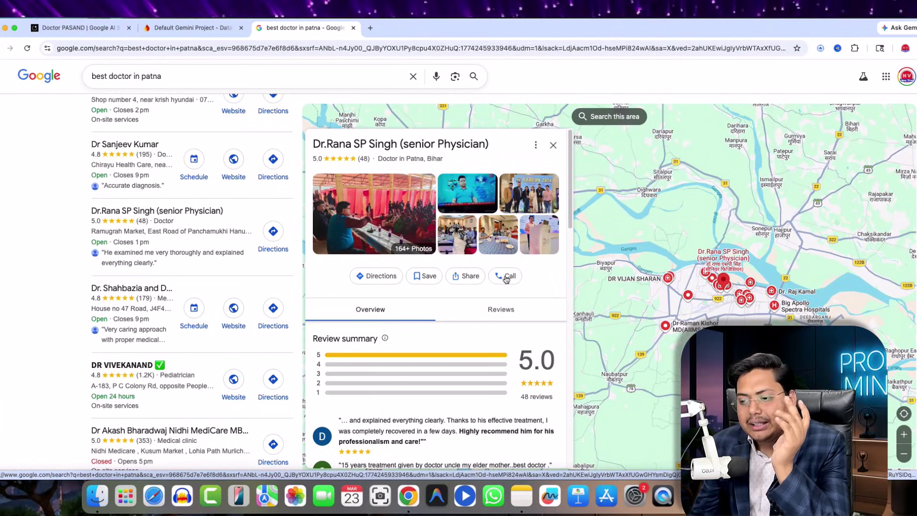
{"action": "left_click", "coordinate": [506, 280]}
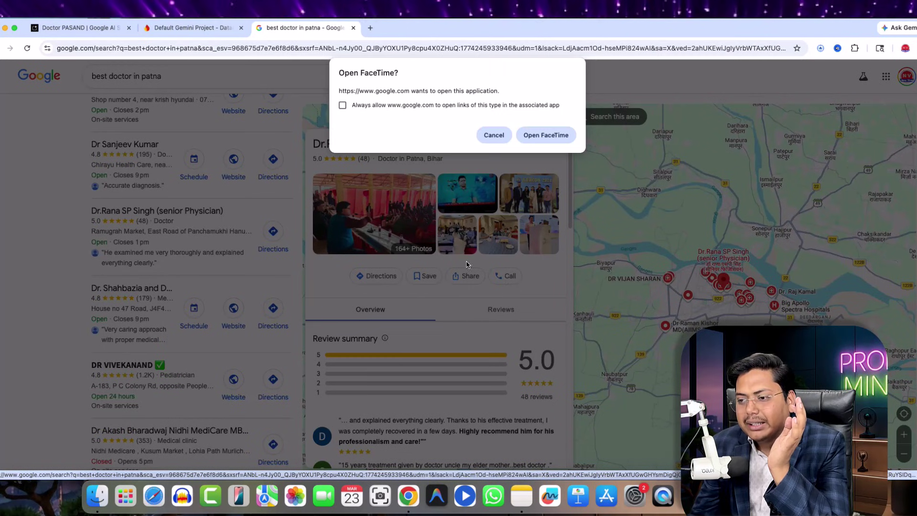
{"action": "left_click", "coordinate": [494, 134]}
- Show the listing's Reviews section, rated 5.0 from 48 reviews
{"action": "scroll", "coordinate": [470, 310], "scroll_direction": "down", "scroll_amount": 1}
{"action": "scroll", "coordinate": [470, 310], "scroll_direction": "up", "scroll_amount": 1}
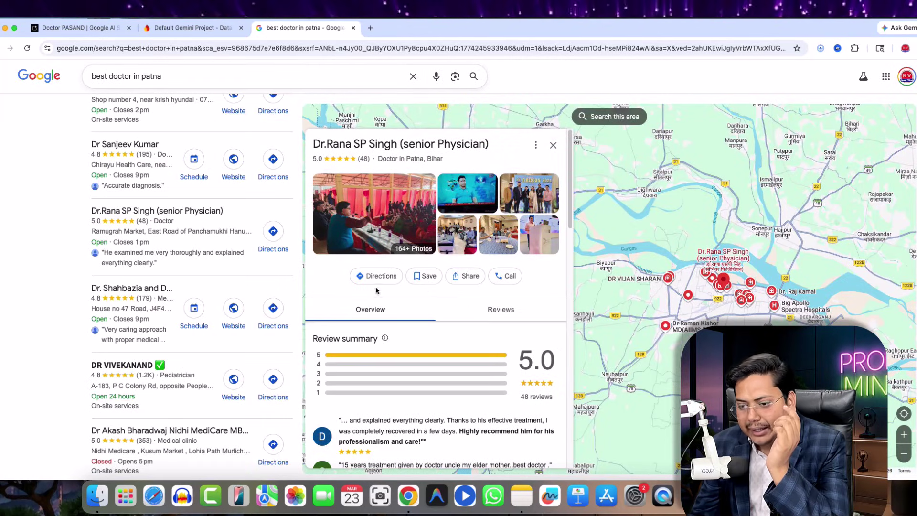
{"action": "left_click", "coordinate": [498, 306]}
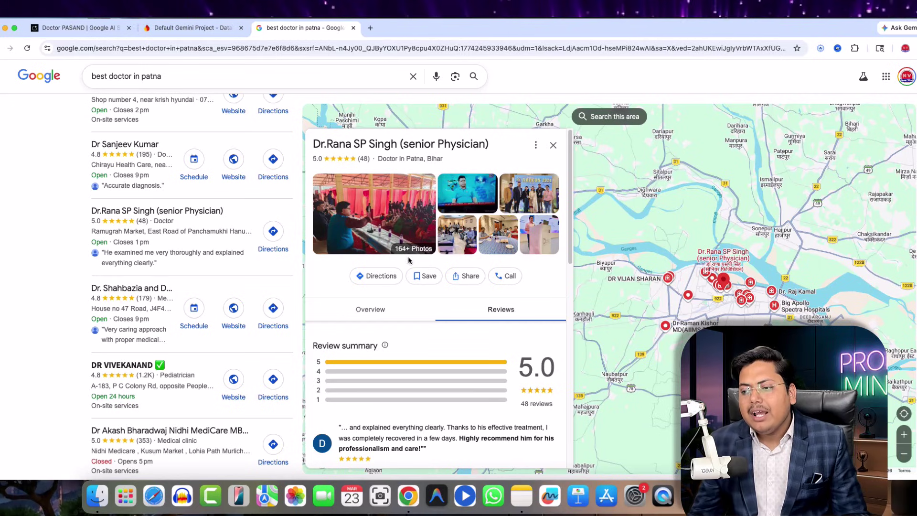
{"action": "scroll", "coordinate": [420, 253], "scroll_direction": "down", "scroll_amount": 4}
{"action": "scroll", "coordinate": [383, 228], "scroll_direction": "up", "scroll_amount": 4}
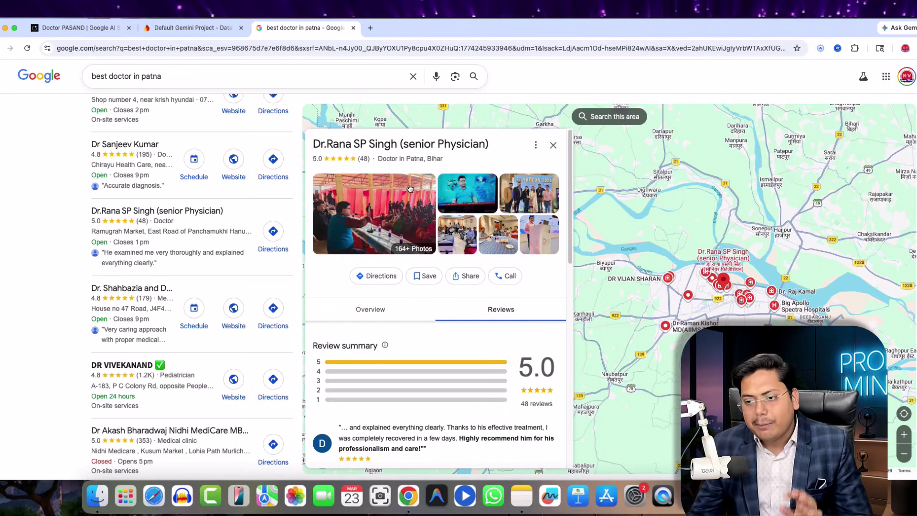
- Open the listing's photo gallery and save the AARCON 2024 group and podium photos to Downloads
{"action": "left_click", "coordinate": [399, 202]}
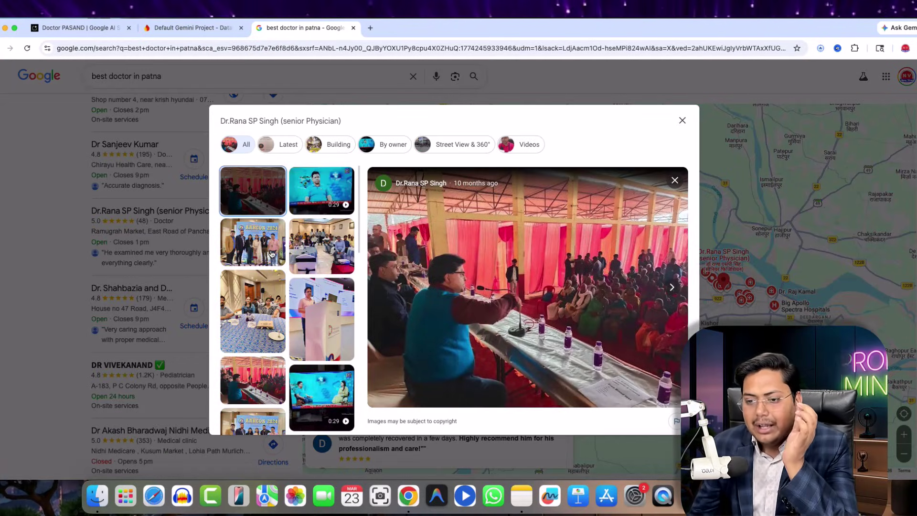
{"action": "left_click", "coordinate": [303, 204]}
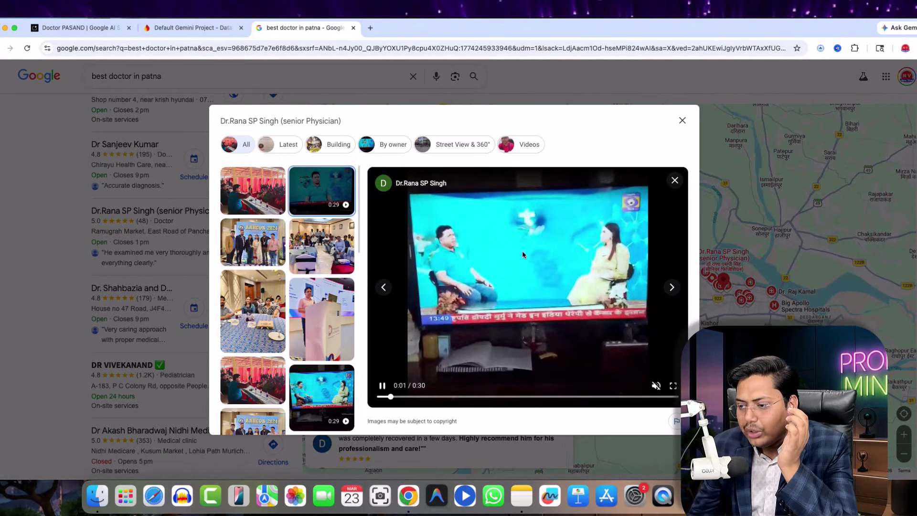
{"action": "left_click", "coordinate": [276, 249]}
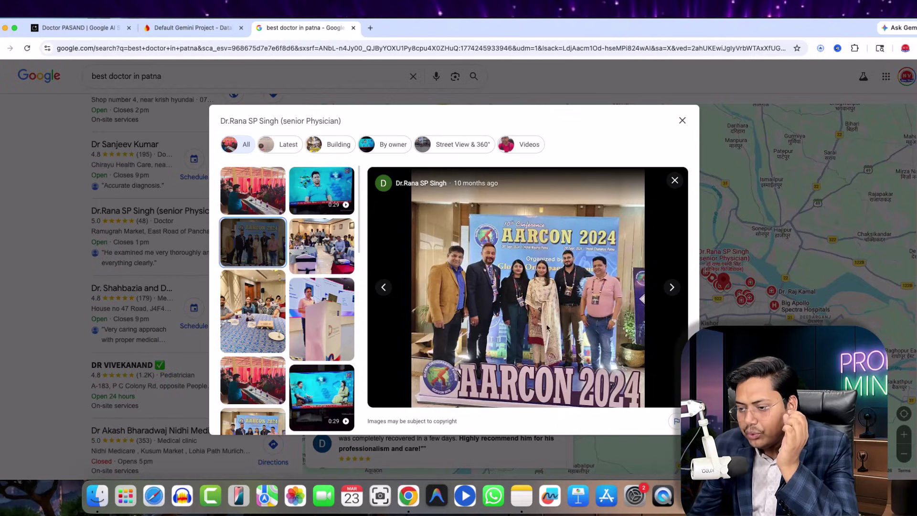
{"action": "right_click", "coordinate": [525, 243]}
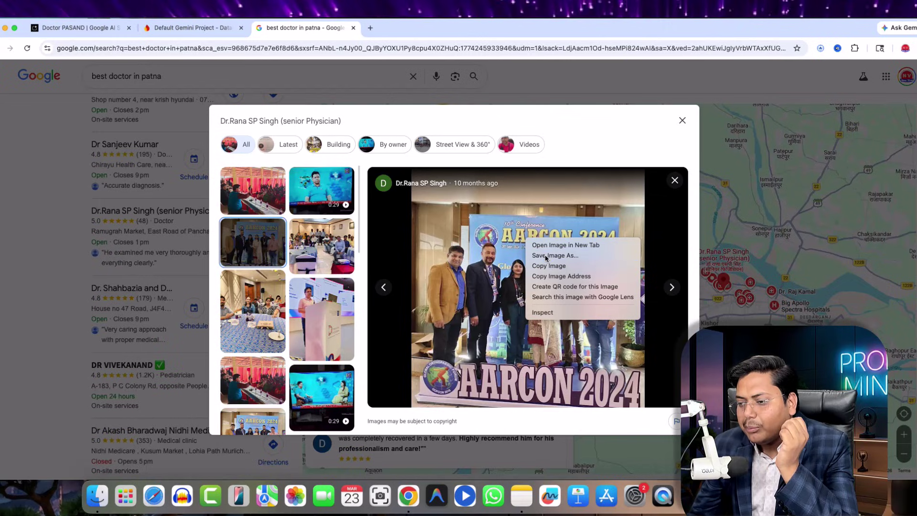
{"action": "left_click", "coordinate": [546, 256]}
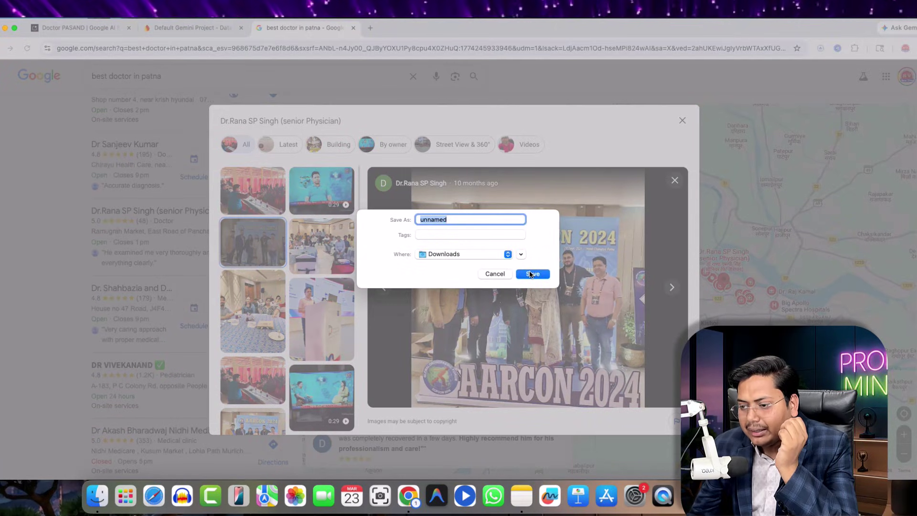
{"action": "left_click", "coordinate": [533, 274]}
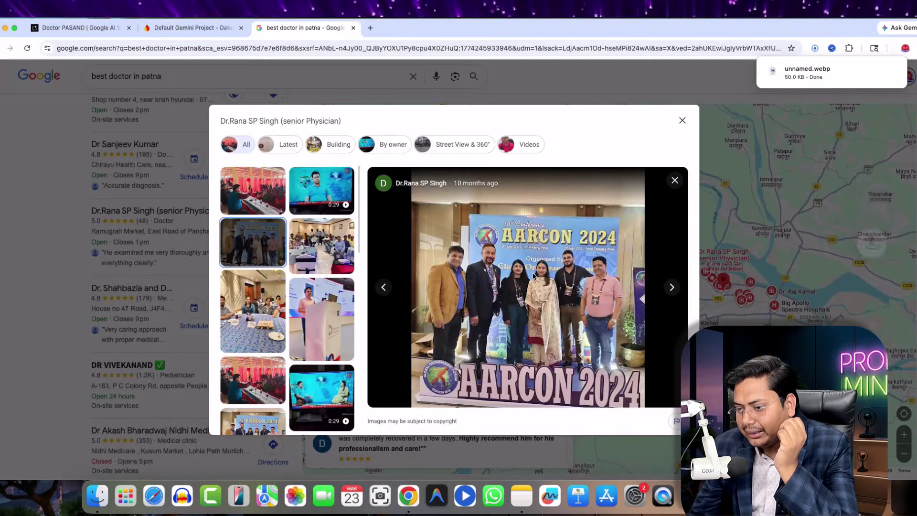
{"action": "scroll", "coordinate": [316, 282], "scroll_direction": "down", "scroll_amount": 2}
{"action": "left_click", "coordinate": [318, 286]}
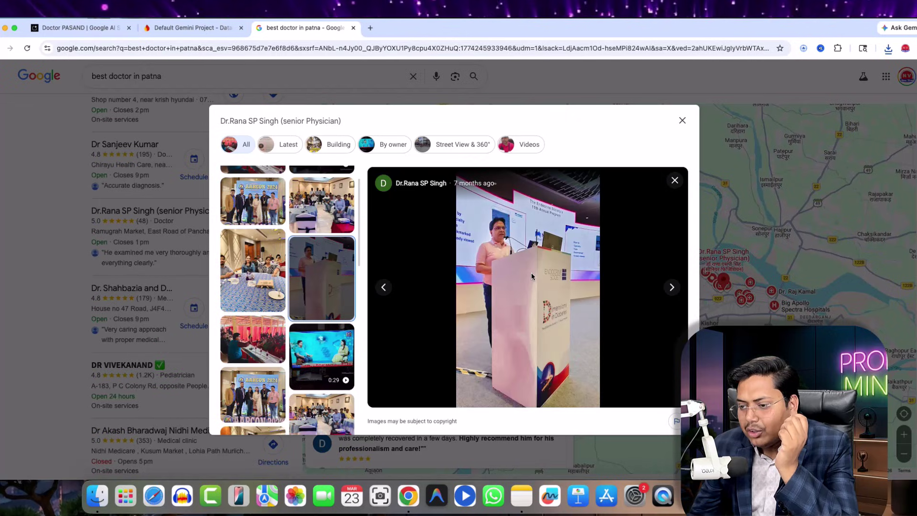
{"action": "right_click", "coordinate": [529, 258]}
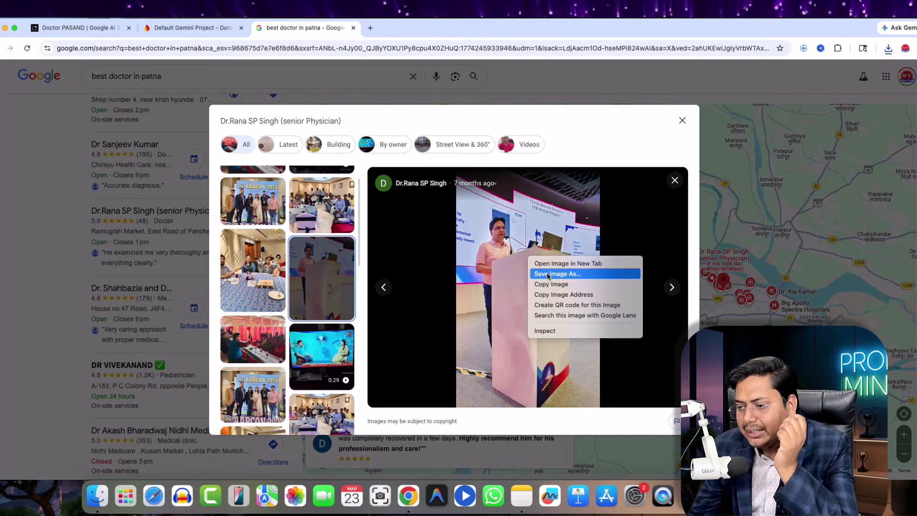
{"action": "left_click", "coordinate": [548, 275]}
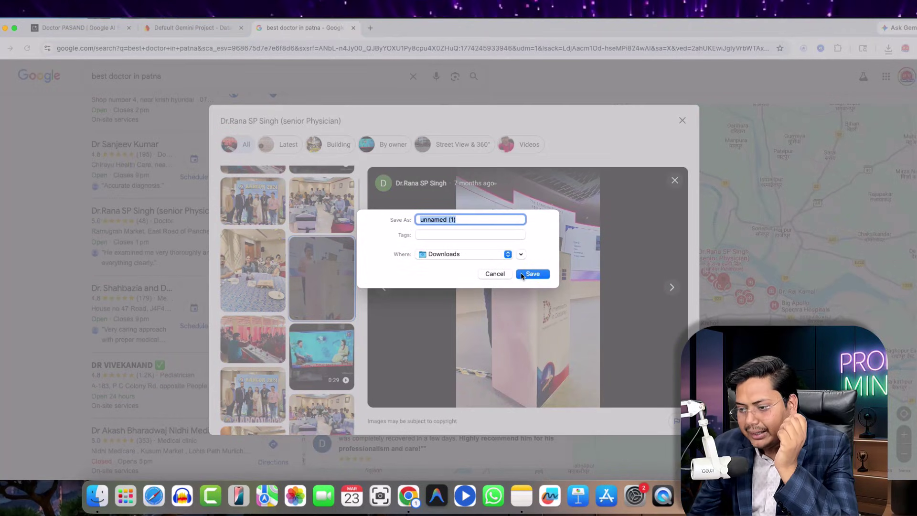
{"action": "left_click", "coordinate": [529, 272]}
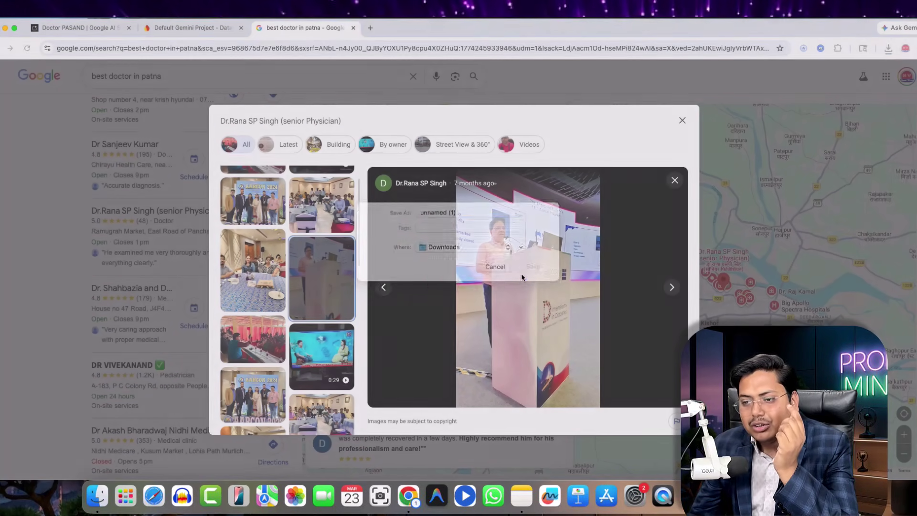
- Save the interview photo as 2024-11-18 and the conference audience photo to Downloads
{"action": "scroll", "coordinate": [307, 298], "scroll_direction": "down", "scroll_amount": 2}
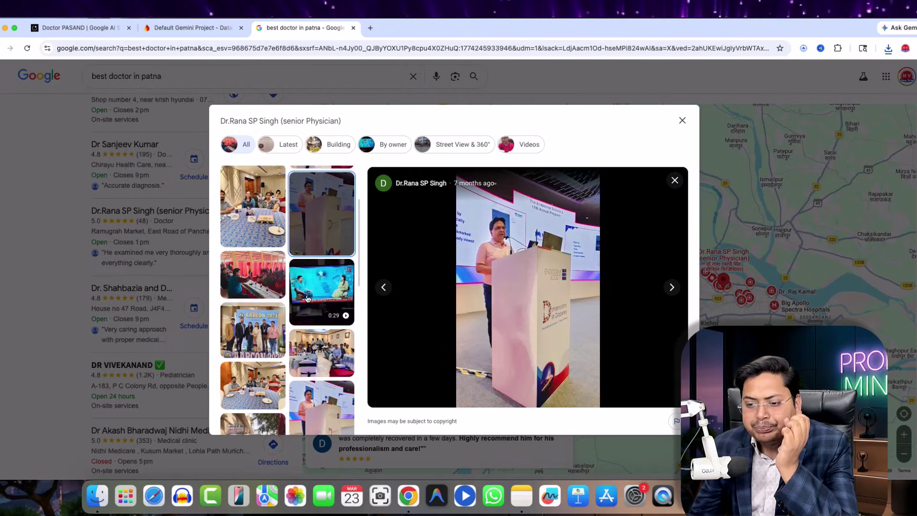
{"action": "scroll", "coordinate": [308, 298], "scroll_direction": "down", "scroll_amount": 5}
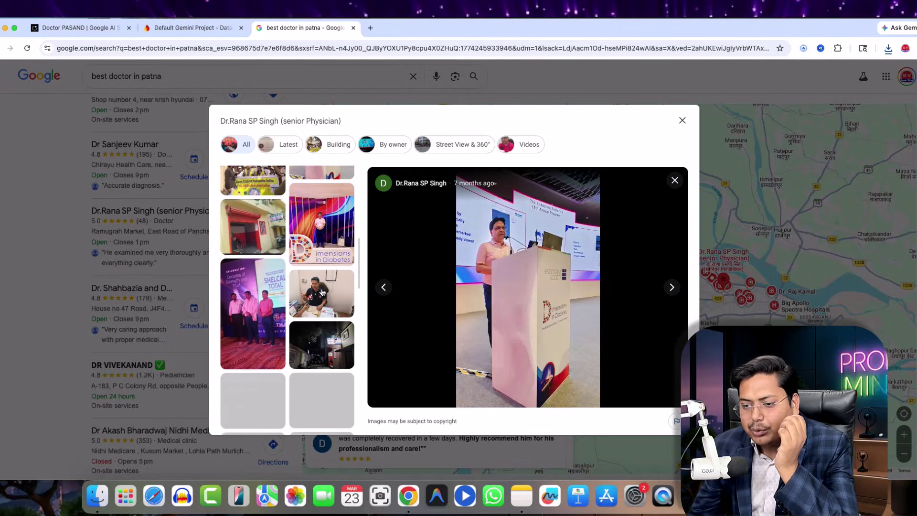
{"action": "left_click", "coordinate": [324, 295]}
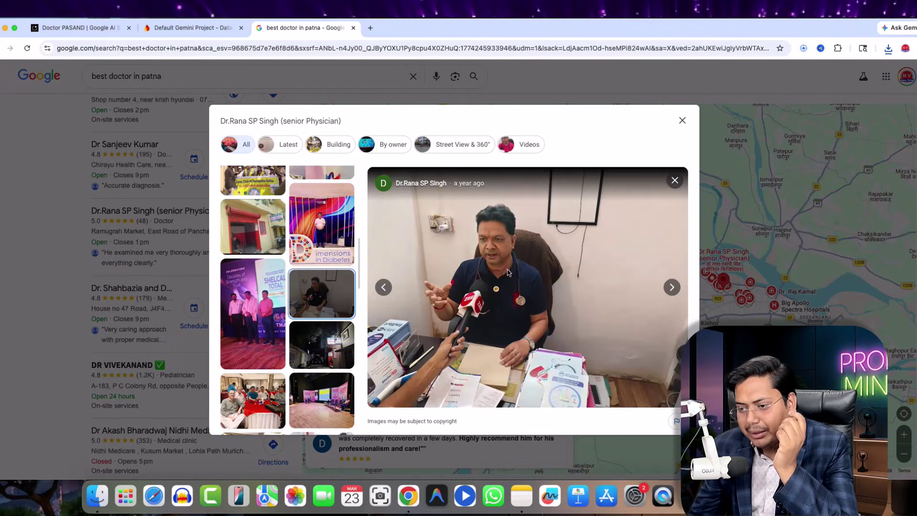
{"action": "right_click", "coordinate": [504, 263]}
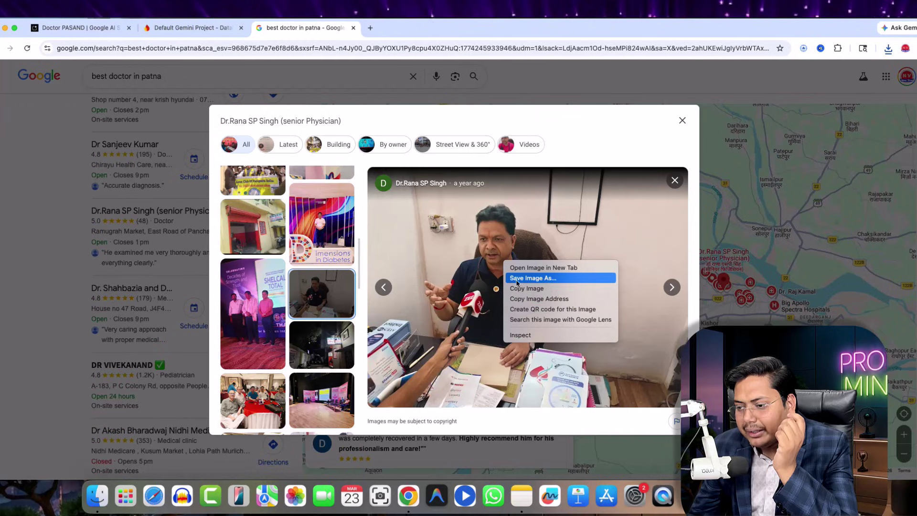
{"action": "left_click", "coordinate": [518, 279]}
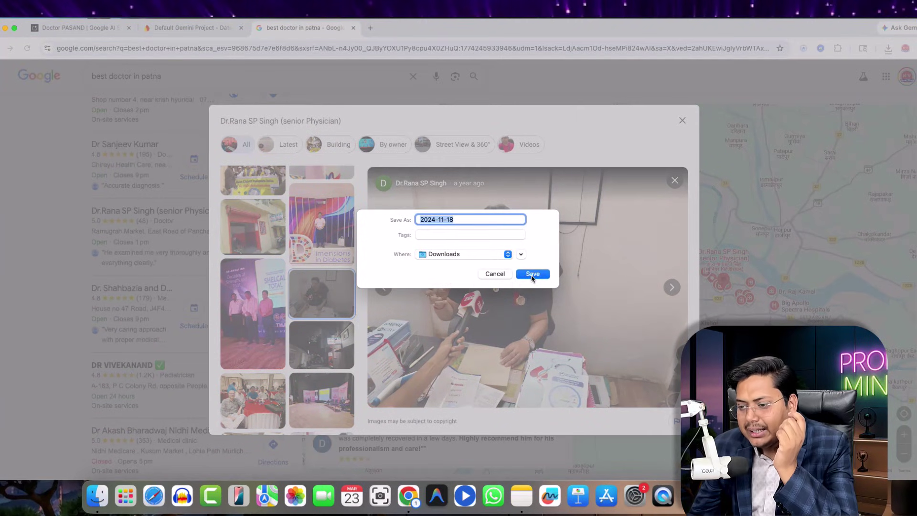
{"action": "left_click", "coordinate": [532, 273]}
{"action": "scroll", "coordinate": [308, 294], "scroll_direction": "down", "scroll_amount": 10}
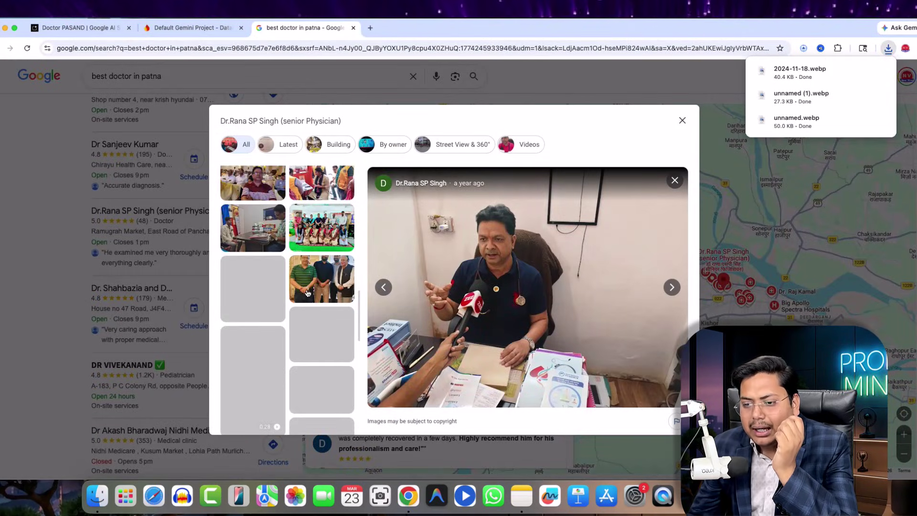
{"action": "scroll", "coordinate": [308, 294], "scroll_direction": "up", "scroll_amount": 1}
{"action": "left_click", "coordinate": [256, 215]}
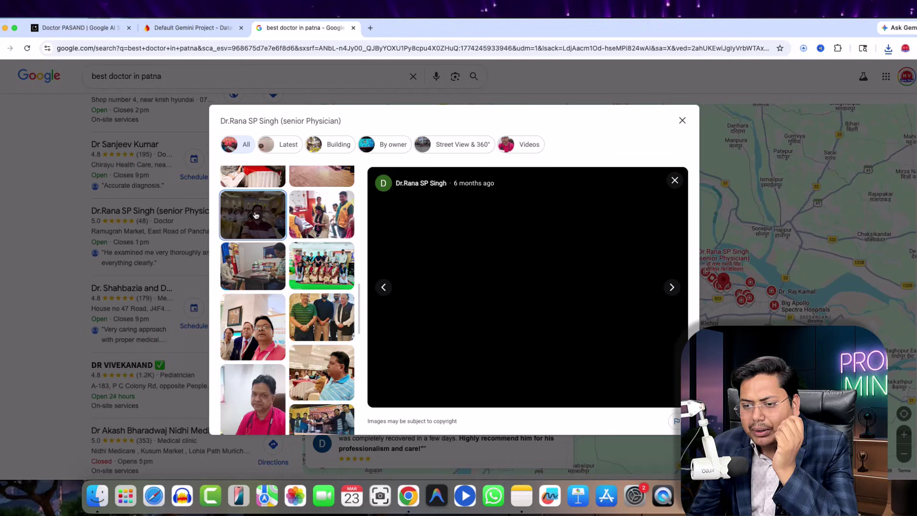
{"action": "right_click", "coordinate": [518, 268]}
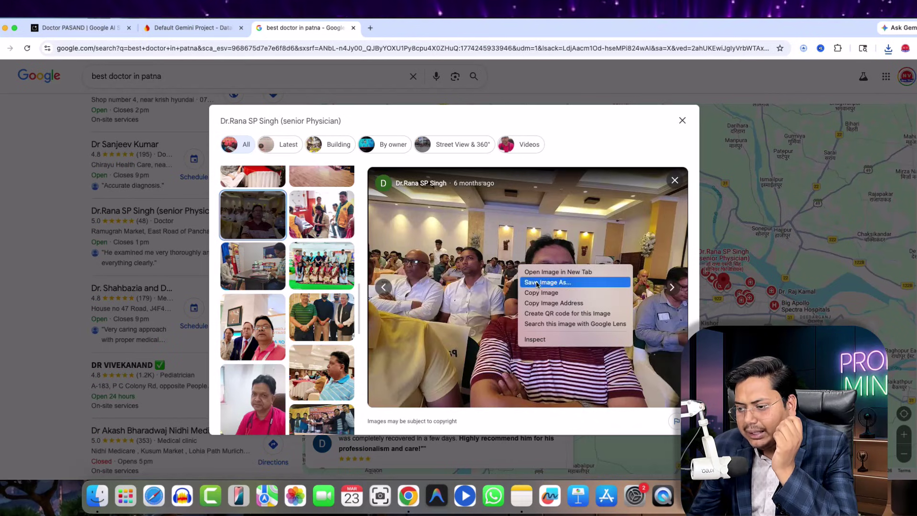
{"action": "left_click", "coordinate": [537, 283]}
{"action": "key", "text": "Return"}
- Save the selfie with colleagues as 2025-05-12, then return to the Doctor PASAND tab
{"action": "scroll", "coordinate": [297, 304], "scroll_direction": "down", "scroll_amount": 3}
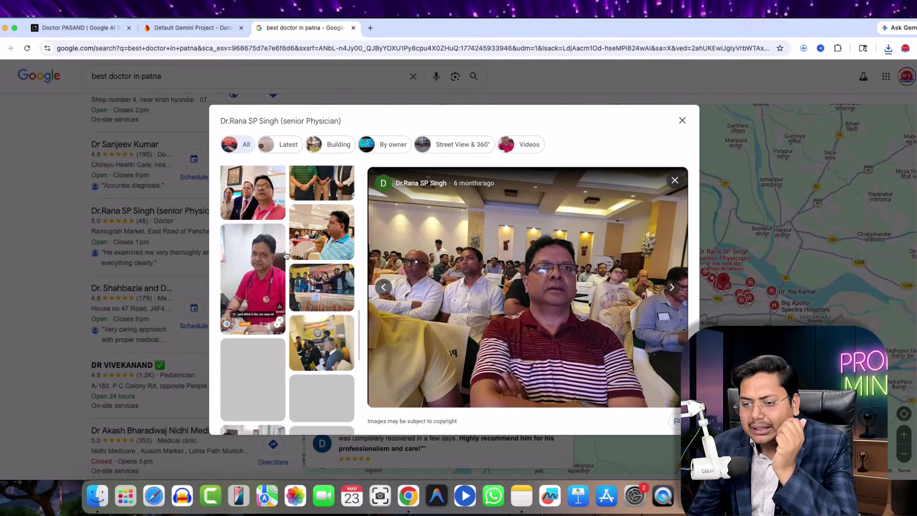
{"action": "left_click", "coordinate": [242, 196]}
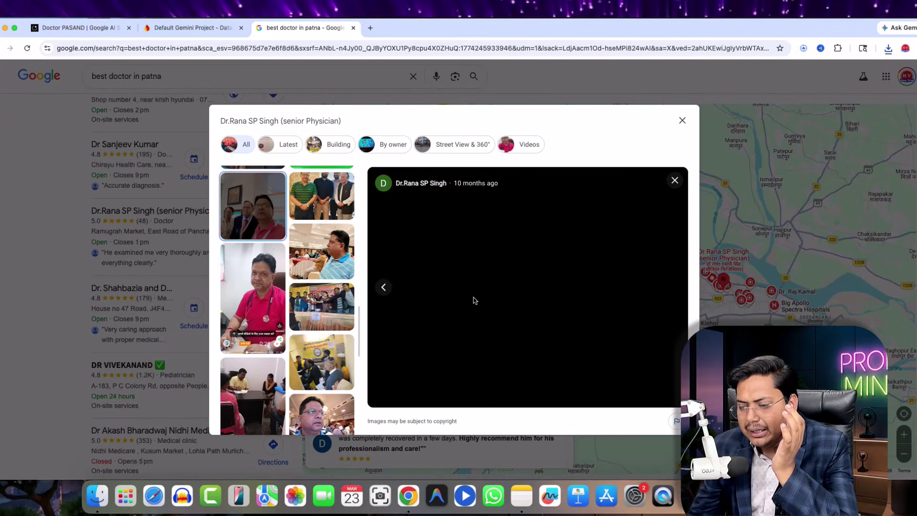
{"action": "right_click", "coordinate": [526, 275]}
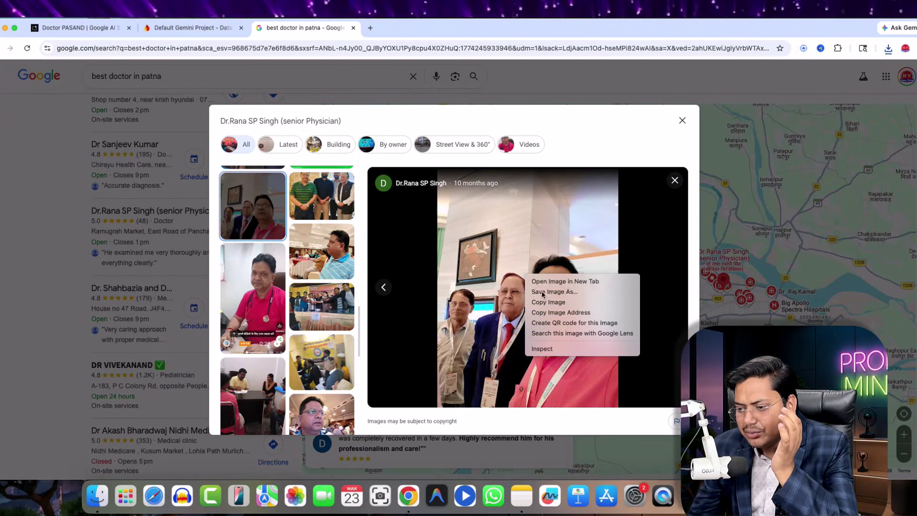
{"action": "left_click", "coordinate": [542, 292]}
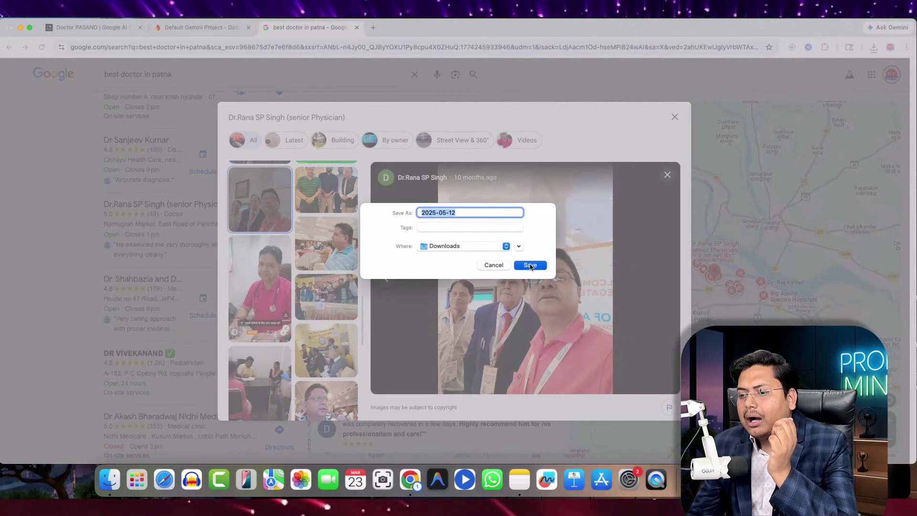
{"action": "left_click", "coordinate": [531, 270]}
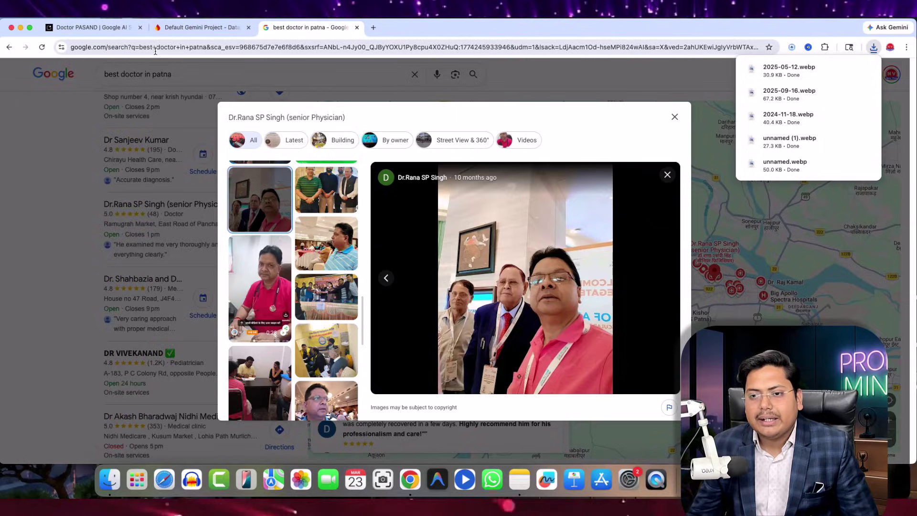
{"action": "left_click", "coordinate": [88, 27]}
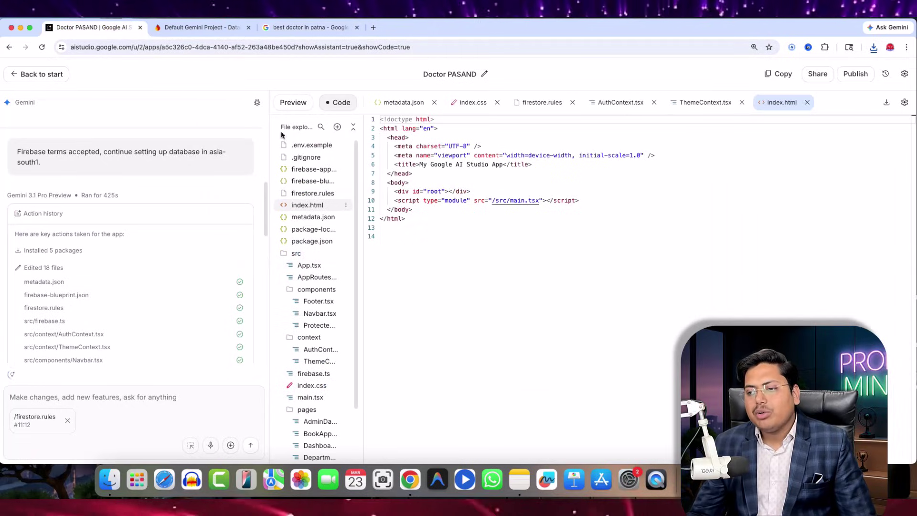
- Switch to the live Preview and scroll through the Doctor PASAND home page
{"action": "left_click", "coordinate": [293, 103]}
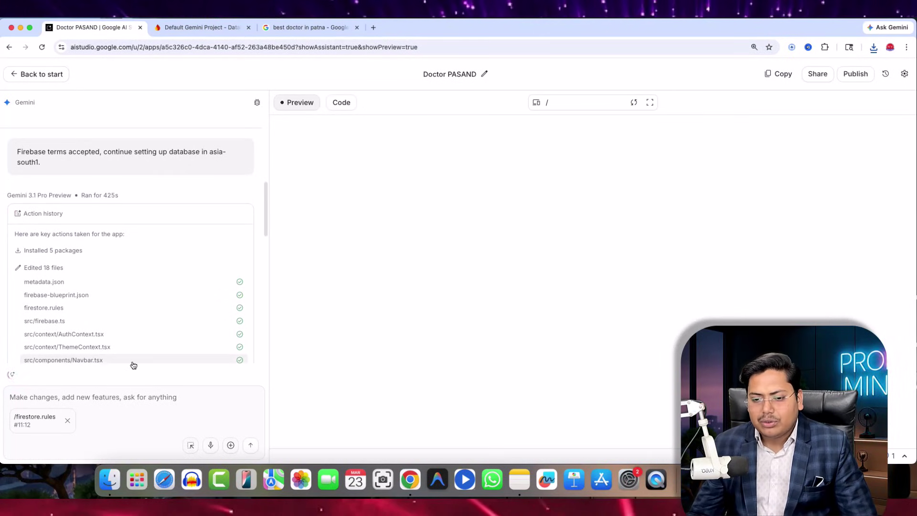
{"action": "scroll", "coordinate": [105, 356], "scroll_direction": "down", "scroll_amount": 15}
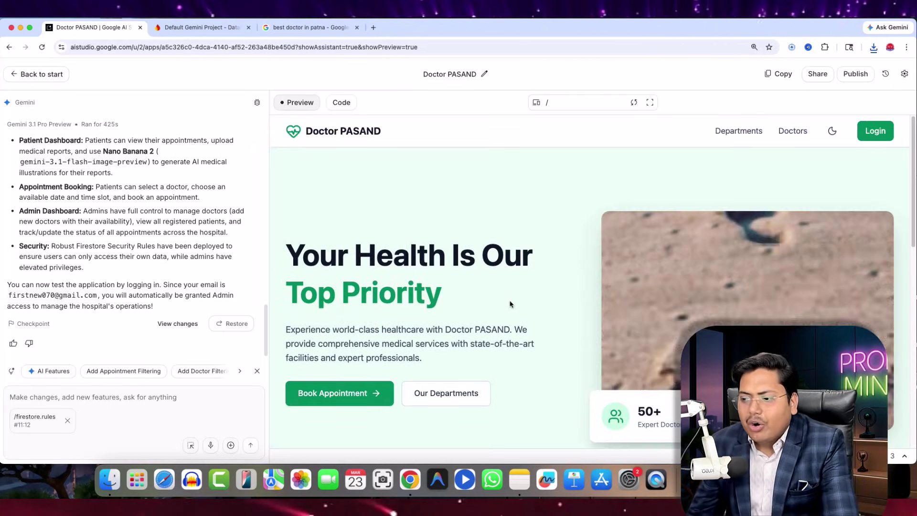
{"action": "scroll", "coordinate": [569, 321], "scroll_direction": "down", "scroll_amount": 15}
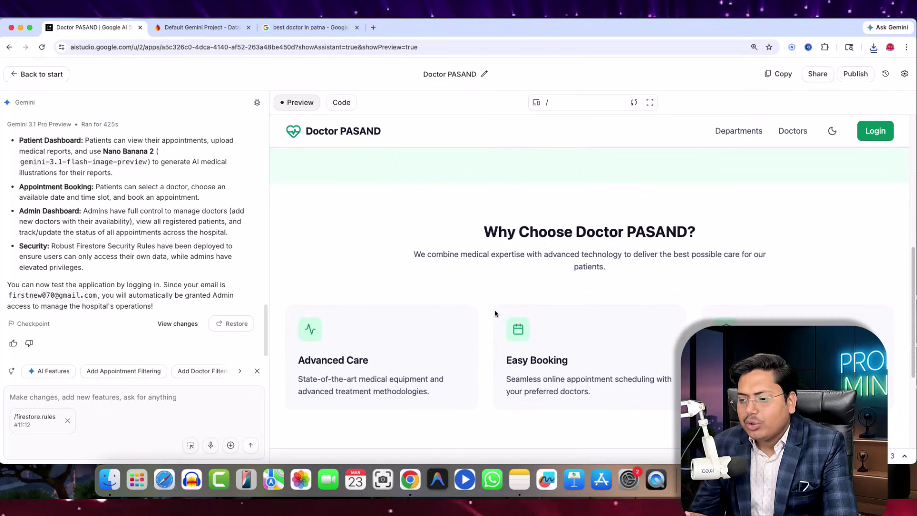
{"action": "scroll", "coordinate": [408, 303], "scroll_direction": "up", "scroll_amount": 15}
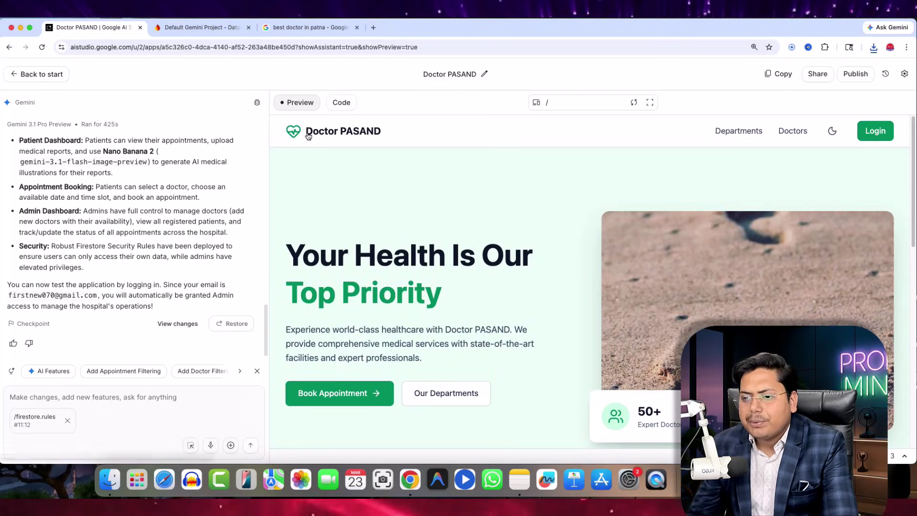
- Browse the preview's Departments and Doctors pages, ending back on Our Departments
{"action": "left_click", "coordinate": [748, 132]}
{"action": "scroll", "coordinate": [514, 318], "scroll_direction": "down", "scroll_amount": 3}
{"action": "scroll", "coordinate": [515, 317], "scroll_direction": "down", "scroll_amount": 3}
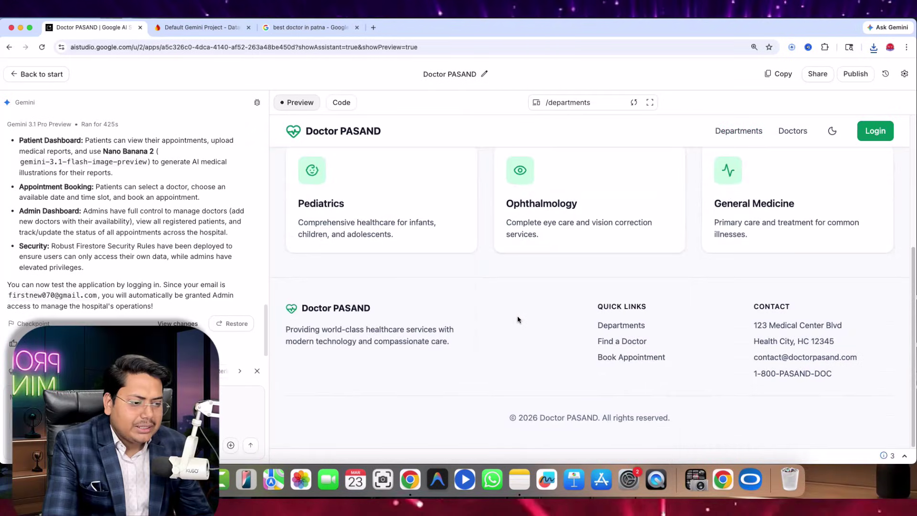
{"action": "scroll", "coordinate": [583, 264], "scroll_direction": "up", "scroll_amount": 6}
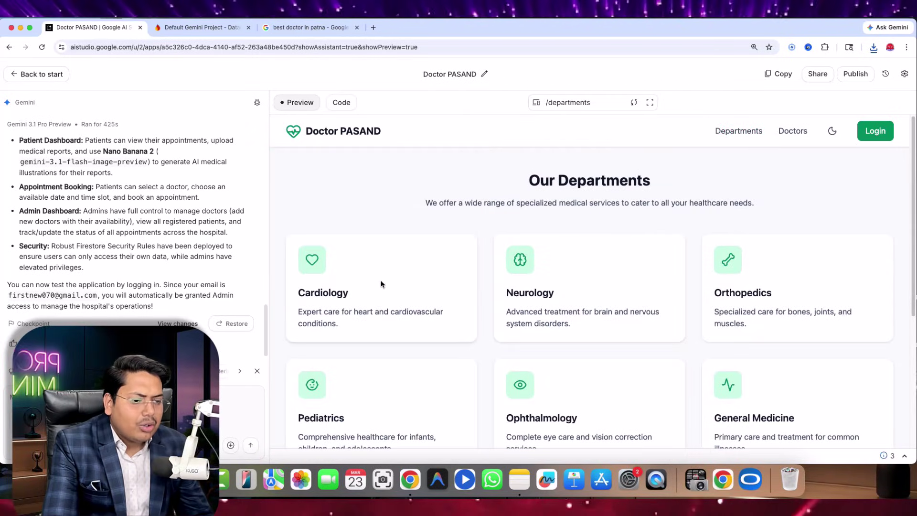
{"action": "left_click", "coordinate": [795, 132]}
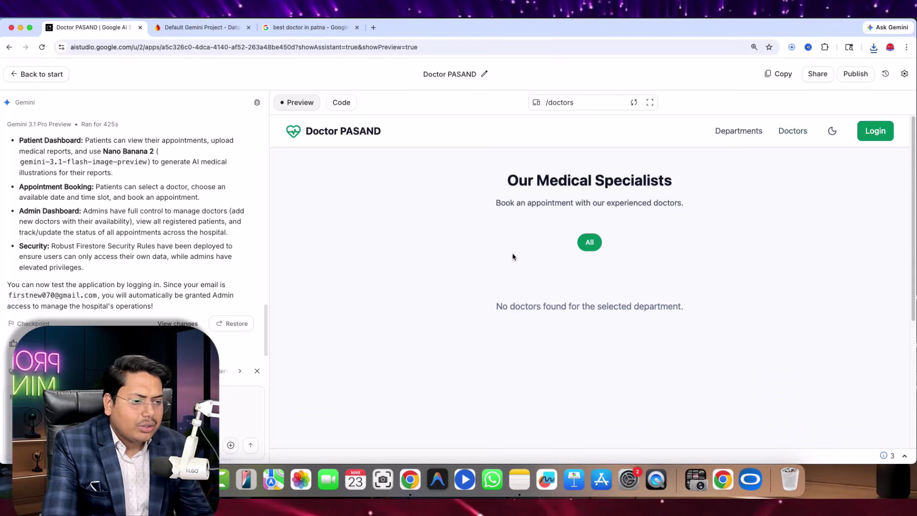
{"action": "scroll", "coordinate": [691, 291], "scroll_direction": "down", "scroll_amount": 3}
{"action": "scroll", "coordinate": [692, 291], "scroll_direction": "up", "scroll_amount": 3}
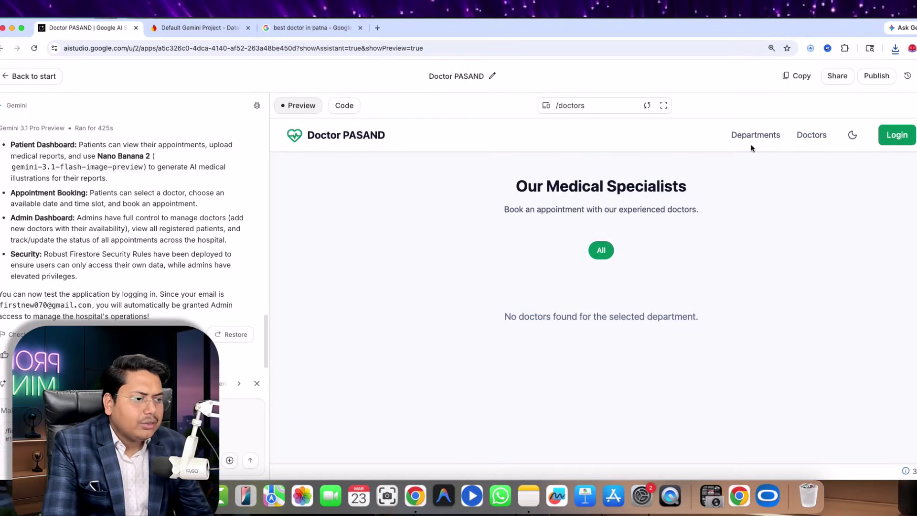
{"action": "left_click", "coordinate": [748, 135]}
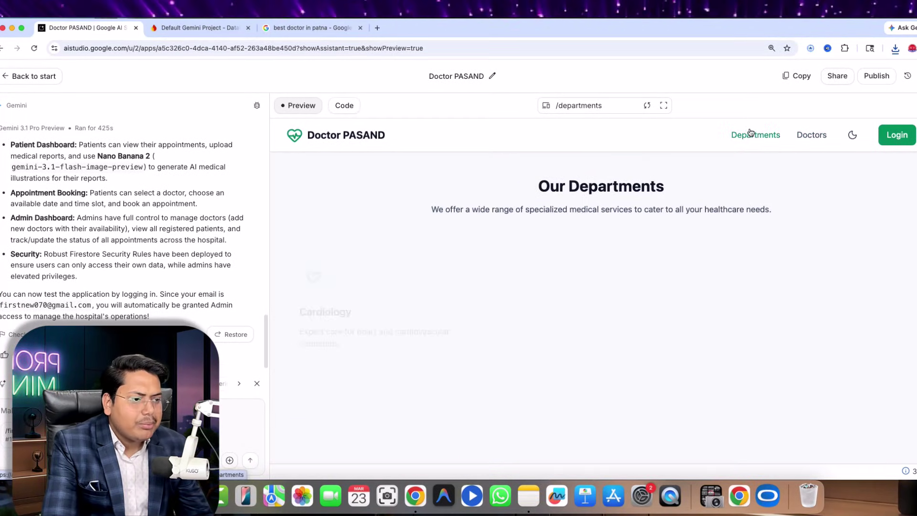
- Log into the preview app with a Google account from its sign-in page
{"action": "left_click", "coordinate": [896, 137]}
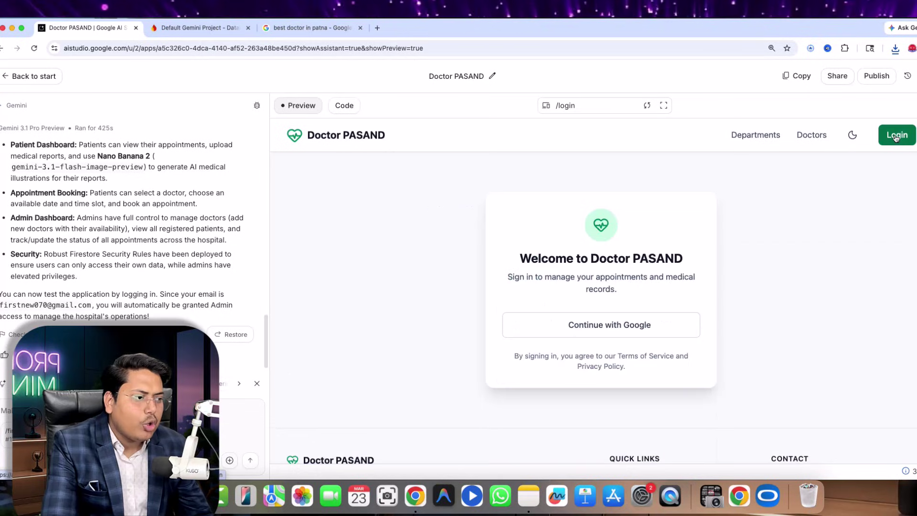
{"action": "scroll", "coordinate": [695, 317], "scroll_direction": "down", "scroll_amount": 3}
{"action": "scroll", "coordinate": [608, 313], "scroll_direction": "up", "scroll_amount": 3}
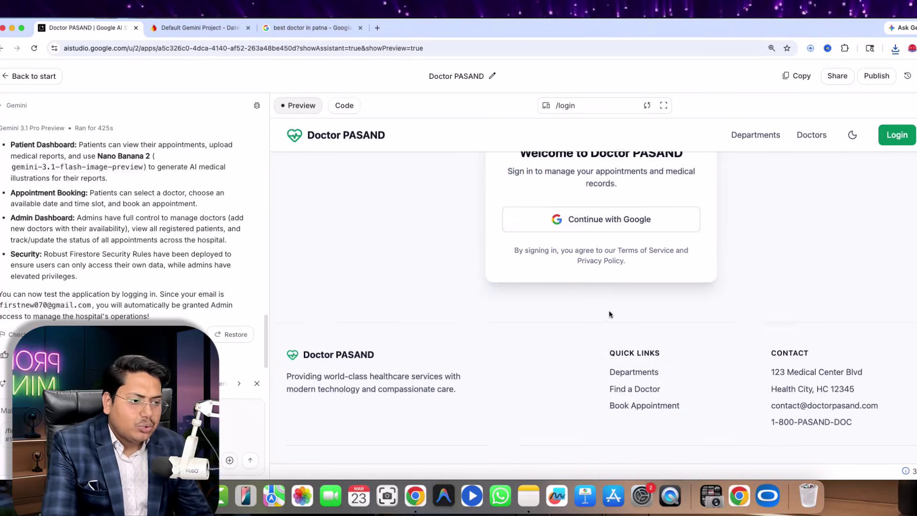
{"action": "left_click", "coordinate": [597, 324]}
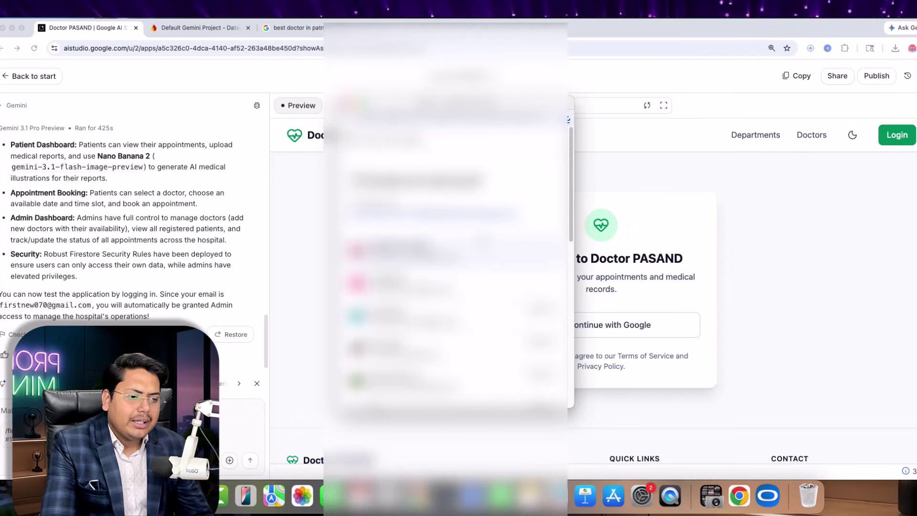
{"action": "left_click", "coordinate": [425, 251]}
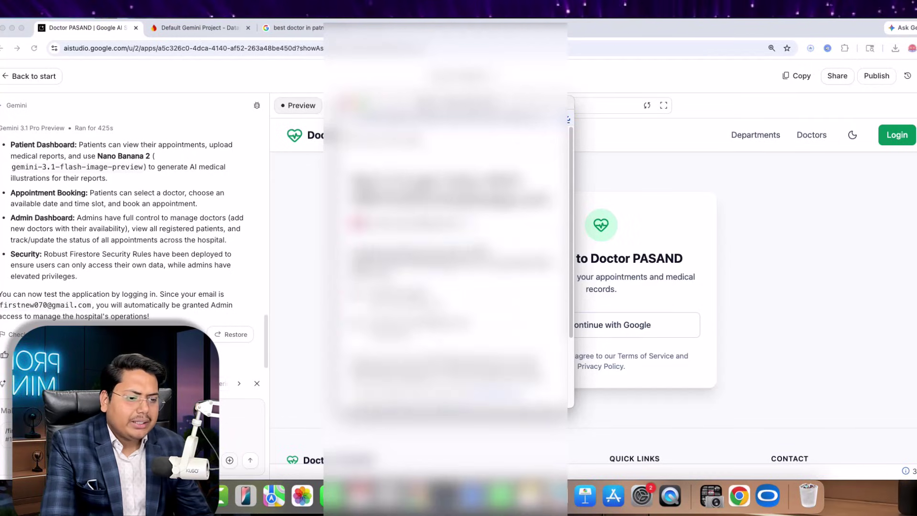
{"action": "scroll", "coordinate": [445, 267], "scroll_direction": "down", "scroll_amount": 3}
{"action": "scroll", "coordinate": [445, 268], "scroll_direction": "up", "scroll_amount": 3}
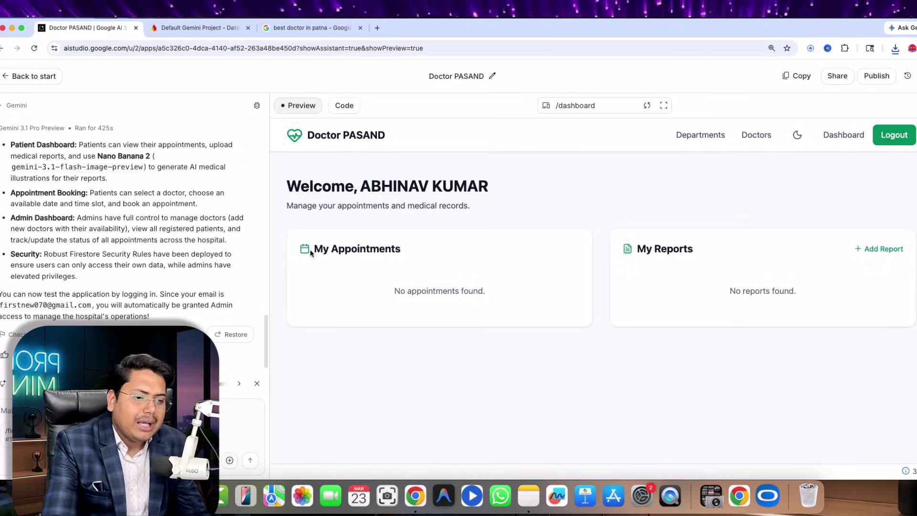
- Highlight the My Appointments heading and view the Departments page while signed in
{"action": "left_click_drag", "start_coordinate": [311, 254], "coordinate": [422, 260]}
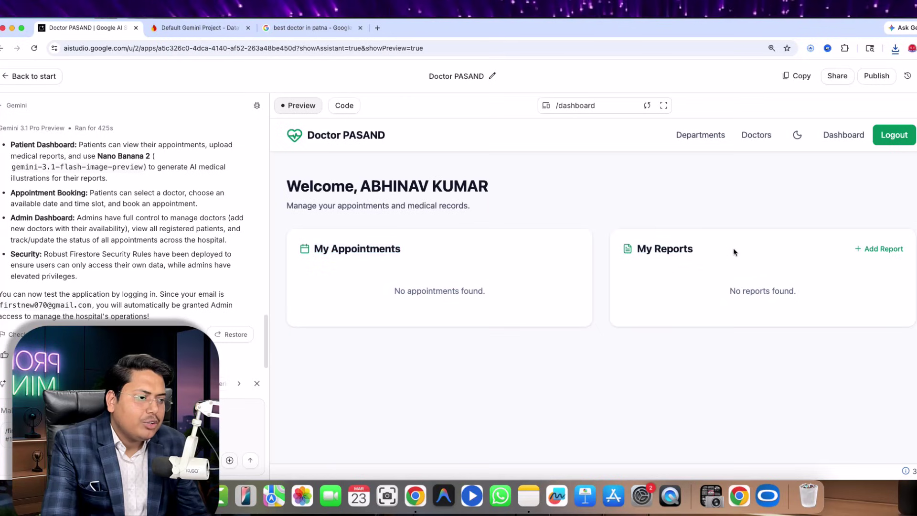
{"action": "left_click", "coordinate": [708, 136]}
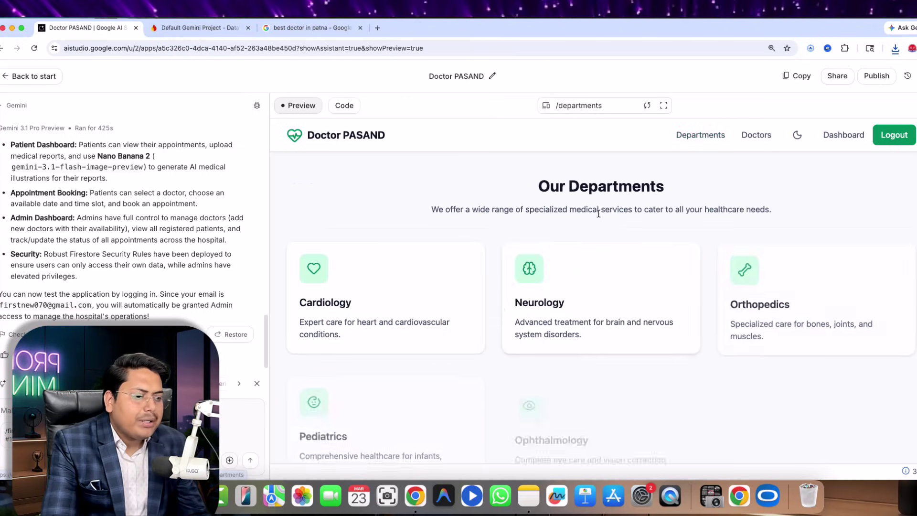
{"action": "scroll", "coordinate": [483, 311], "scroll_direction": "down", "scroll_amount": 5}
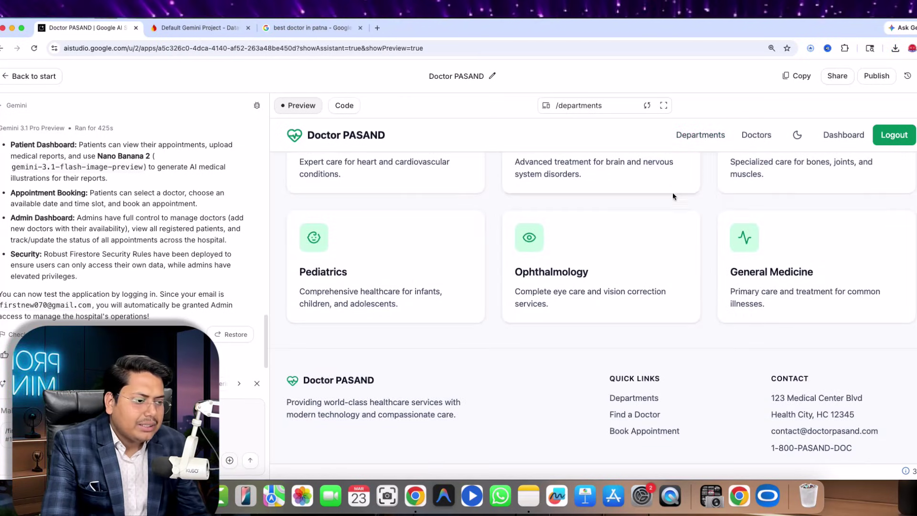
{"action": "scroll", "coordinate": [551, 369], "scroll_direction": "up", "scroll_amount": 4}
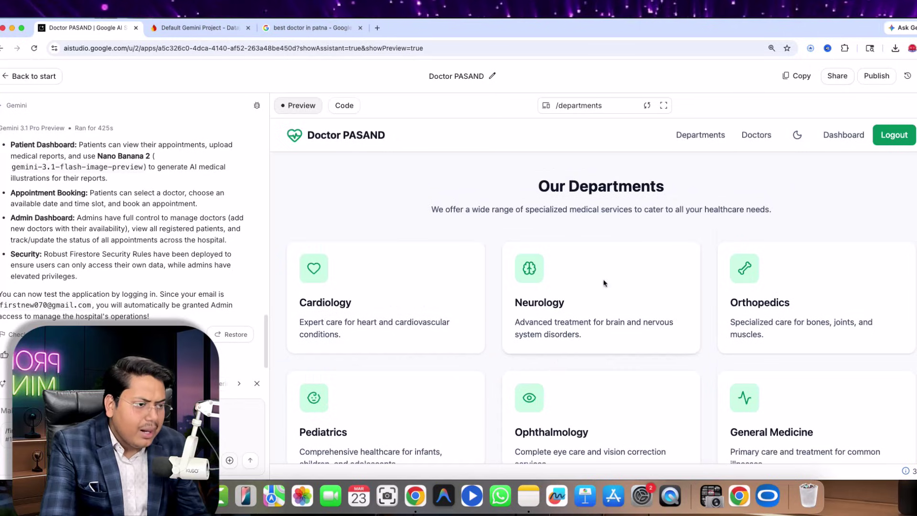
- Try booking an appointment from the home page, then check the empty Firestore database
{"action": "left_click", "coordinate": [335, 135]}
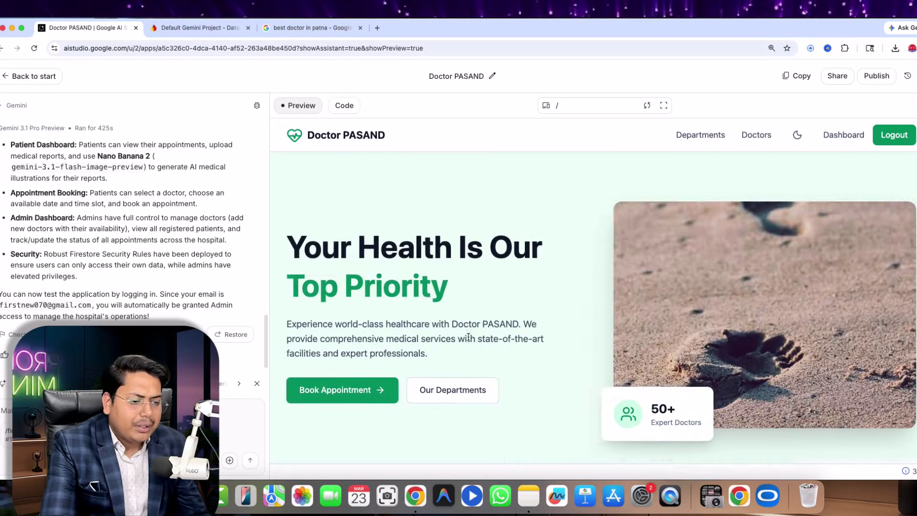
{"action": "scroll", "coordinate": [347, 268], "scroll_direction": "down", "scroll_amount": 3}
{"action": "left_click", "coordinate": [346, 266]}
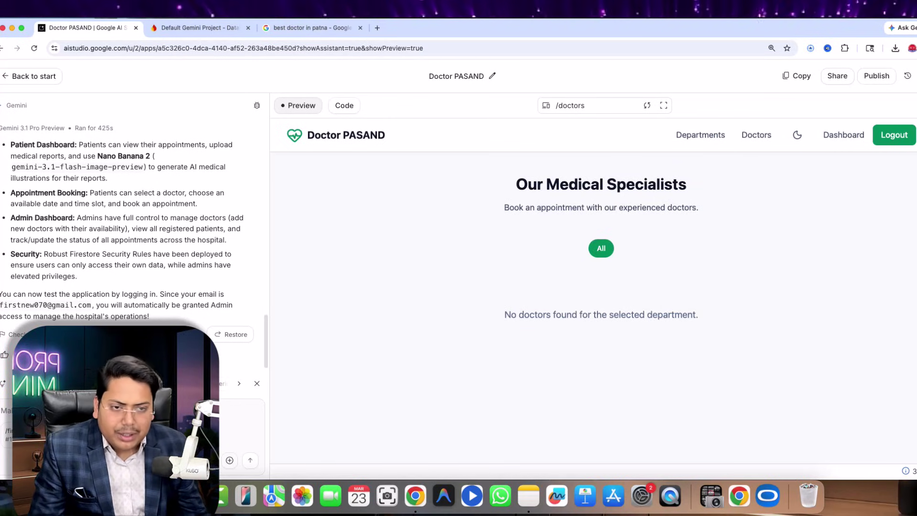
{"action": "left_click", "coordinate": [201, 28]}
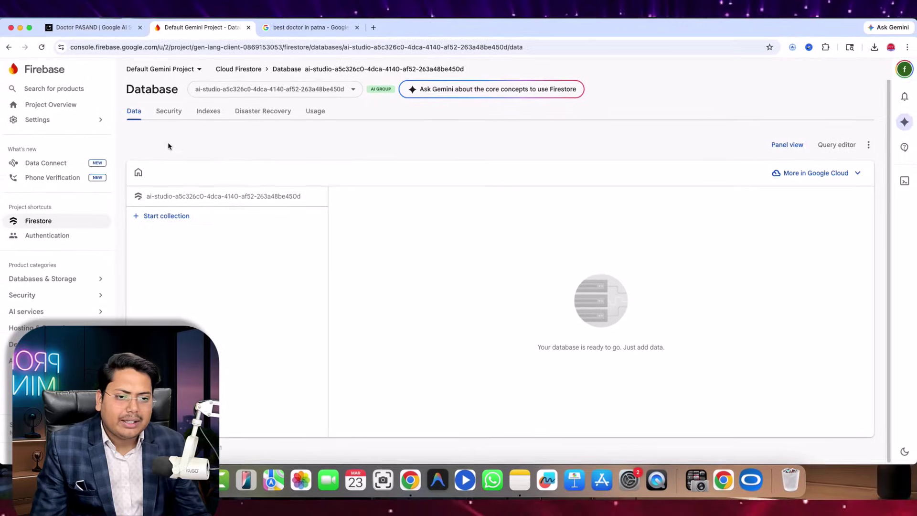
- Review the Firestore security rules and confirm one Google-signed-in user under Authentication > Users
{"action": "left_click", "coordinate": [167, 111]}
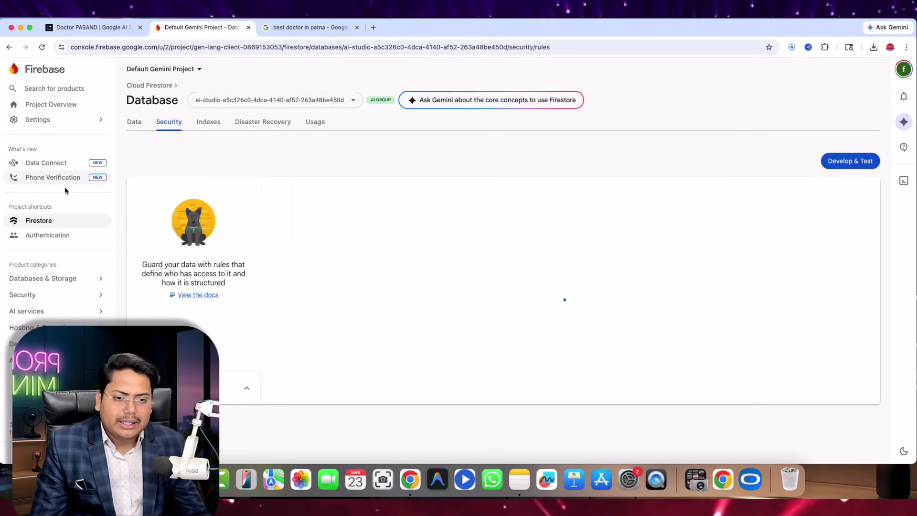
{"action": "left_click", "coordinate": [33, 236]}
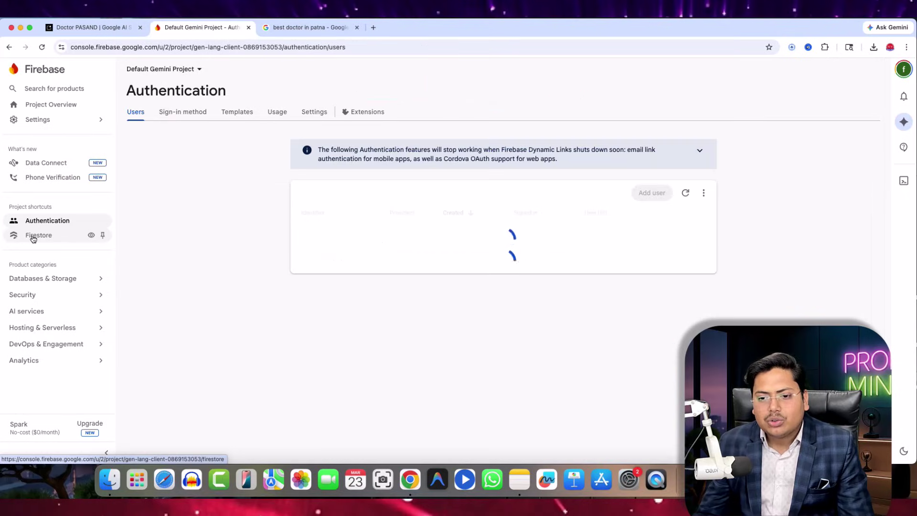
{"action": "left_click_drag", "start_coordinate": [302, 266], "coordinate": [379, 268]}
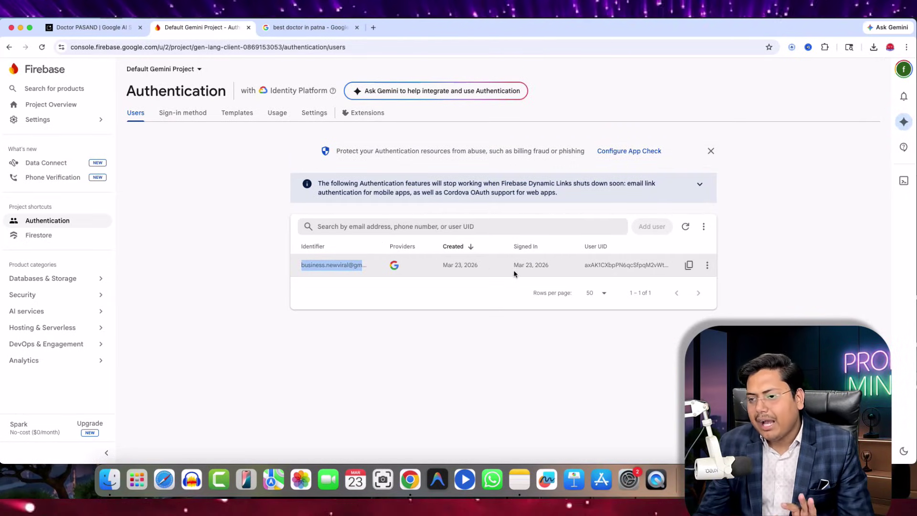
{"action": "left_click", "coordinate": [97, 25]}
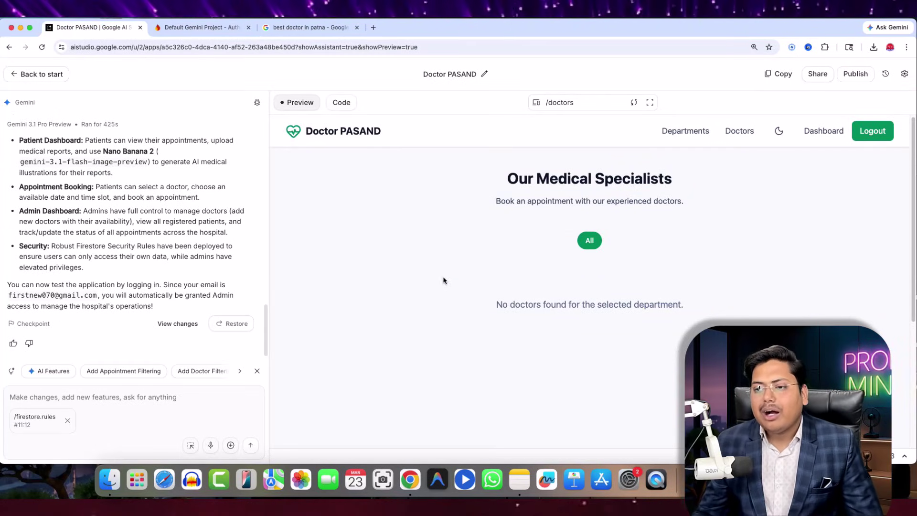
- In the best doctor in patna results, bring up the senior physician's address, hours and phone
{"action": "left_click", "coordinate": [308, 27]}
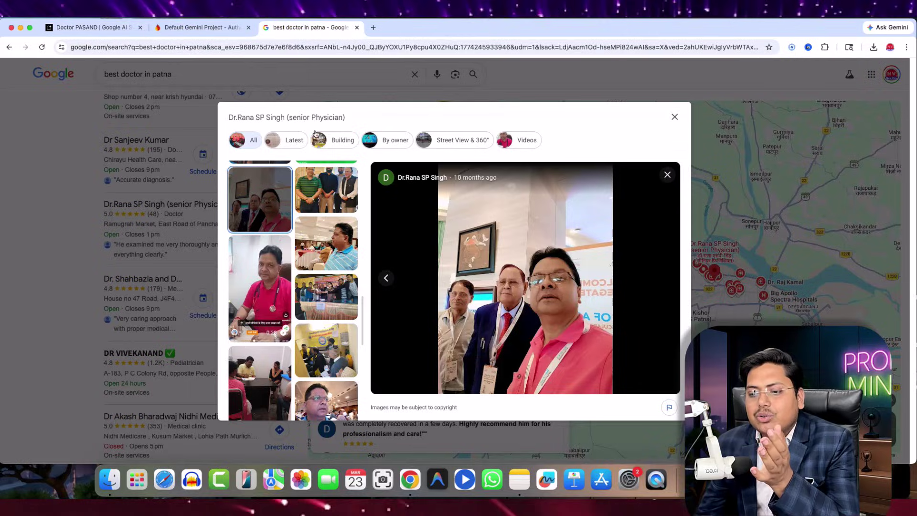
{"action": "left_click", "coordinate": [677, 118]}
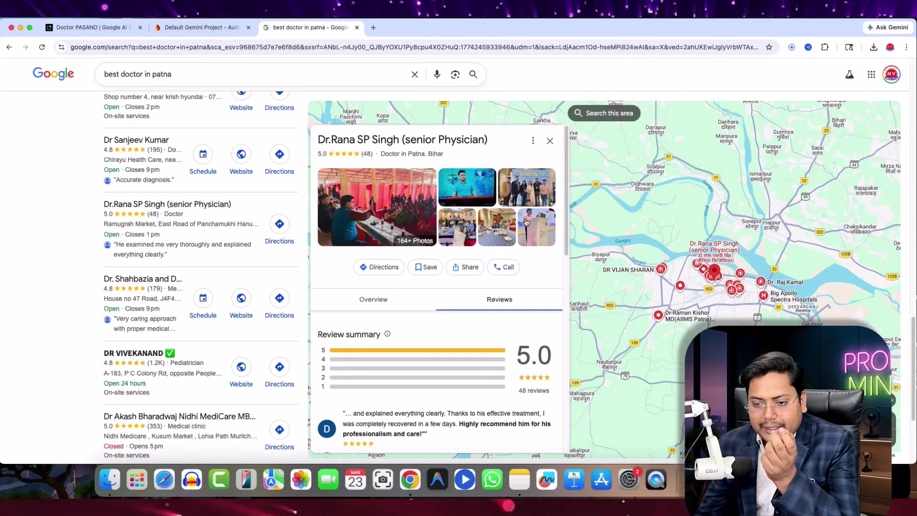
{"action": "scroll", "coordinate": [346, 311], "scroll_direction": "down", "scroll_amount": 4}
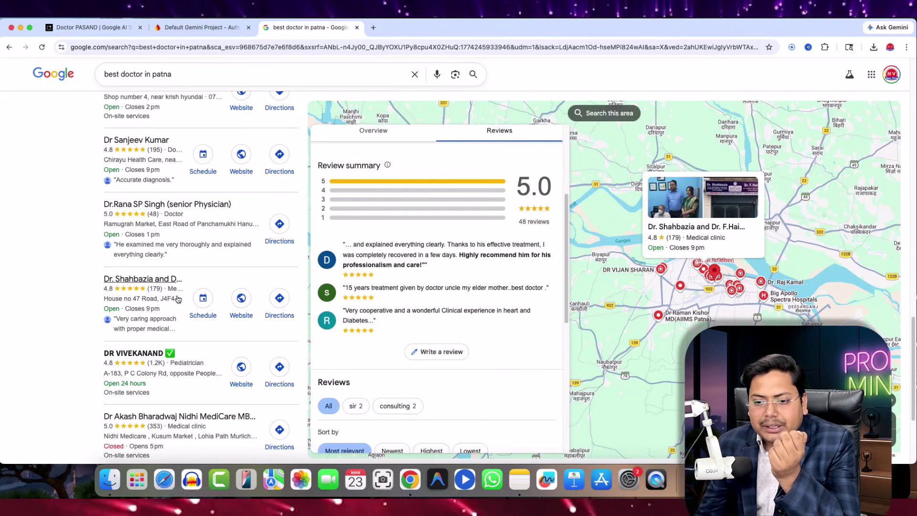
{"action": "scroll", "coordinate": [172, 287], "scroll_direction": "up", "scroll_amount": 3}
{"action": "scroll", "coordinate": [167, 272], "scroll_direction": "down", "scroll_amount": 5}
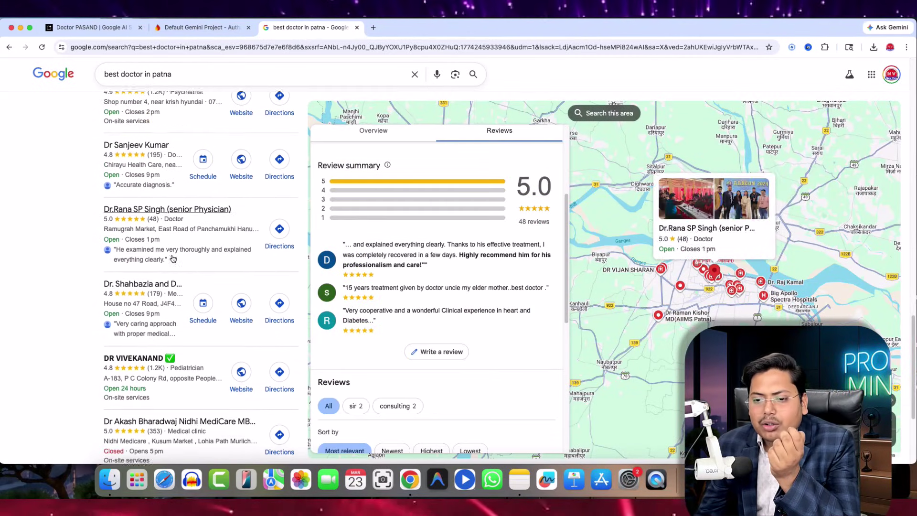
{"action": "scroll", "coordinate": [151, 266], "scroll_direction": "up", "scroll_amount": 3}
{"action": "scroll", "coordinate": [146, 254], "scroll_direction": "up", "scroll_amount": 1}
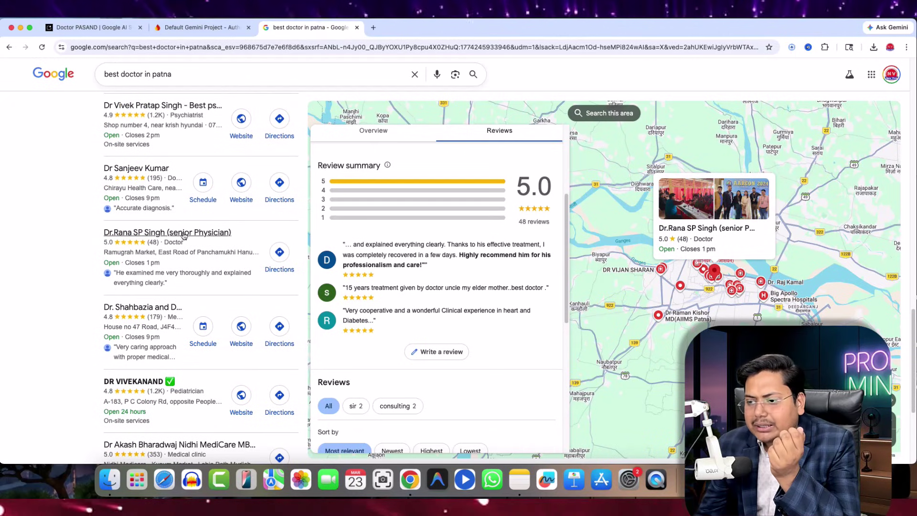
{"action": "left_click", "coordinate": [370, 135]}
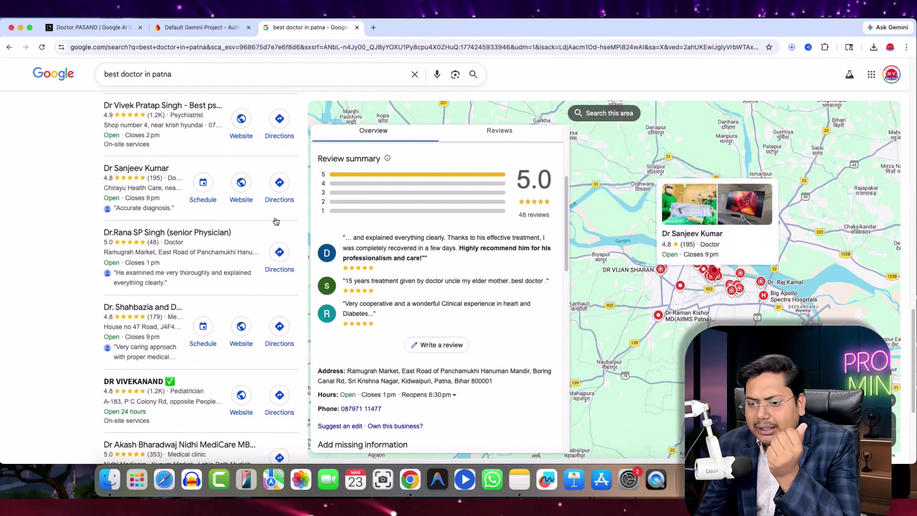
{"action": "scroll", "coordinate": [363, 205], "scroll_direction": "up", "scroll_amount": 4}
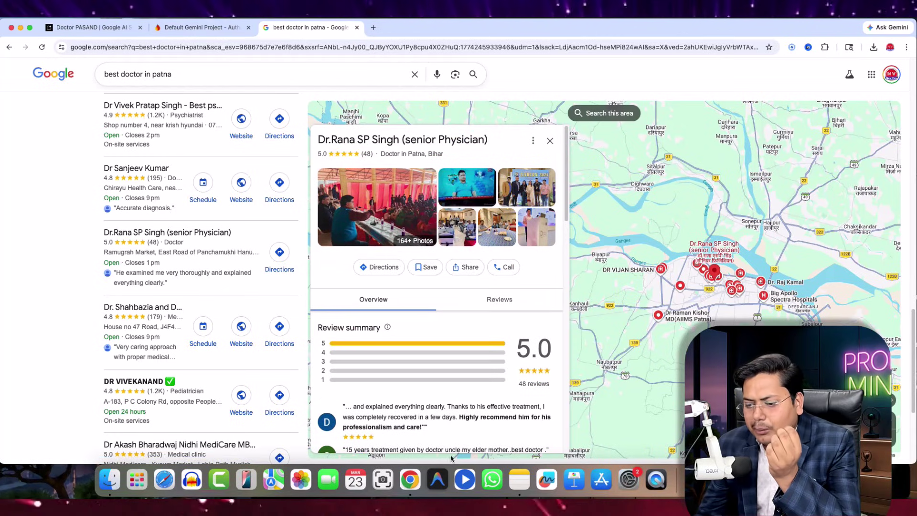
- Screenshot the doctor's profile panel showing the 5.0 rating and photos
{"action": "left_click", "coordinate": [382, 466]}
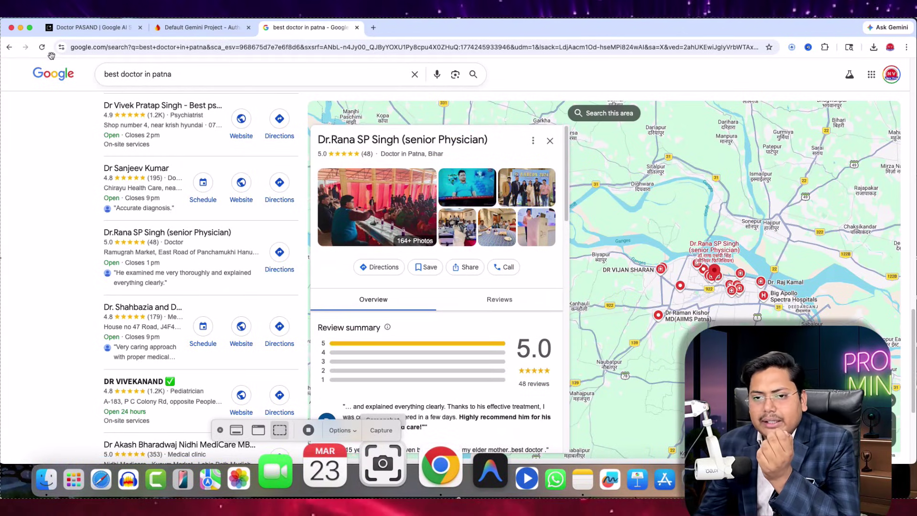
{"action": "left_click_drag", "start_coordinate": [0, 19], "coordinate": [310, 124]}
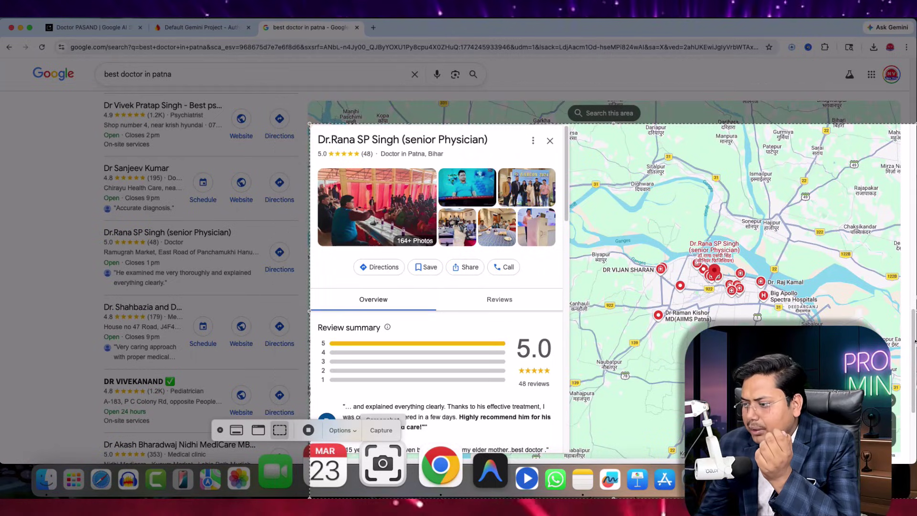
{"action": "left_click_drag", "start_coordinate": [916, 311], "coordinate": [568, 311]}
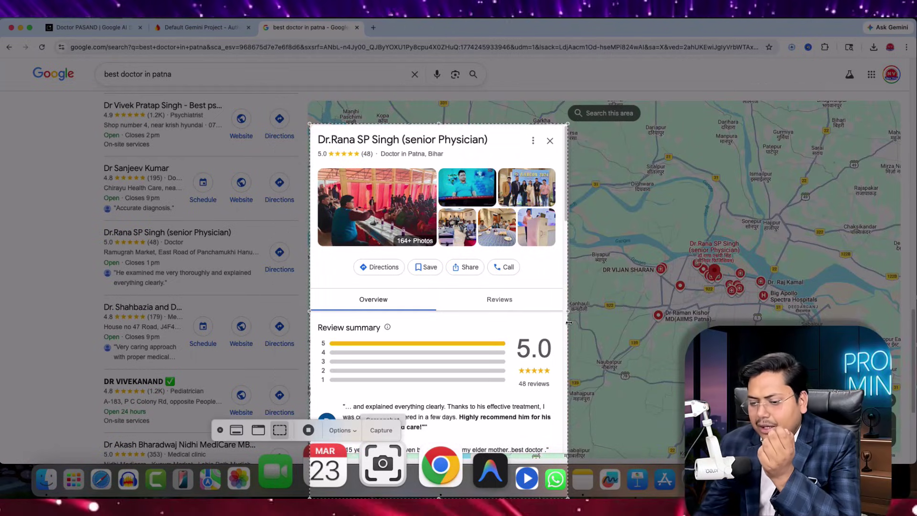
{"action": "left_click", "coordinate": [379, 431]}
- Attach the profile screenshot to the AI Studio prompt and remove the firestore.rules attachment
{"action": "left_click", "coordinate": [53, 25]}
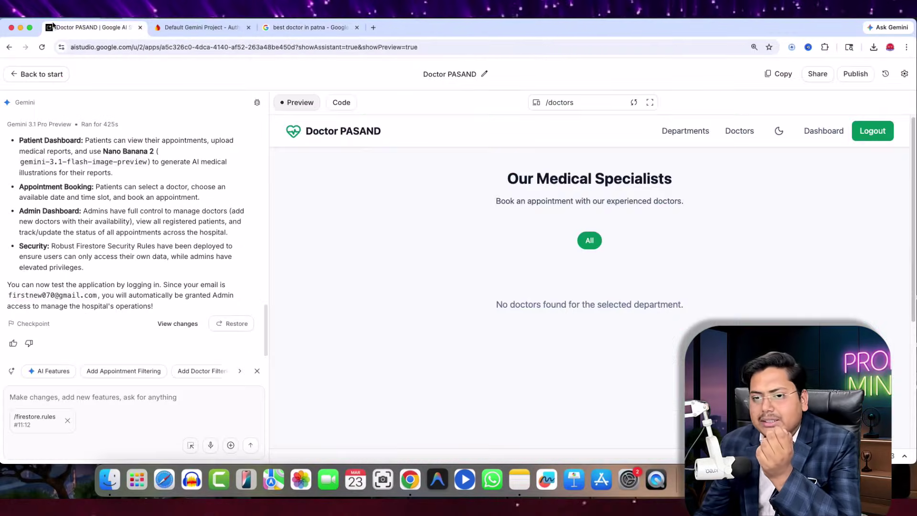
{"action": "left_click_drag", "start_coordinate": [293, 320], "coordinate": [100, 416]}
{"action": "left_click", "coordinate": [543, 368]}
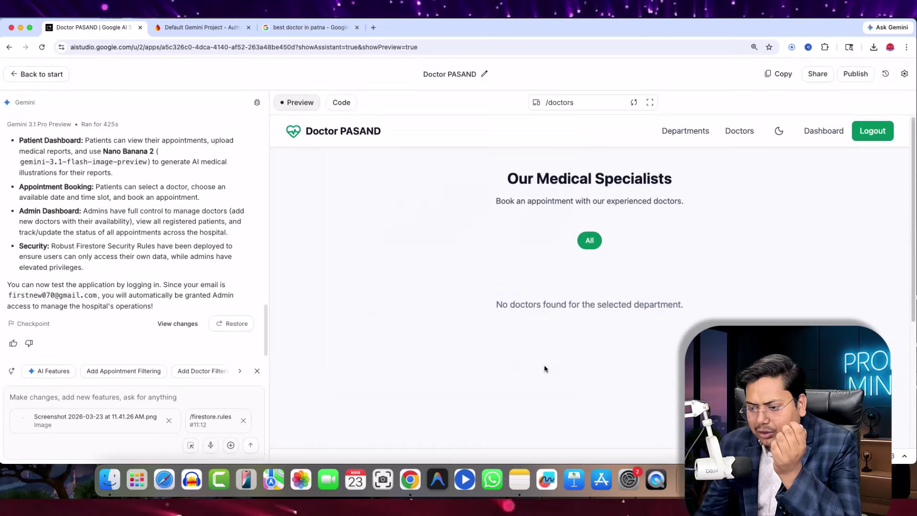
{"action": "left_click", "coordinate": [243, 421]}
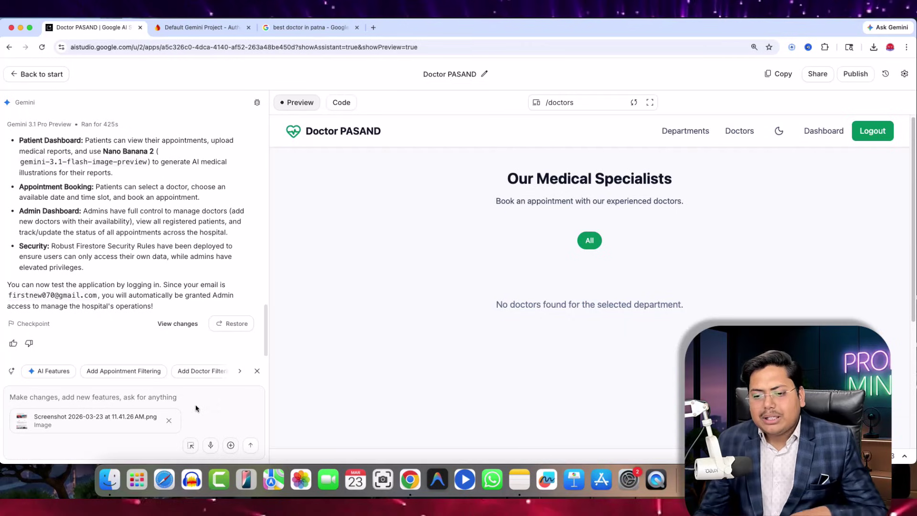
- Upload the five doctor .webp photos from Downloads to the prompt
{"action": "left_click", "coordinate": [230, 447]}
{"action": "left_click", "coordinate": [248, 408]}
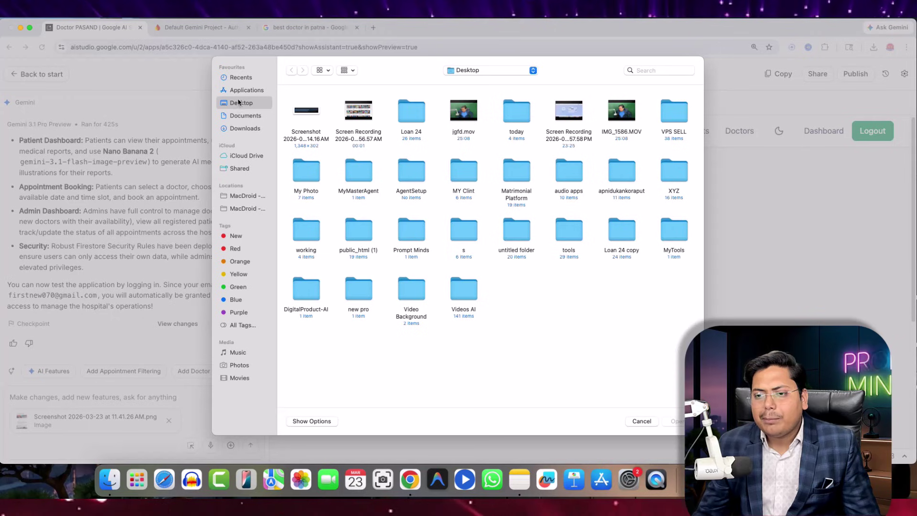
{"action": "left_click", "coordinate": [241, 129]}
{"action": "left_click_drag", "start_coordinate": [283, 115], "coordinate": [517, 126]}
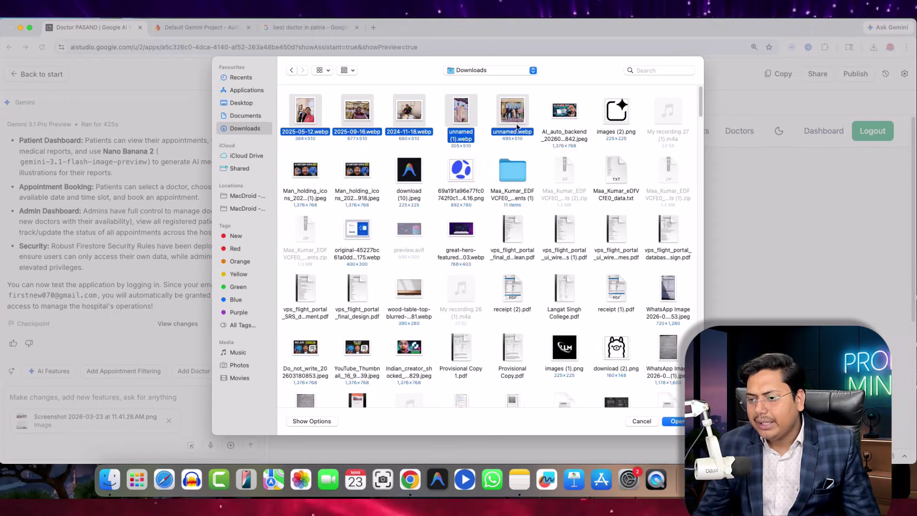
{"action": "left_click", "coordinate": [672, 421]}
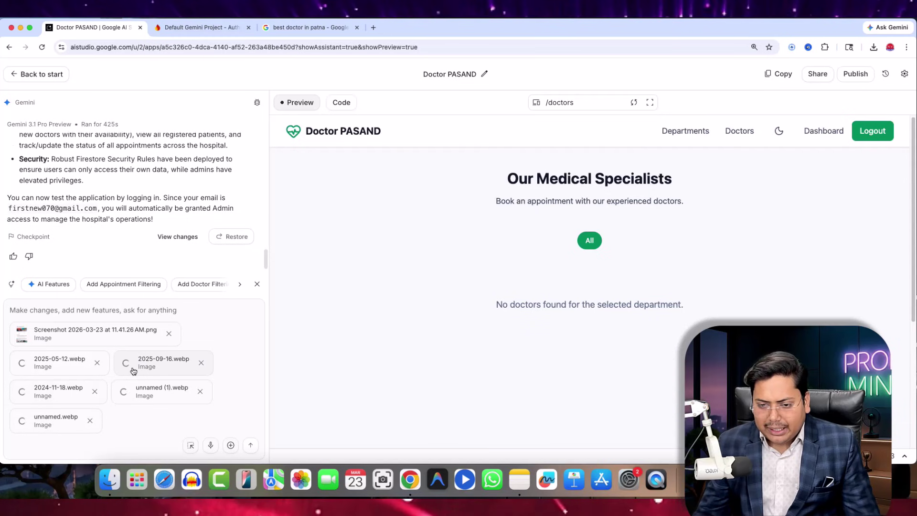
- Get Google Maps directions from Sati Mandir to the doctor's clinic in Patna
{"action": "left_click", "coordinate": [305, 27]}
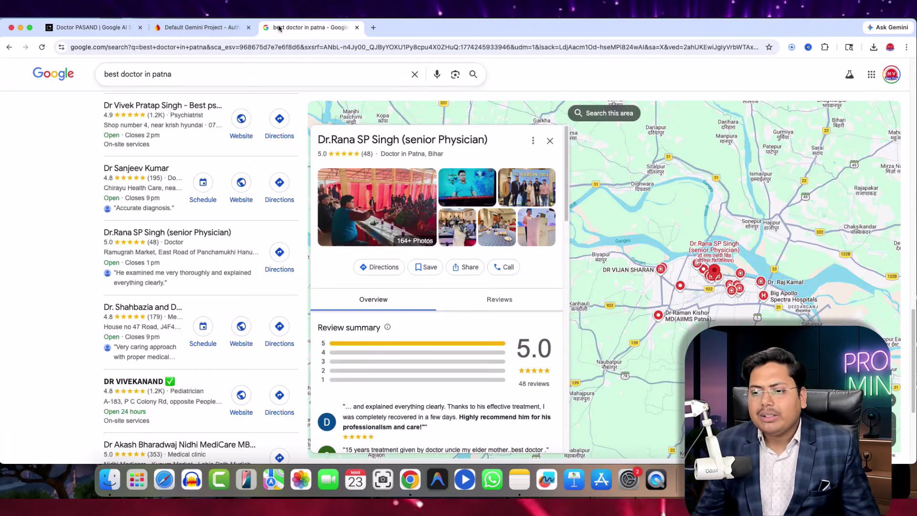
{"action": "scroll", "coordinate": [394, 258], "scroll_direction": "down", "scroll_amount": 1}
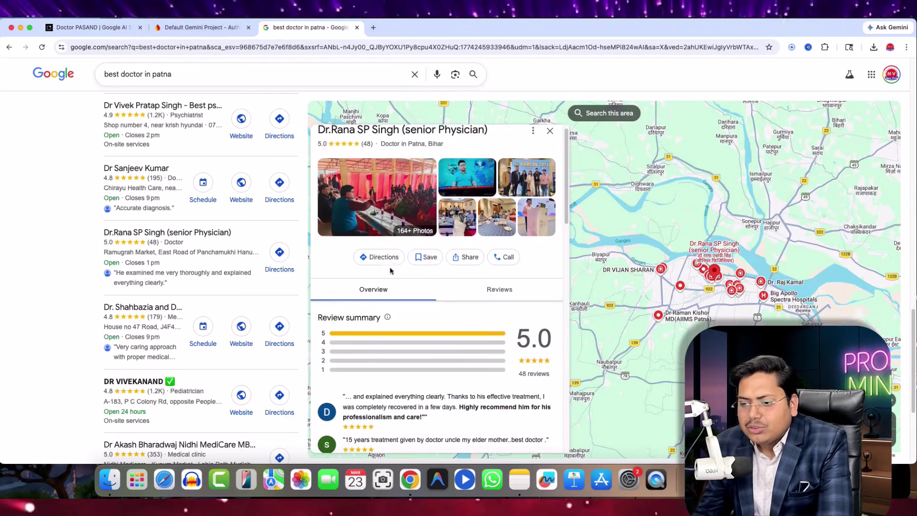
{"action": "left_click", "coordinate": [400, 249]}
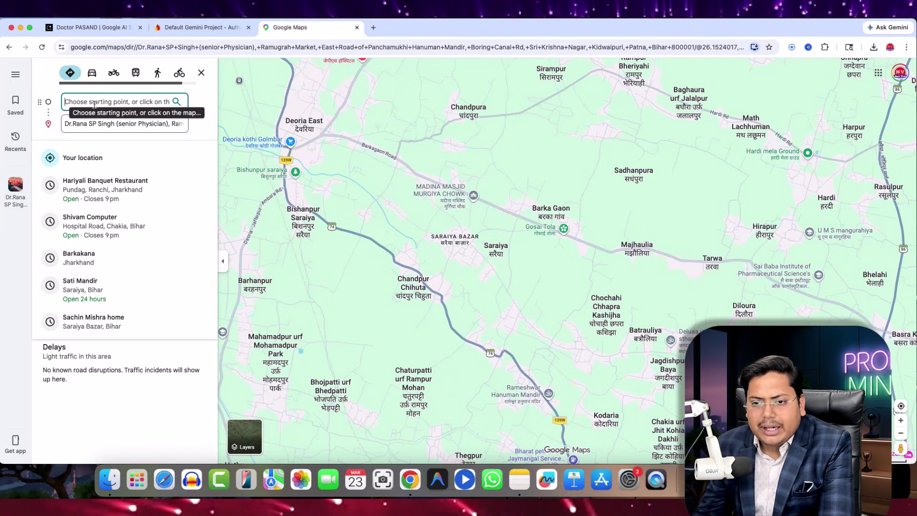
{"action": "left_click", "coordinate": [91, 74]}
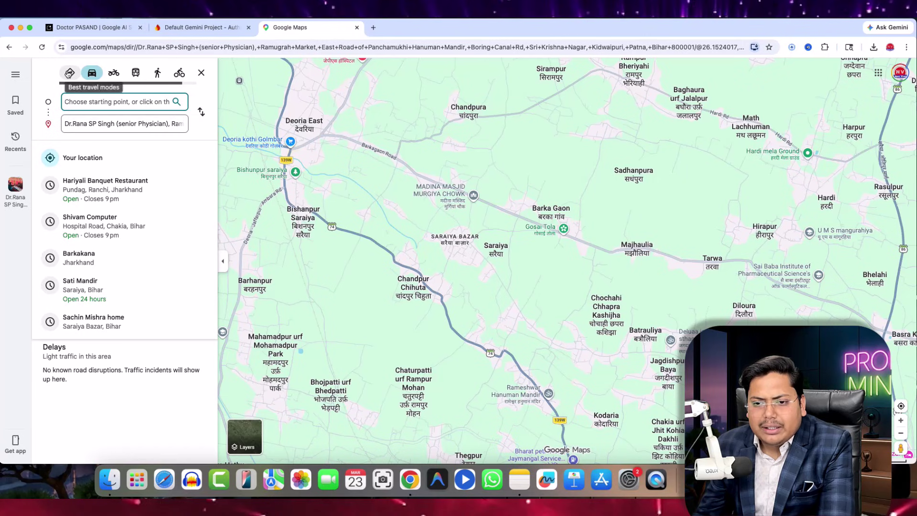
{"action": "left_click", "coordinate": [70, 73]}
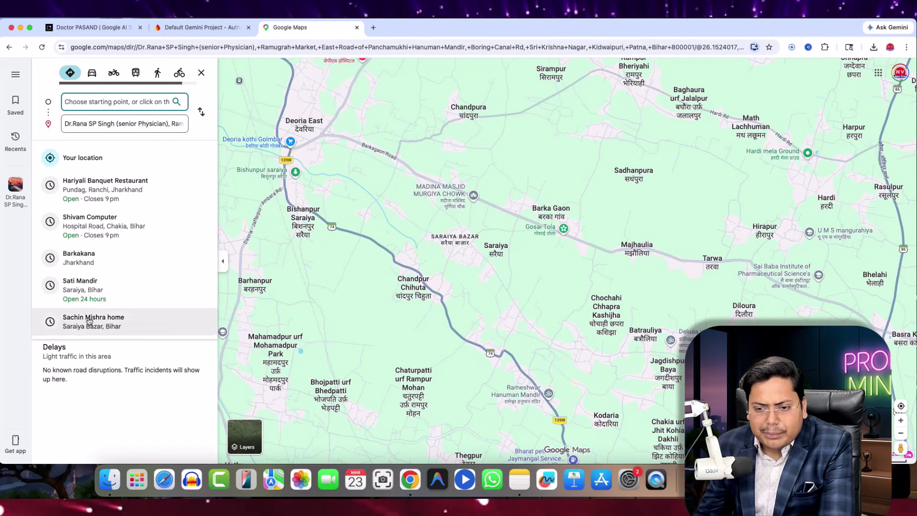
{"action": "left_click", "coordinate": [104, 295]}
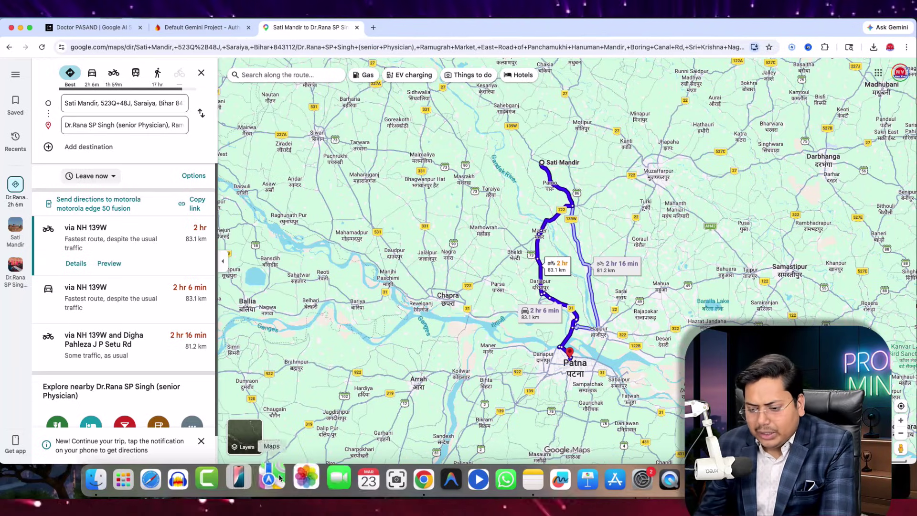
- Capture a full-width screenshot of the route map (2 hr, 83.1 km via NH 139W)
{"action": "left_click", "coordinate": [382, 470]}
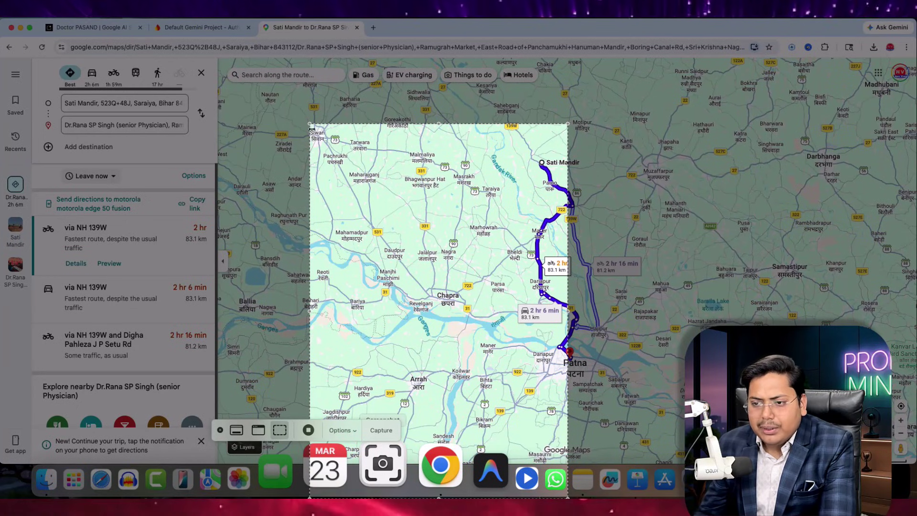
{"action": "left_click_drag", "start_coordinate": [358, 124], "coordinate": [1, 38]}
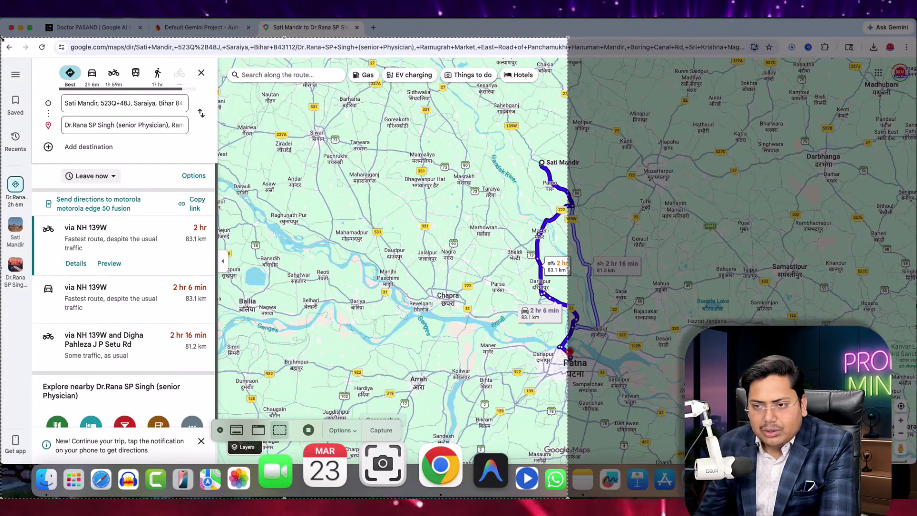
{"action": "left_click_drag", "start_coordinate": [571, 40], "coordinate": [916, 37]}
{"action": "left_click", "coordinate": [374, 433]}
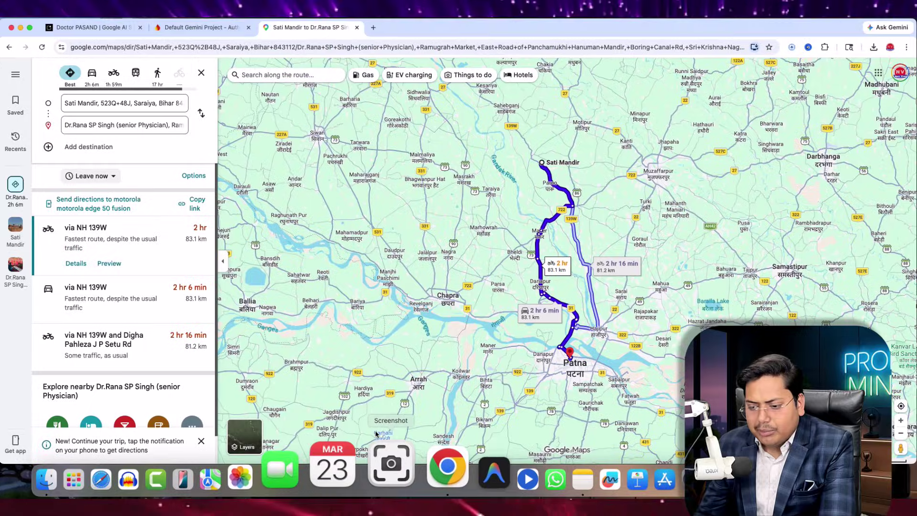
- Attach the route map screenshot to the AI Studio prompt
{"action": "left_click", "coordinate": [91, 28]}
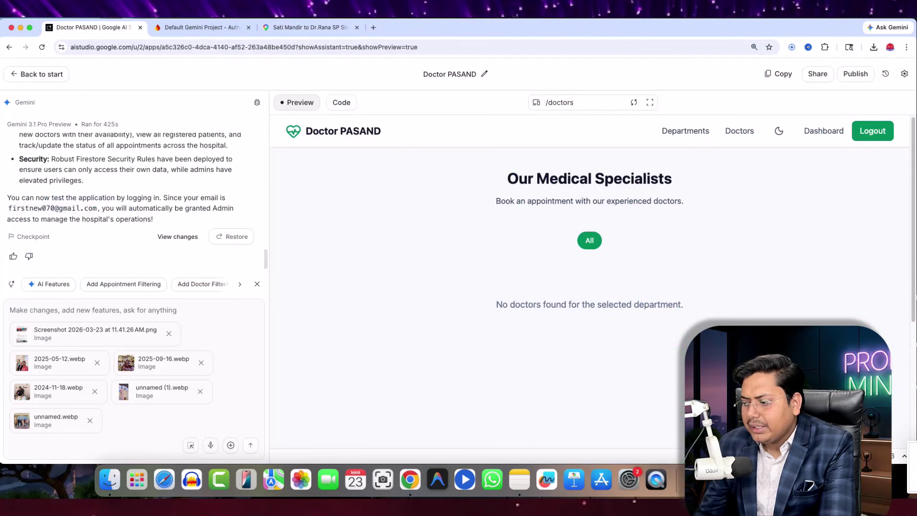
{"action": "left_click_drag", "start_coordinate": [859, 465], "coordinate": [100, 415]}
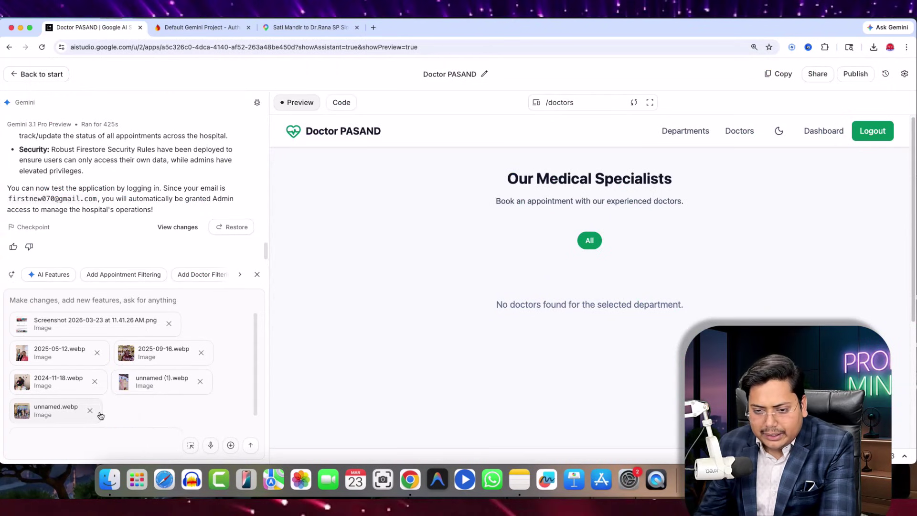
{"action": "scroll", "coordinate": [138, 390], "scroll_direction": "down", "scroll_amount": 1}
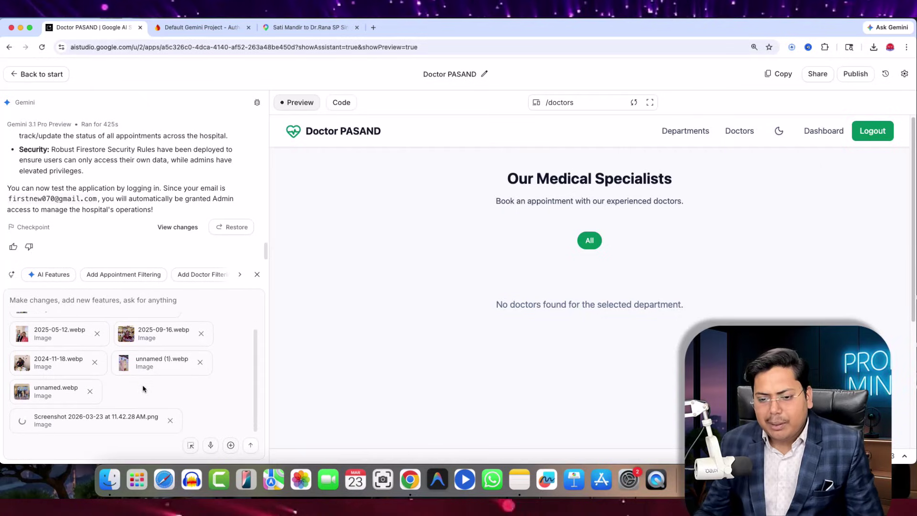
{"action": "scroll", "coordinate": [139, 410], "scroll_direction": "up", "scroll_amount": 1}
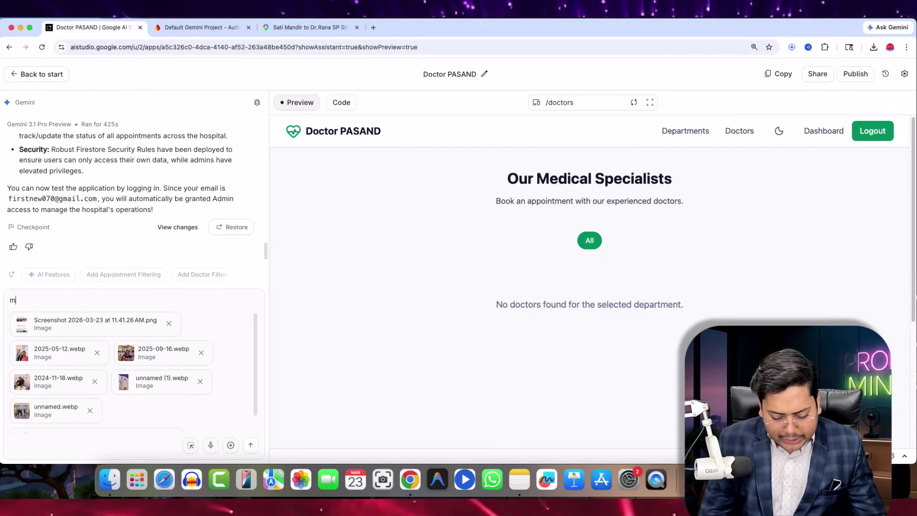
- Type the Hinglish request asking Gemini to build a full website for this doctor with his photos
{"action": "left_click", "coordinate": [49, 299]}
{"action": "type", "text": "mujhe "}
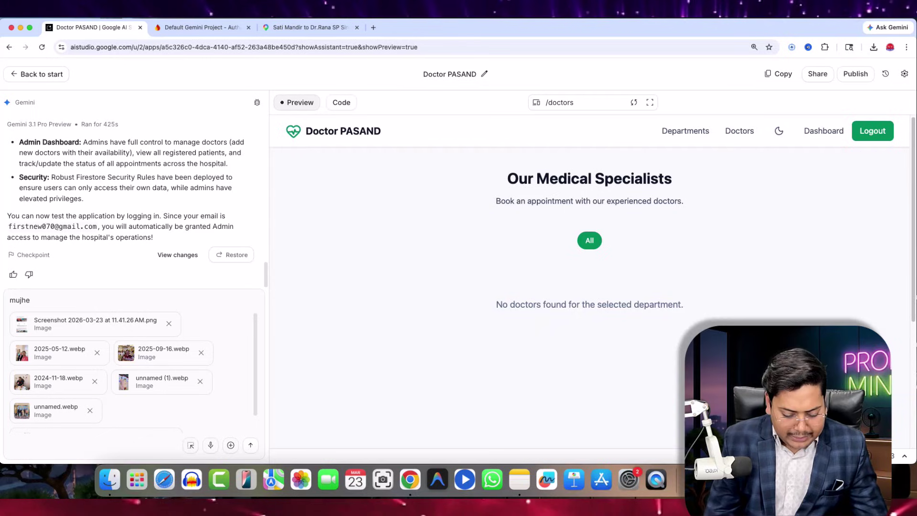
{"action": "type", "text": "ye doctor ke liye ye site bana rhe ha"}
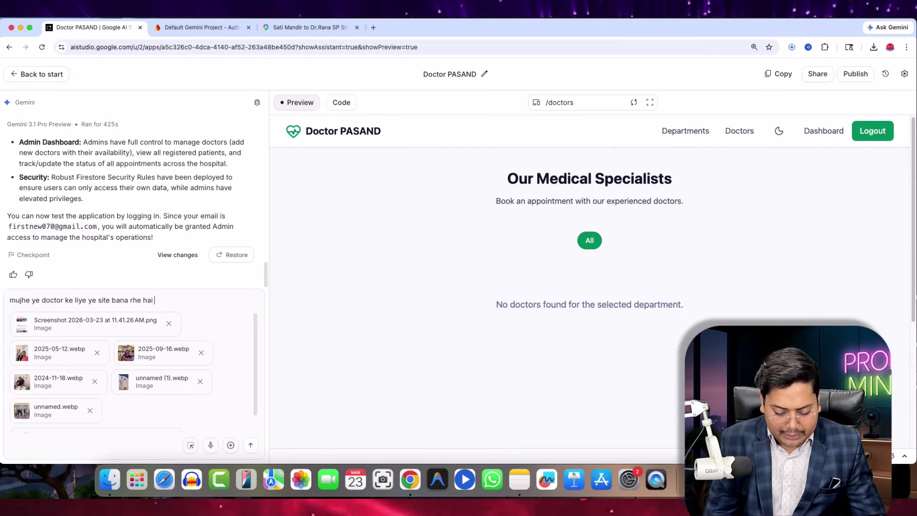
{"action": "type", "text": "is site par in"}
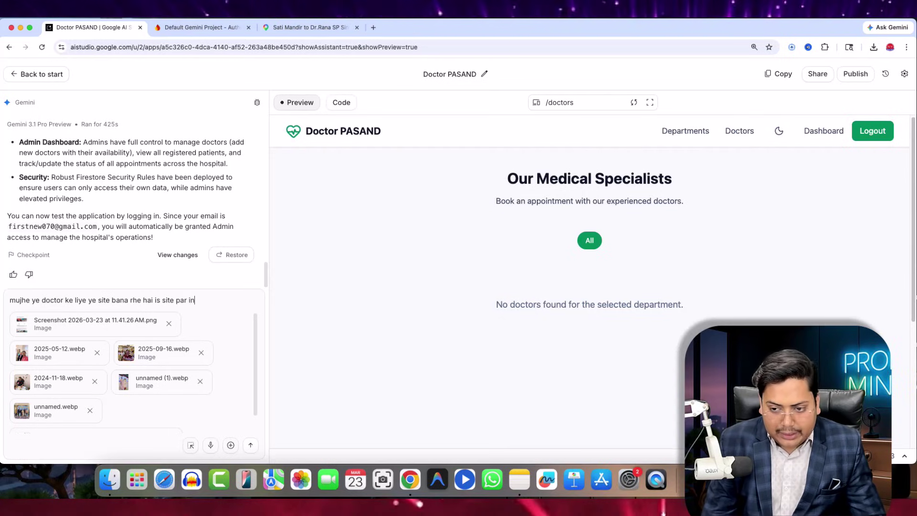
{"action": "type", "text": "nse"}
{"action": "key", "text": "BackSpace"}
{"action": "key", "text": "BackSpace"}
{"action": "key", "text": "BackSpace"}
{"action": "type", "text": "s"}
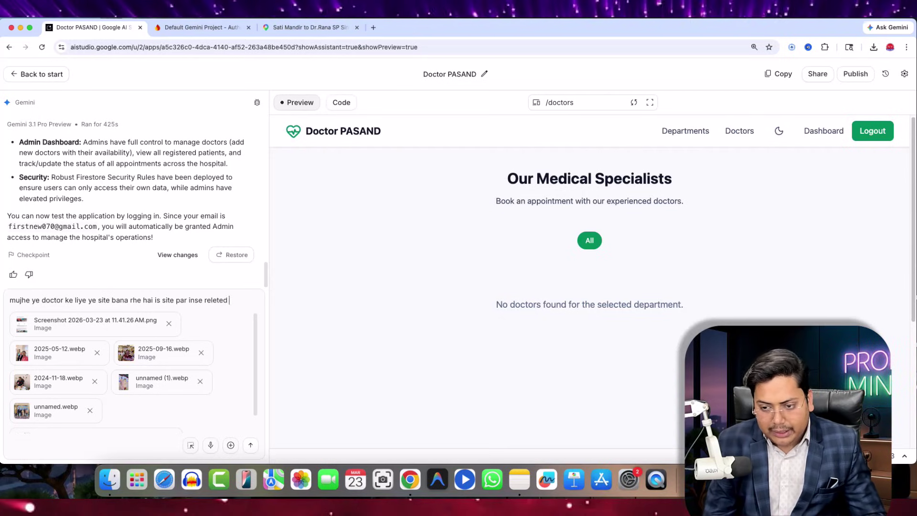
{"action": "type", "text": "e releted all wo"}
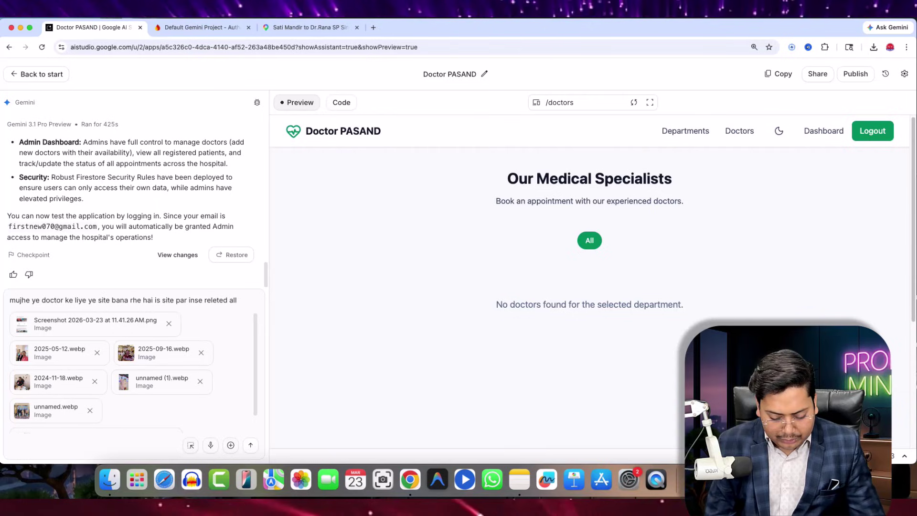
{"action": "type", "text": "rk"}
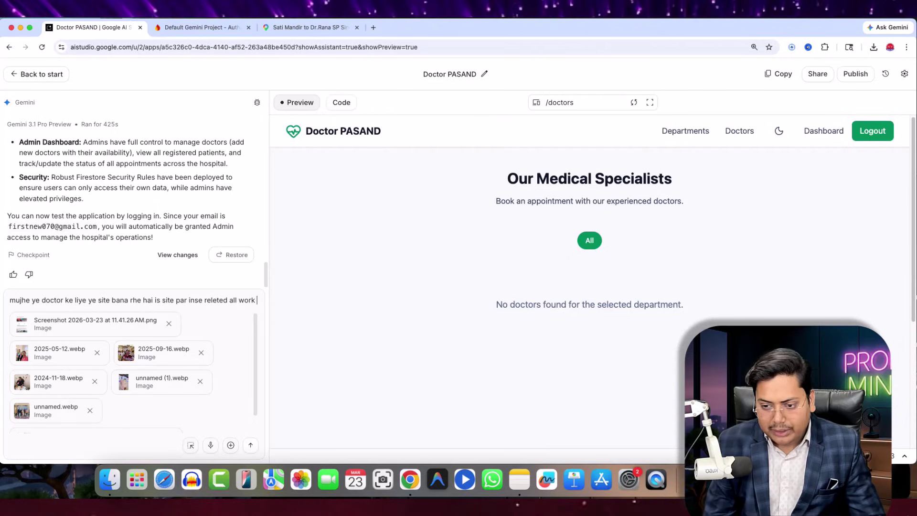
{"action": "type", "text": " kar de or"}
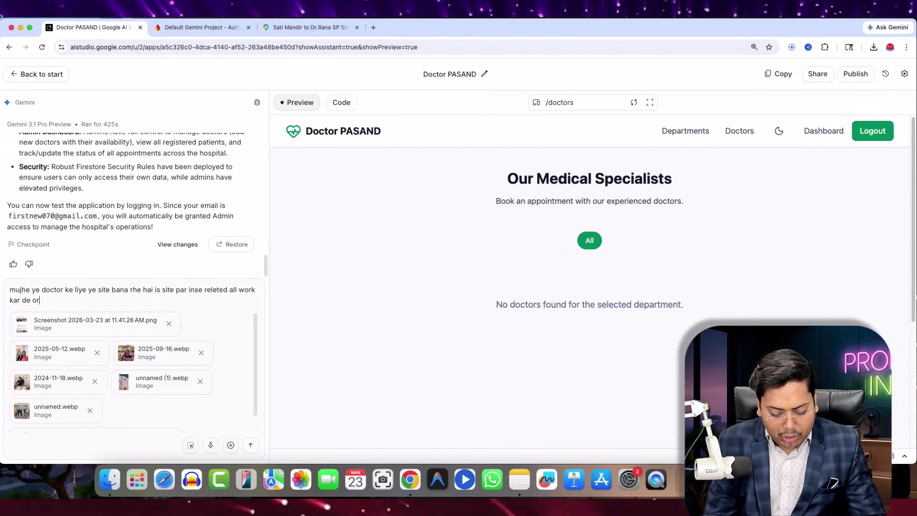
{"action": "type", "text": " isna ph"}
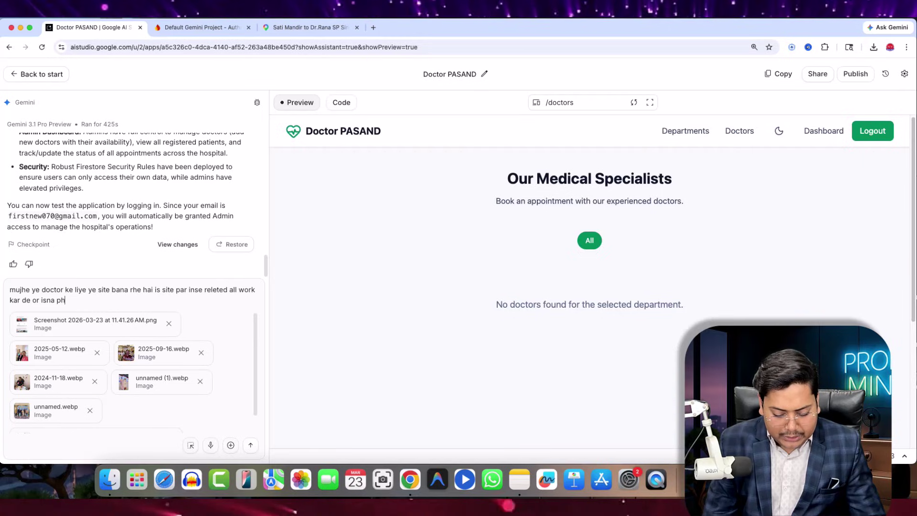
{"action": "type", "text": "oto sab "}
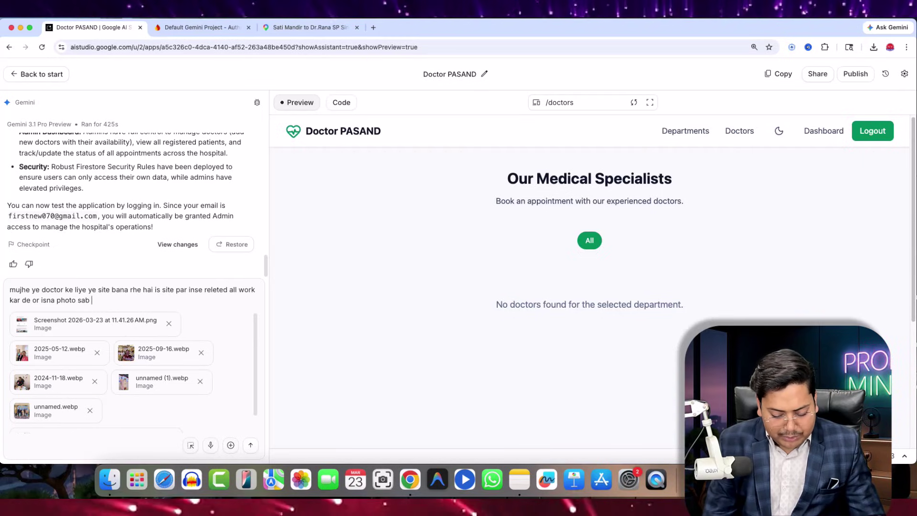
{"action": "type", "text": "laga se aap isme baare me google"}
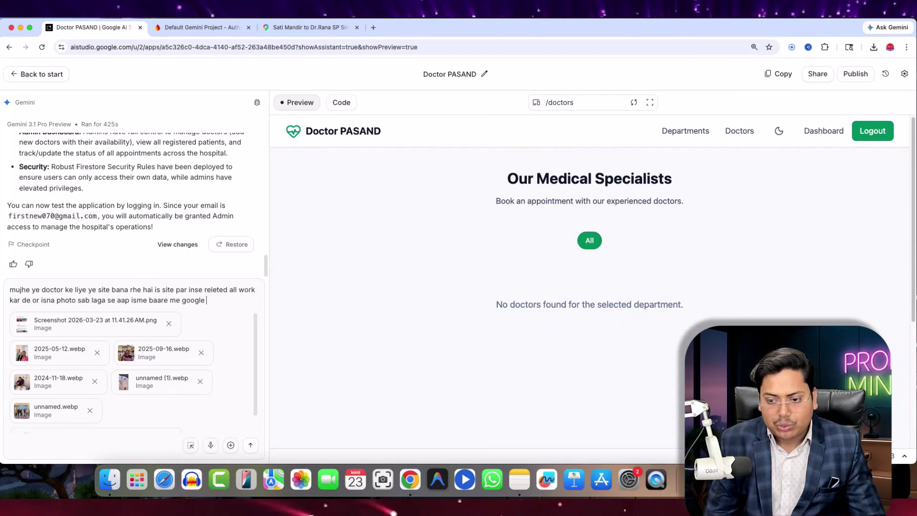
{"action": "type", "text": "par sea"}
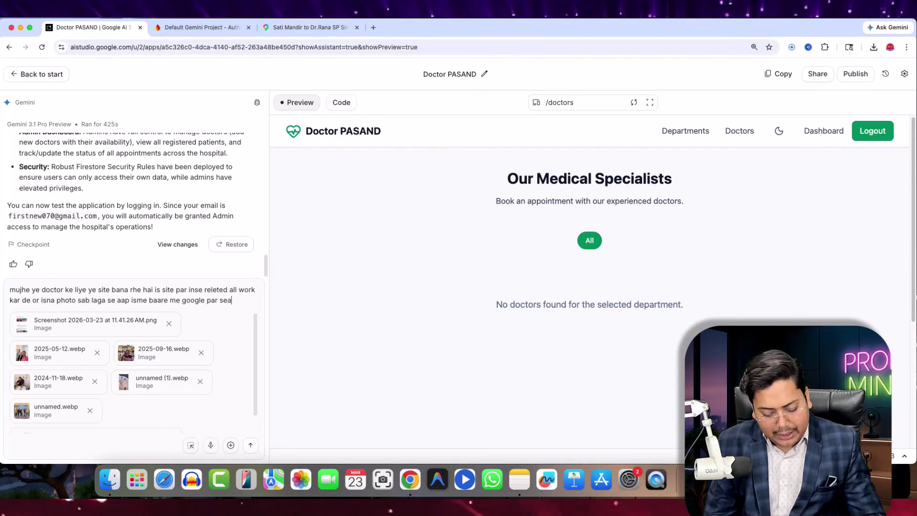
{"action": "type", "text": "rch kar"}
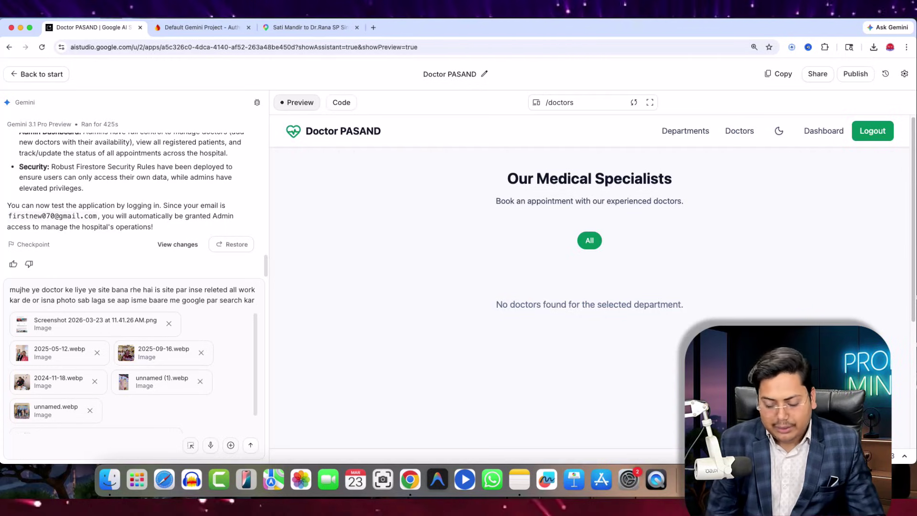
{"action": "type", "text": " ke"}
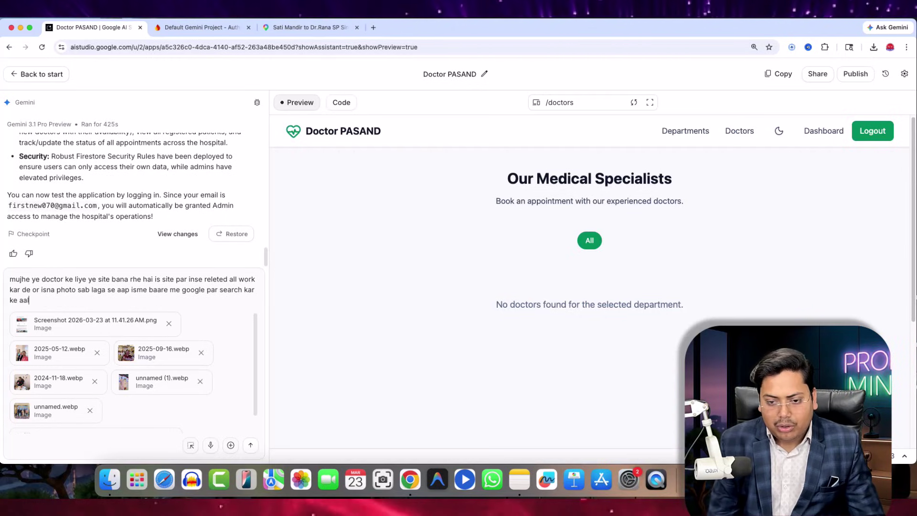
{"action": "type", "text": " all kaam kar de "}
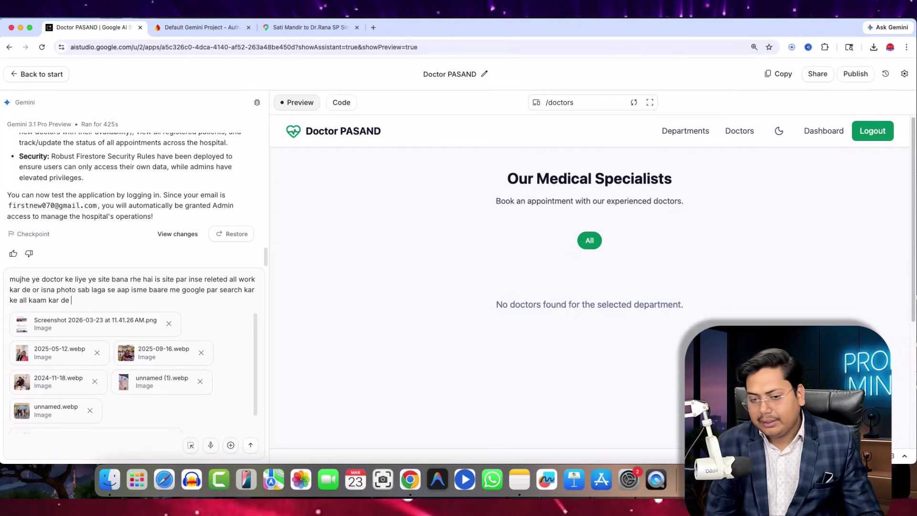
{"action": "type", "text": "full website "}
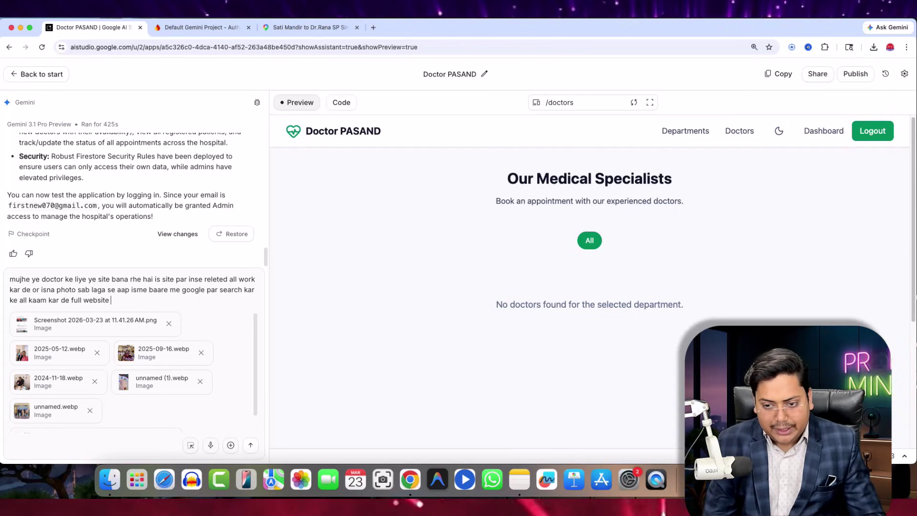
{"action": "type", "text": "bana de "}
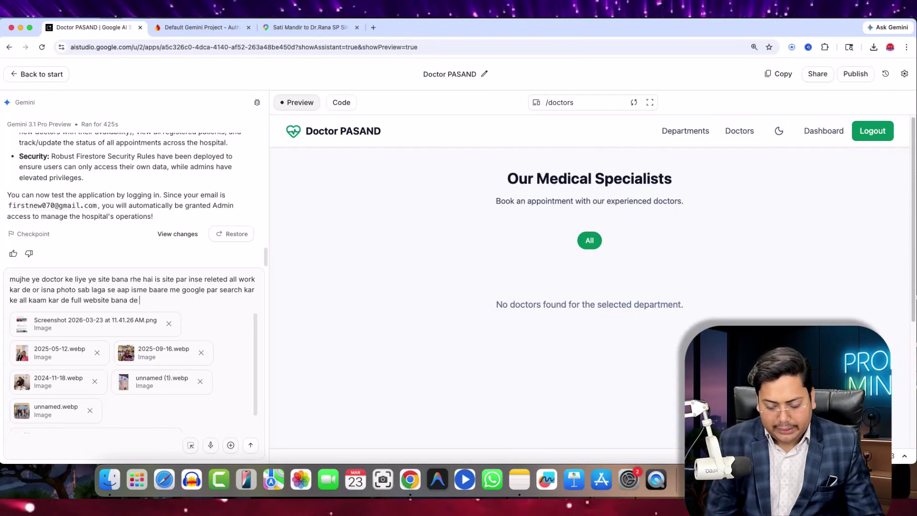
{"action": "type", "text": "ok"}
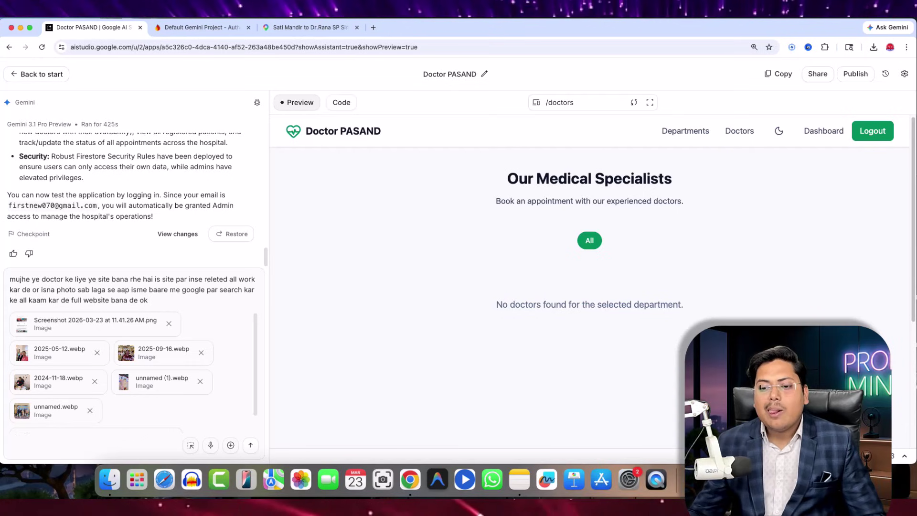
- Send the request with its images to Gemini and close the Maps route directions
{"action": "left_click", "coordinate": [251, 446]}
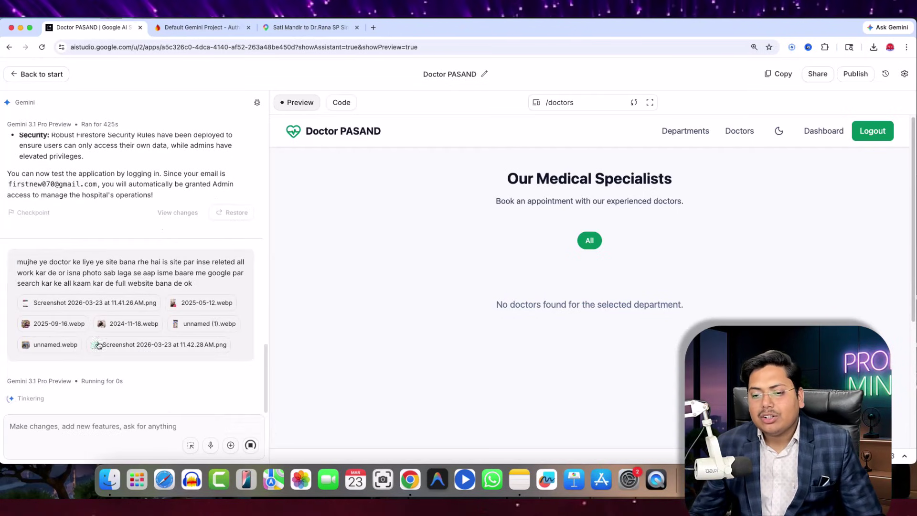
{"action": "left_click", "coordinate": [314, 29]}
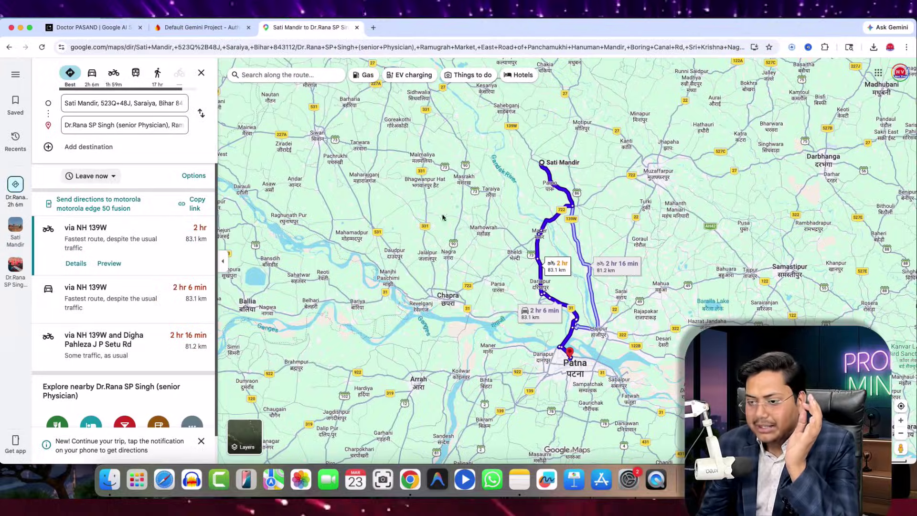
{"action": "left_click", "coordinate": [200, 73]}
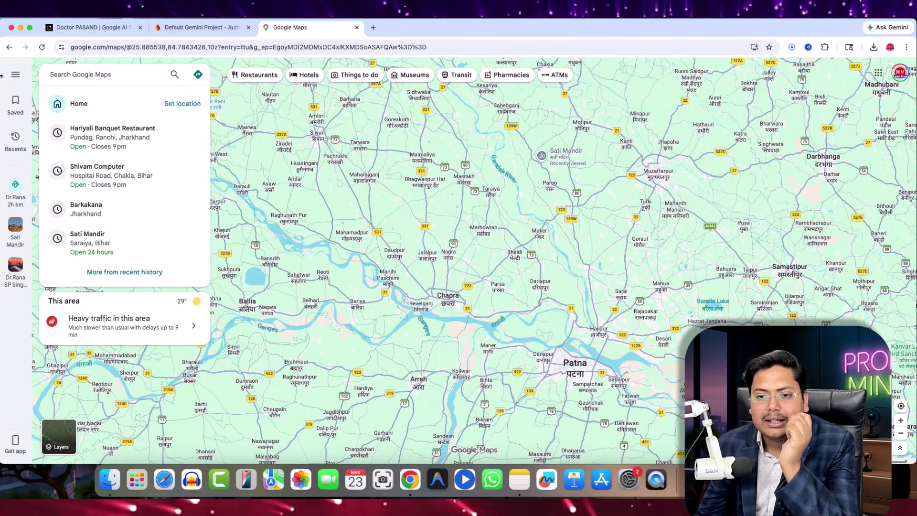
{"action": "left_click", "coordinate": [40, 241]}
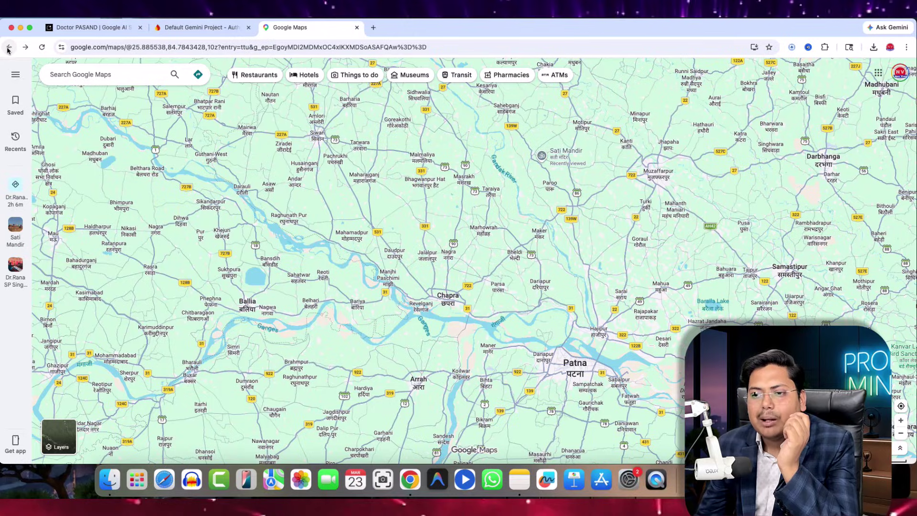
- Go back to the best doctor in patna search results, then return to AI Studio
{"action": "left_click", "coordinate": [8, 48]}
{"action": "left_click", "coordinate": [9, 49]}
{"action": "left_click", "coordinate": [9, 48]}
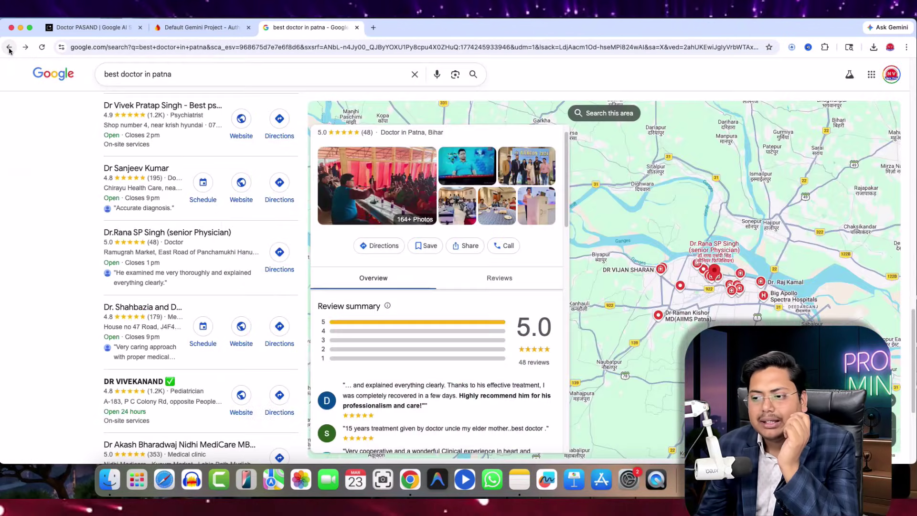
{"action": "scroll", "coordinate": [478, 356], "scroll_direction": "down", "scroll_amount": 5}
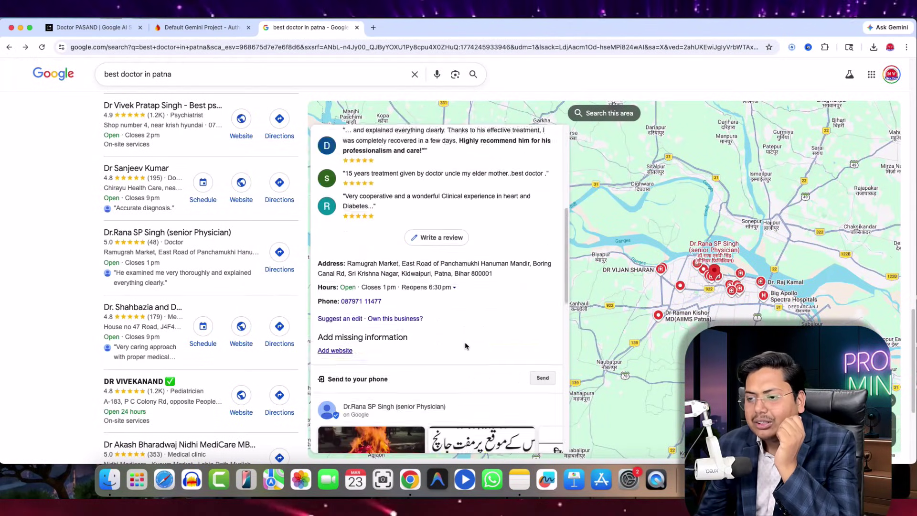
{"action": "scroll", "coordinate": [456, 334], "scroll_direction": "up", "scroll_amount": 6}
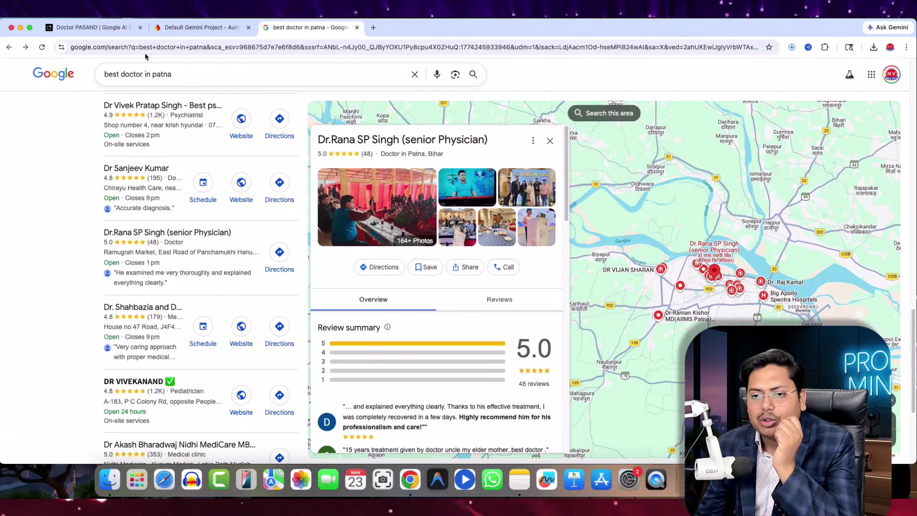
{"action": "left_click", "coordinate": [96, 27]}
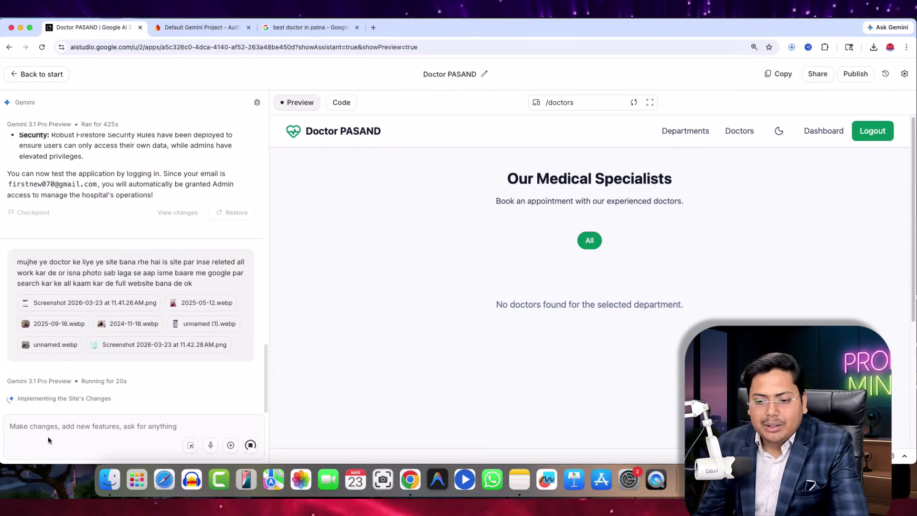
- Expand Gemini's thinking and read through its plan for the Home page edits
{"action": "left_click", "coordinate": [136, 401]}
{"action": "scroll", "coordinate": [138, 363], "scroll_direction": "down", "scroll_amount": 8}
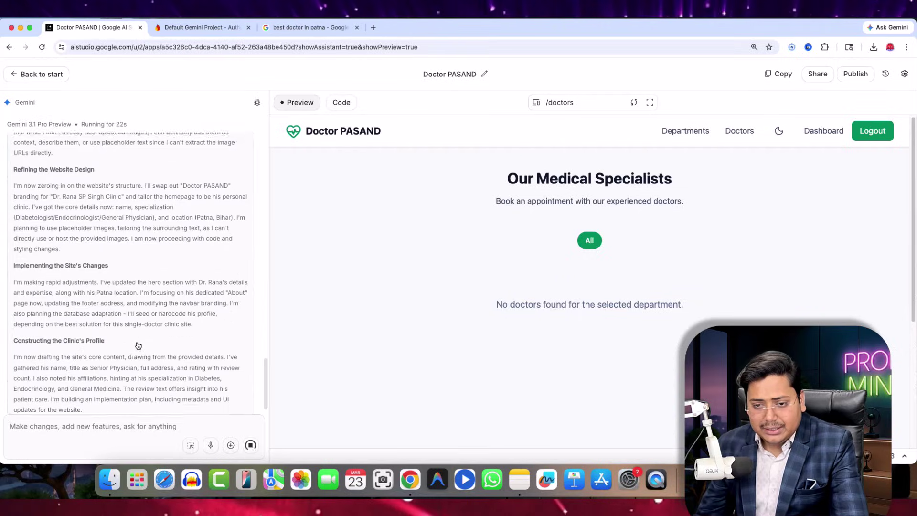
{"action": "scroll", "coordinate": [96, 311], "scroll_direction": "up", "scroll_amount": 6}
{"action": "scroll", "coordinate": [68, 301], "scroll_direction": "down", "scroll_amount": 3}
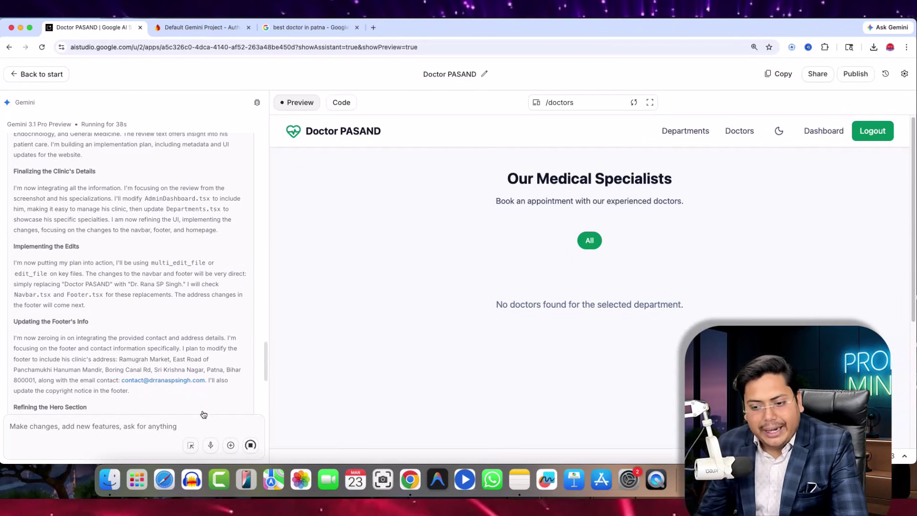
{"action": "scroll", "coordinate": [150, 380], "scroll_direction": "down", "scroll_amount": 10}
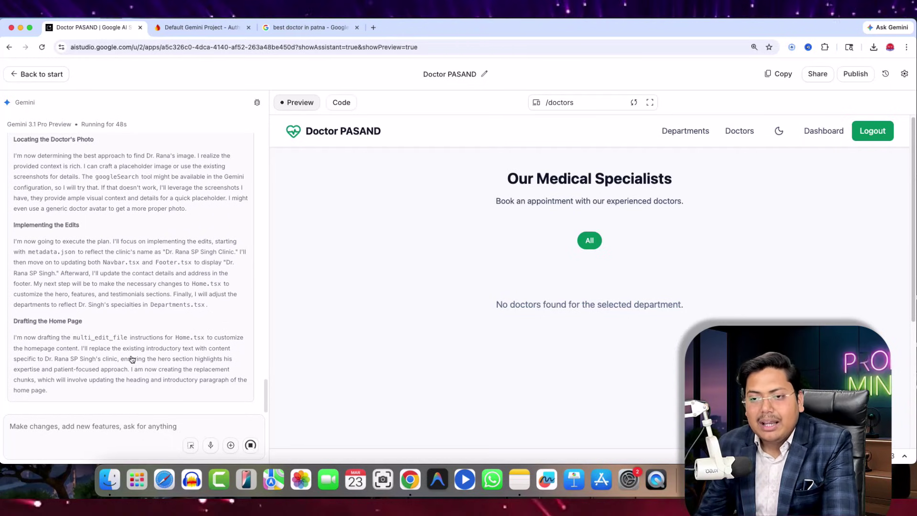
{"action": "key", "text": "super+3"}
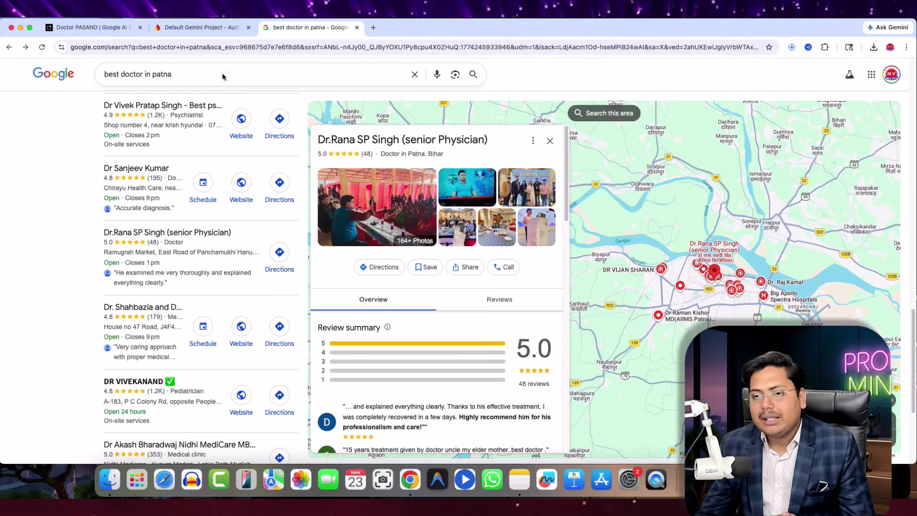
{"action": "left_click", "coordinate": [380, 470]}
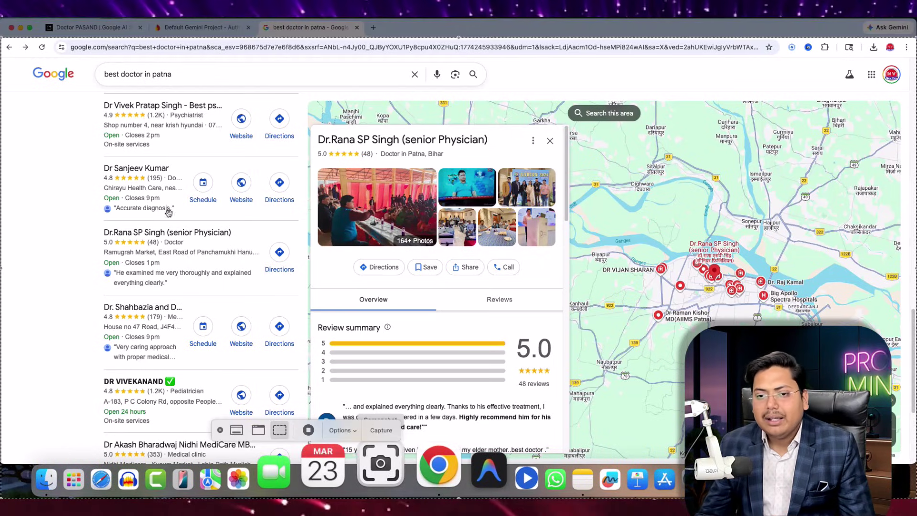
{"action": "left_click_drag", "start_coordinate": [1, 37], "coordinate": [0, 56]}
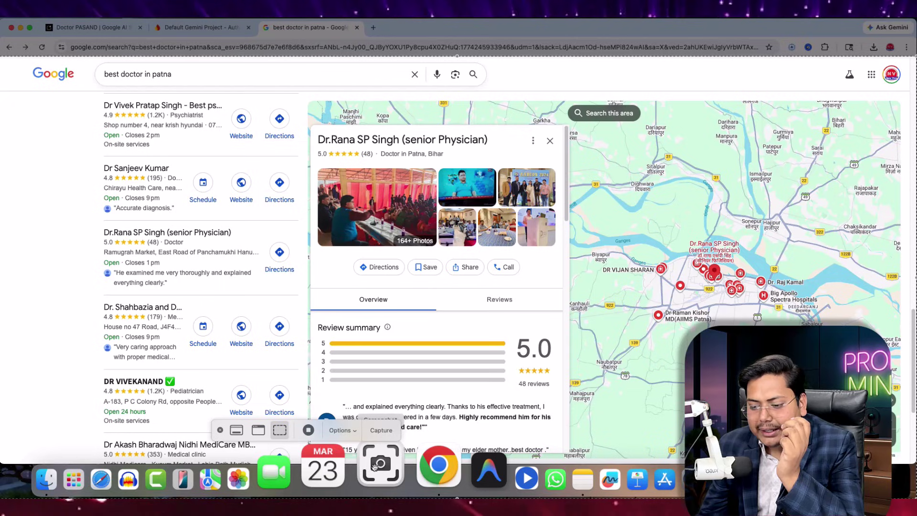
{"action": "key", "text": "Escape"}
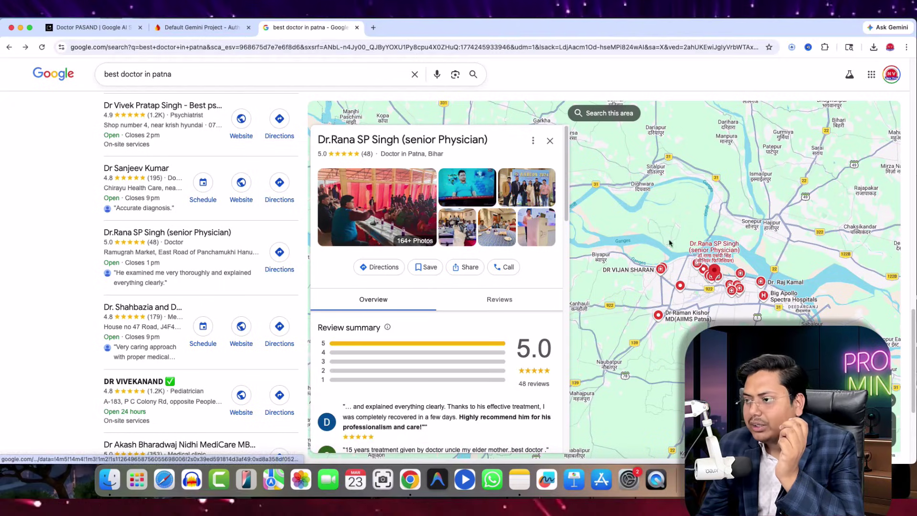
{"action": "scroll", "coordinate": [215, 244], "scroll_direction": "down", "scroll_amount": 3}
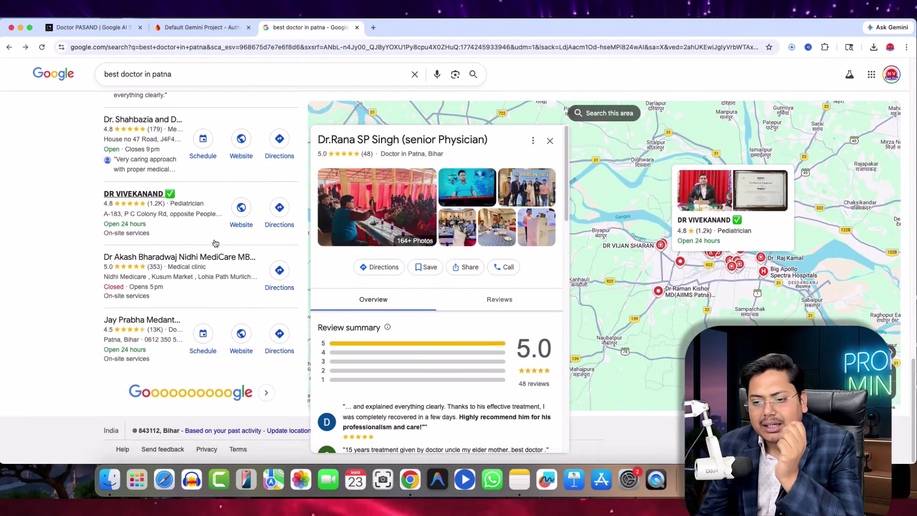
{"action": "scroll", "coordinate": [215, 244], "scroll_direction": "up", "scroll_amount": 2}
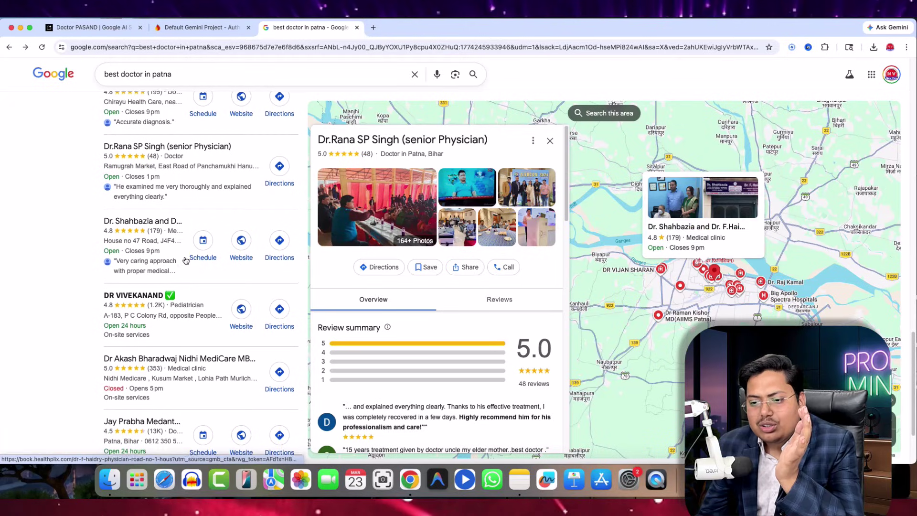
{"action": "scroll", "coordinate": [256, 191], "scroll_direction": "up", "scroll_amount": 10}
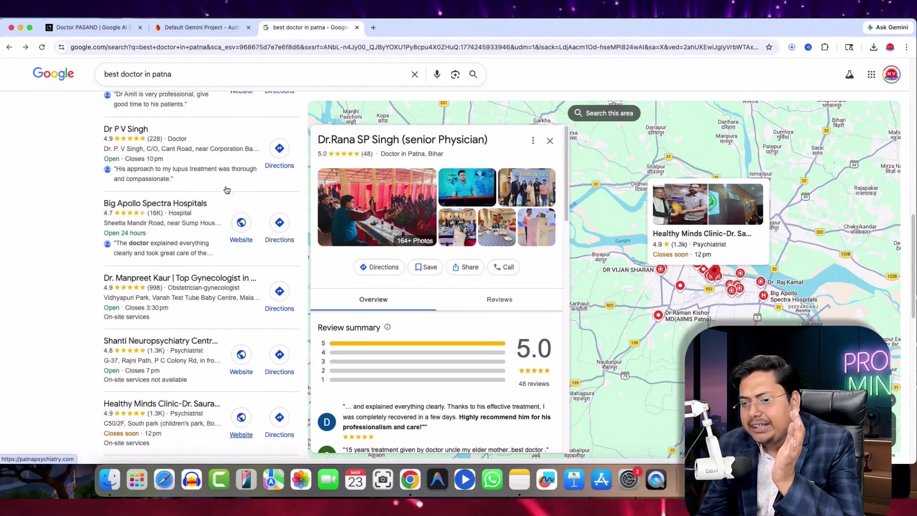
{"action": "scroll", "coordinate": [241, 215], "scroll_direction": "up", "scroll_amount": 2}
{"action": "scroll", "coordinate": [210, 258], "scroll_direction": "down", "scroll_amount": 3}
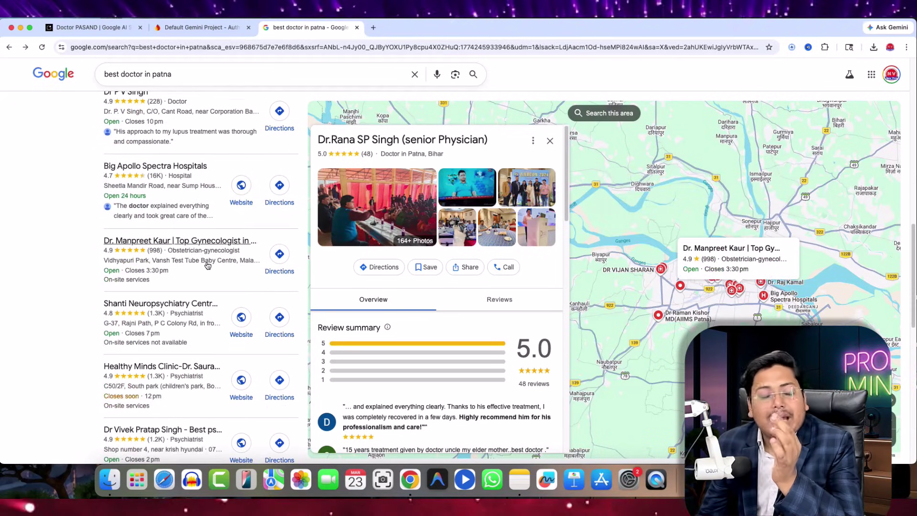
{"action": "scroll", "coordinate": [224, 268], "scroll_direction": "down", "scroll_amount": 5}
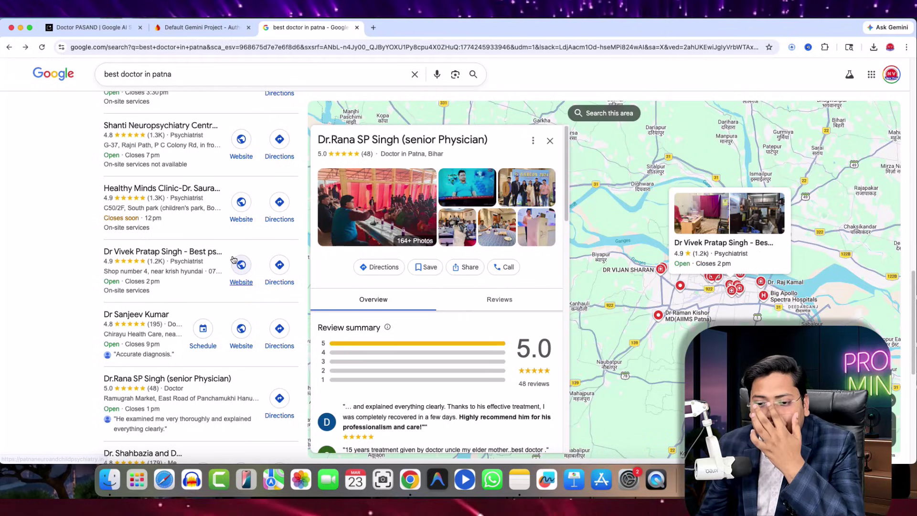
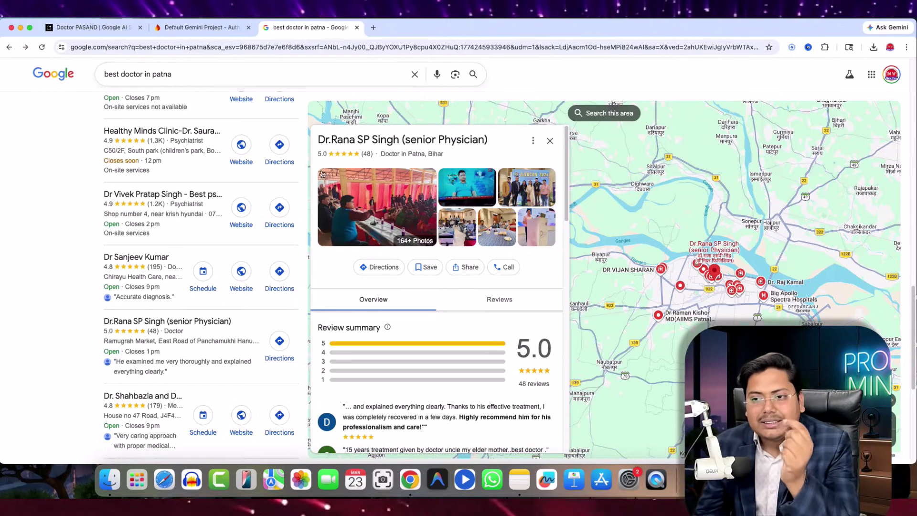
- Switch to the Default Gemini Project's Firebase Authentication users list
{"action": "left_click", "coordinate": [200, 27]}
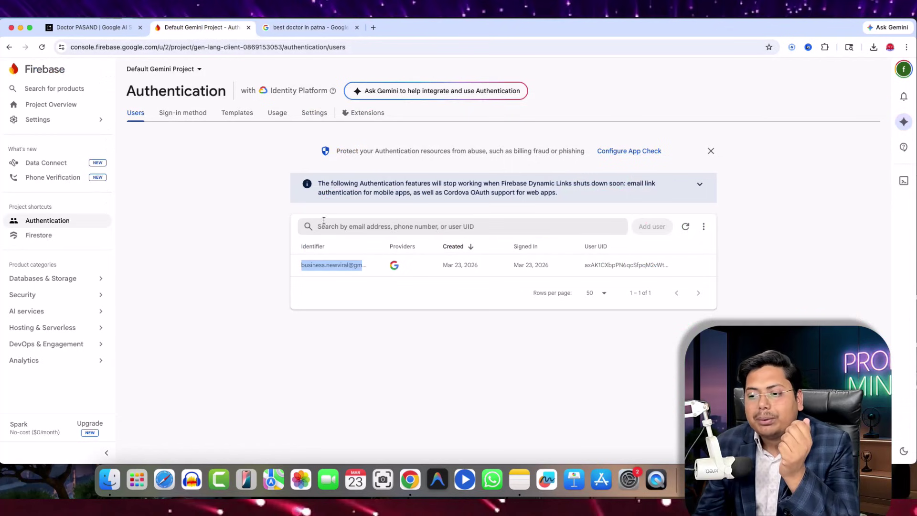
- Check the AI Studio build, open a new tab, and view Firebase's enabled sign-in providers
{"action": "left_click", "coordinate": [70, 29]}
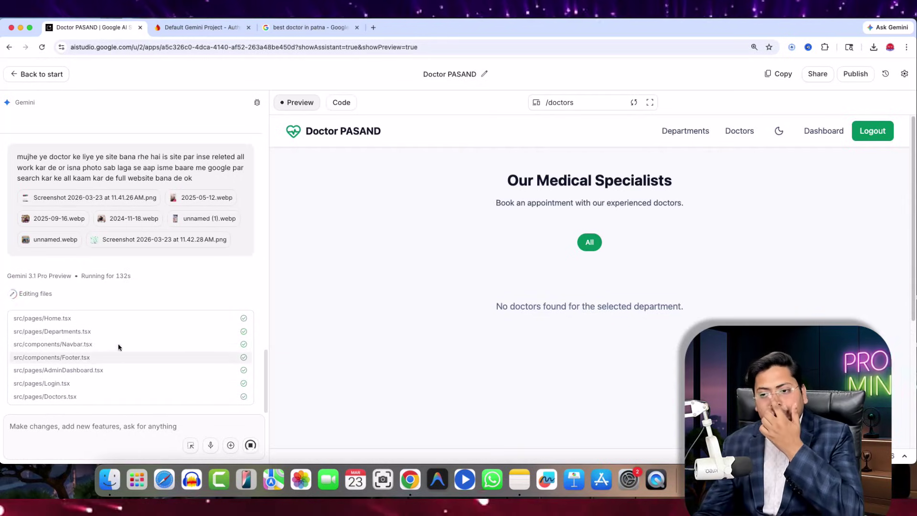
{"action": "left_click", "coordinate": [373, 28]}
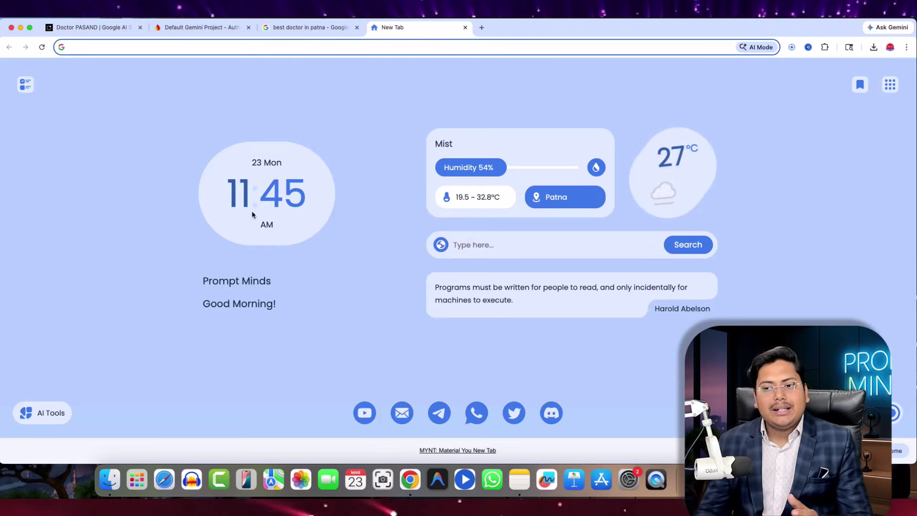
{"action": "left_click", "coordinate": [203, 27]}
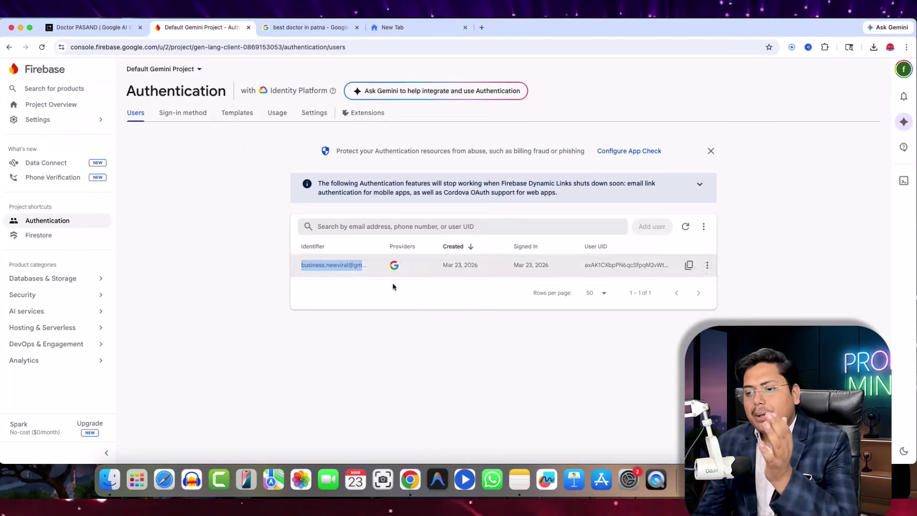
{"action": "left_click", "coordinate": [185, 120]}
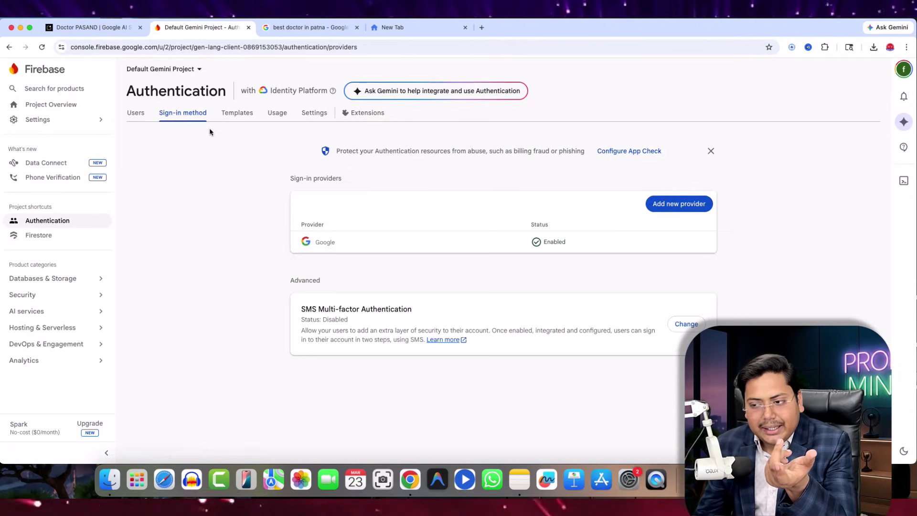
- Glance at the AI Studio app preview, then move to the new blank tab
{"action": "key", "text": "super+4"}
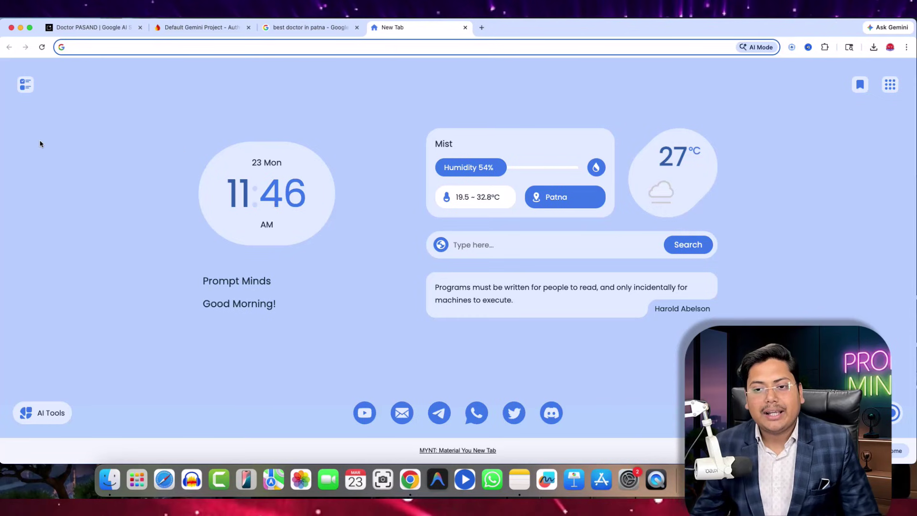
{"action": "left_click", "coordinate": [89, 27]}
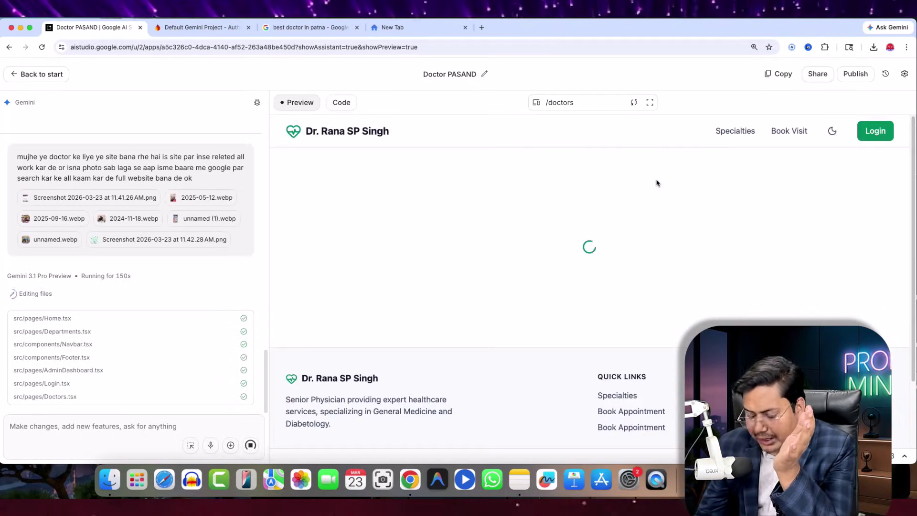
{"action": "left_click", "coordinate": [428, 28]}
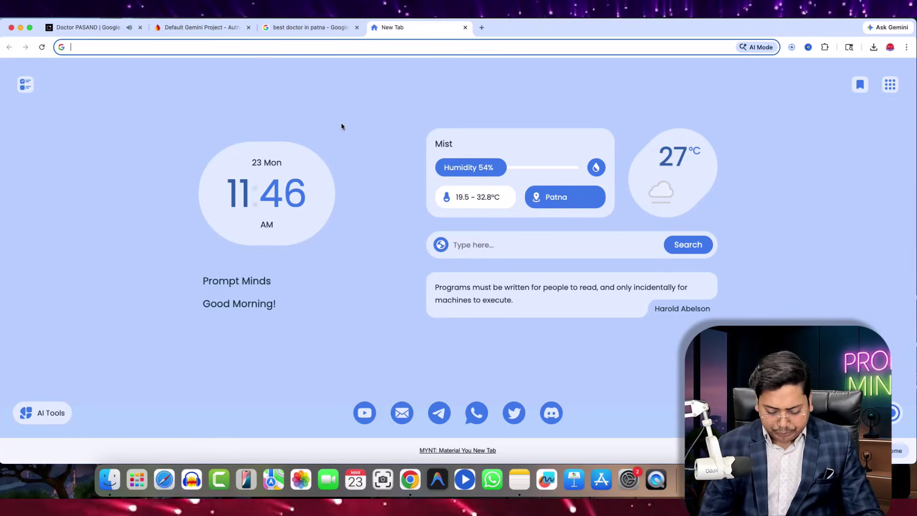
- Search Google for 'netlify' and open the netlify.com homepage
{"action": "type", "text": "f"}
{"action": "key", "text": "BackSpace"}
{"action": "key", "text": "BackSpace"}
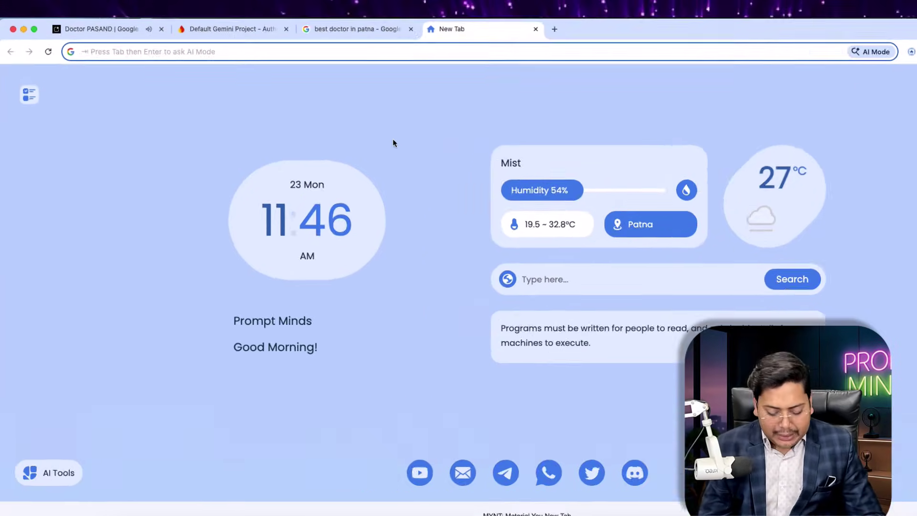
{"action": "type", "text": "net"}
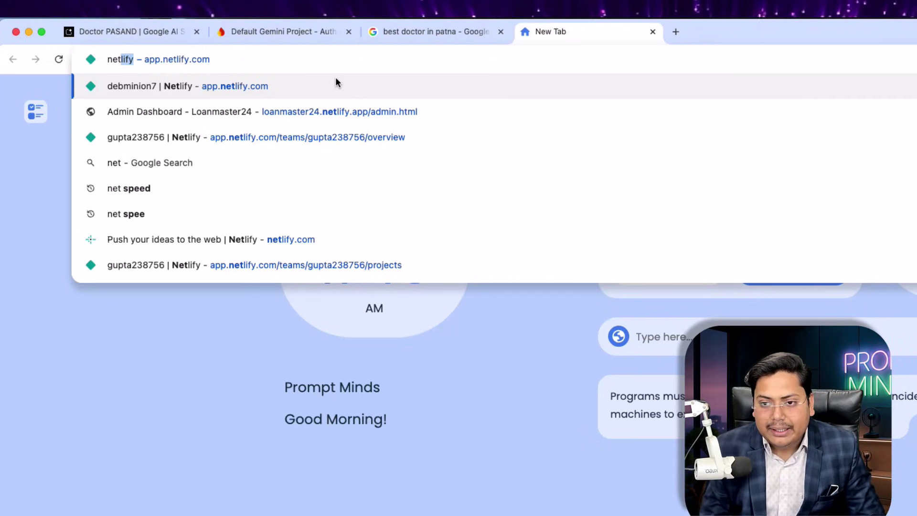
{"action": "type", "text": "lify"}
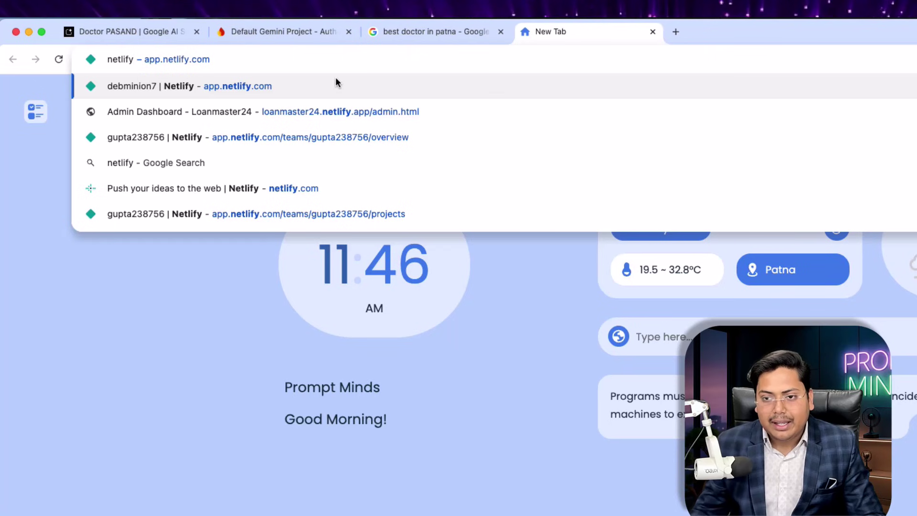
{"action": "key", "text": "Return"}
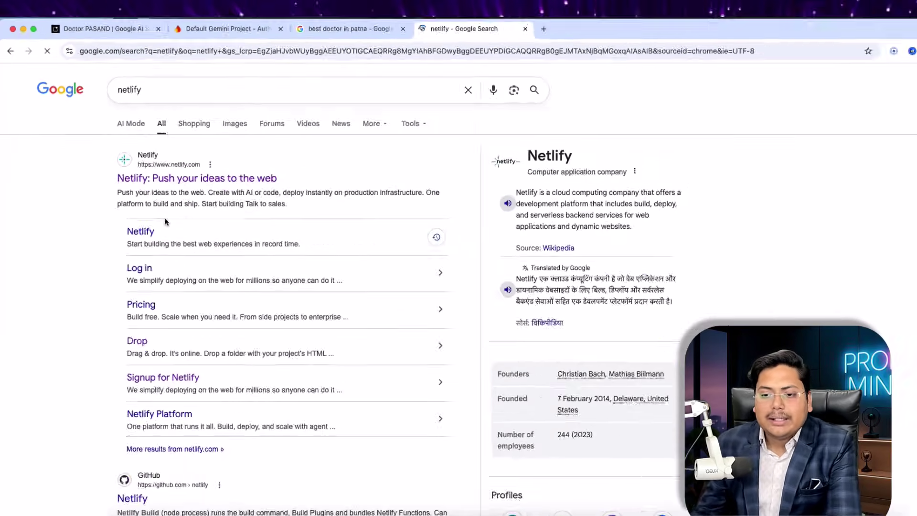
{"action": "left_click", "coordinate": [175, 178]}
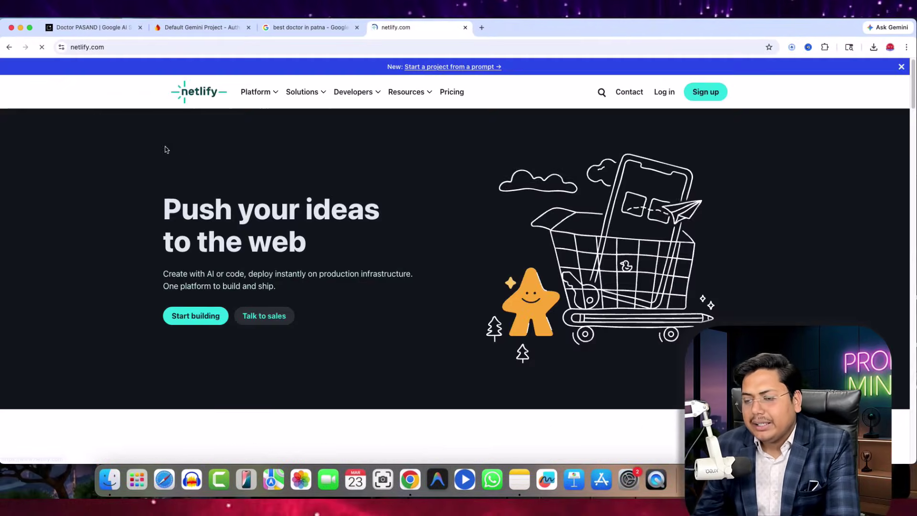
- Sign out of the existing Netlify account and sign up anew with Google
{"action": "left_click", "coordinate": [704, 92]}
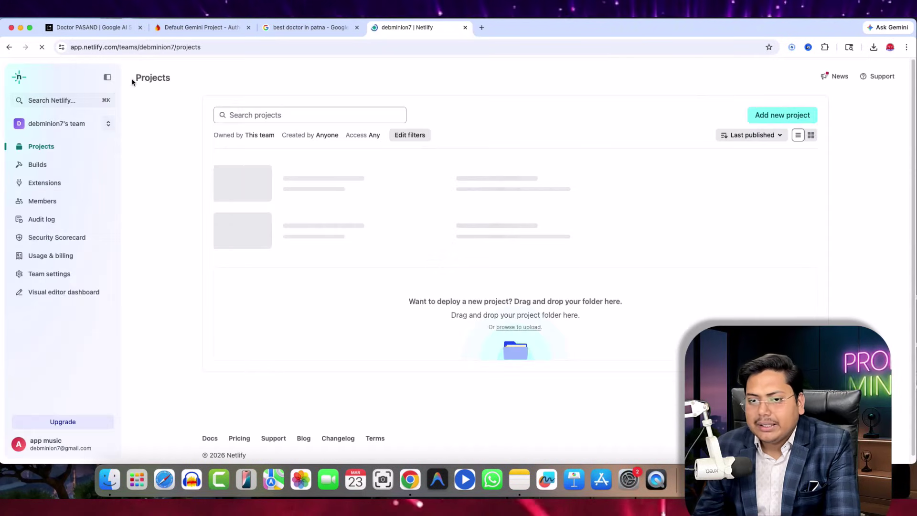
{"action": "left_click", "coordinate": [10, 48]}
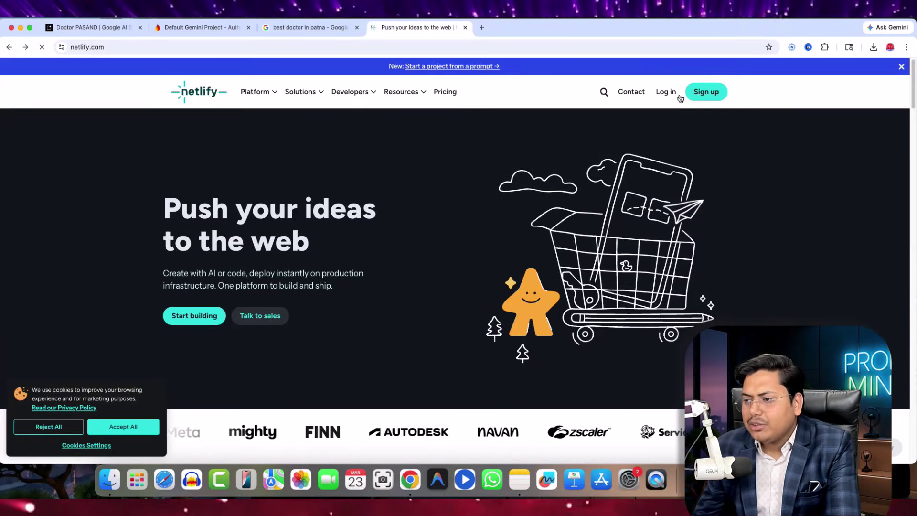
{"action": "left_click", "coordinate": [706, 94]}
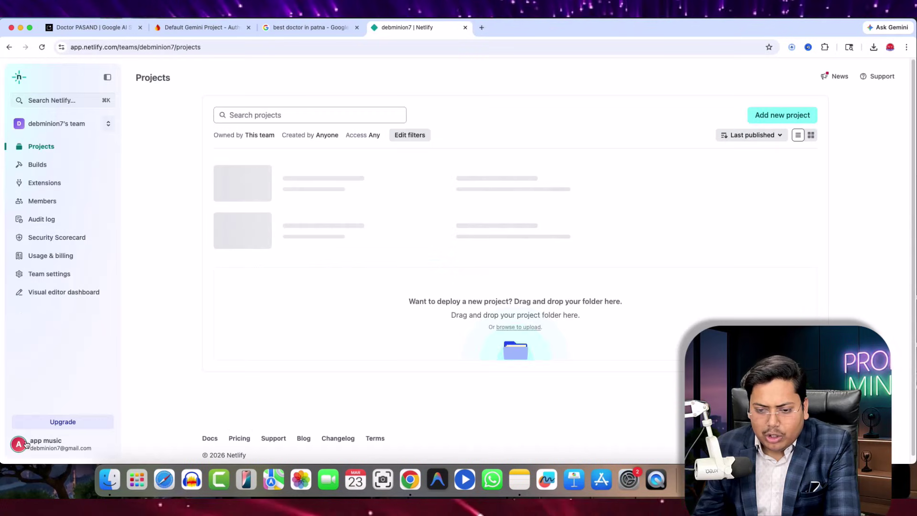
{"action": "left_click", "coordinate": [37, 446]}
{"action": "left_click", "coordinate": [29, 422]}
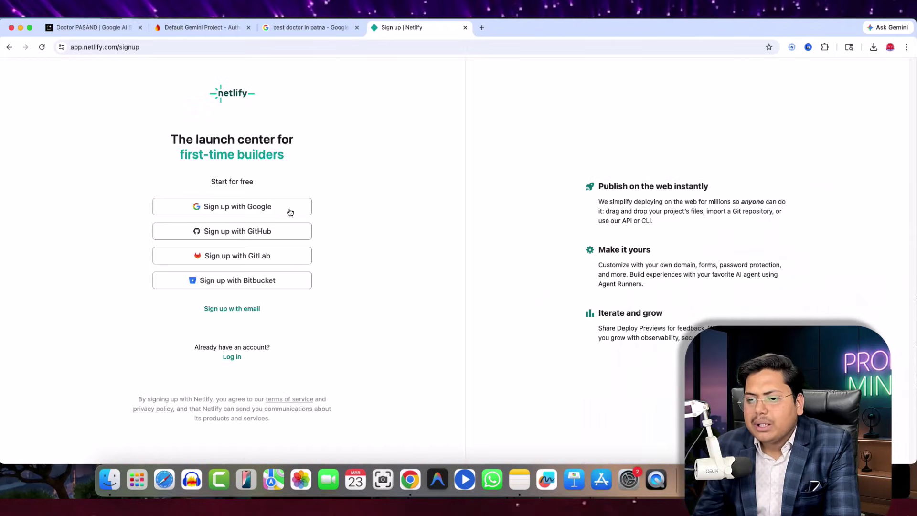
{"action": "left_click", "coordinate": [237, 207]}
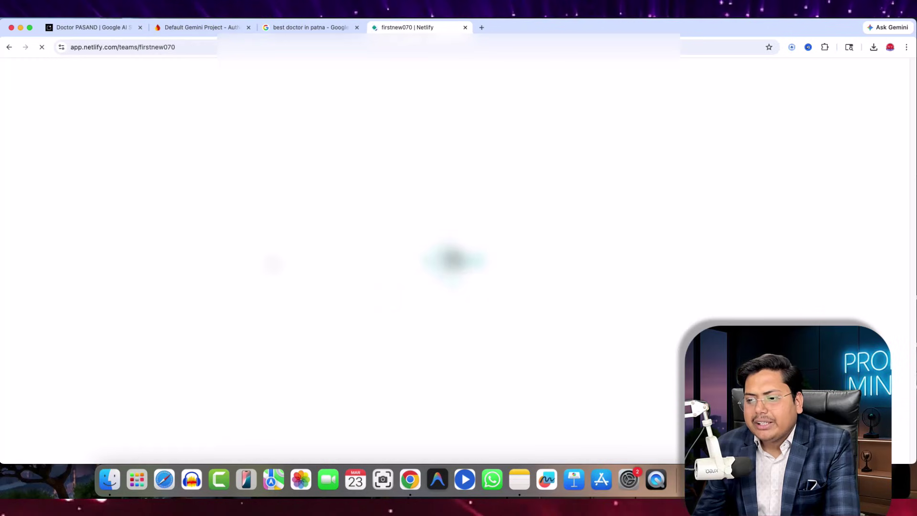
- Fill in first and last name and company 'ma', choosing Client use and Beginner experience
{"action": "left_click", "coordinate": [164, 195]}
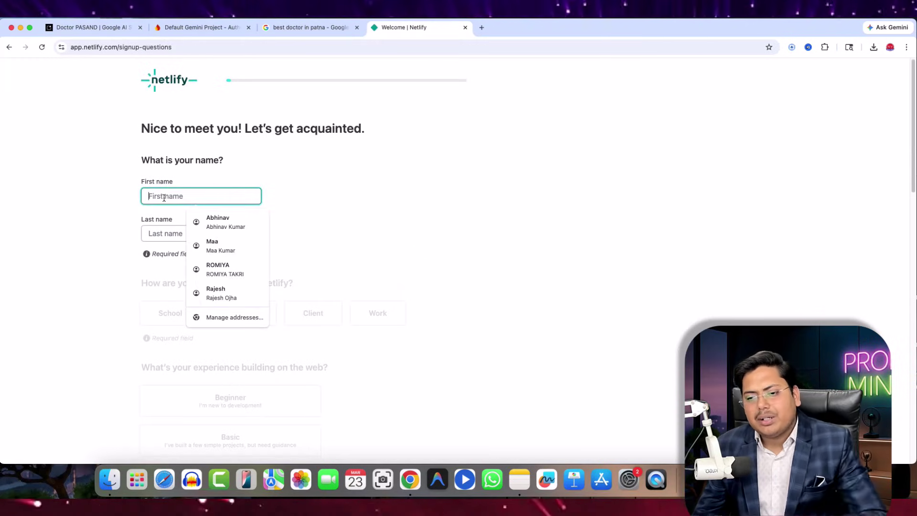
{"action": "key", "text": "Escape"}
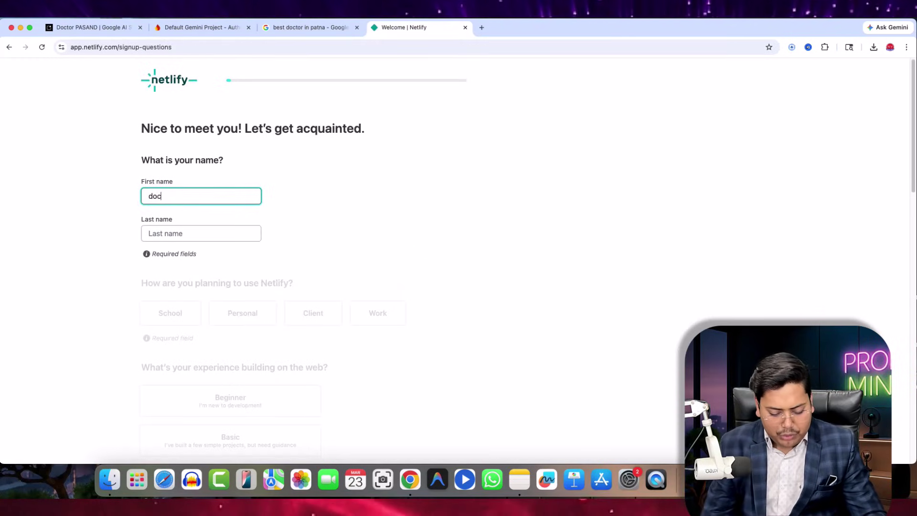
{"action": "type", "text": "doctor"}
{"action": "left_click", "coordinate": [168, 234]}
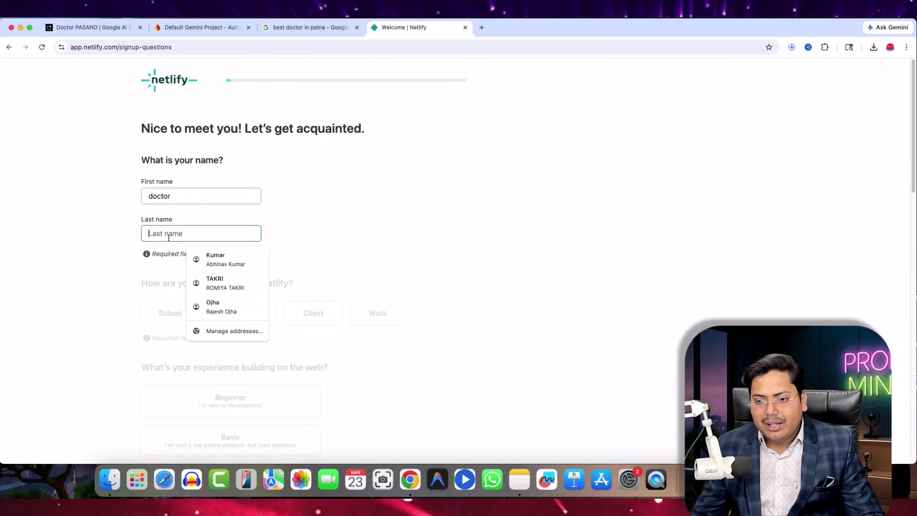
{"action": "type", "text": "dsfd"}
{"action": "left_click", "coordinate": [171, 314]}
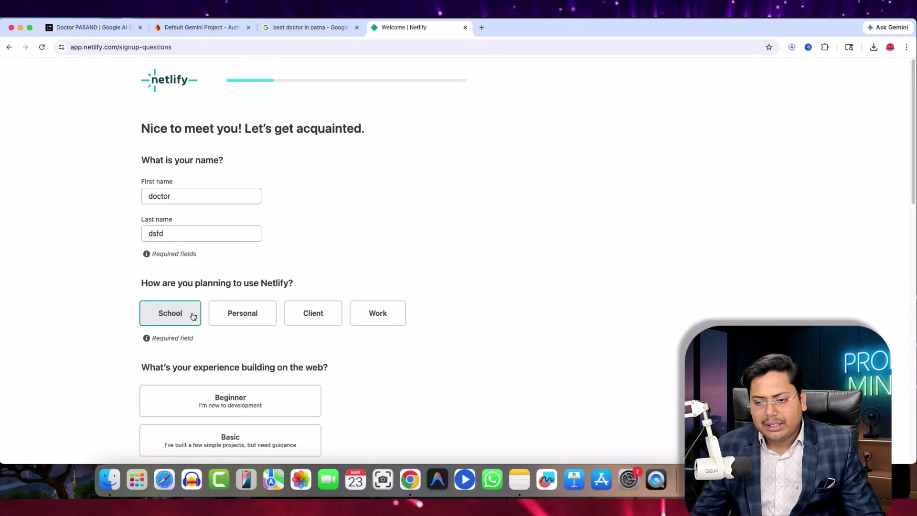
{"action": "left_click", "coordinate": [310, 320]}
{"action": "scroll", "coordinate": [229, 305], "scroll_direction": "down", "scroll_amount": 3}
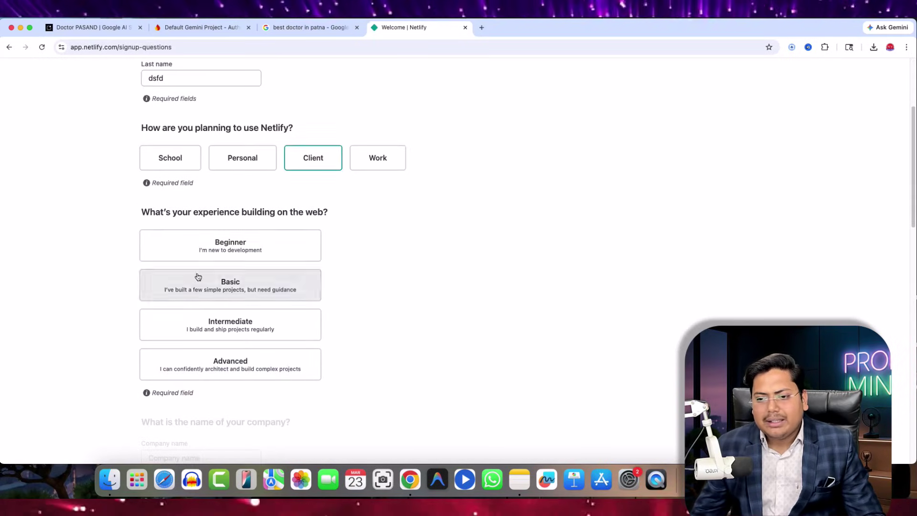
{"action": "left_click", "coordinate": [231, 248]}
{"action": "scroll", "coordinate": [228, 357], "scroll_direction": "down", "scroll_amount": 3}
{"action": "left_click", "coordinate": [186, 286]}
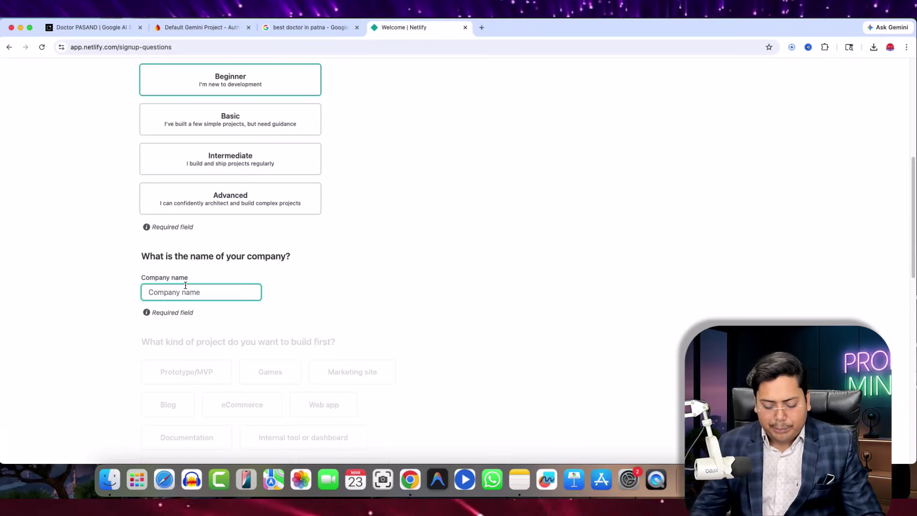
{"action": "type", "text": "ma"}
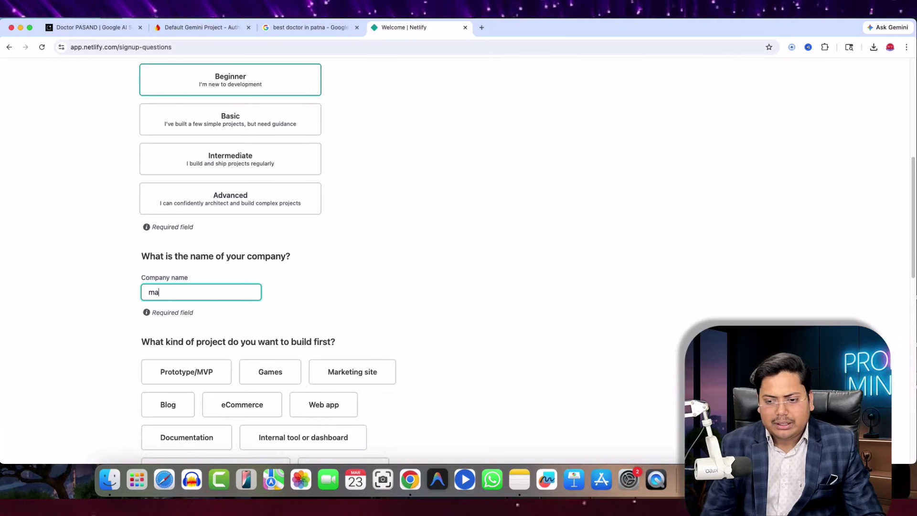
- Answer Web app, Product Engineer and Search, then continue to the deploy step
{"action": "scroll", "coordinate": [198, 299], "scroll_direction": "down", "scroll_amount": 1}
{"action": "scroll", "coordinate": [353, 330], "scroll_direction": "down", "scroll_amount": 2}
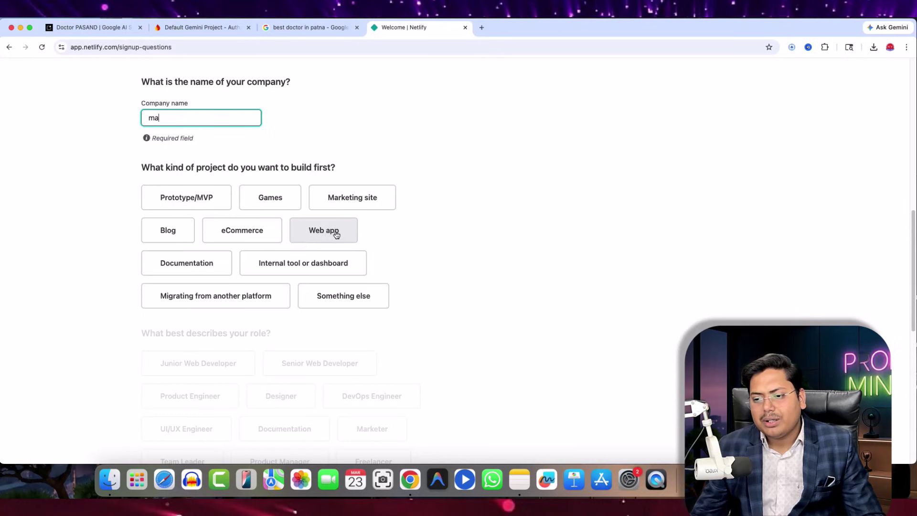
{"action": "left_click", "coordinate": [337, 234]}
{"action": "scroll", "coordinate": [275, 301], "scroll_direction": "down", "scroll_amount": 2}
{"action": "left_click", "coordinate": [206, 331]}
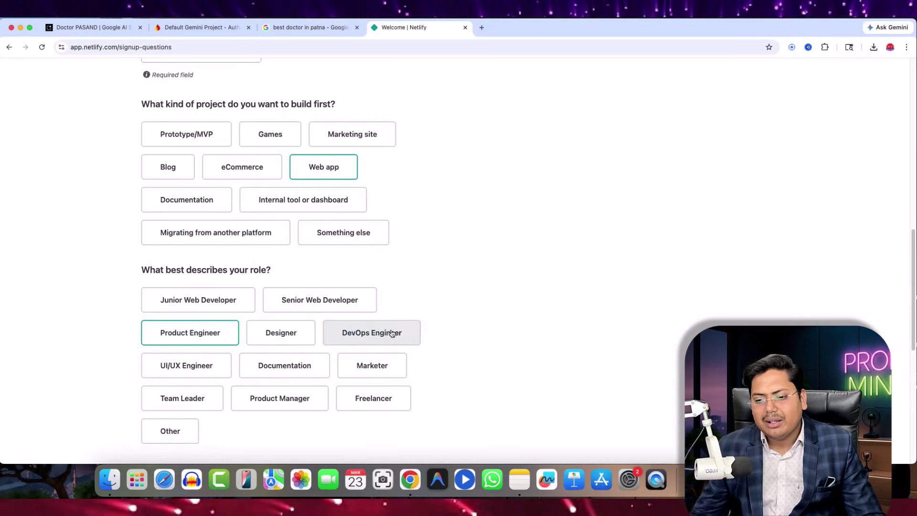
{"action": "scroll", "coordinate": [377, 325], "scroll_direction": "down", "scroll_amount": 5}
{"action": "left_click", "coordinate": [248, 238]}
{"action": "scroll", "coordinate": [289, 347], "scroll_direction": "down", "scroll_amount": 1}
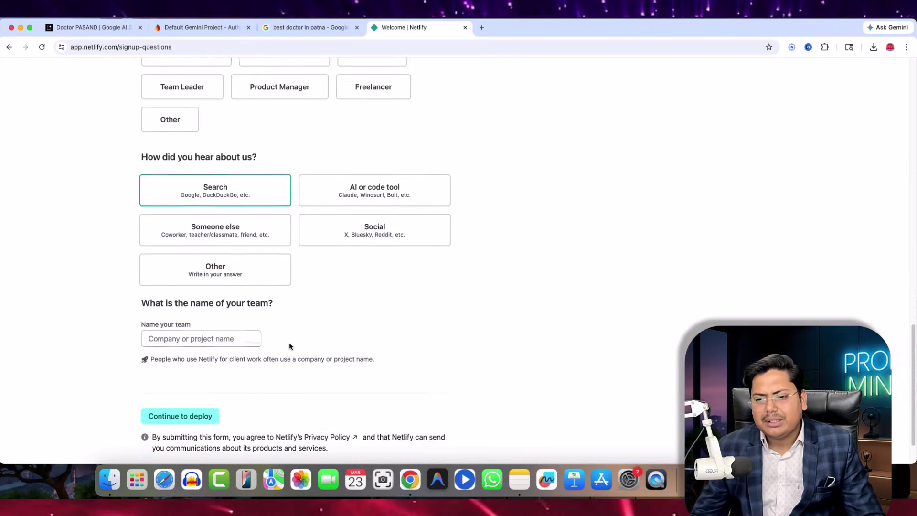
{"action": "scroll", "coordinate": [290, 346], "scroll_direction": "down", "scroll_amount": 1}
{"action": "left_click", "coordinate": [189, 366]}
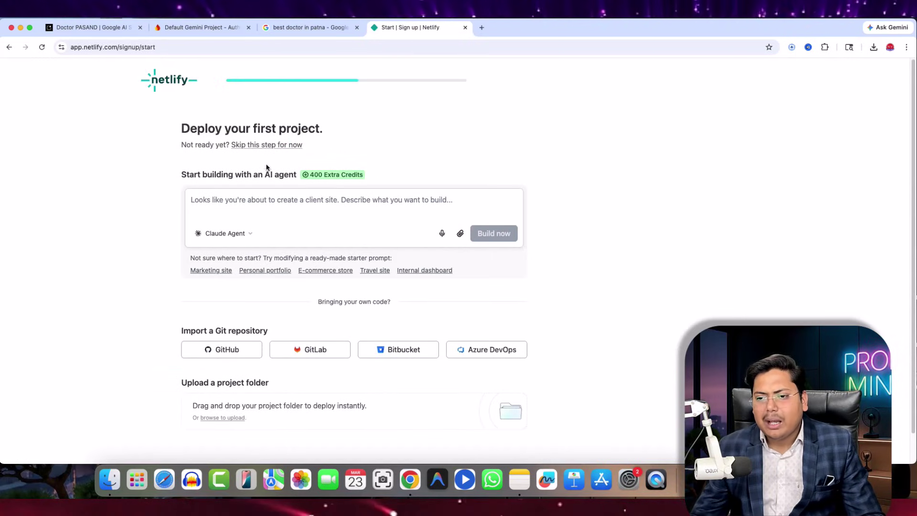
- Skip the first deploy, dismiss the intro popover, and look through Builds and Projects
{"action": "left_click", "coordinate": [260, 146]}
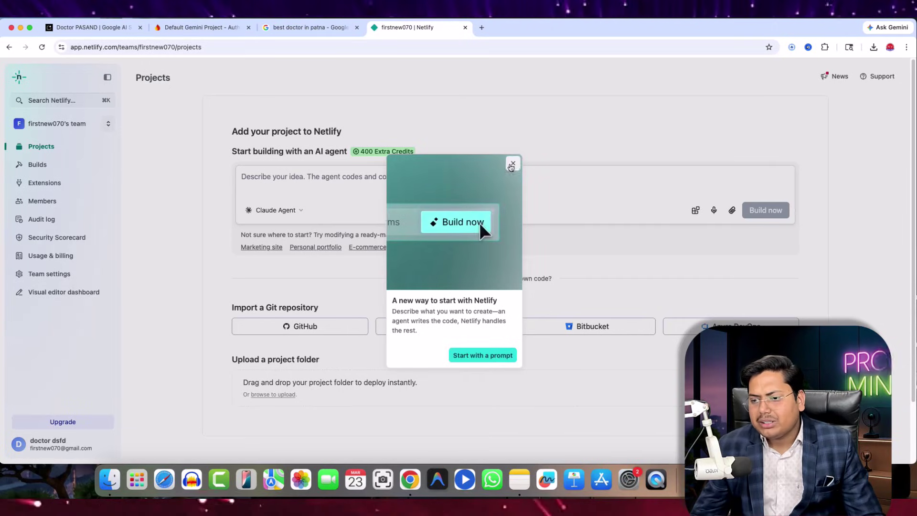
{"action": "left_click", "coordinate": [513, 163]}
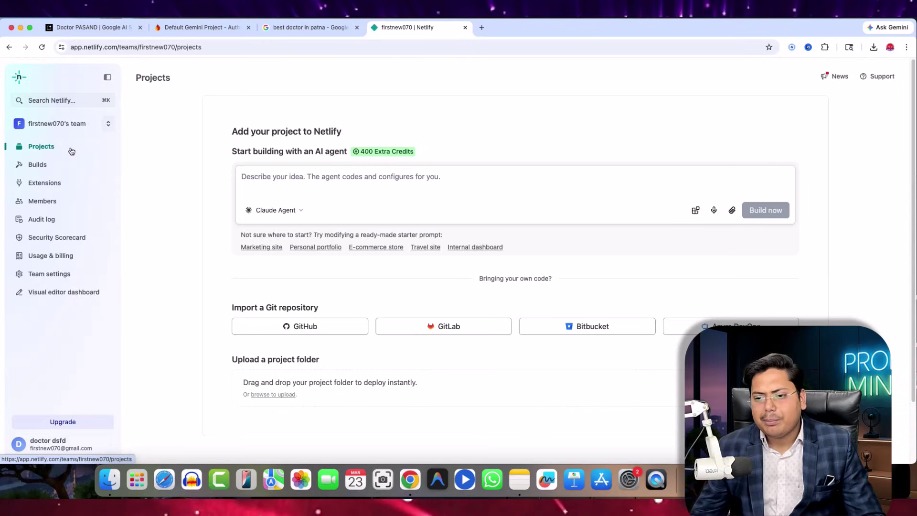
{"action": "left_click", "coordinate": [38, 164]}
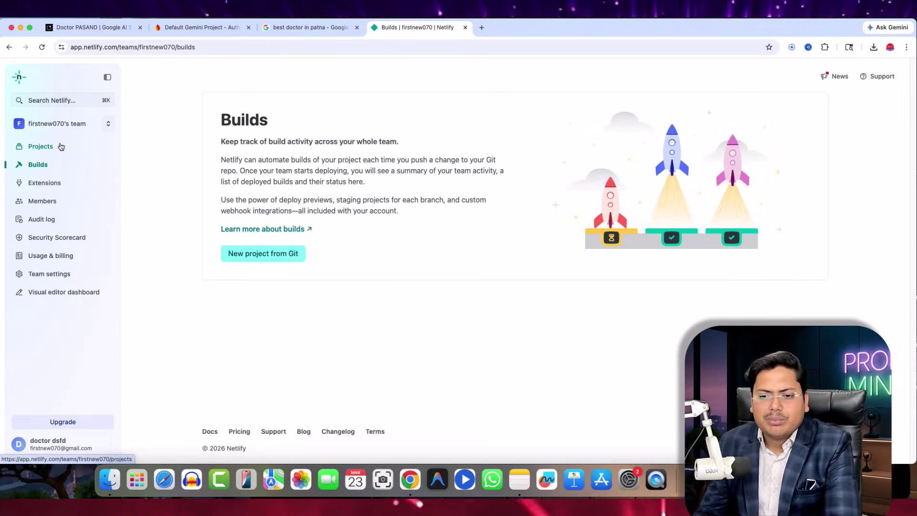
{"action": "left_click", "coordinate": [57, 145]}
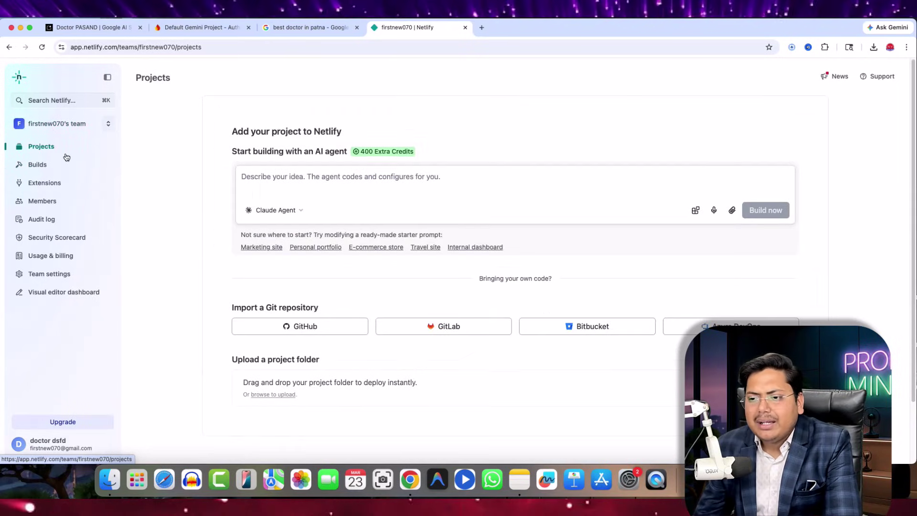
- Try the folder upload, cancel it, and return to the Doctor PASAND app preview
{"action": "scroll", "coordinate": [478, 320], "scroll_direction": "down", "scroll_amount": 3}
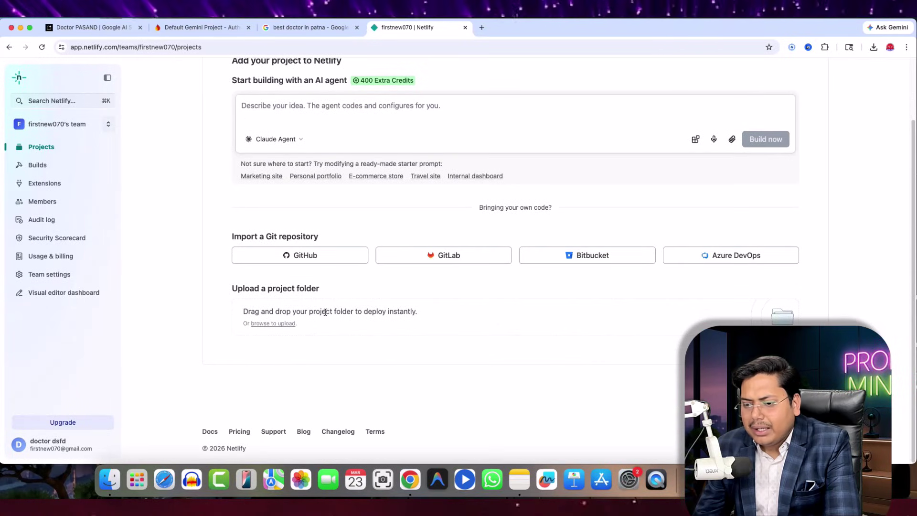
{"action": "left_click", "coordinate": [281, 327]}
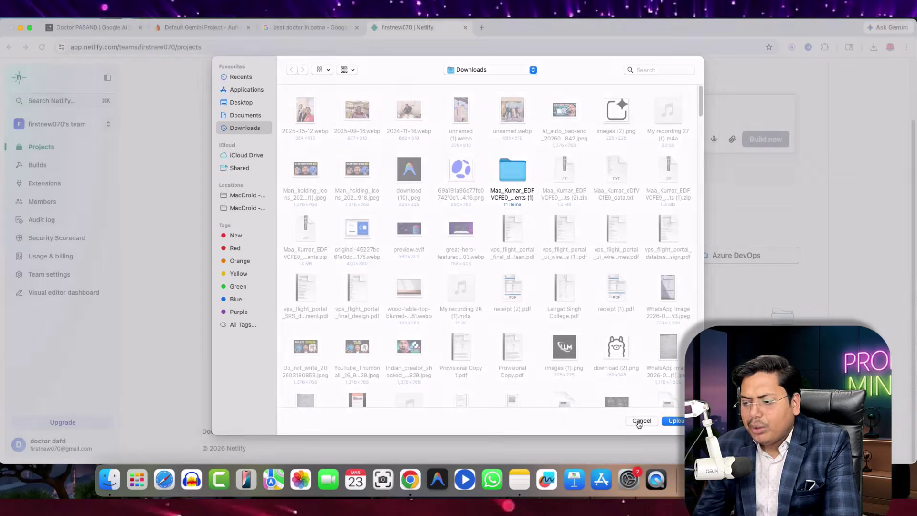
{"action": "left_click", "coordinate": [640, 421]}
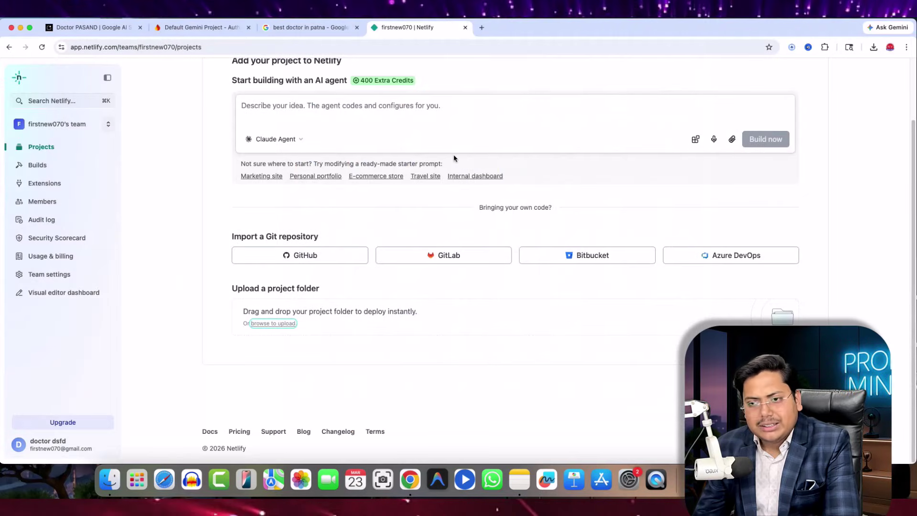
{"action": "left_click", "coordinate": [129, 27]}
{"action": "scroll", "coordinate": [664, 306], "scroll_direction": "down", "scroll_amount": 8}
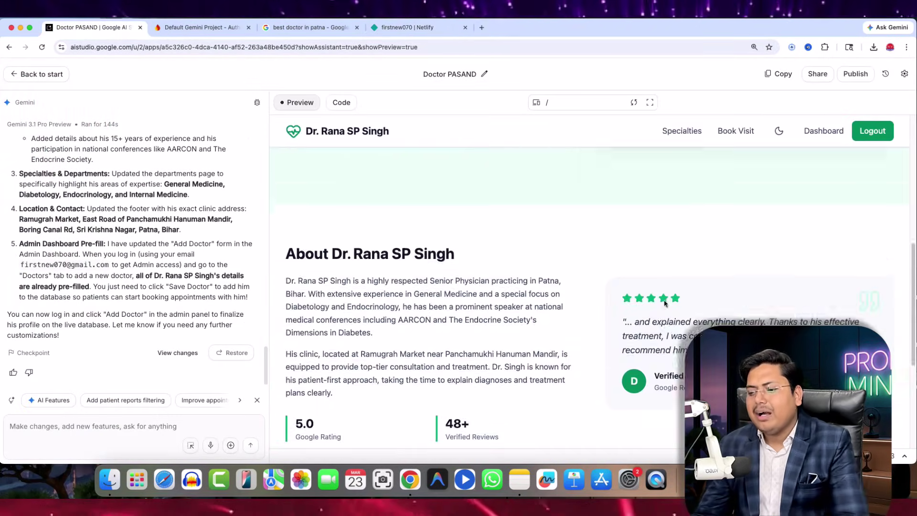
- Browse the clinic preview's Specialties, Book Visit and Dashboard pages
{"action": "scroll", "coordinate": [595, 300], "scroll_direction": "down", "scroll_amount": 5}
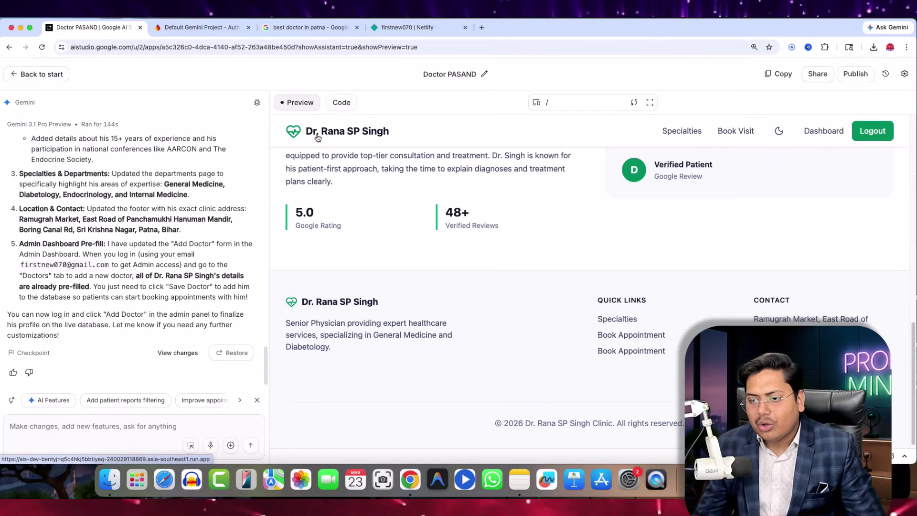
{"action": "scroll", "coordinate": [583, 284], "scroll_direction": "up", "scroll_amount": 2}
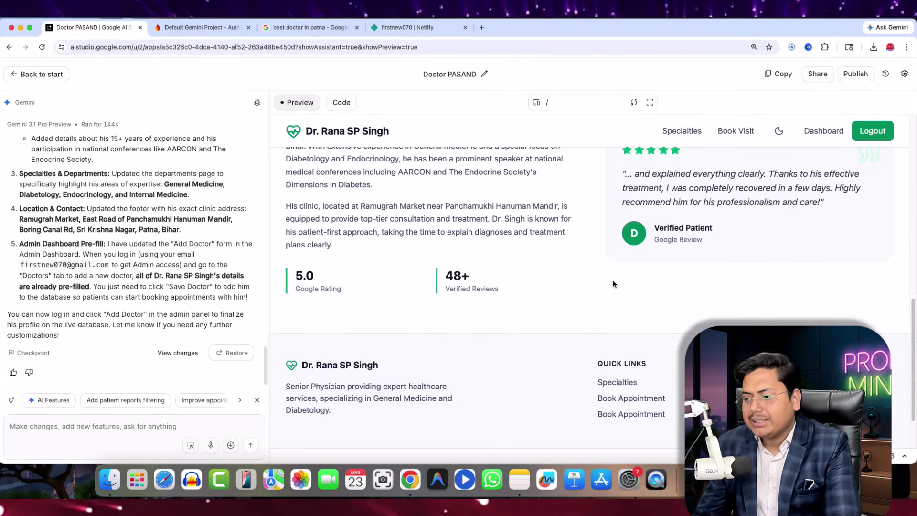
{"action": "scroll", "coordinate": [670, 239], "scroll_direction": "up", "scroll_amount": 10}
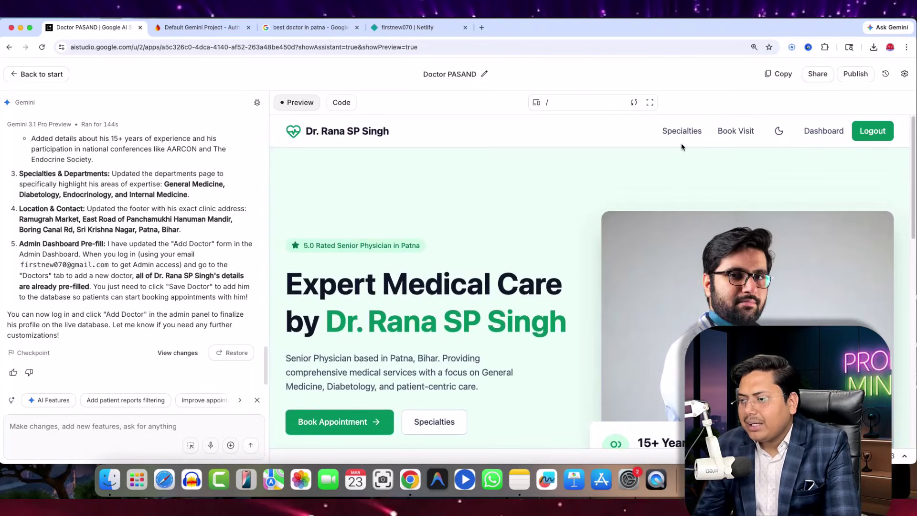
{"action": "left_click", "coordinate": [681, 131]}
{"action": "scroll", "coordinate": [405, 321], "scroll_direction": "down", "scroll_amount": 6}
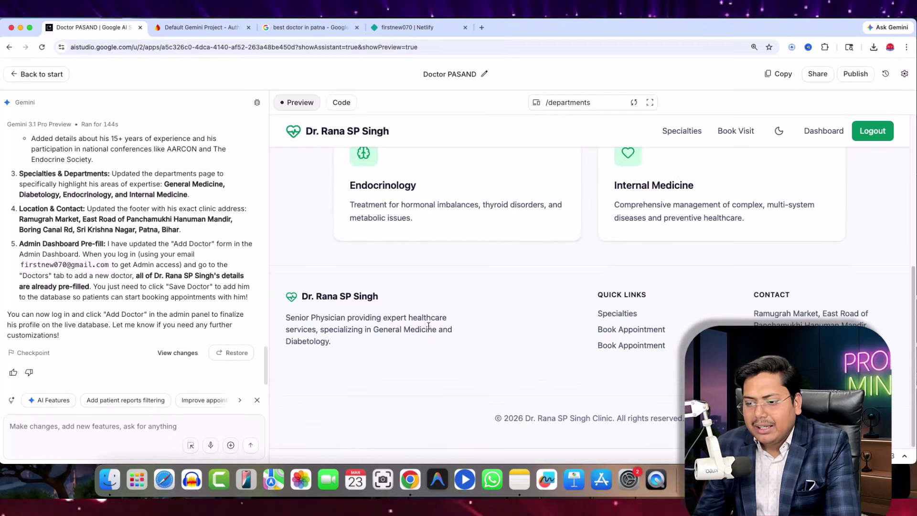
{"action": "left_click", "coordinate": [736, 131]}
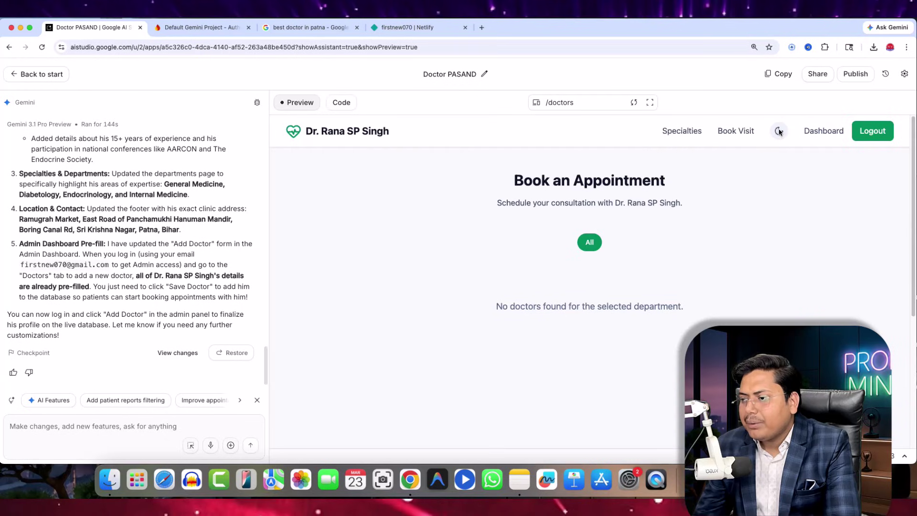
{"action": "left_click", "coordinate": [823, 134]}
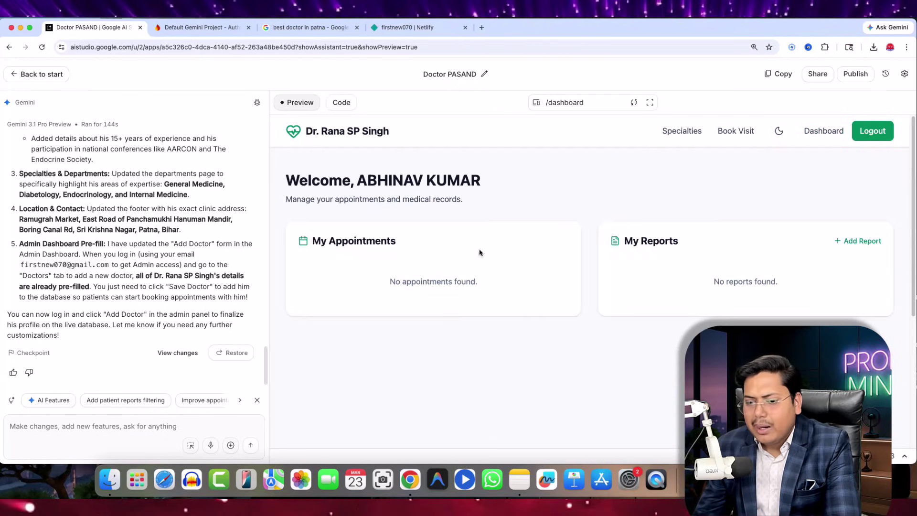
- Log out of the clinic preview and sign back in with a different Google account
{"action": "left_click", "coordinate": [876, 136]}
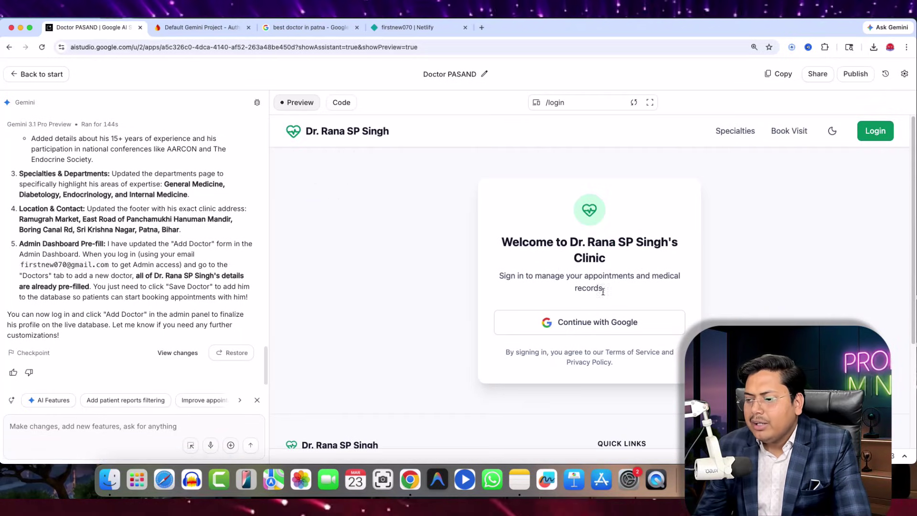
{"action": "left_click", "coordinate": [593, 321]}
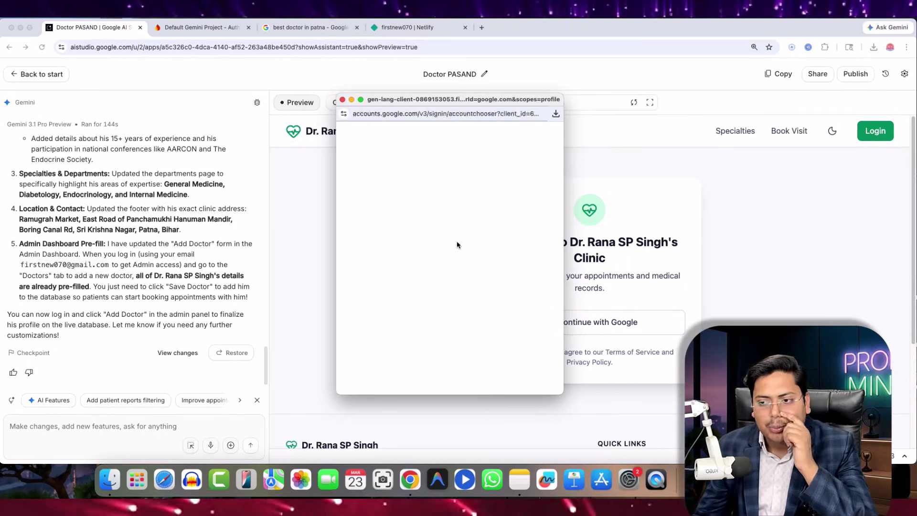
{"action": "scroll", "coordinate": [449, 267], "scroll_direction": "down", "scroll_amount": 3}
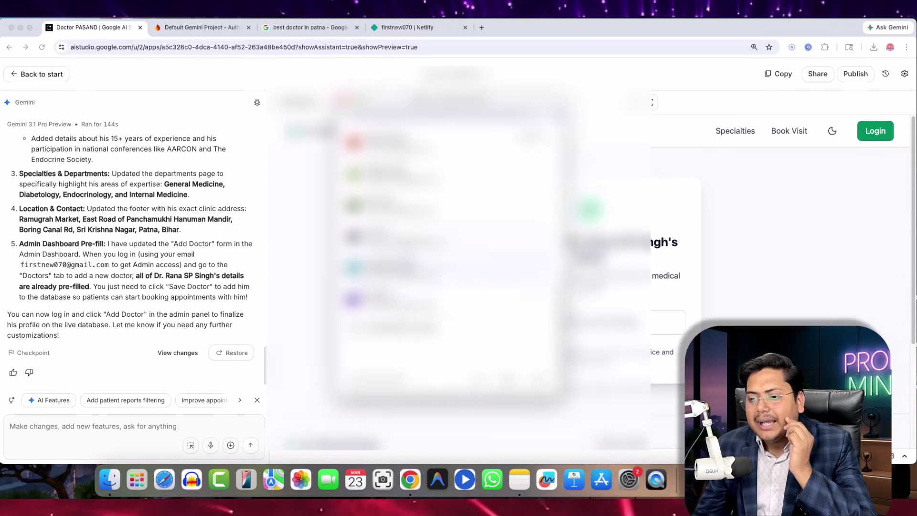
{"action": "scroll", "coordinate": [449, 239], "scroll_direction": "up", "scroll_amount": 2}
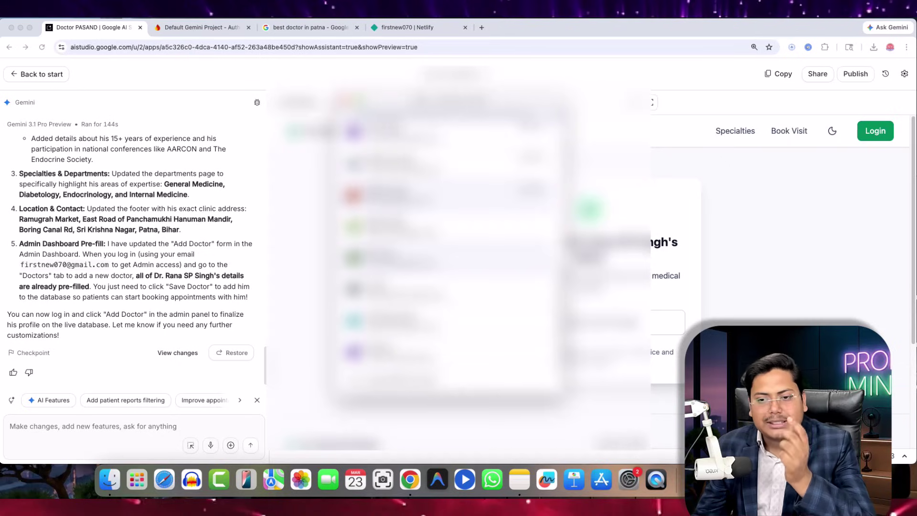
{"action": "left_click", "coordinate": [420, 267]}
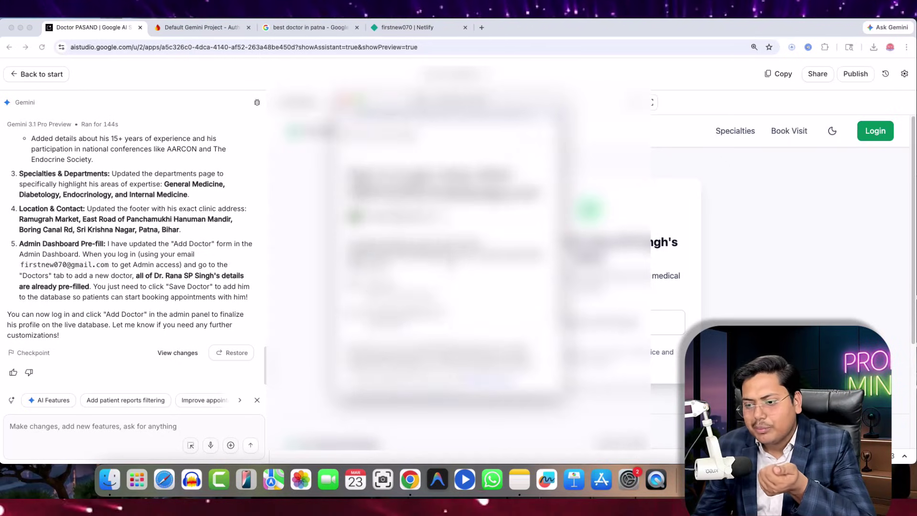
{"action": "left_click", "coordinate": [484, 351]}
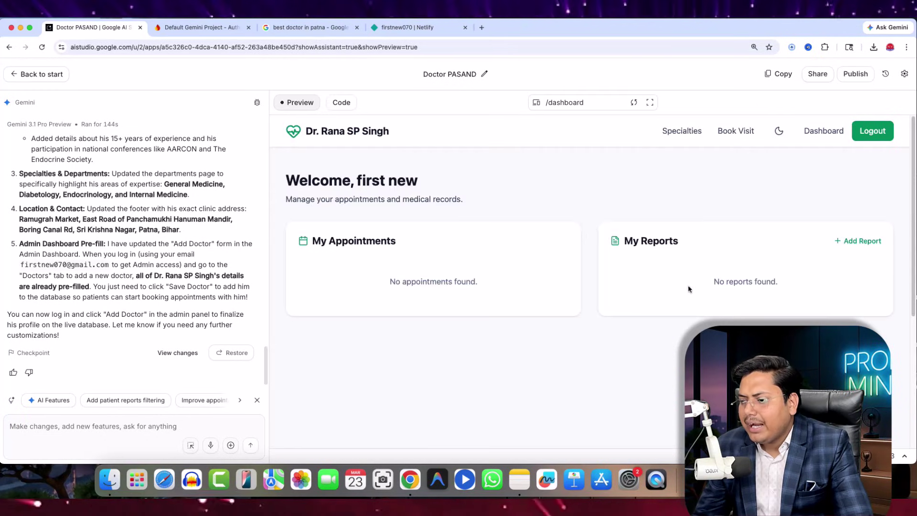
- Cycle through Book Visit and Specialties, then open the Admin Dashboard (0 doctors, 1 patient)
{"action": "scroll", "coordinate": [690, 239], "scroll_direction": "down", "scroll_amount": 5}
{"action": "left_click", "coordinate": [685, 132]}
{"action": "left_click", "coordinate": [749, 132]}
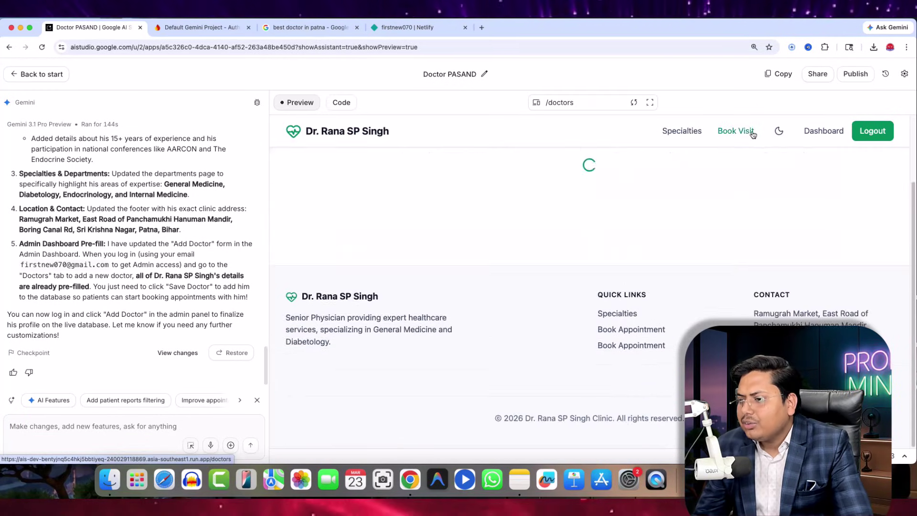
{"action": "left_click", "coordinate": [702, 132]}
{"action": "scroll", "coordinate": [615, 314], "scroll_direction": "down", "scroll_amount": 3}
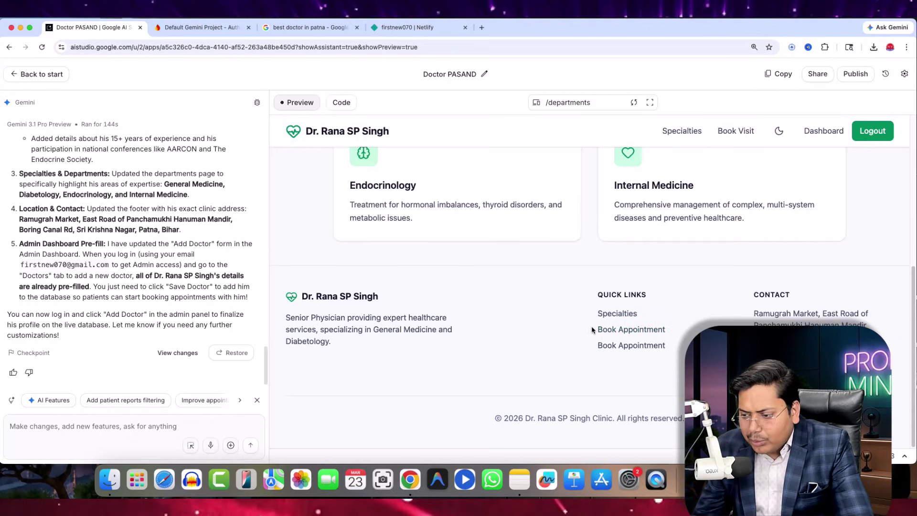
{"action": "left_click", "coordinate": [600, 313]}
{"action": "left_click", "coordinate": [753, 134]}
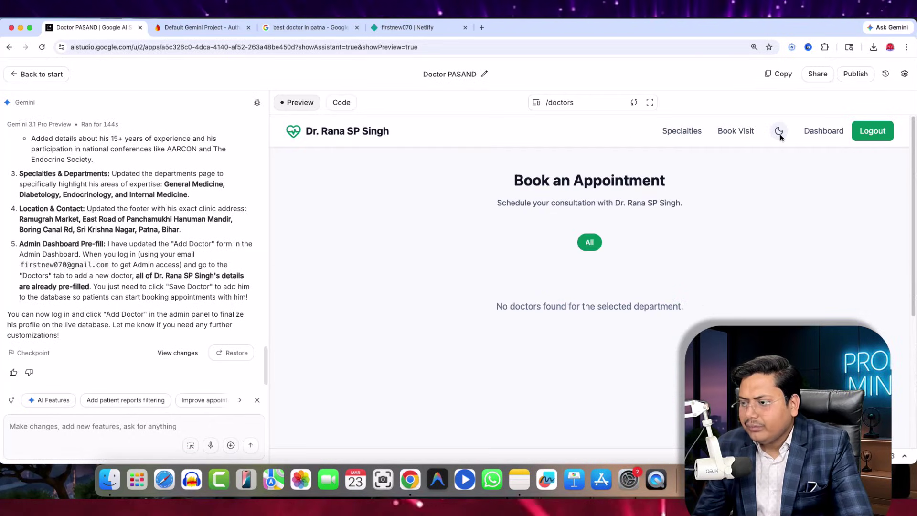
{"action": "left_click", "coordinate": [826, 132]}
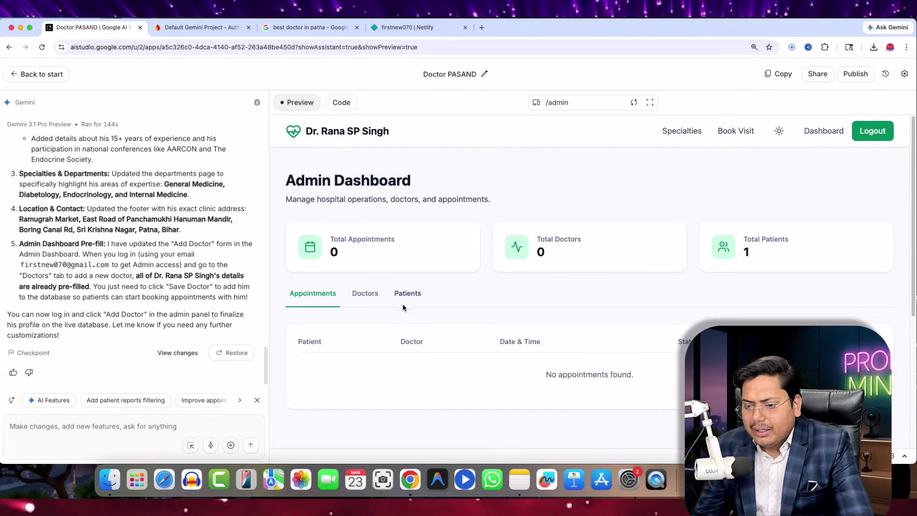
{"action": "scroll", "coordinate": [335, 171], "scroll_direction": "down", "scroll_amount": 1}
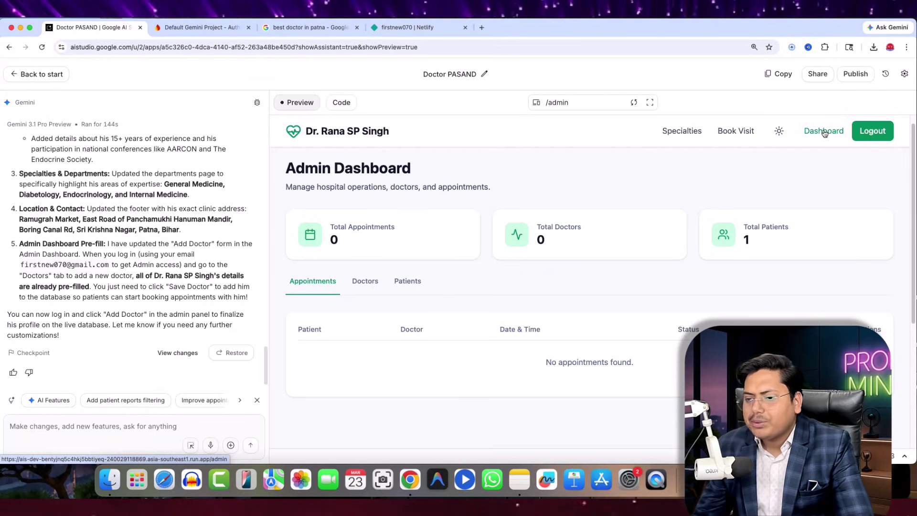
- Select and deselect the Admin Dashboard heading, then return to the Specialties page
{"action": "triple_click", "coordinate": [292, 169]}
{"action": "left_click", "coordinate": [425, 374]}
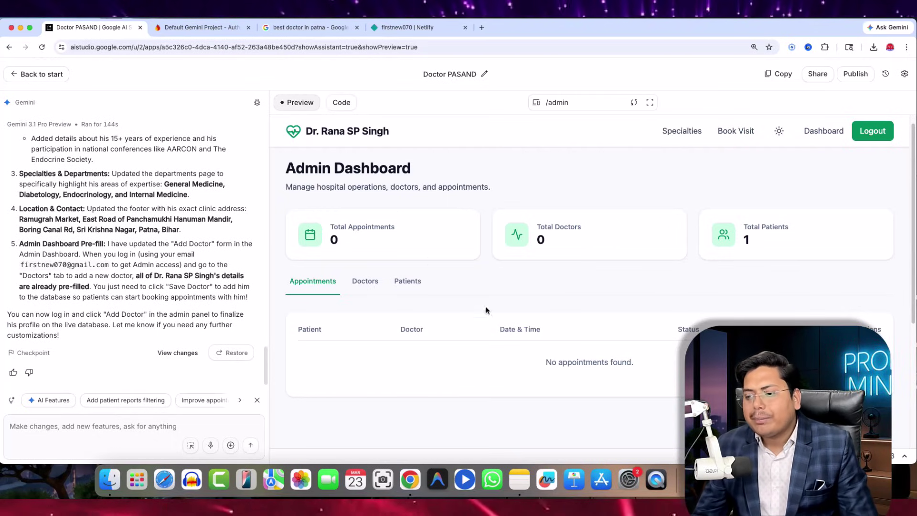
{"action": "scroll", "coordinate": [516, 310], "scroll_direction": "up", "scroll_amount": 1}
{"action": "left_click", "coordinate": [678, 131]}
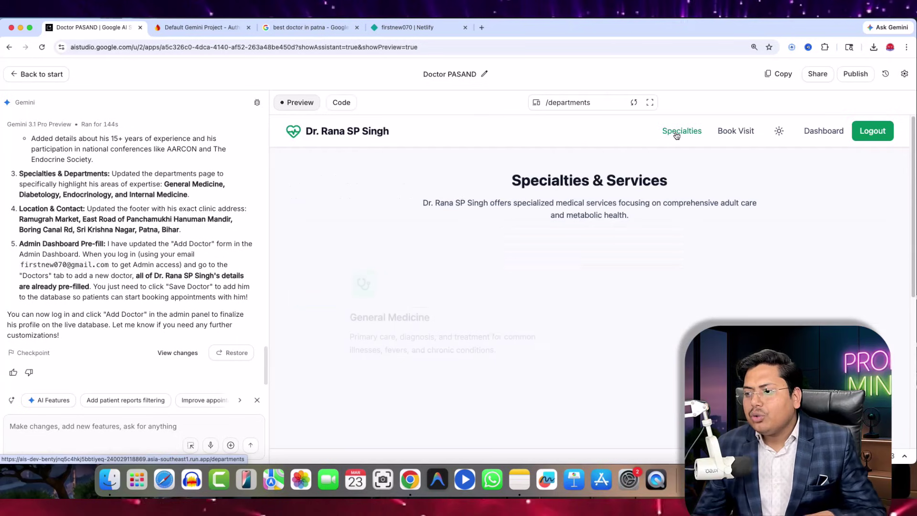
{"action": "scroll", "coordinate": [478, 286], "scroll_direction": "down", "scroll_amount": 10}
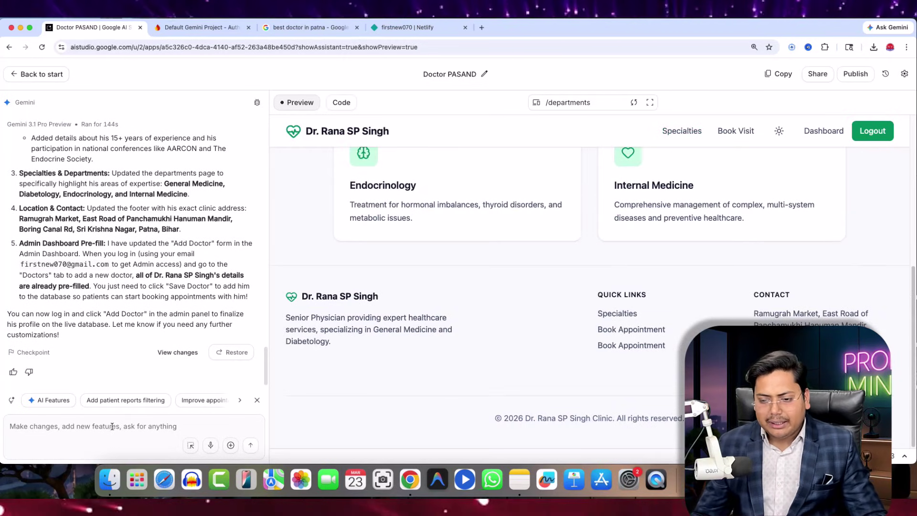
- Send Gemini the suggested date-range and report-title filters request for patient reports
{"action": "left_click", "coordinate": [120, 402]}
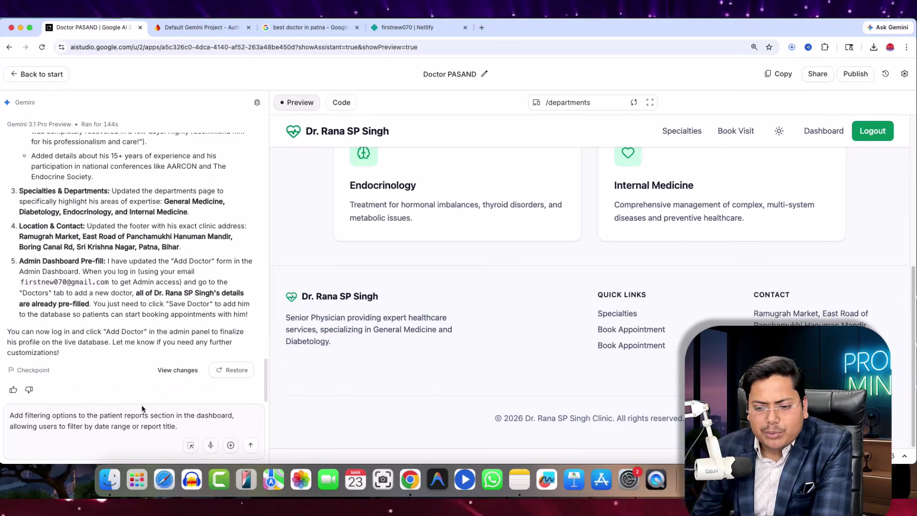
{"action": "left_click", "coordinate": [251, 445]}
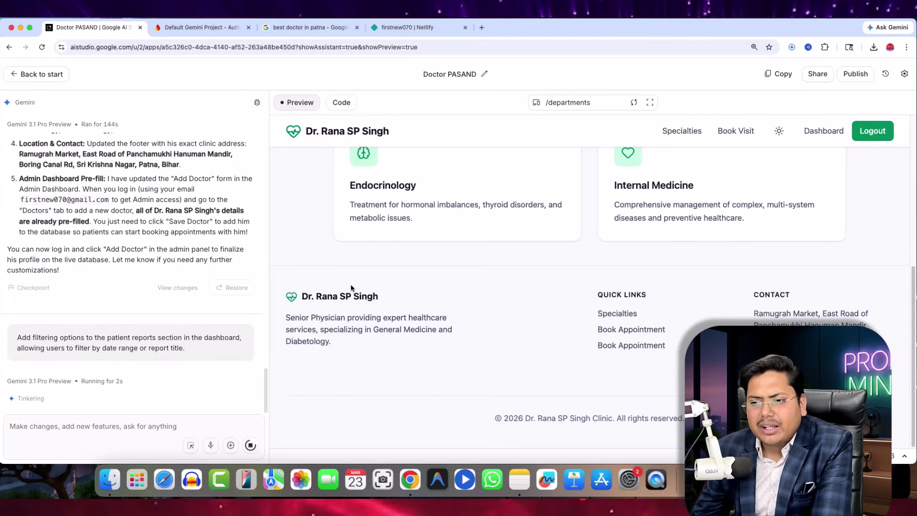
{"action": "scroll", "coordinate": [266, 323], "scroll_direction": "up", "scroll_amount": 3}
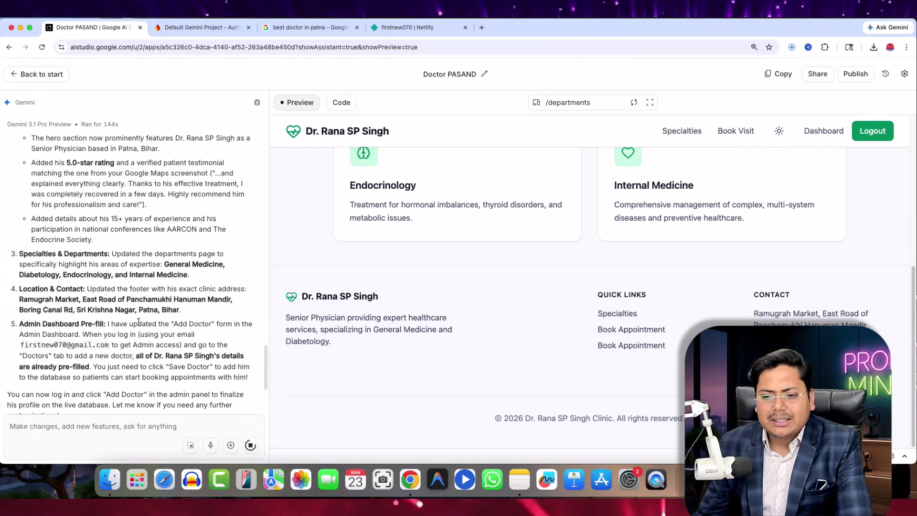
{"action": "scroll", "coordinate": [138, 322], "scroll_direction": "down", "scroll_amount": 2}
- Compare the clinic address in Gemini's reply with the footer, then follow the footer Book Appointment link
{"action": "double_click", "coordinate": [36, 229]}
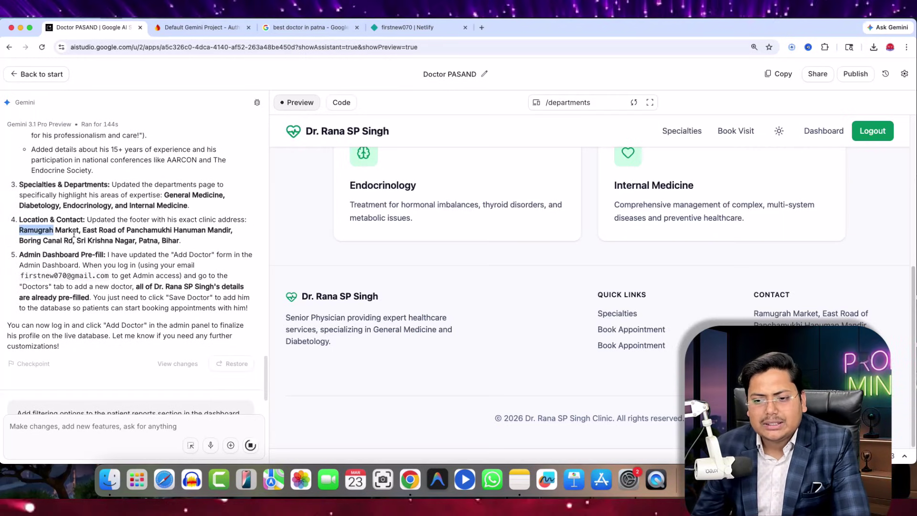
{"action": "left_click_drag", "start_coordinate": [74, 233], "coordinate": [180, 240]}
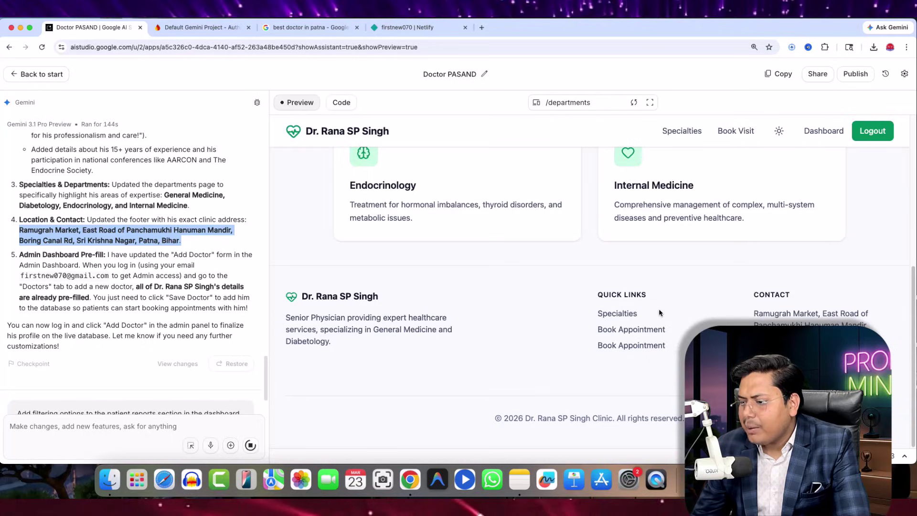
{"action": "left_click_drag", "start_coordinate": [754, 314], "coordinate": [840, 354]}
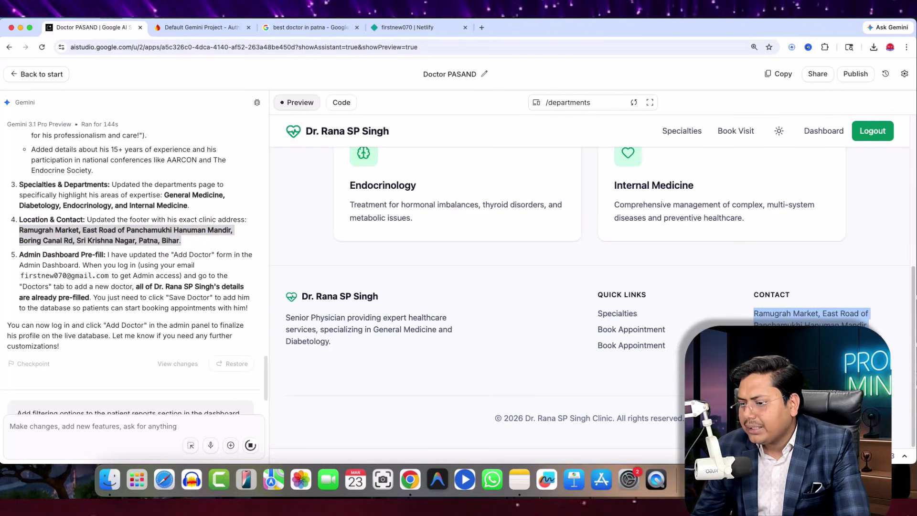
{"action": "left_click", "coordinate": [646, 335]}
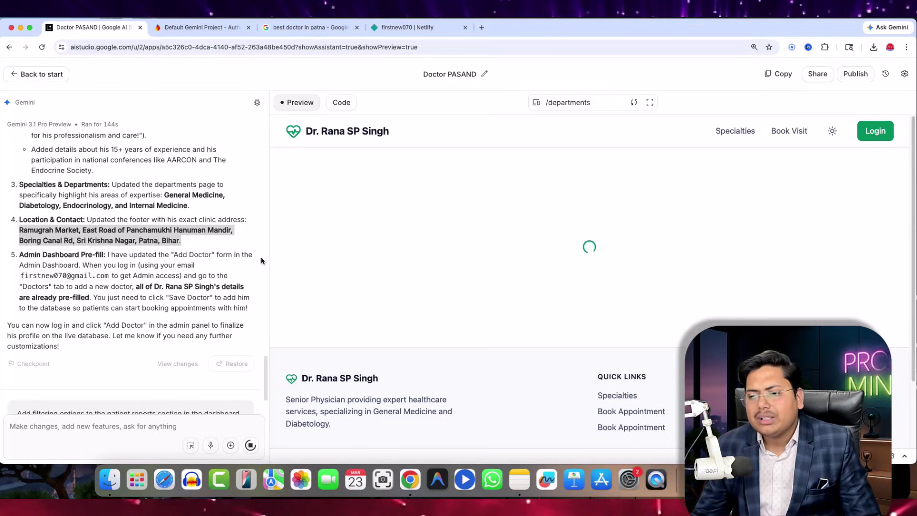
{"action": "scroll", "coordinate": [146, 371], "scroll_direction": "down", "scroll_amount": 3}
{"action": "scroll", "coordinate": [146, 370], "scroll_direction": "down", "scroll_amount": 1}
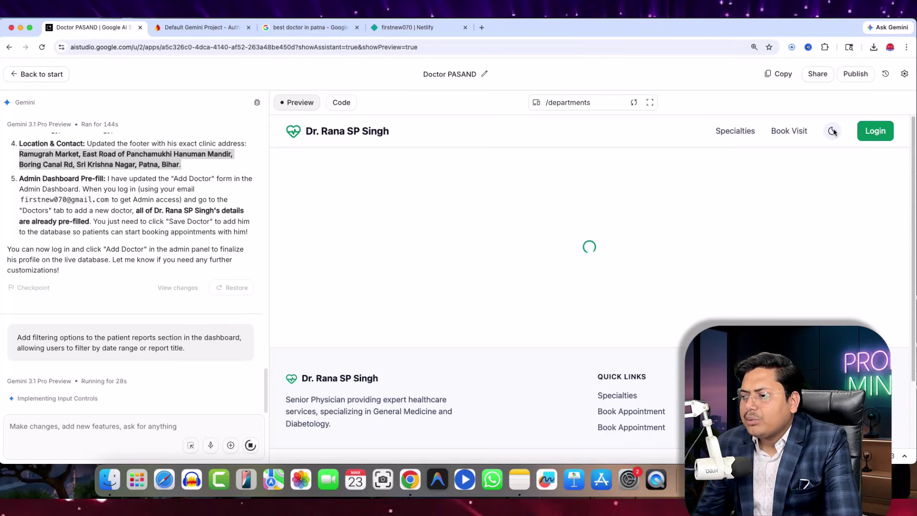
- Glance at the app's source code, then return to the live preview
{"action": "left_click", "coordinate": [342, 103]}
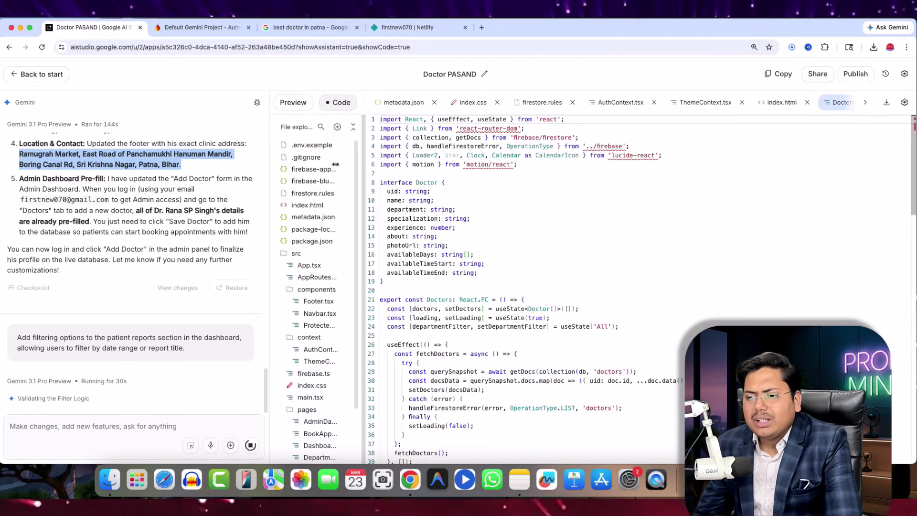
{"action": "scroll", "coordinate": [698, 291], "scroll_direction": "down", "scroll_amount": 15}
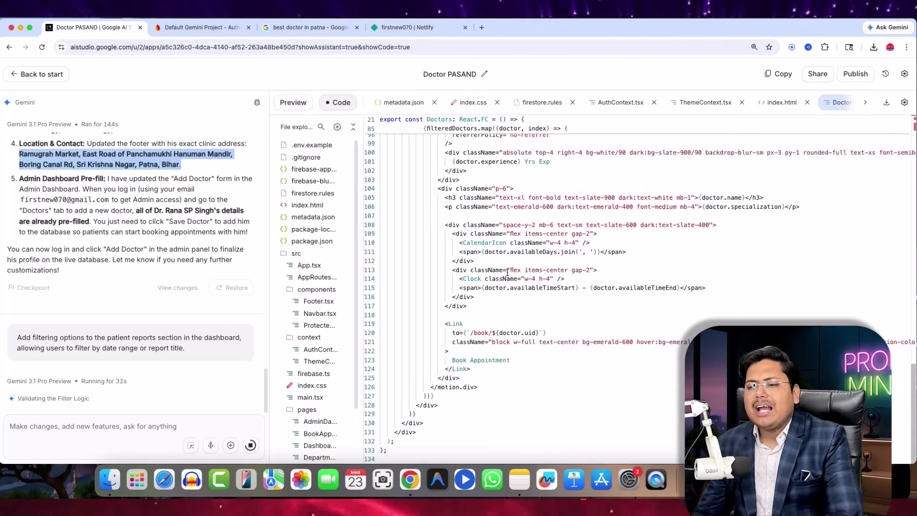
{"action": "scroll", "coordinate": [459, 261], "scroll_direction": "up", "scroll_amount": 15}
{"action": "left_click", "coordinate": [288, 109]}
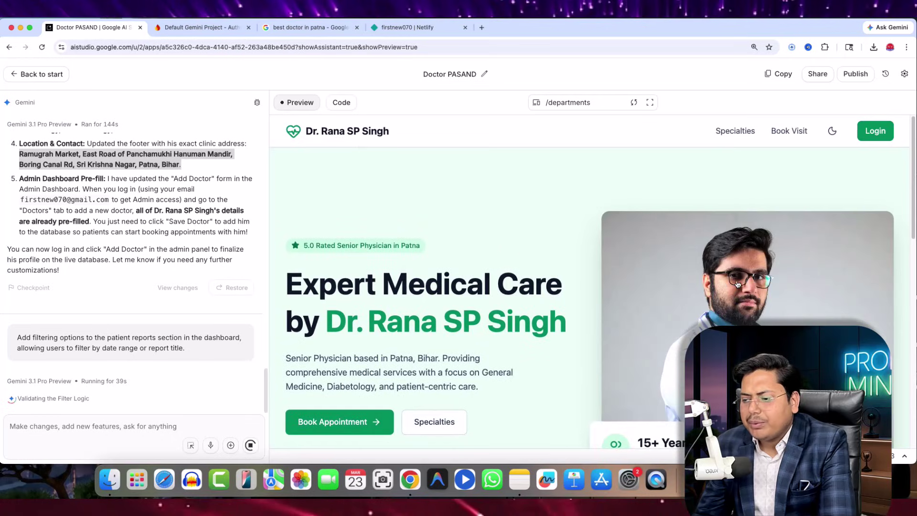
- Scroll through the home page and highlight the About section's description paragraphs
{"action": "scroll", "coordinate": [521, 272], "scroll_direction": "down", "scroll_amount": 4}
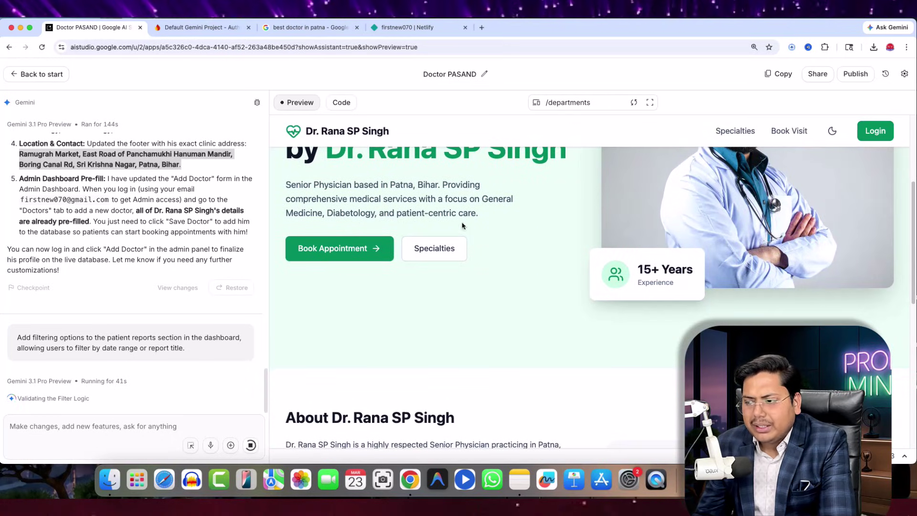
{"action": "scroll", "coordinate": [685, 215], "scroll_direction": "up", "scroll_amount": 4}
{"action": "scroll", "coordinate": [552, 240], "scroll_direction": "down", "scroll_amount": 9}
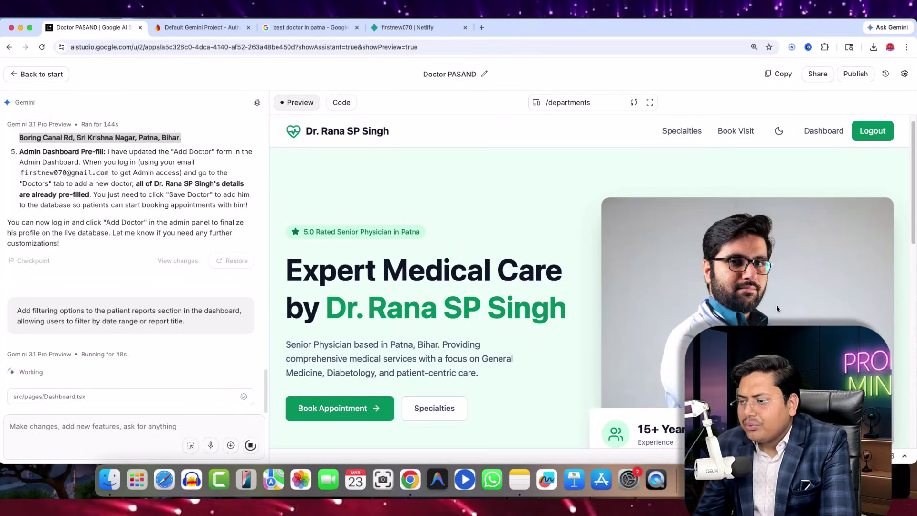
{"action": "scroll", "coordinate": [777, 265], "scroll_direction": "down", "scroll_amount": 1}
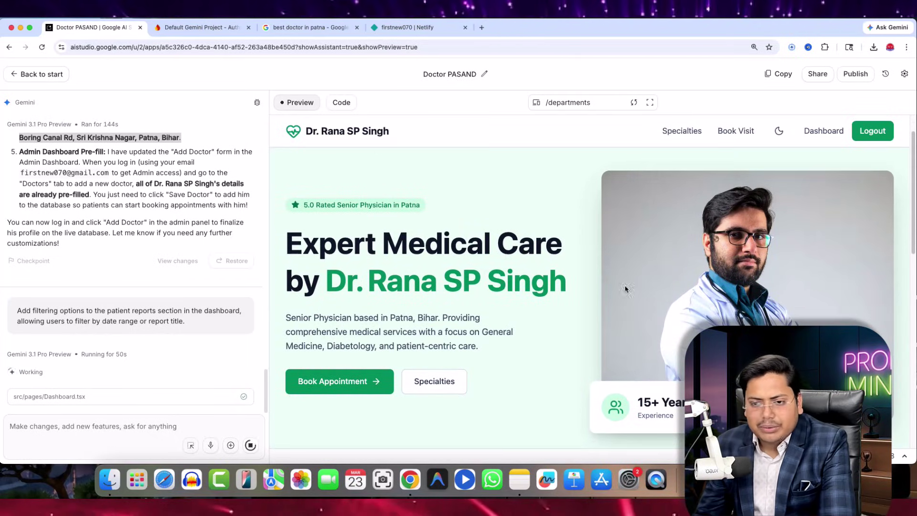
{"action": "scroll", "coordinate": [341, 213], "scroll_direction": "down", "scroll_amount": 10}
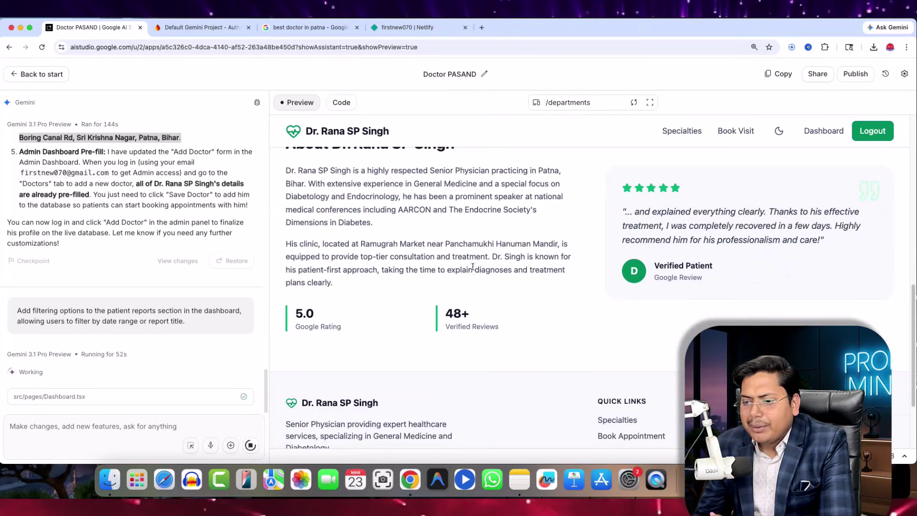
{"action": "scroll", "coordinate": [290, 289], "scroll_direction": "up", "scroll_amount": 2}
{"action": "left_click_drag", "start_coordinate": [290, 279], "coordinate": [453, 363]}
{"action": "scroll", "coordinate": [553, 345], "scroll_direction": "down", "scroll_amount": 2}
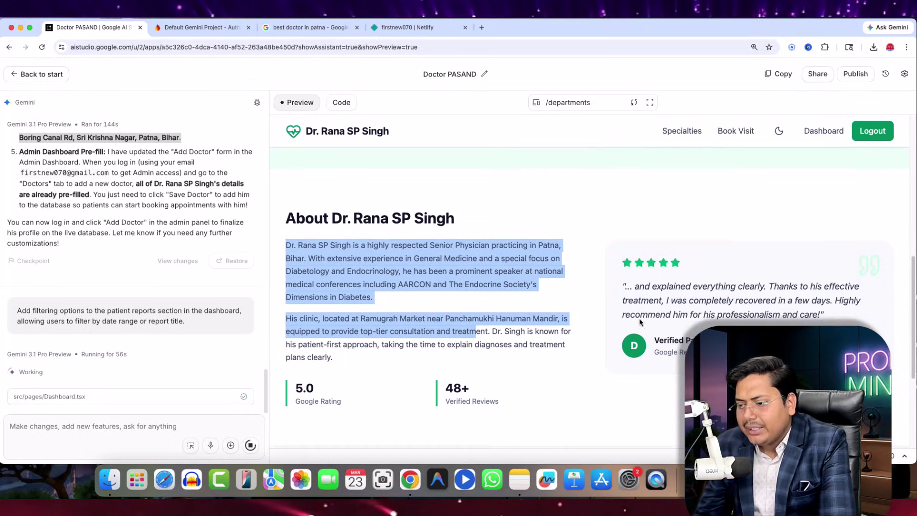
{"action": "left_click_drag", "start_coordinate": [634, 300], "coordinate": [730, 321]}
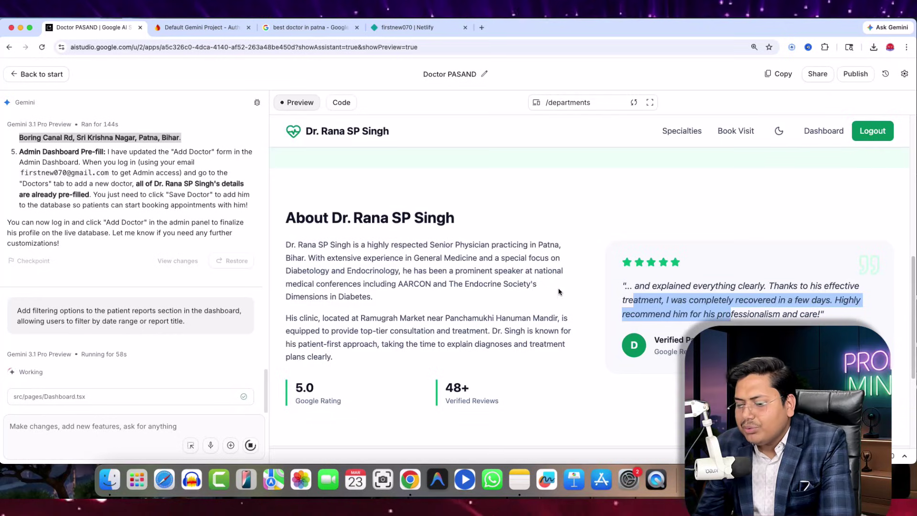
{"action": "scroll", "coordinate": [558, 292], "scroll_direction": "down", "scroll_amount": 10}
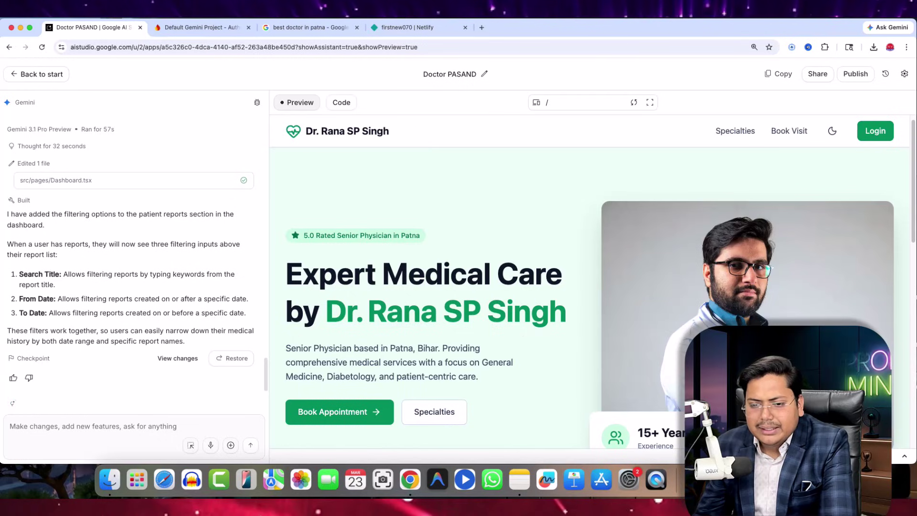
- Review the Search Title filter note and start a Gemini message saying dark mode isn't working
{"action": "left_click_drag", "start_coordinate": [27, 273], "coordinate": [99, 274]}
{"action": "scroll", "coordinate": [558, 315], "scroll_direction": "down", "scroll_amount": 12}
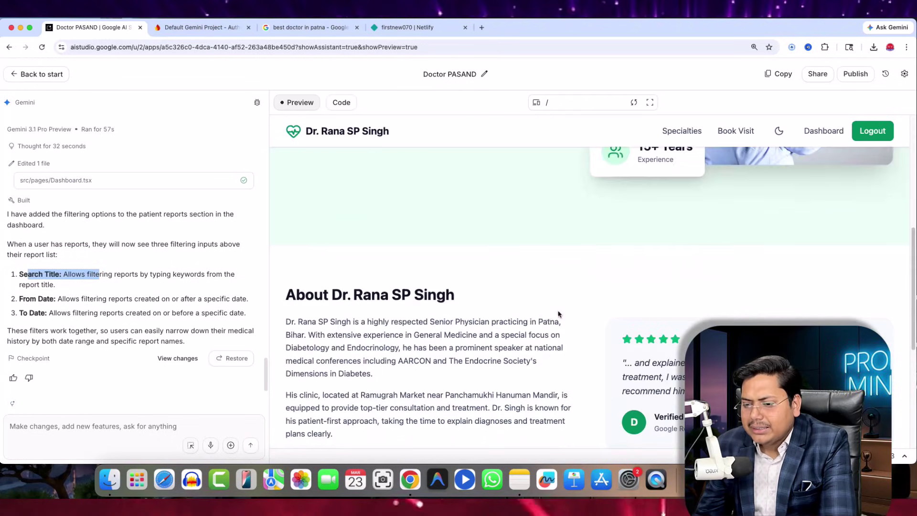
{"action": "scroll", "coordinate": [421, 310], "scroll_direction": "up", "scroll_amount": 9}
{"action": "scroll", "coordinate": [420, 310], "scroll_direction": "up", "scroll_amount": 3}
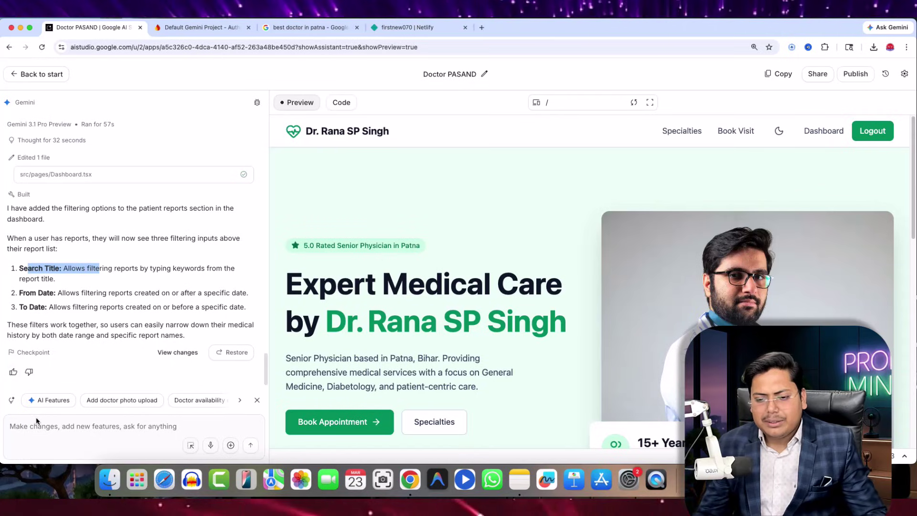
{"action": "left_click", "coordinate": [37, 430]}
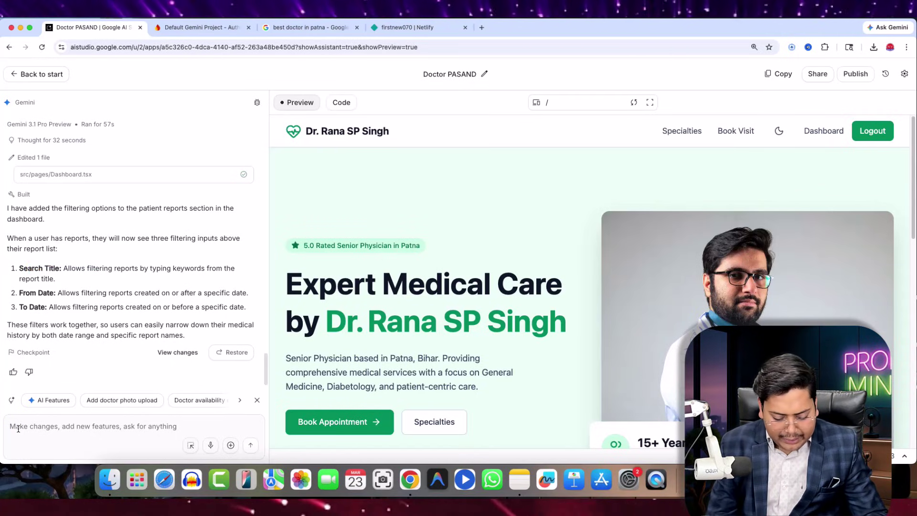
{"action": "type", "text": "ek to iska"}
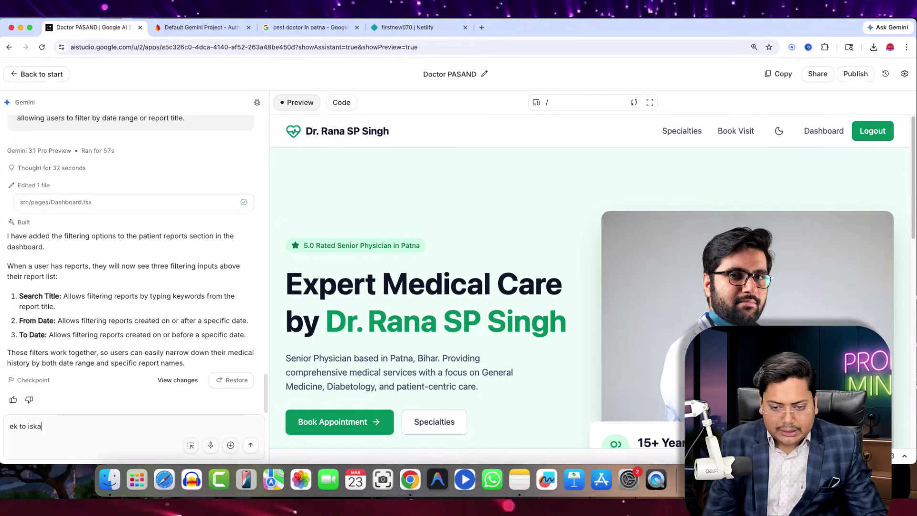
{"action": "type", "text": " dark mo"}
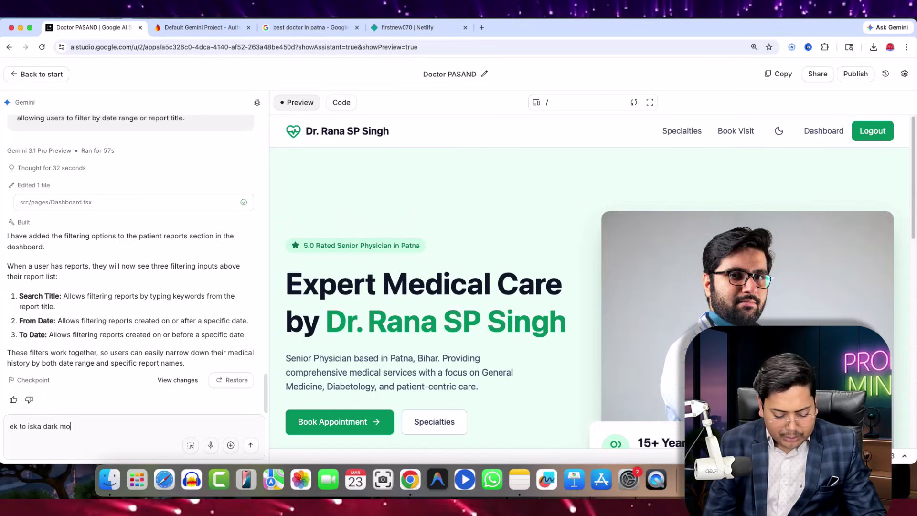
{"action": "type", "text": "od kaam nh"}
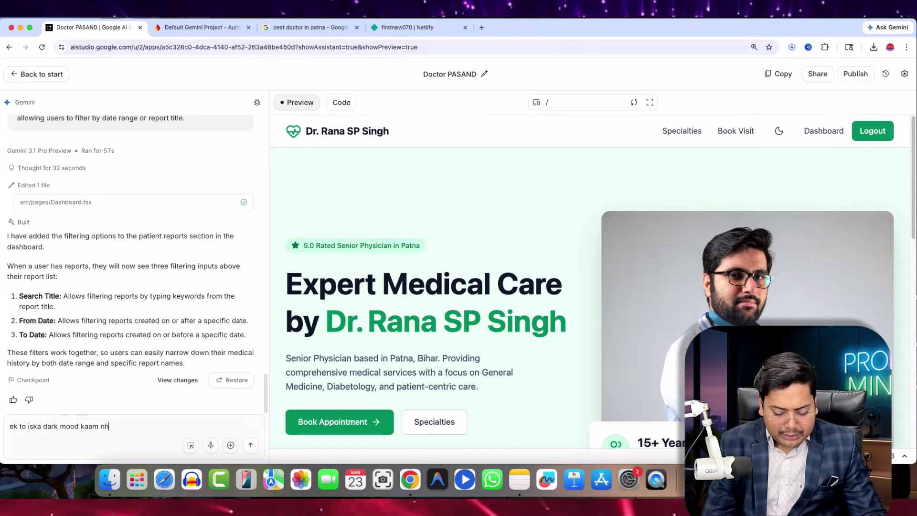
{"action": "type", "text": "i kar rha hai or"}
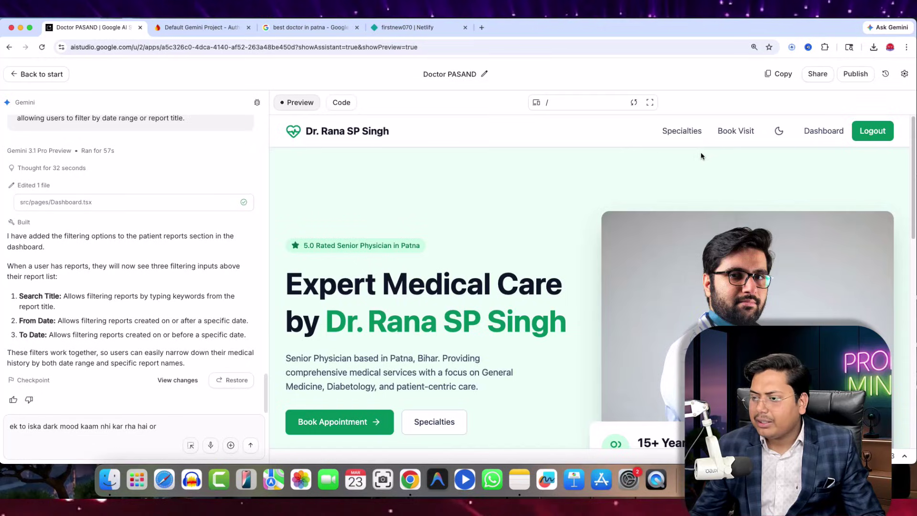
- Paste the Book an Appointment heading into the message, adding that no booking form appears
{"action": "left_click", "coordinate": [683, 132]}
{"action": "left_click", "coordinate": [735, 132]}
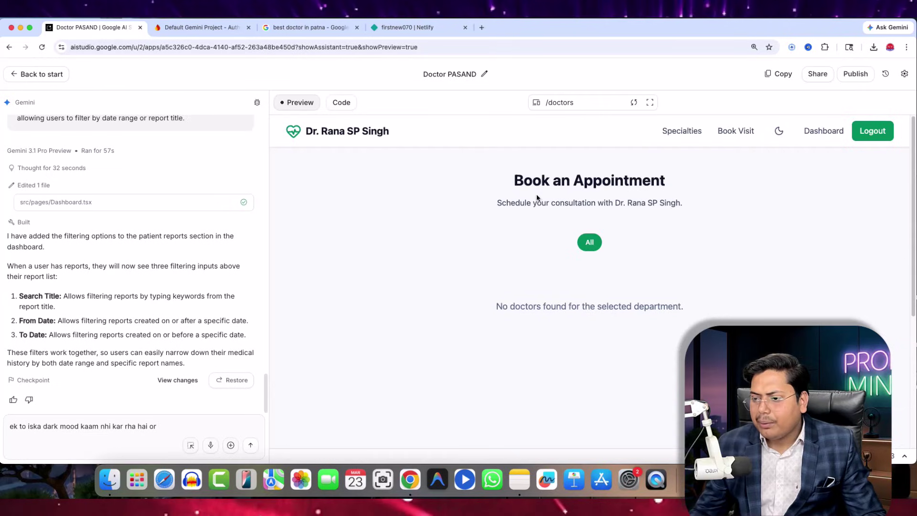
{"action": "left_click_drag", "start_coordinate": [510, 181], "coordinate": [681, 179]}
{"action": "key", "text": "super+c"}
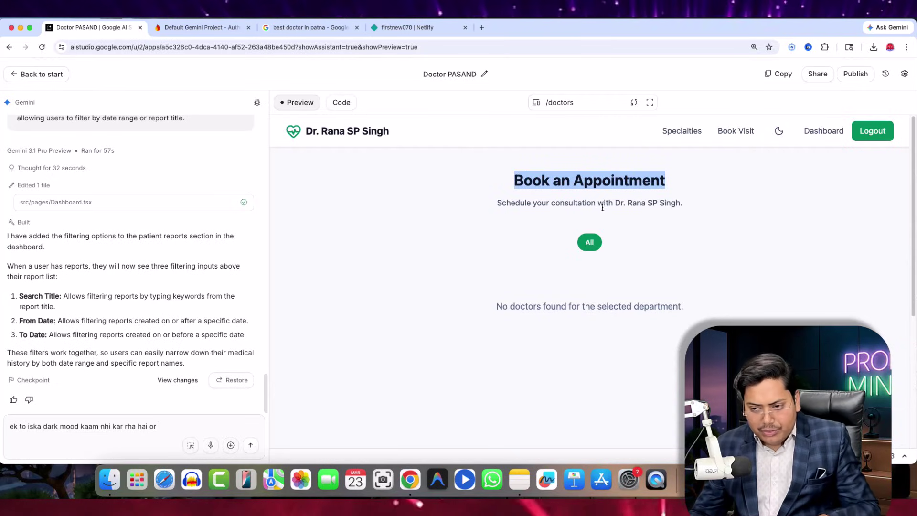
{"action": "left_click", "coordinate": [215, 431]}
{"action": "key", "text": "super+v"}
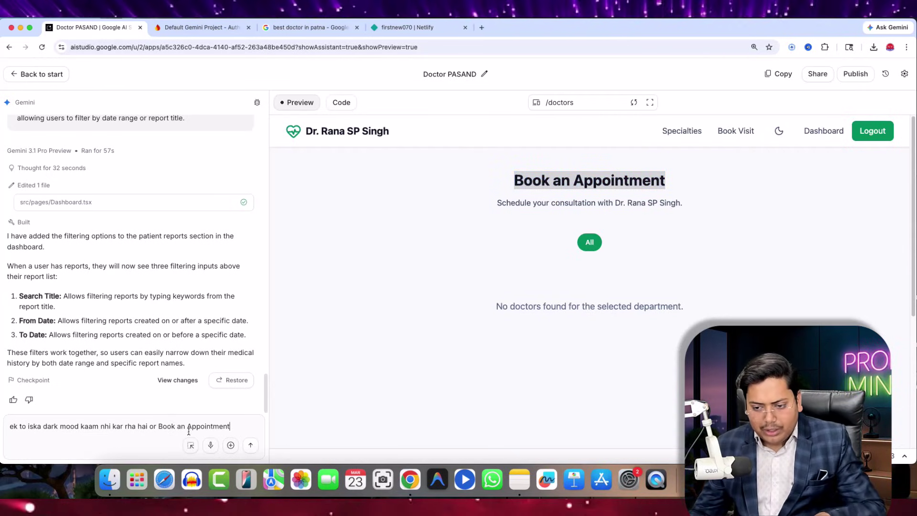
{"action": "type", "text": "me "}
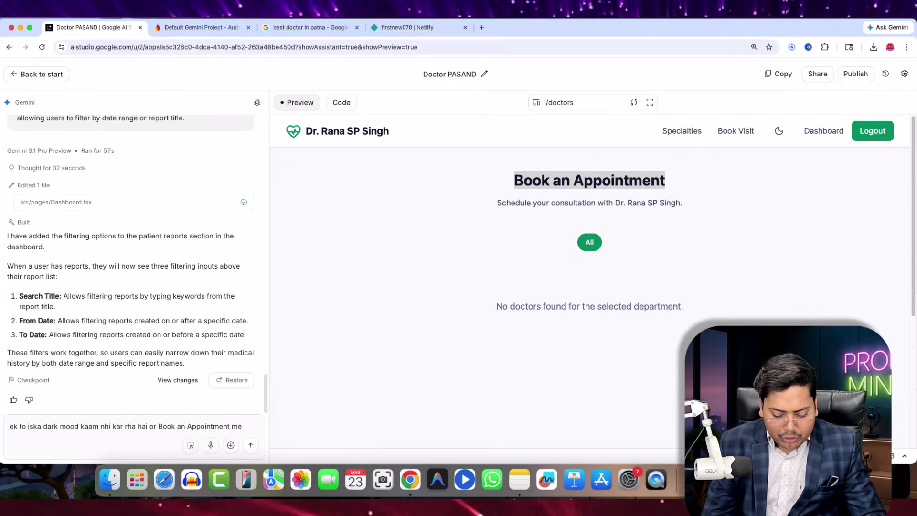
{"action": "type", "text": "koi form nhi aa rha ha"}
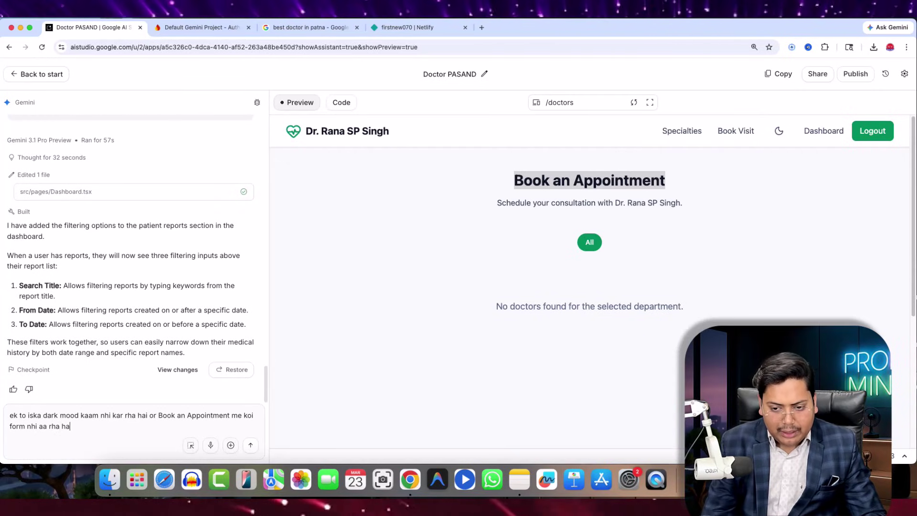
{"action": "type", "text": "i jisse"}
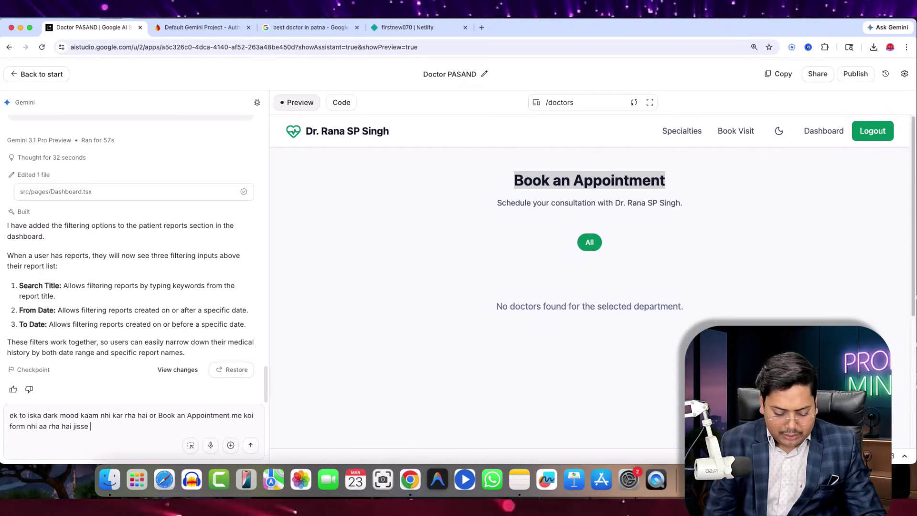
{"action": "type", "text": " book ki"}
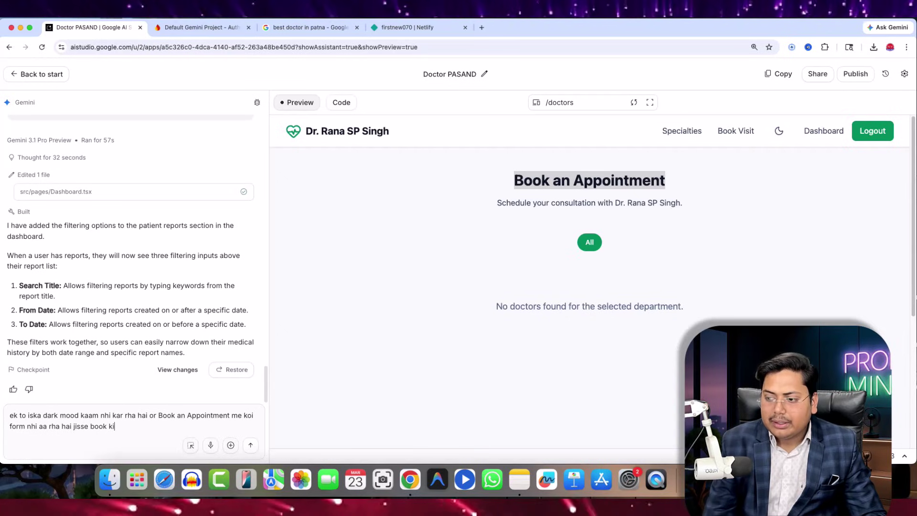
{"action": "type", "text": "ya jaa s"}
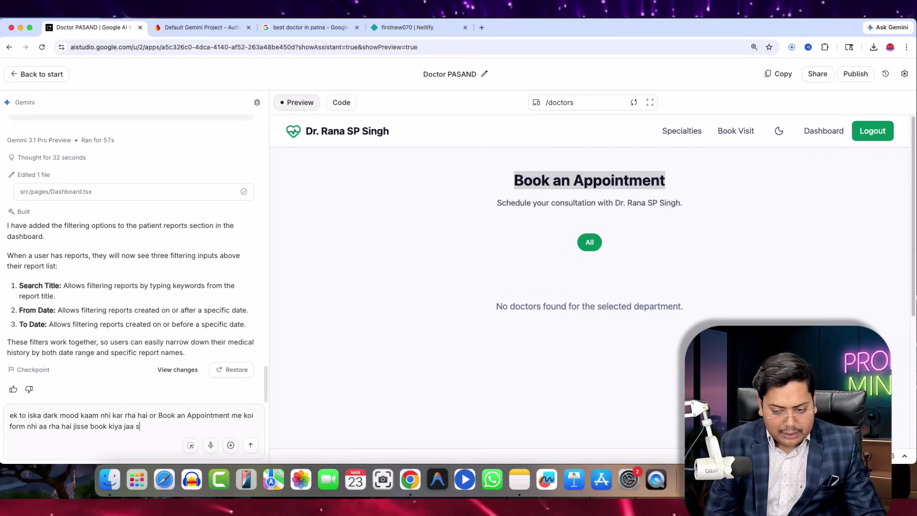
{"action": "type", "text": "ake"}
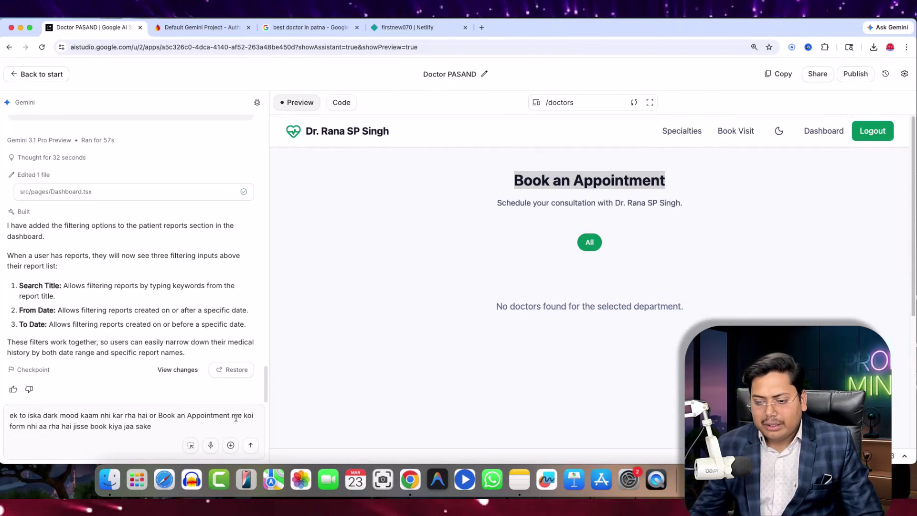
- Send the dark-mode and booking-form complaint to Gemini and view the admin Doctors tab
{"action": "left_click", "coordinate": [251, 445]}
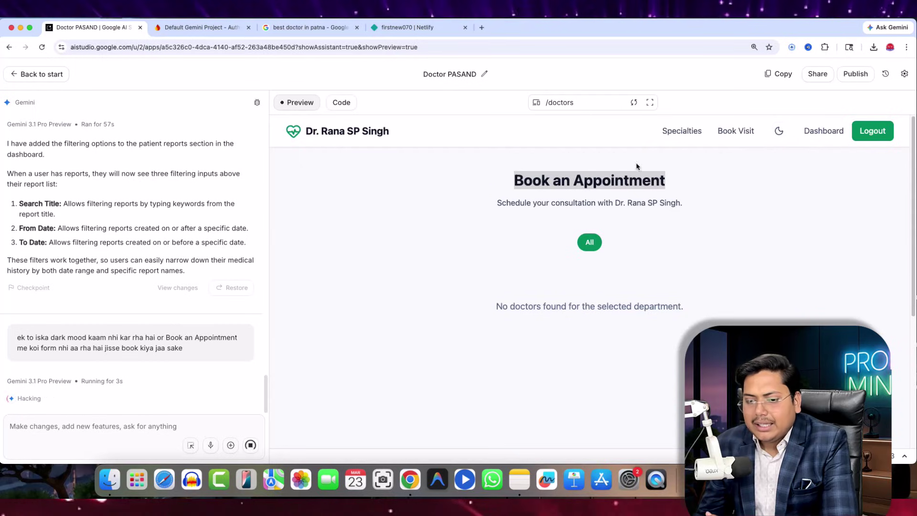
{"action": "left_click", "coordinate": [826, 131]}
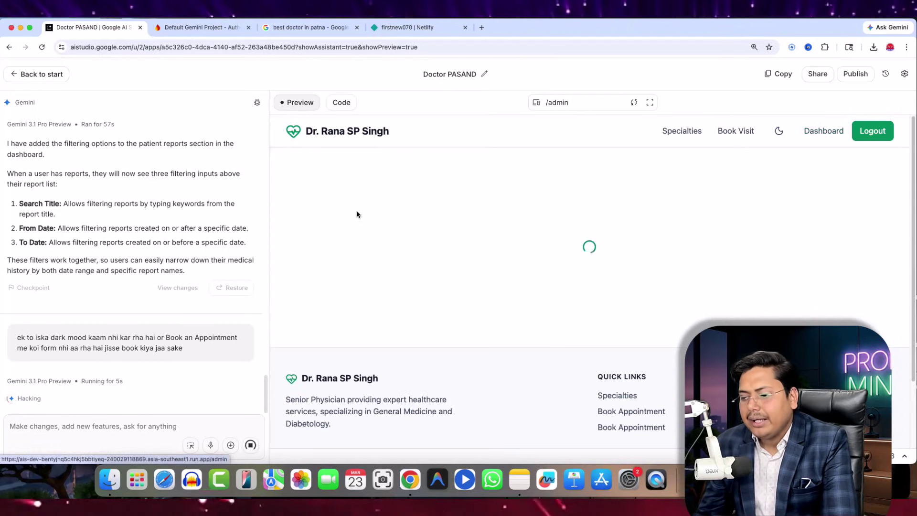
{"action": "scroll", "coordinate": [525, 200], "scroll_direction": "down", "scroll_amount": 5}
{"action": "scroll", "coordinate": [442, 227], "scroll_direction": "up", "scroll_amount": 4}
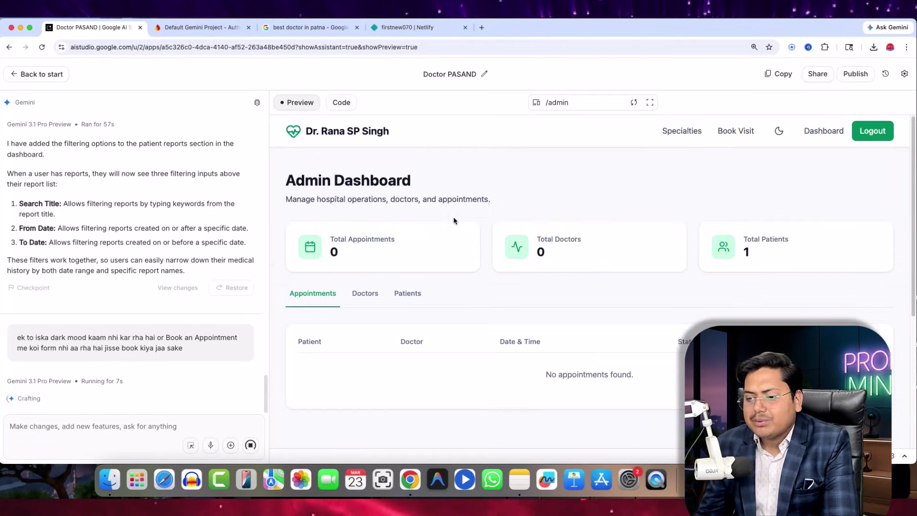
{"action": "left_click", "coordinate": [365, 292]}
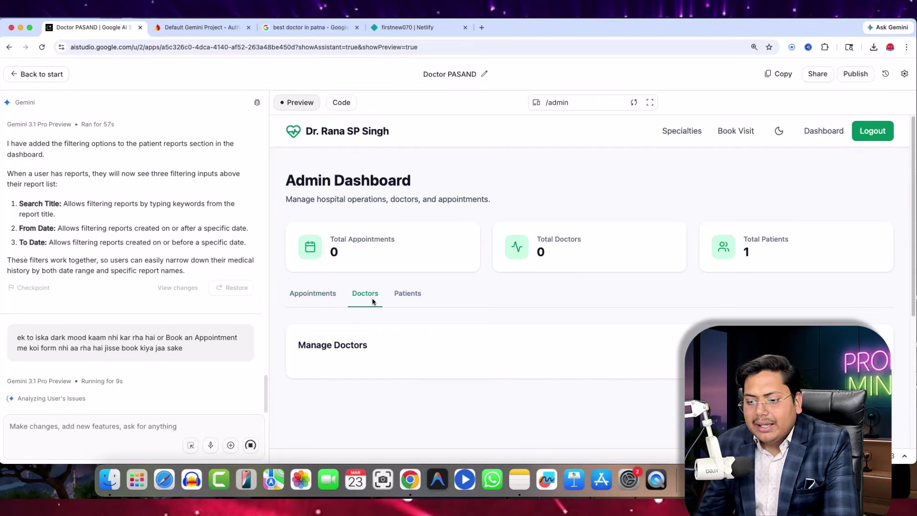
- Open the Add Doctor form and select the existing text in its Name field
{"action": "scroll", "coordinate": [690, 263], "scroll_direction": "down", "scroll_amount": 3}
{"action": "left_click", "coordinate": [874, 234]}
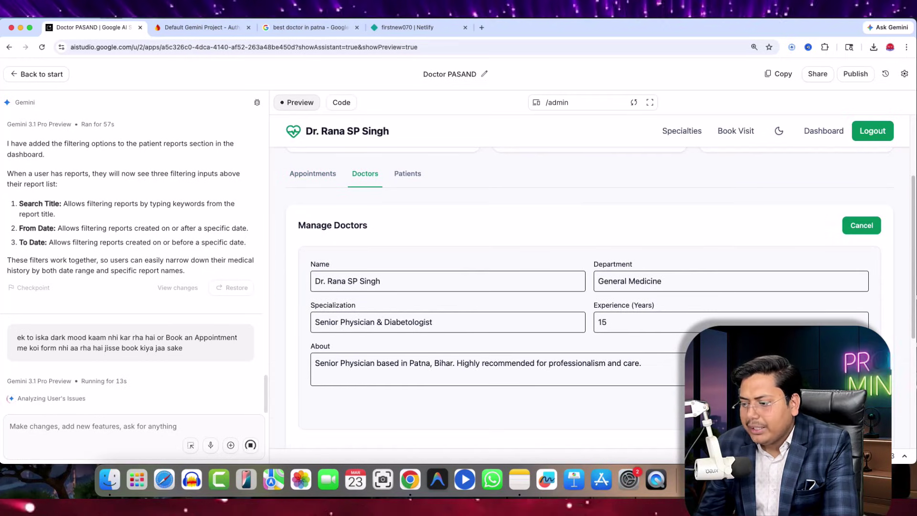
{"action": "left_click", "coordinate": [862, 226]}
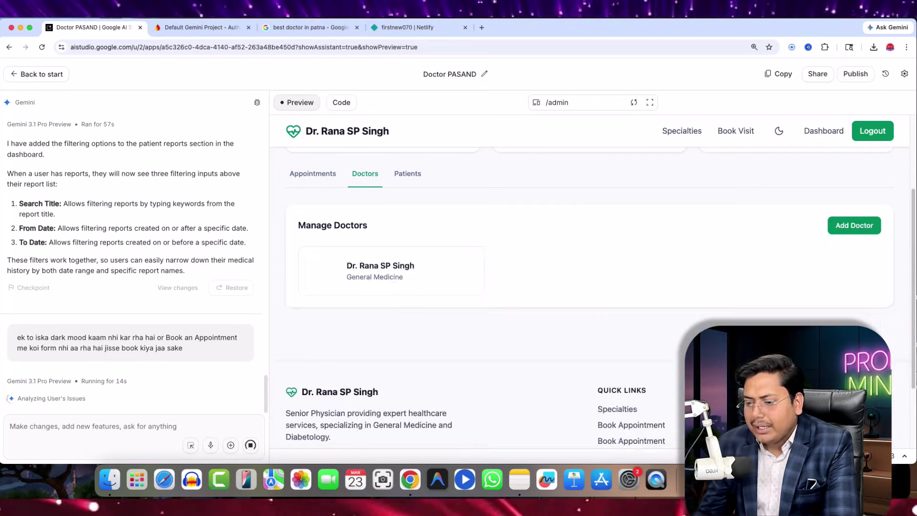
{"action": "left_click", "coordinate": [863, 227]}
{"action": "left_click_drag", "start_coordinate": [387, 281], "coordinate": [229, 281]}
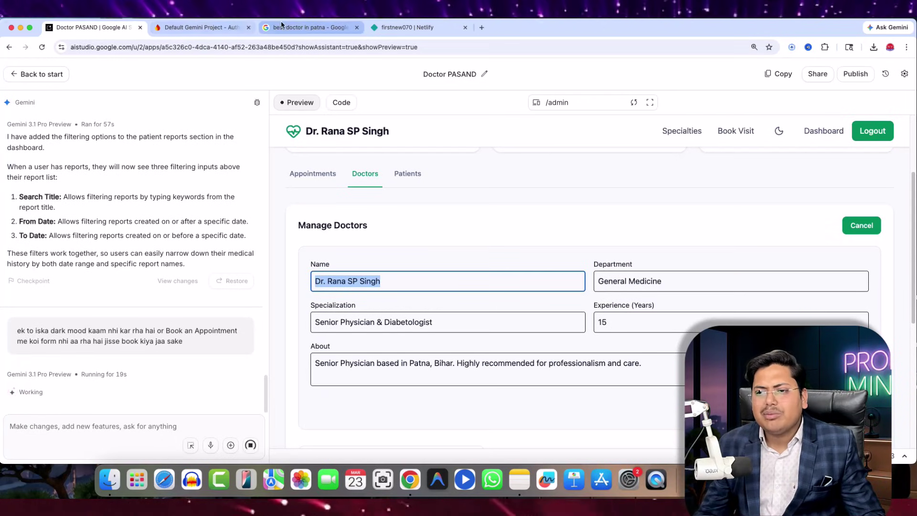
- Copy another doctor's name from the 'best doctor in patna' results and reselect the Name field
{"action": "left_click", "coordinate": [308, 28]}
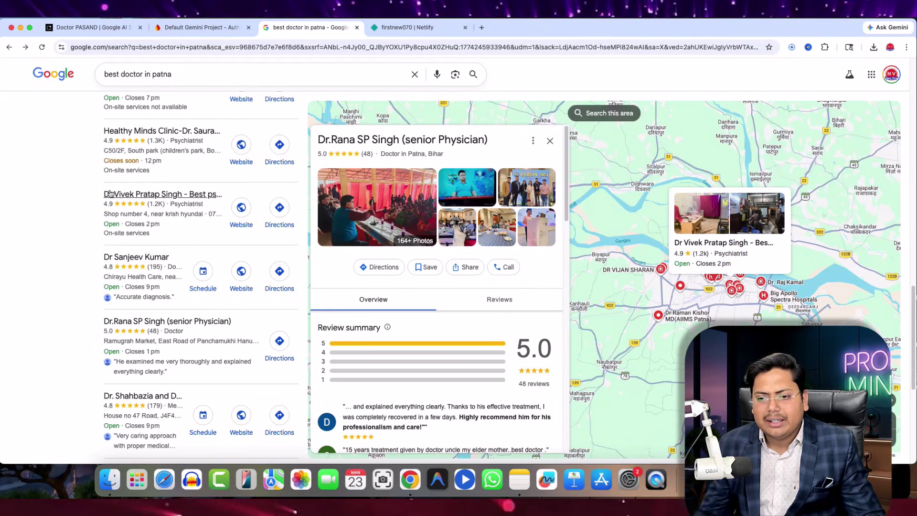
{"action": "left_click_drag", "start_coordinate": [177, 192], "coordinate": [182, 193]}
{"action": "key", "text": "super+c"}
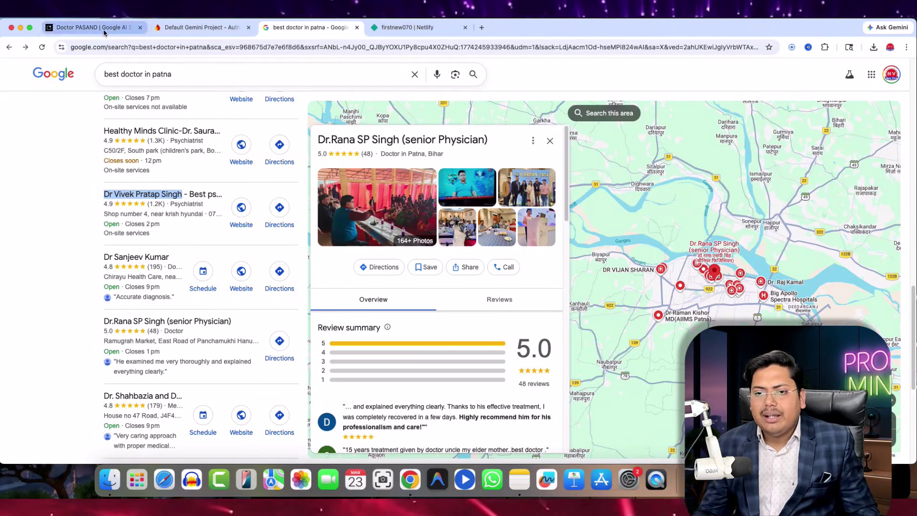
{"action": "left_click", "coordinate": [86, 28]}
{"action": "left_click_drag", "start_coordinate": [388, 281], "coordinate": [268, 285]}
- Paste the copied name to save a second doctor, then browse the home and Specialties pages
{"action": "key", "text": "super+v"}
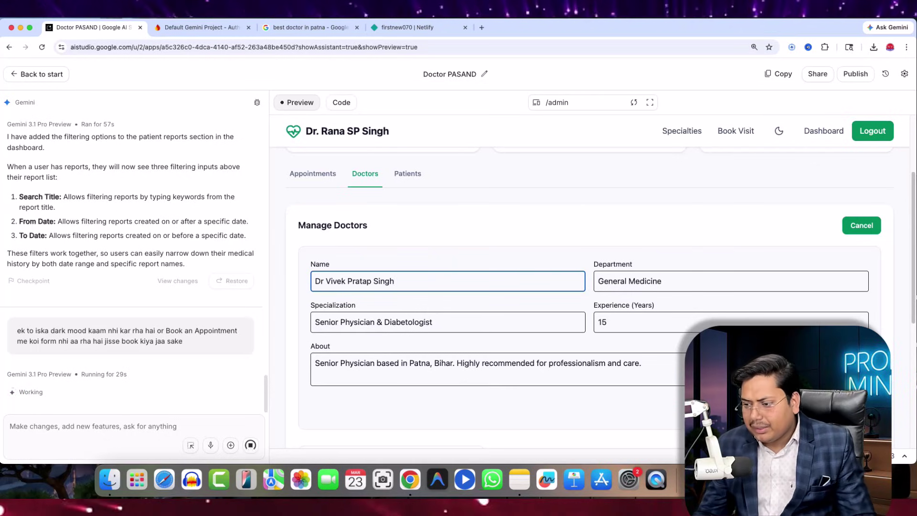
{"action": "key", "text": "Return"}
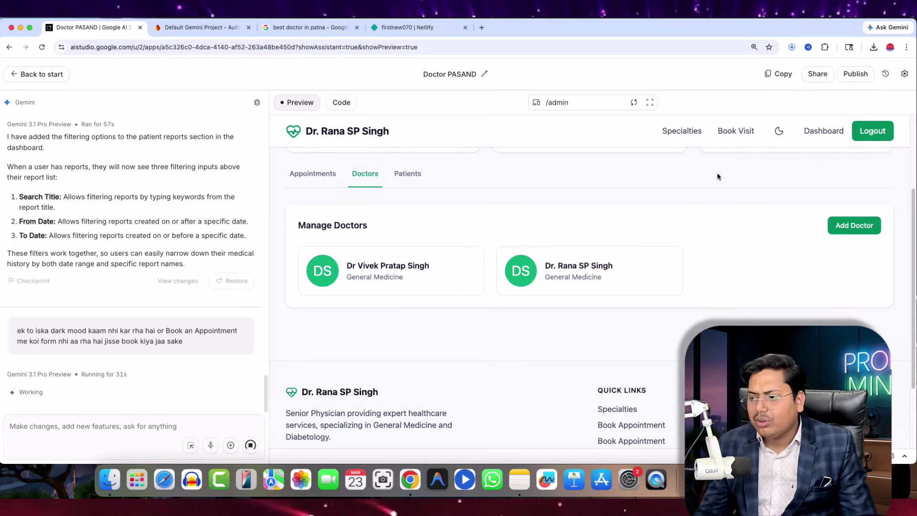
{"action": "left_click", "coordinate": [682, 131]}
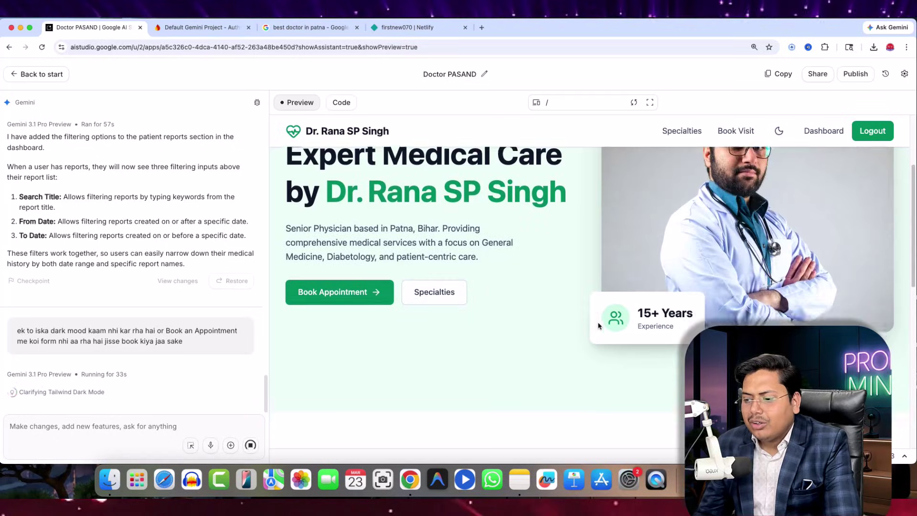
{"action": "scroll", "coordinate": [475, 303], "scroll_direction": "down", "scroll_amount": 10}
{"action": "scroll", "coordinate": [477, 305], "scroll_direction": "up", "scroll_amount": 12}
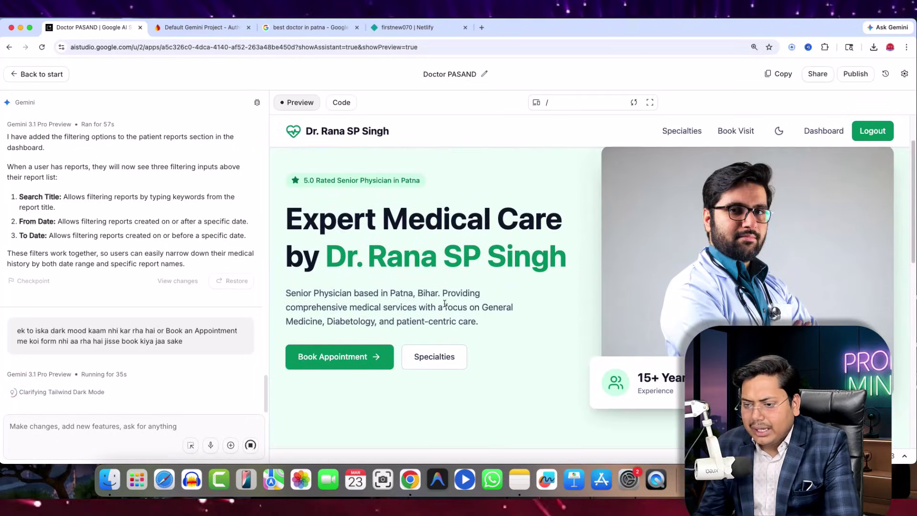
{"action": "left_click", "coordinate": [433, 348]}
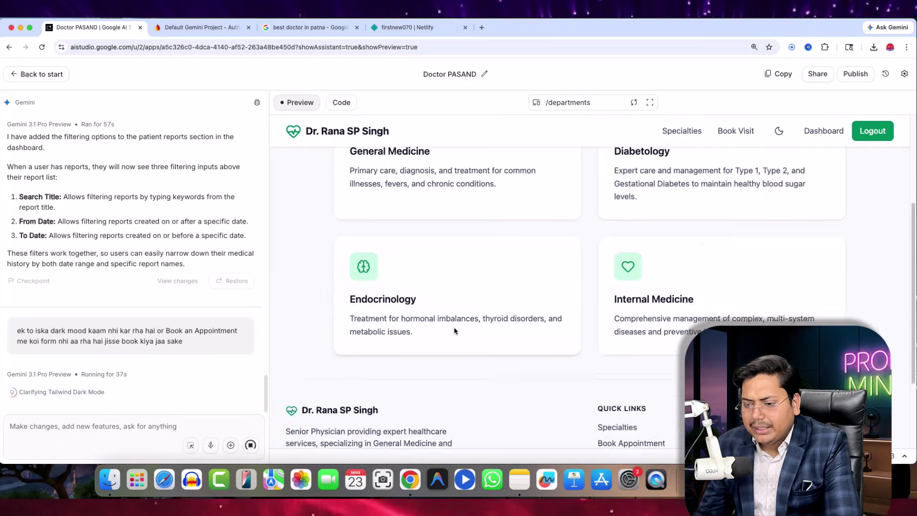
{"action": "scroll", "coordinate": [454, 331], "scroll_direction": "down", "scroll_amount": 3}
{"action": "left_click", "coordinate": [688, 128]}
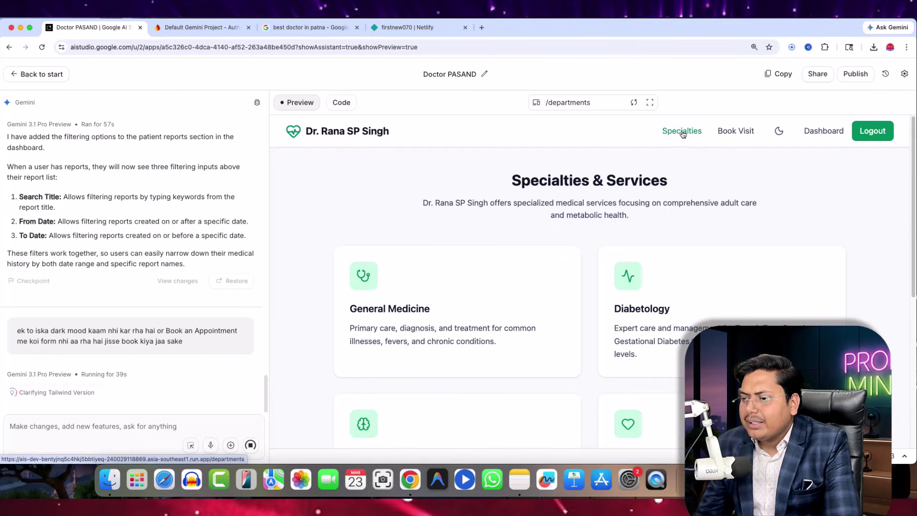
- Check the admin Patients, Appointments and Doctors lists, then view Book an Appointment with two doctors
{"action": "left_click", "coordinate": [816, 134]}
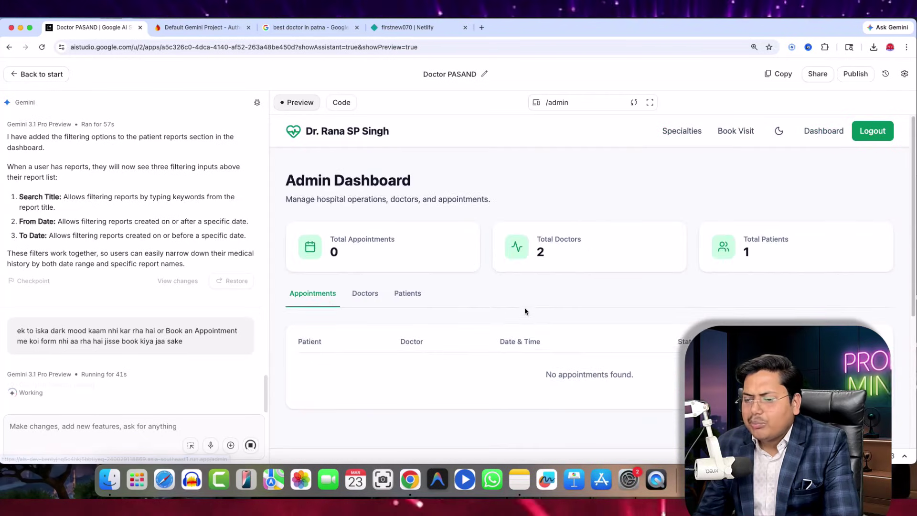
{"action": "scroll", "coordinate": [524, 307], "scroll_direction": "down", "scroll_amount": 10}
{"action": "scroll", "coordinate": [416, 302], "scroll_direction": "up", "scroll_amount": 10}
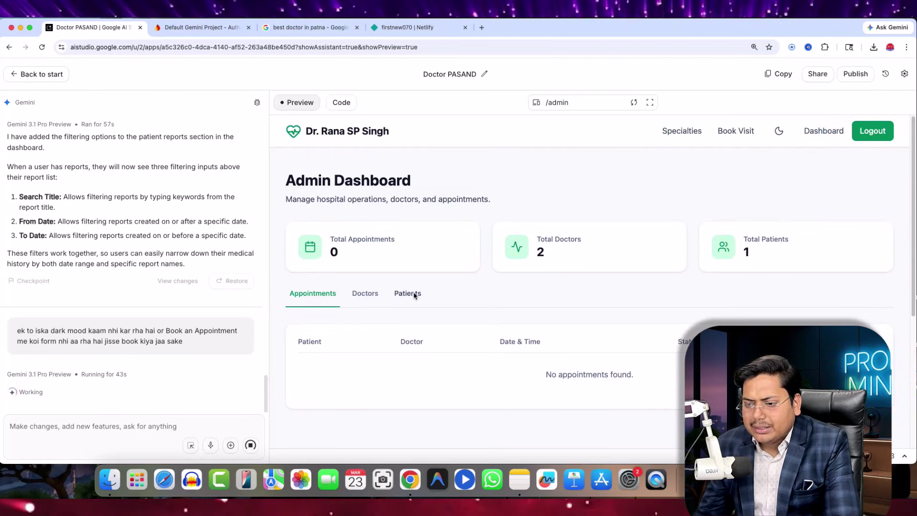
{"action": "left_click", "coordinate": [408, 293]}
{"action": "left_click_drag", "start_coordinate": [280, 368], "coordinate": [420, 369]}
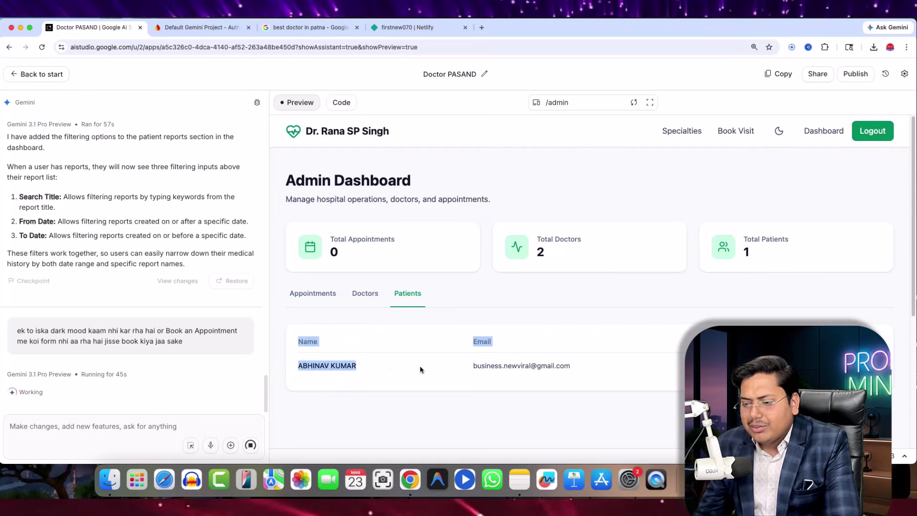
{"action": "left_click", "coordinate": [420, 370]}
{"action": "left_click", "coordinate": [305, 304]}
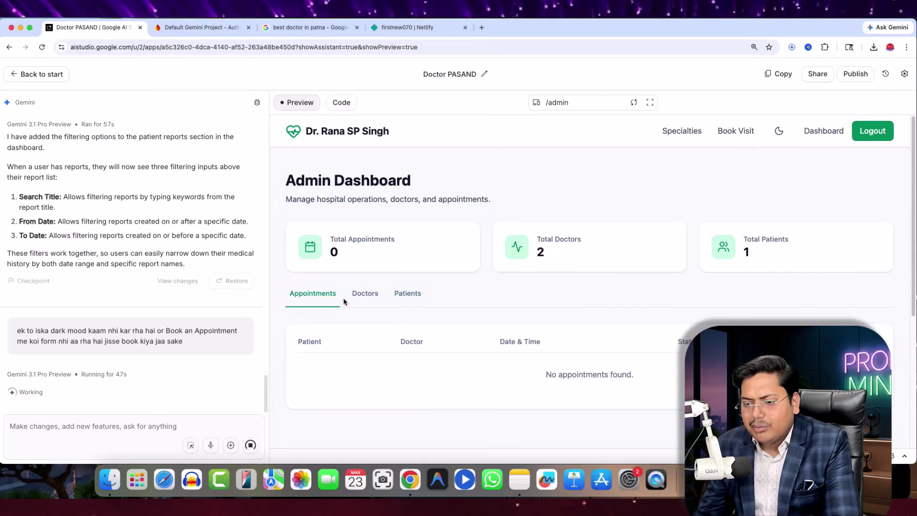
{"action": "left_click", "coordinate": [369, 294]}
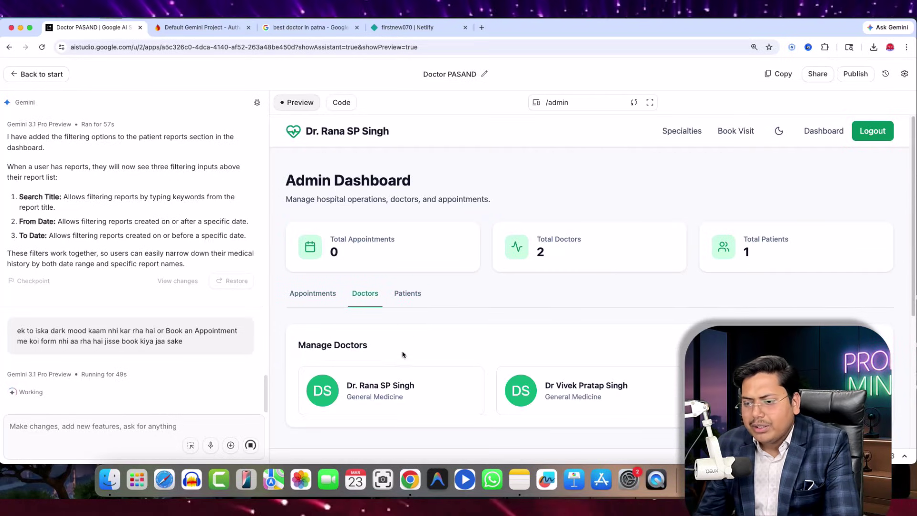
{"action": "left_click", "coordinate": [739, 132]}
{"action": "scroll", "coordinate": [465, 336], "scroll_direction": "down", "scroll_amount": 5}
- Try Book Appointment on the two doctor cards
{"action": "scroll", "coordinate": [485, 366], "scroll_direction": "up", "scroll_amount": 5}
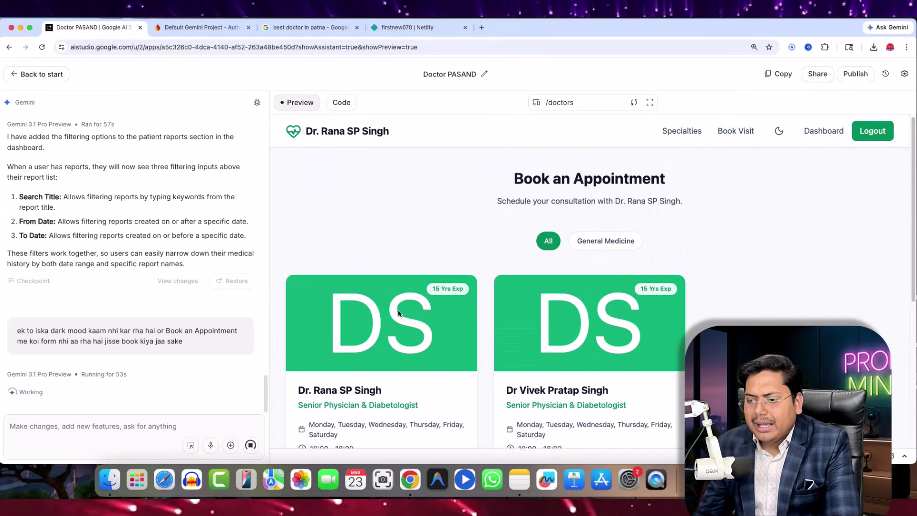
{"action": "scroll", "coordinate": [411, 334], "scroll_direction": "down", "scroll_amount": 2}
{"action": "left_click", "coordinate": [380, 399]}
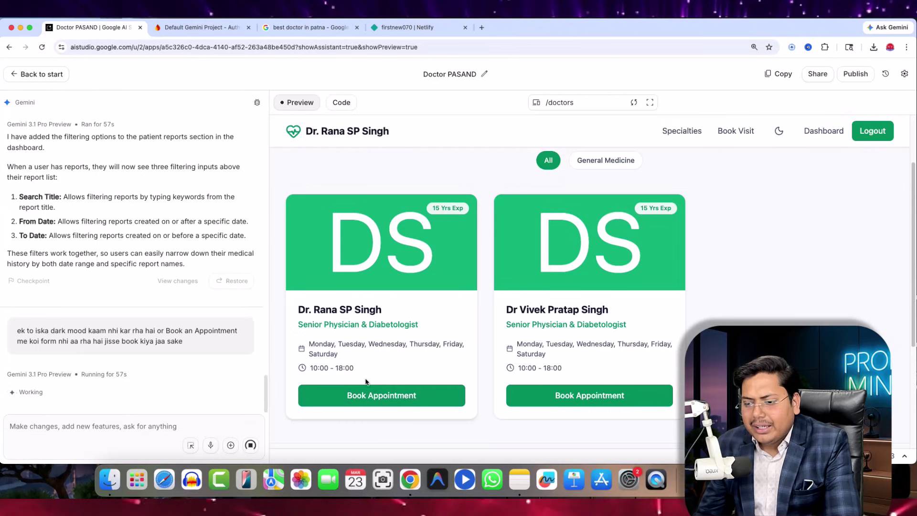
{"action": "left_click", "coordinate": [573, 398]}
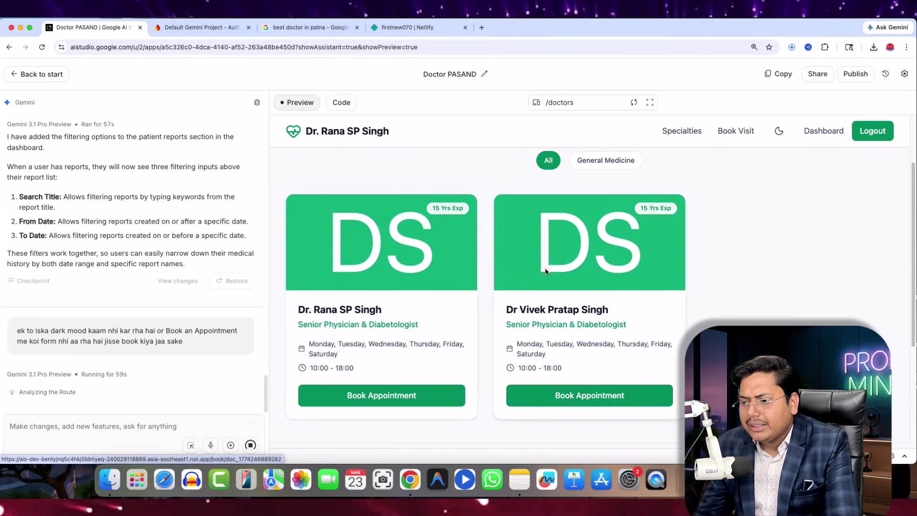
- Toggle the General Medicine and All filters, then open Chat settings showing Gemini 3.1 Pro Preview
{"action": "left_click", "coordinate": [596, 162]}
{"action": "left_click", "coordinate": [549, 160]}
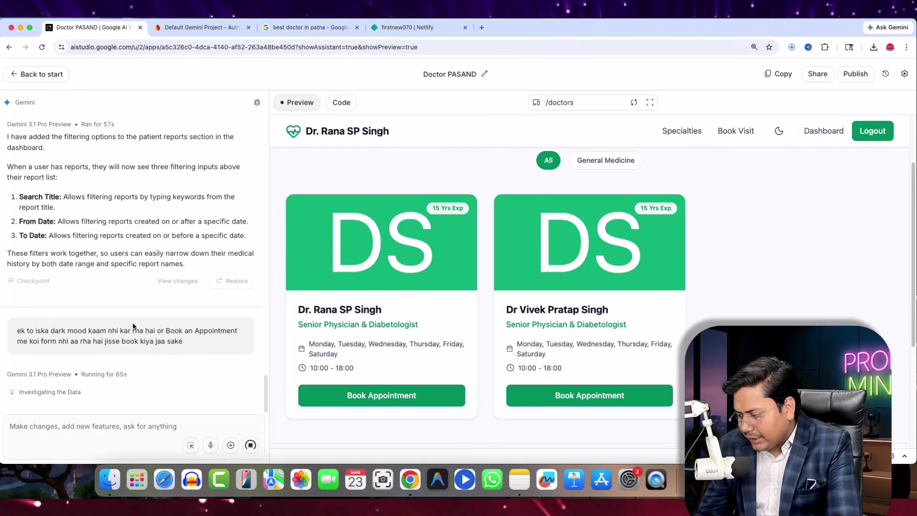
{"action": "scroll", "coordinate": [483, 319], "scroll_direction": "down", "scroll_amount": 4}
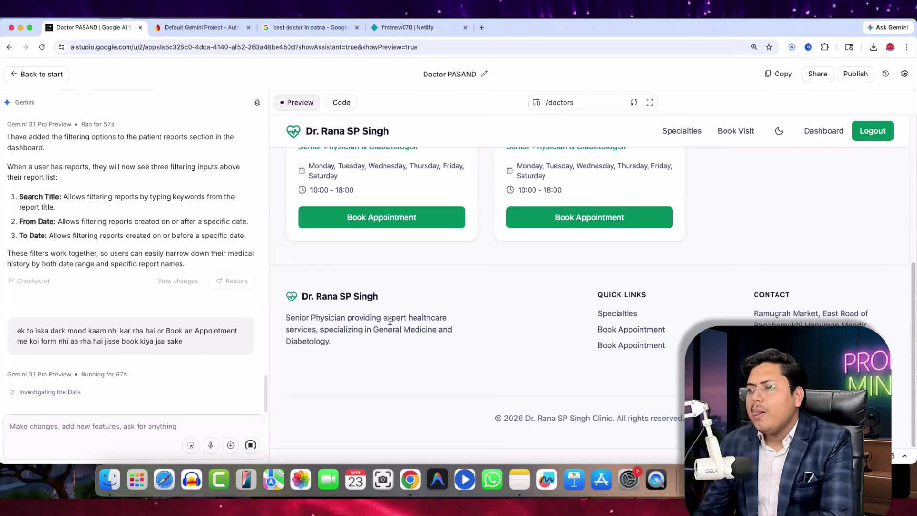
{"action": "left_click", "coordinate": [903, 74]}
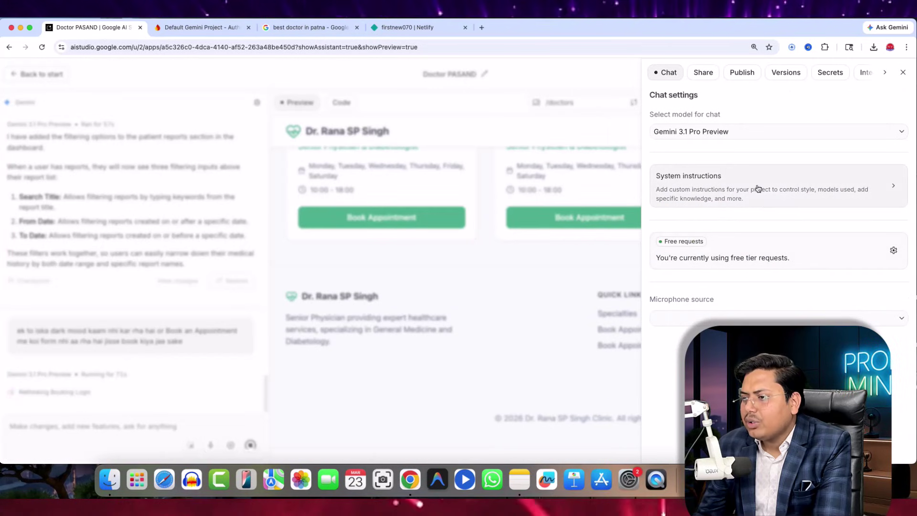
- Close Chat settings and expand Gemini's progress while it fixes dark mode and adds a booking form
{"action": "left_click", "coordinate": [588, 85]}
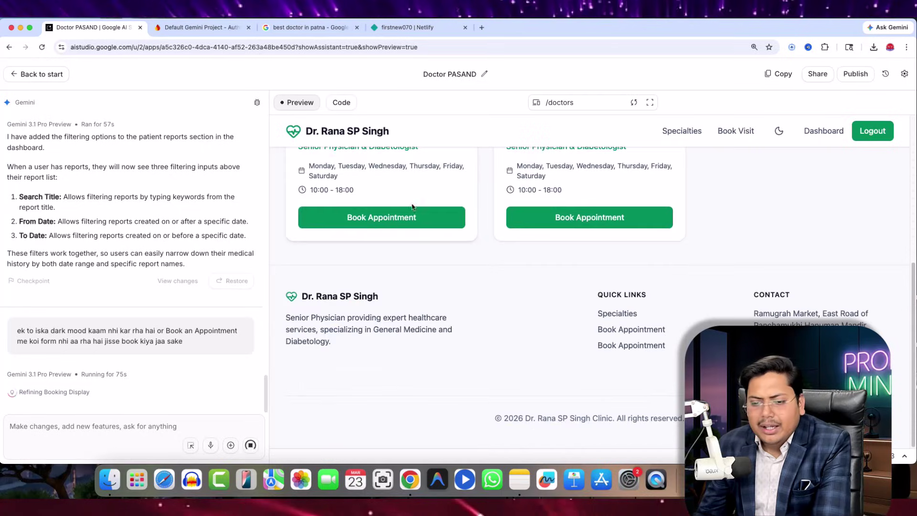
{"action": "left_click", "coordinate": [53, 394]}
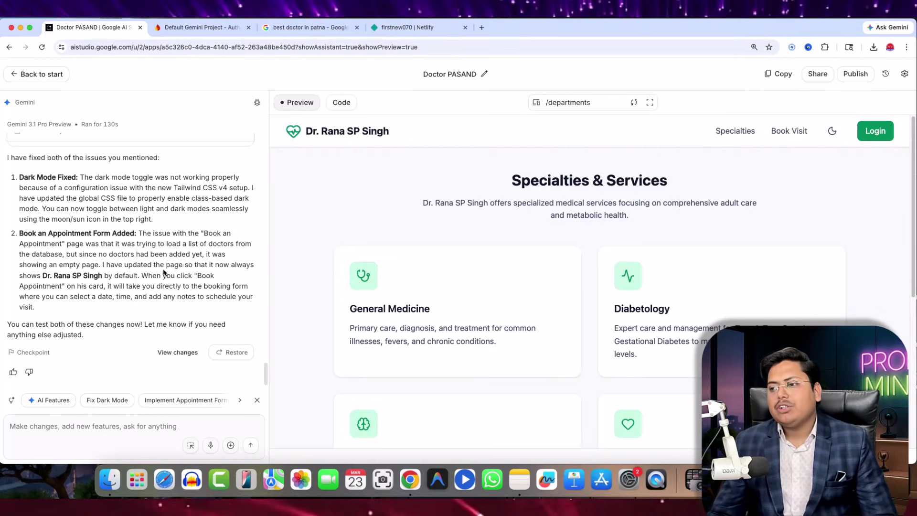
- Show the clinic preview fullscreen and scroll through its home page
{"action": "left_click", "coordinate": [650, 103]}
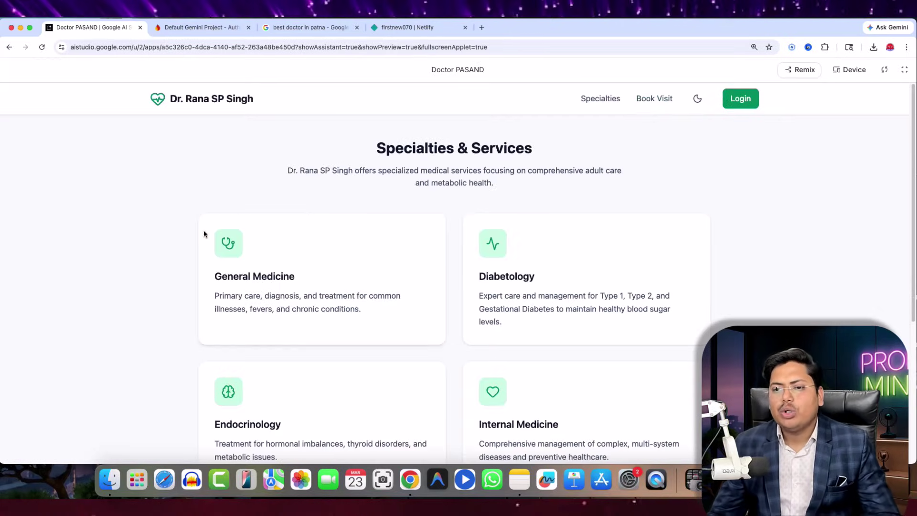
{"action": "scroll", "coordinate": [317, 237], "scroll_direction": "down", "scroll_amount": 5}
{"action": "scroll", "coordinate": [520, 94], "scroll_direction": "up", "scroll_amount": 5}
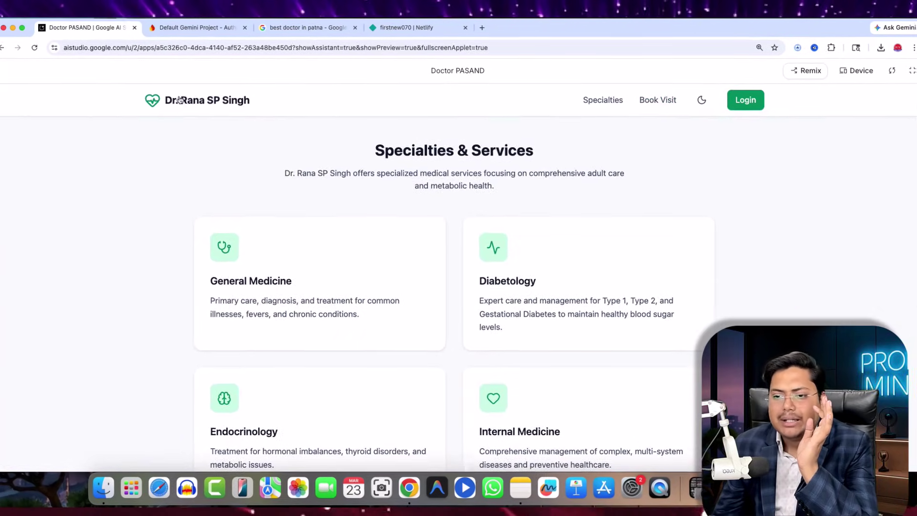
{"action": "left_click", "coordinate": [173, 107]}
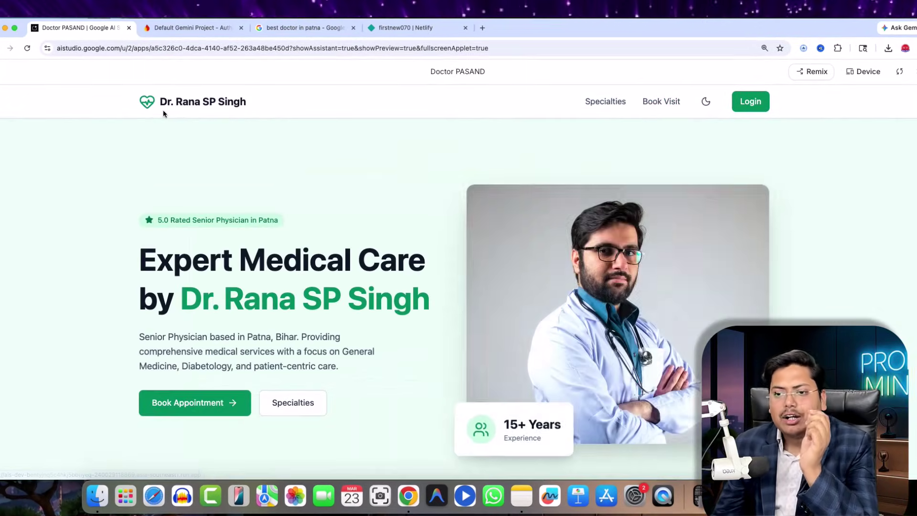
{"action": "scroll", "coordinate": [436, 281], "scroll_direction": "down", "scroll_amount": 10}
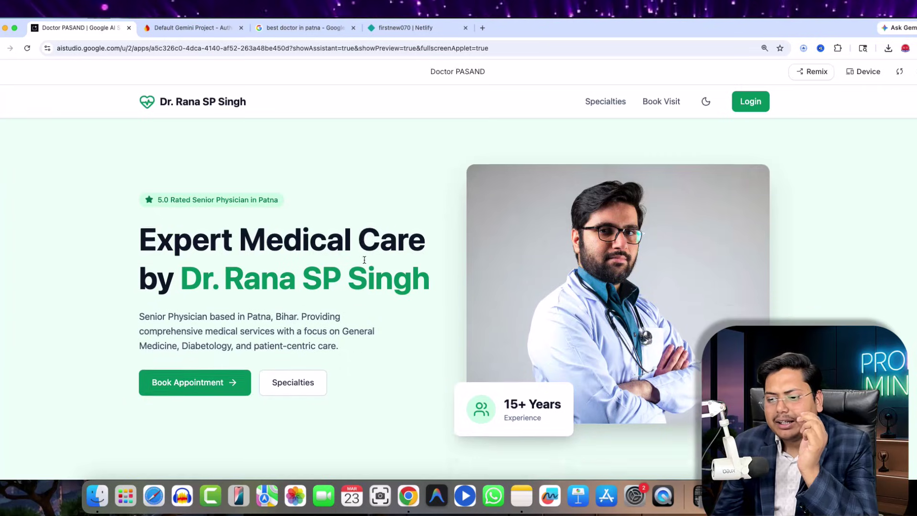
{"action": "scroll", "coordinate": [411, 272], "scroll_direction": "up", "scroll_amount": 10}
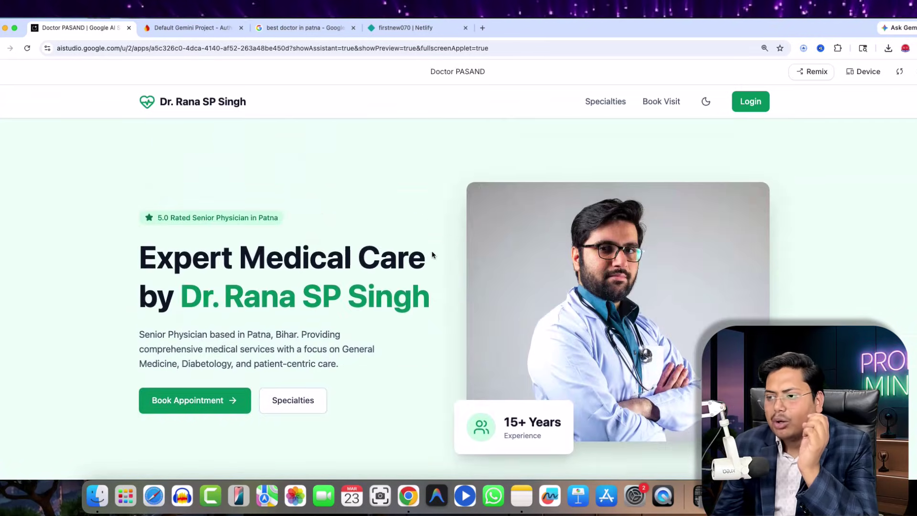
{"action": "scroll", "coordinate": [375, 281], "scroll_direction": "down", "scroll_amount": 2}
{"action": "scroll", "coordinate": [376, 282], "scroll_direction": "down", "scroll_amount": 8}
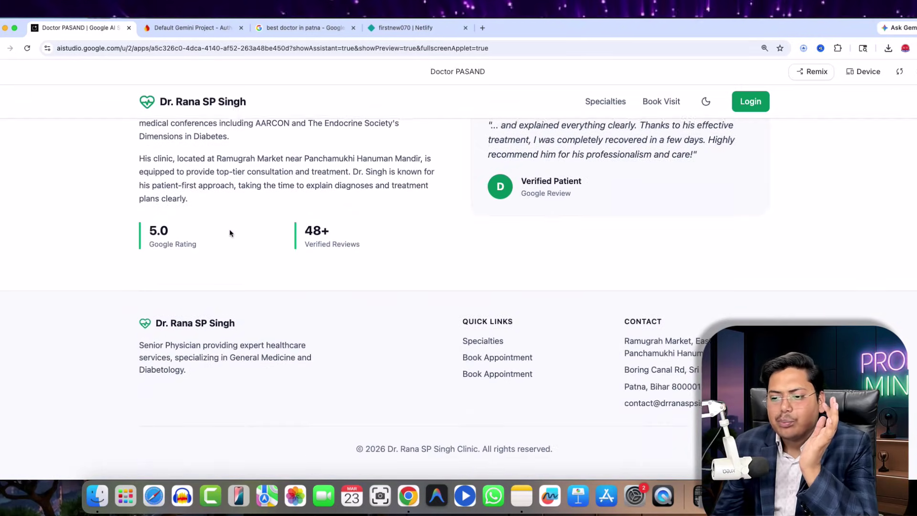
{"action": "scroll", "coordinate": [385, 238], "scroll_direction": "up", "scroll_amount": 10}
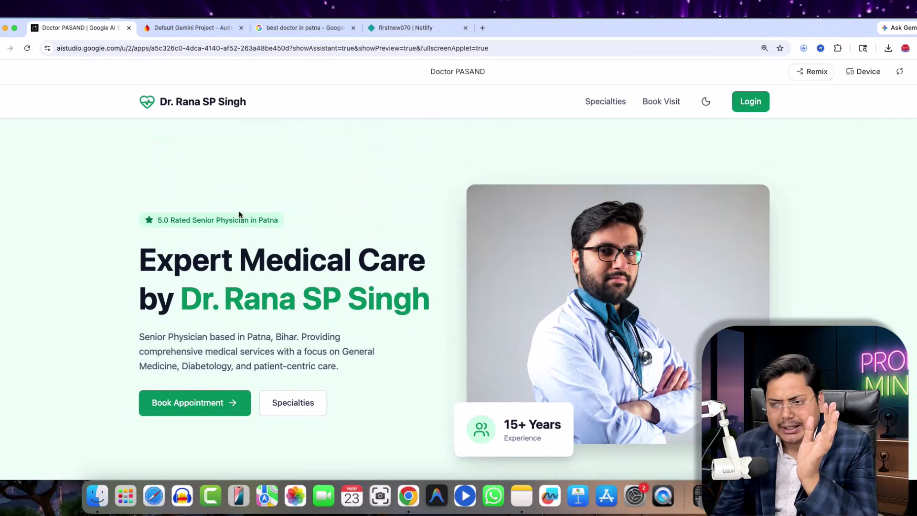
{"action": "scroll", "coordinate": [377, 361], "scroll_direction": "down", "scroll_amount": 3}
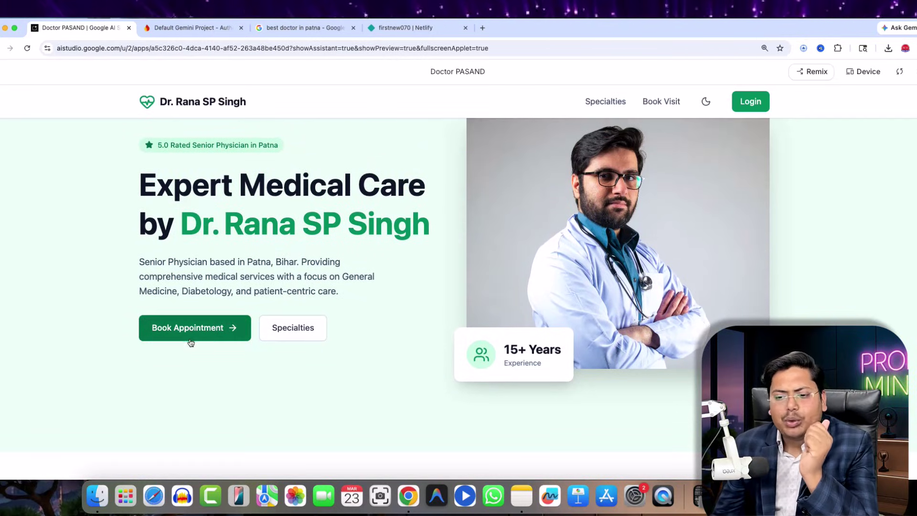
{"action": "left_click", "coordinate": [189, 334]}
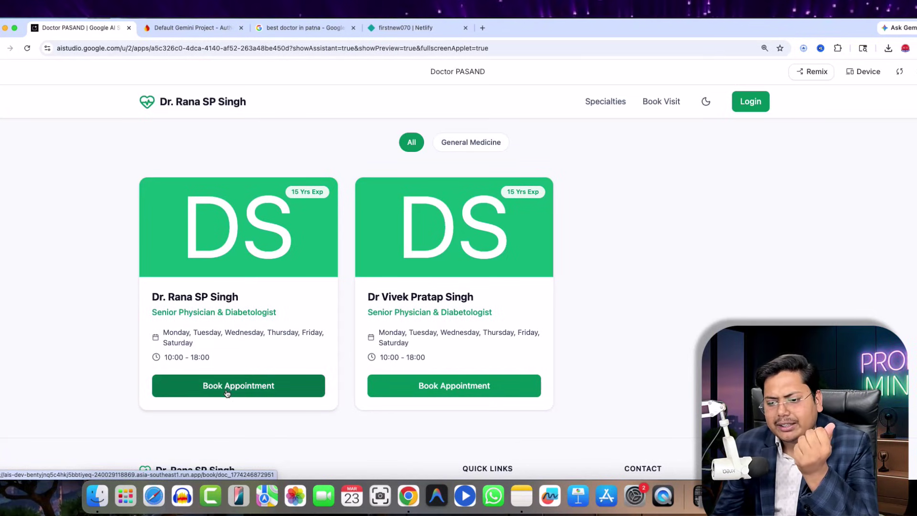
{"action": "left_click", "coordinate": [257, 386]}
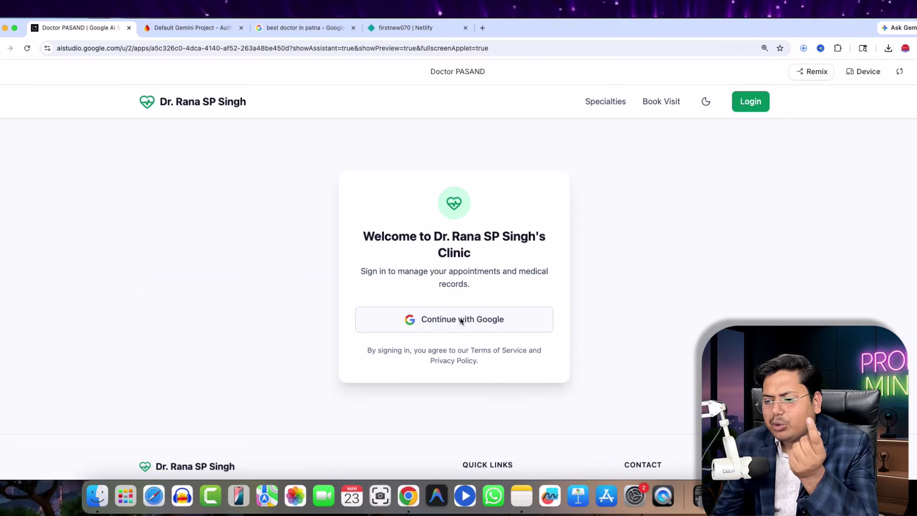
{"action": "left_click", "coordinate": [449, 323]}
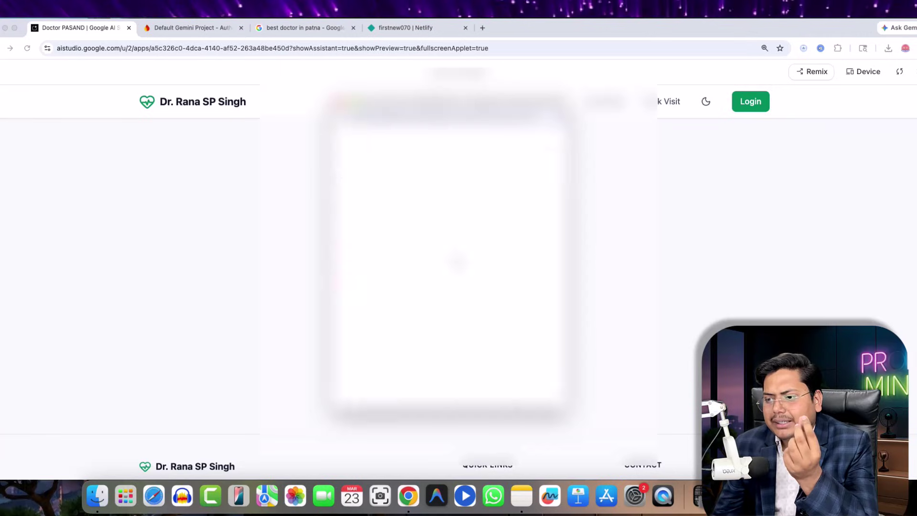
- Sign in to the clinic app with a Google account and approve the consent screen
{"action": "scroll", "coordinate": [444, 267], "scroll_direction": "down", "scroll_amount": 5}
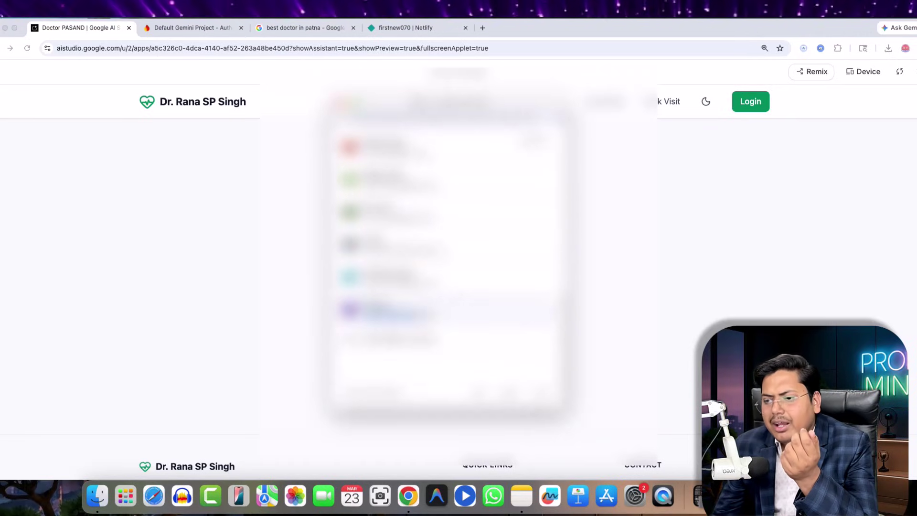
{"action": "left_click", "coordinate": [467, 321]}
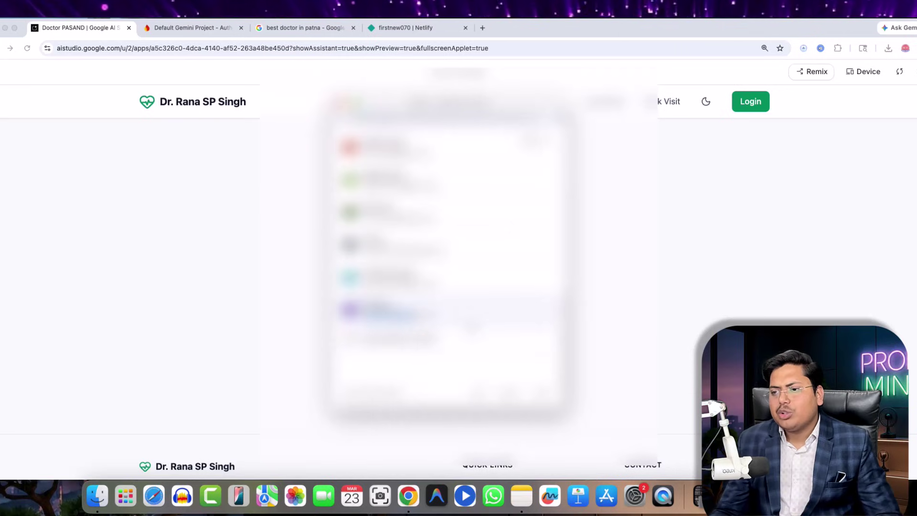
{"action": "scroll", "coordinate": [467, 308], "scroll_direction": "down", "scroll_amount": 5}
{"action": "left_click", "coordinate": [498, 356]}
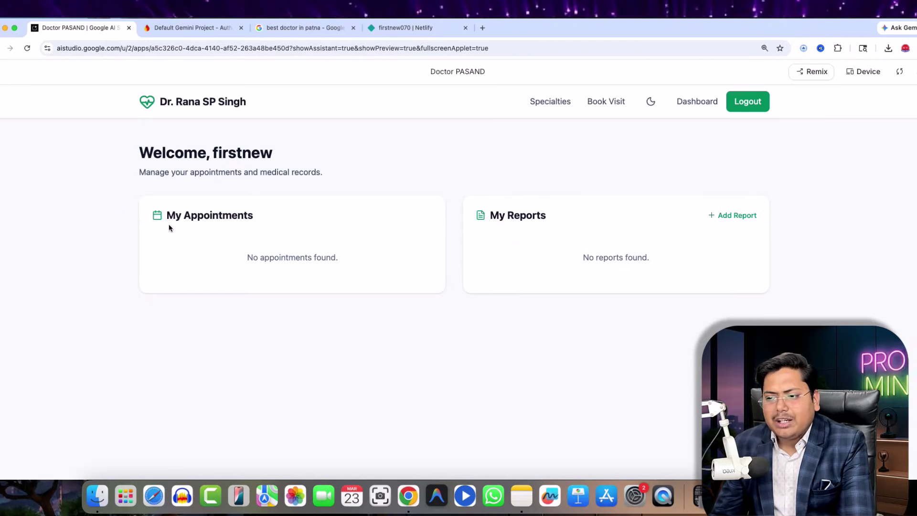
- Add a report with placeholder title 'rtfgbfgb', notes 'gfdsgdfs' and illustration prompt 'dfgfdgdf'
{"action": "left_click", "coordinate": [731, 215]}
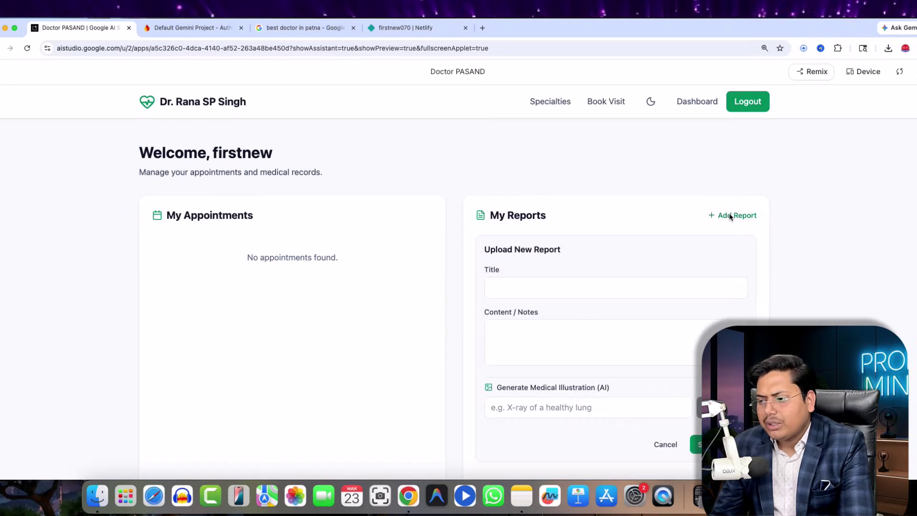
{"action": "left_click", "coordinate": [518, 286]}
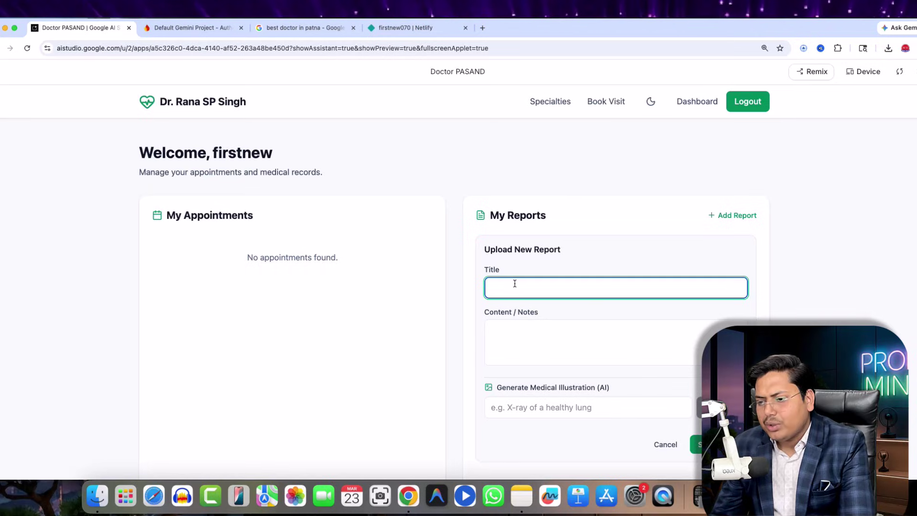
{"action": "left_click", "coordinate": [517, 344]}
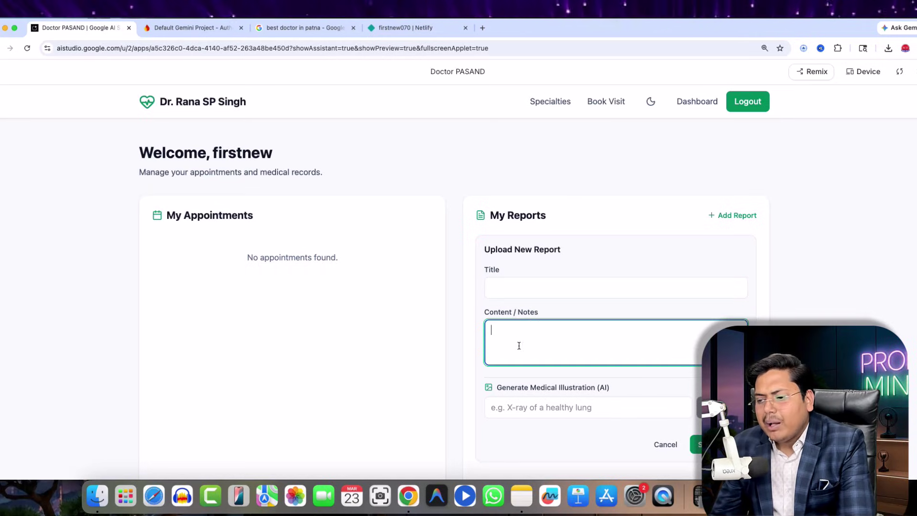
{"action": "left_click", "coordinate": [508, 414]}
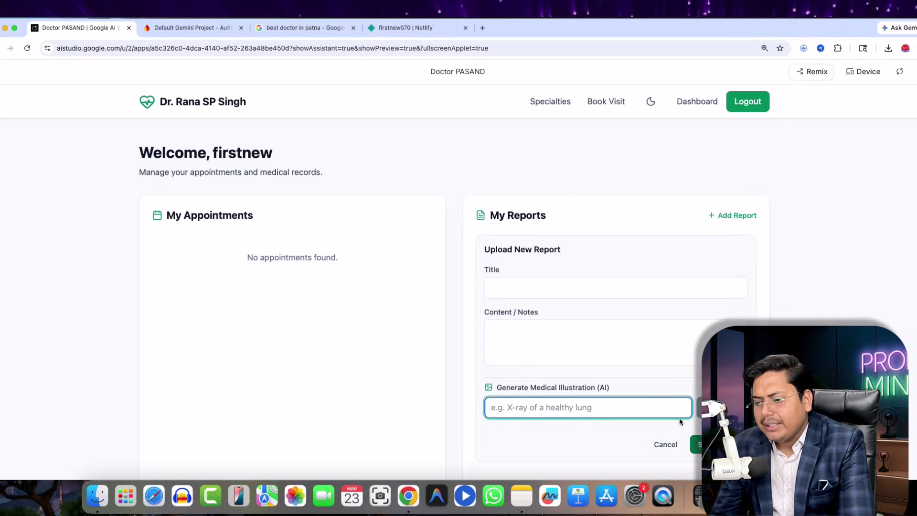
{"action": "left_click", "coordinate": [532, 282]}
{"action": "type", "text": "rtfgbfgb"}
{"action": "left_click", "coordinate": [511, 342]}
{"action": "type", "text": "gfdsgdfsg"}
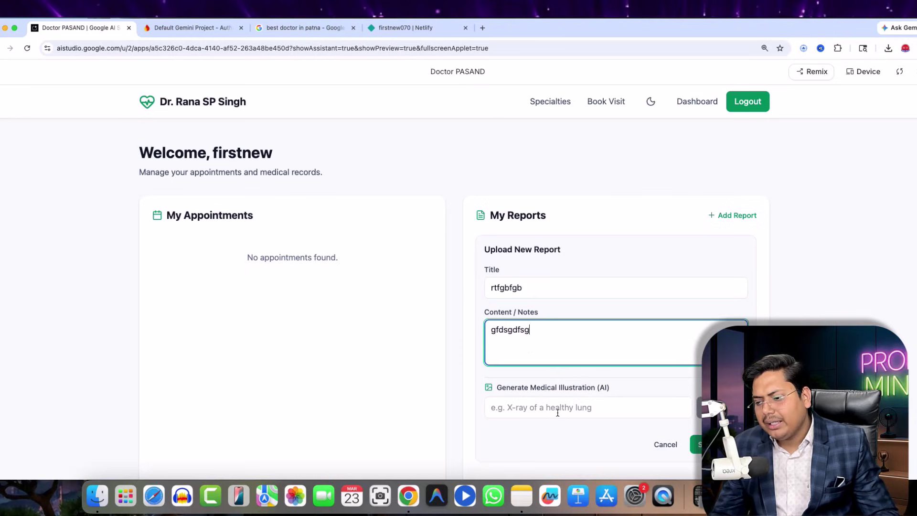
{"action": "left_click", "coordinate": [558, 412]}
{"action": "type", "text": "dfgfdgdf"}
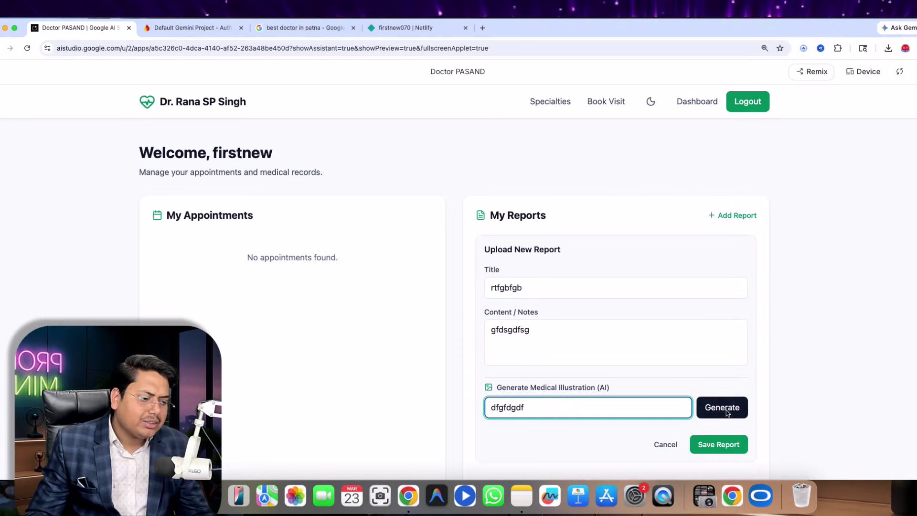
- Try generating the illustration, then dismiss the paid-key dialog and Gemini API error
{"action": "left_click", "coordinate": [722, 408]}
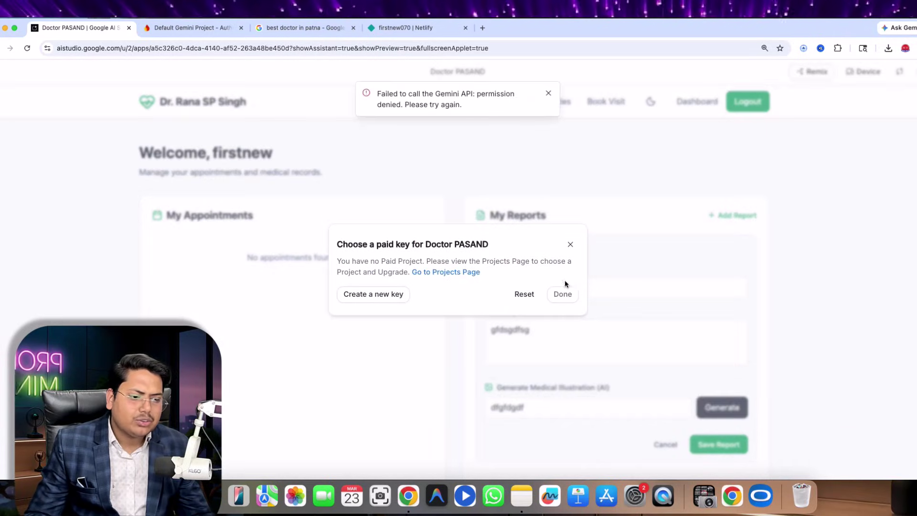
{"action": "left_click", "coordinate": [570, 244]}
{"action": "left_click", "coordinate": [549, 94]}
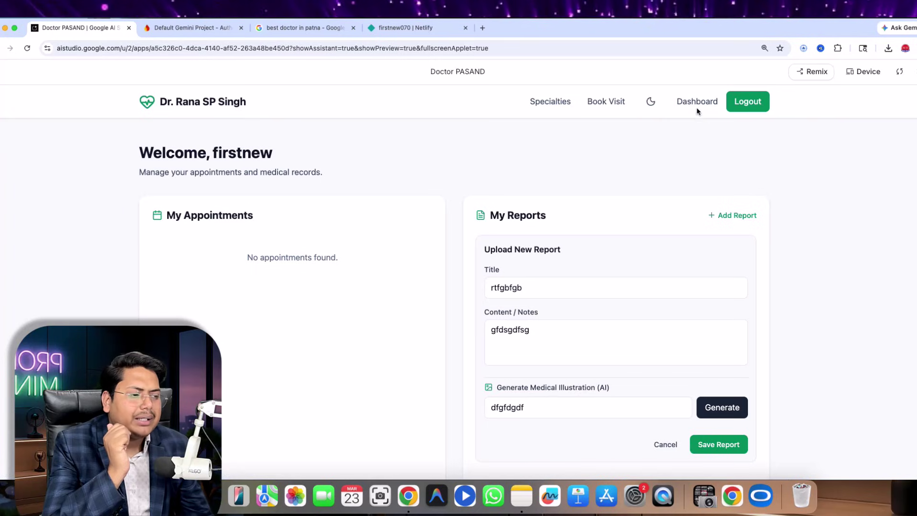
- Switch the clinic app to dark theme and browse its home, Specialties and Book Visit sections
{"action": "left_click_drag", "start_coordinate": [697, 103], "coordinate": [696, 106]}
{"action": "left_click", "coordinate": [650, 105]}
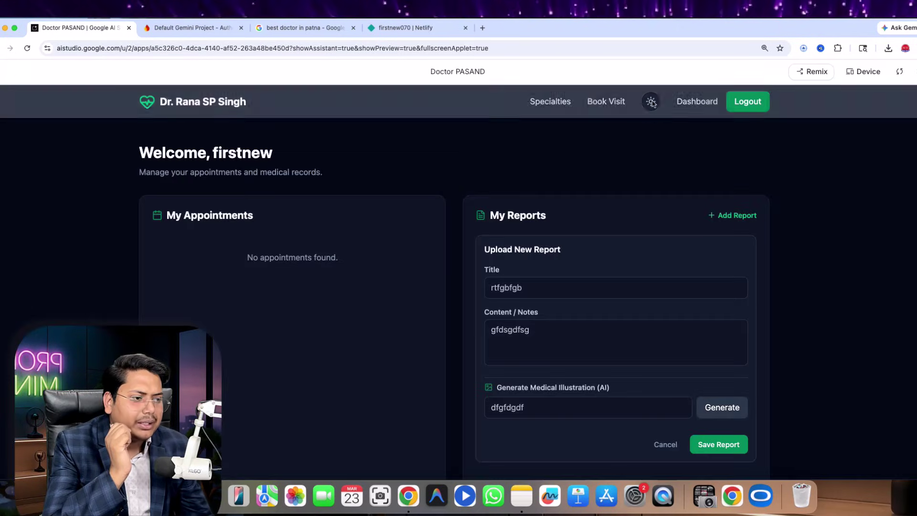
{"action": "left_click", "coordinate": [203, 112]}
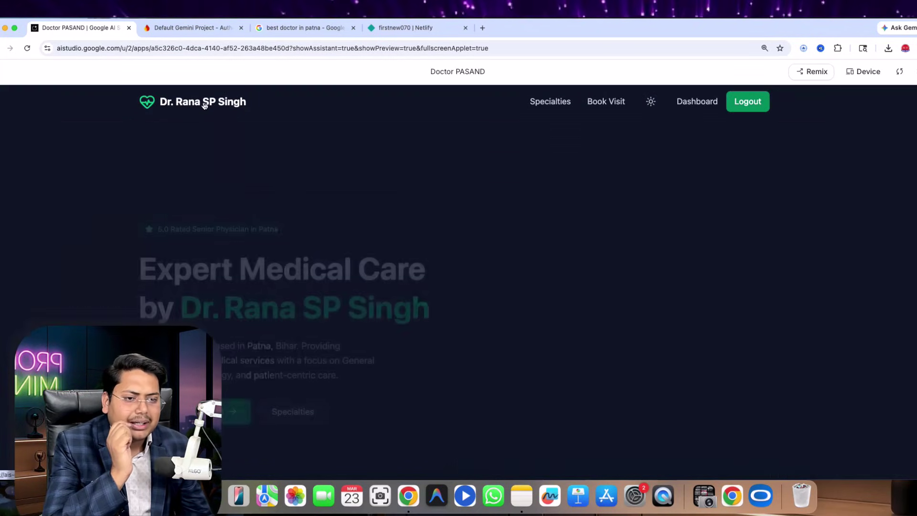
{"action": "scroll", "coordinate": [454, 385], "scroll_direction": "down", "scroll_amount": 15}
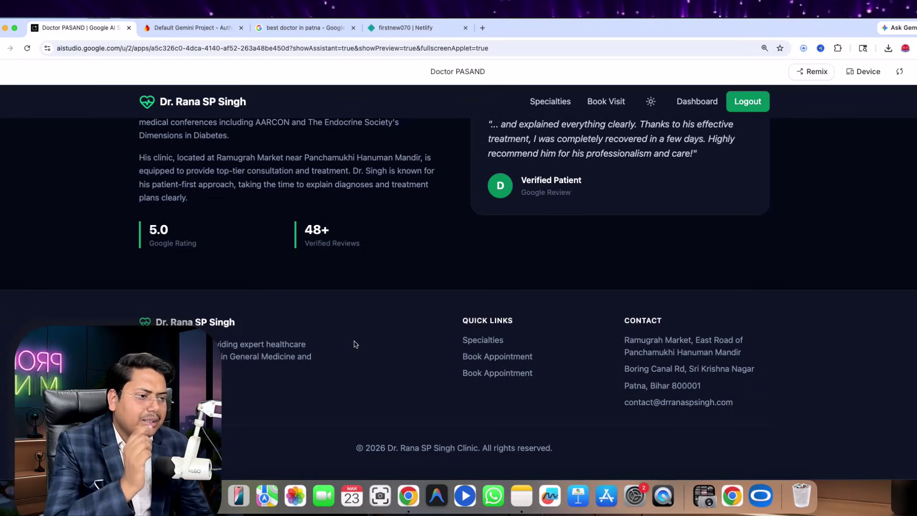
{"action": "scroll", "coordinate": [354, 344], "scroll_direction": "up", "scroll_amount": 15}
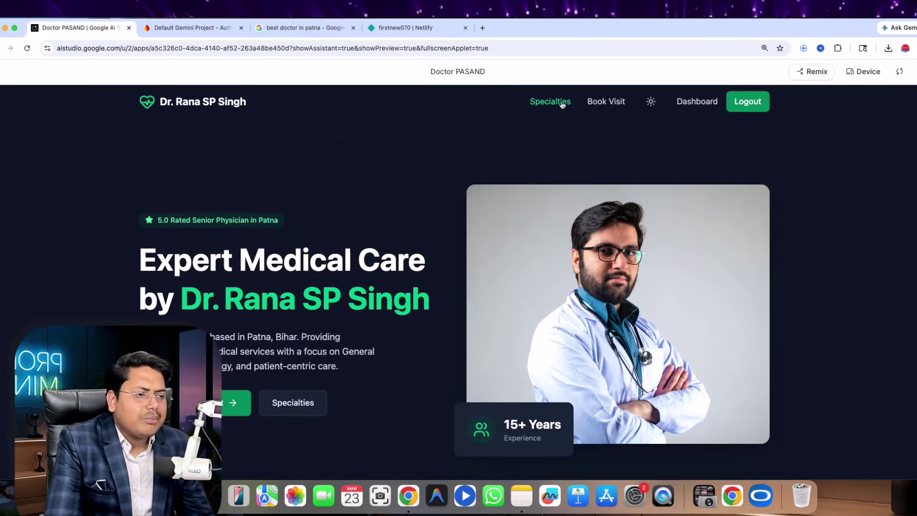
{"action": "left_click", "coordinate": [551, 102]}
{"action": "left_click", "coordinate": [605, 102]}
{"action": "scroll", "coordinate": [363, 287], "scroll_direction": "down", "scroll_amount": 5}
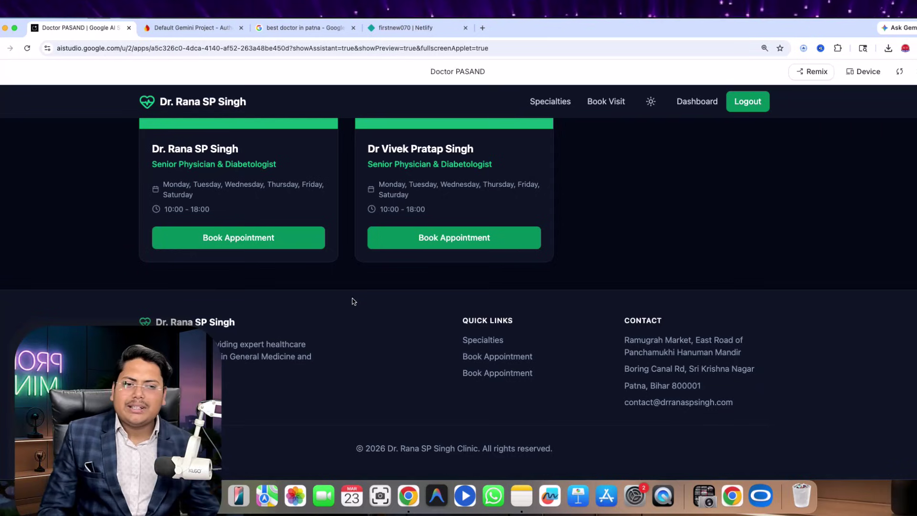
{"action": "scroll", "coordinate": [726, 124], "scroll_direction": "up", "scroll_amount": 4}
- Log out of the clinic app and start signing back in with Google
{"action": "left_click", "coordinate": [744, 108]}
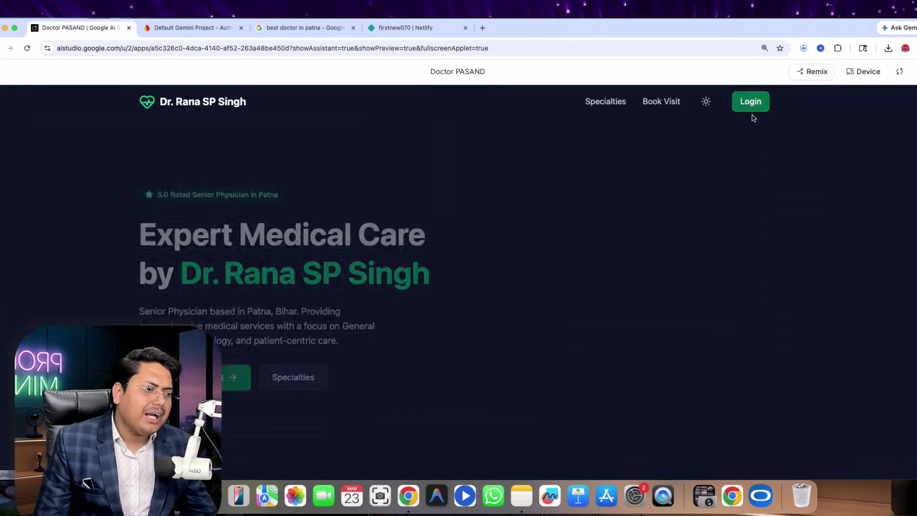
{"action": "left_click", "coordinate": [748, 105]}
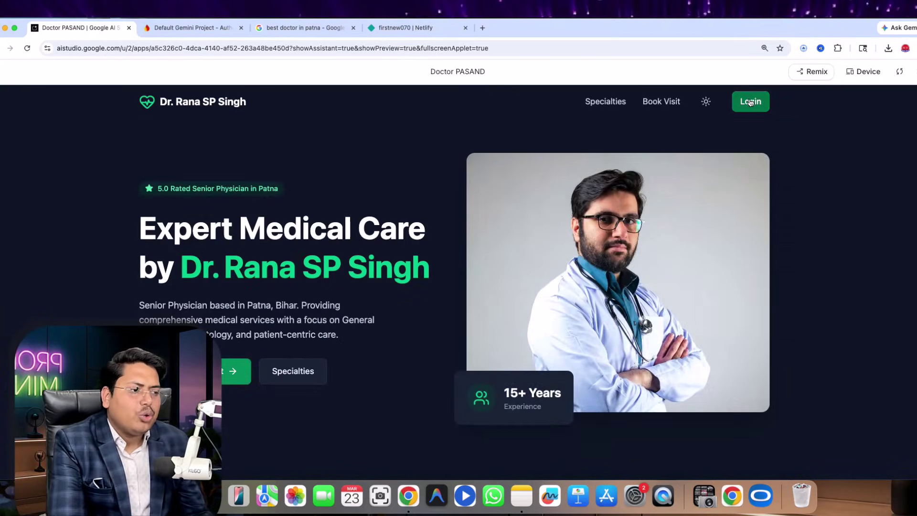
{"action": "left_click", "coordinate": [436, 292]}
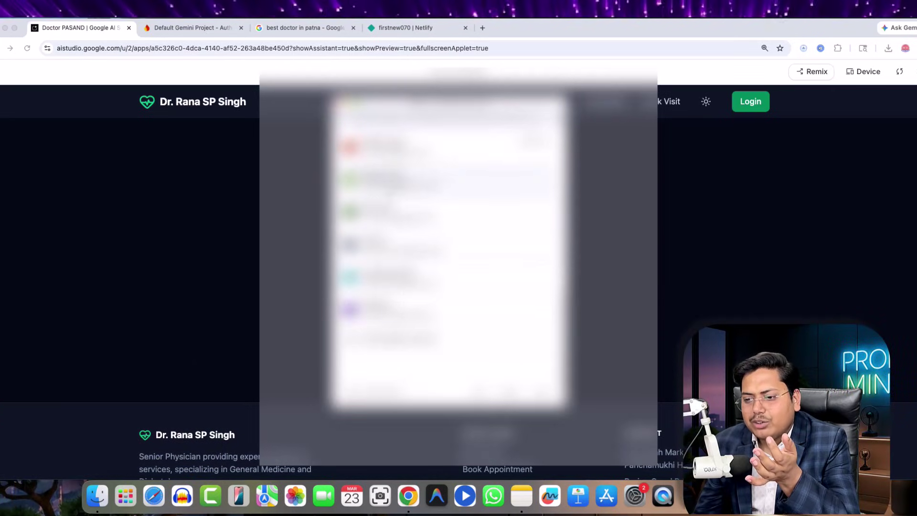
- Add a new doctor named Dr. Abhinav from the admin dashboard's Doctors tab and save it
{"action": "scroll", "coordinate": [449, 239], "scroll_direction": "up", "scroll_amount": 2}
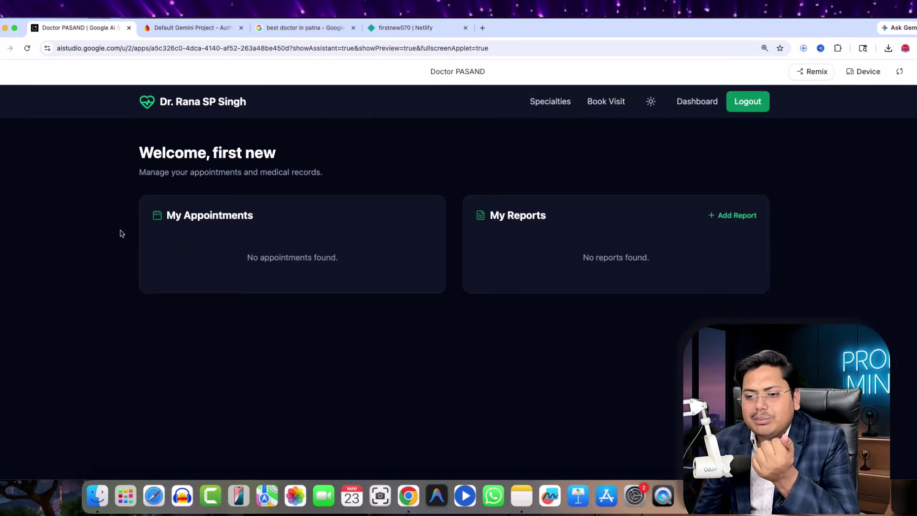
{"action": "left_click", "coordinate": [698, 101]}
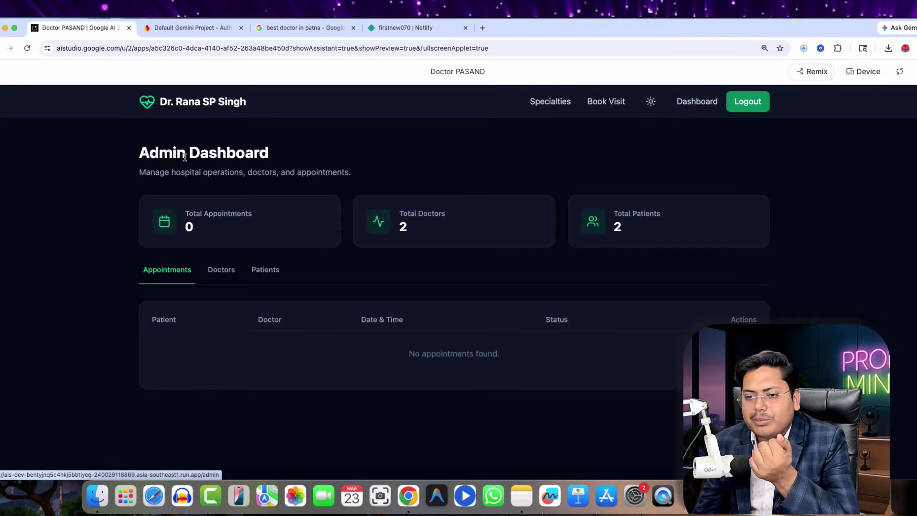
{"action": "left_click_drag", "start_coordinate": [138, 154], "coordinate": [373, 160]}
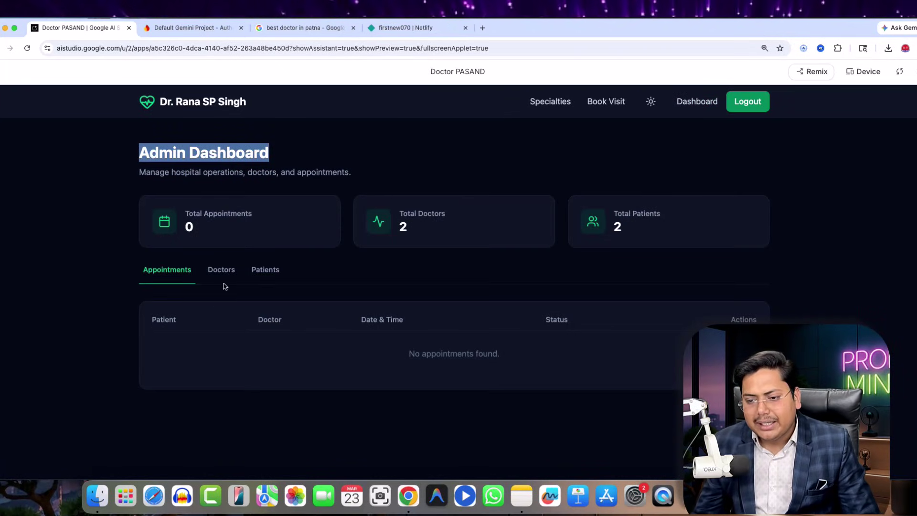
{"action": "left_click", "coordinate": [221, 270]}
{"action": "left_click", "coordinate": [729, 322]}
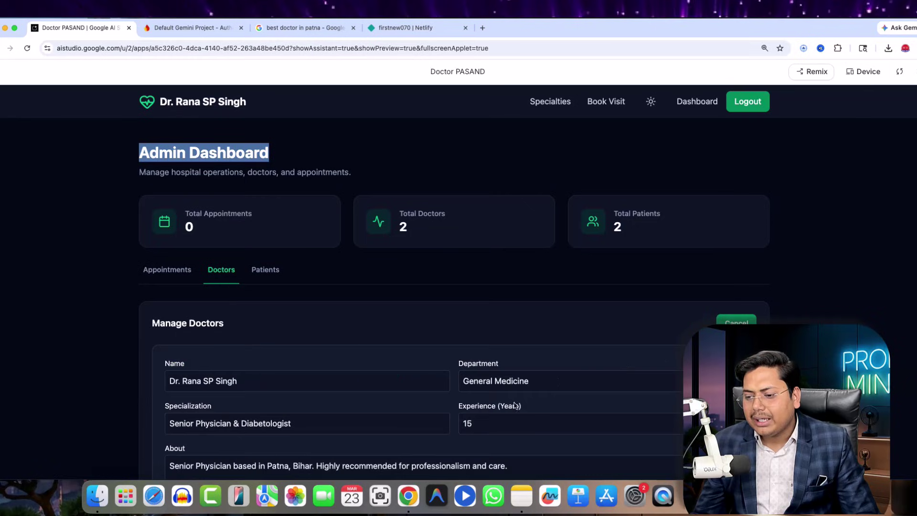
{"action": "left_click", "coordinate": [292, 377]}
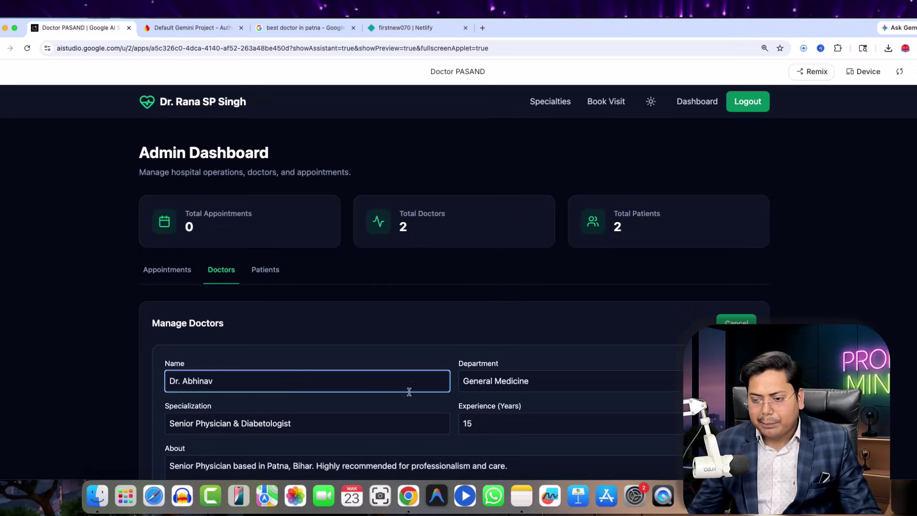
{"action": "scroll", "coordinate": [410, 392], "scroll_direction": "down", "scroll_amount": 7}
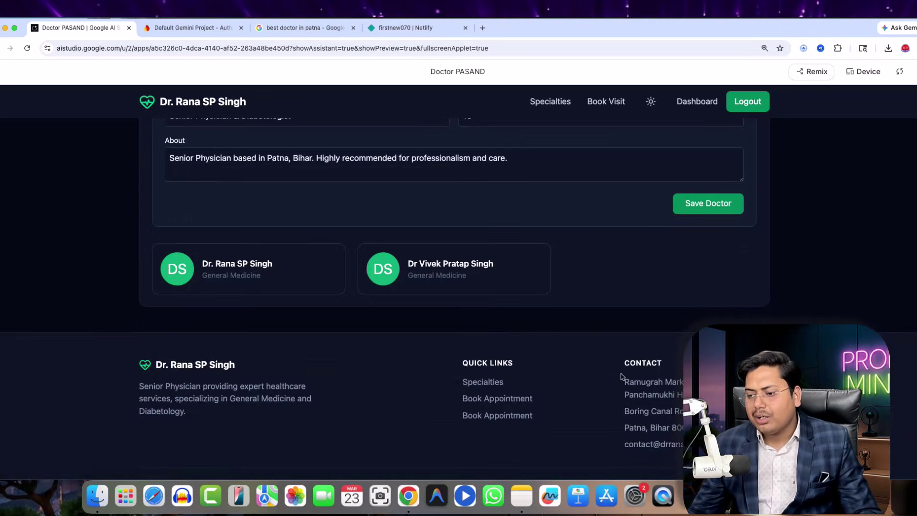
{"action": "left_click", "coordinate": [708, 203]}
{"action": "scroll", "coordinate": [499, 298], "scroll_direction": "up", "scroll_amount": 3}
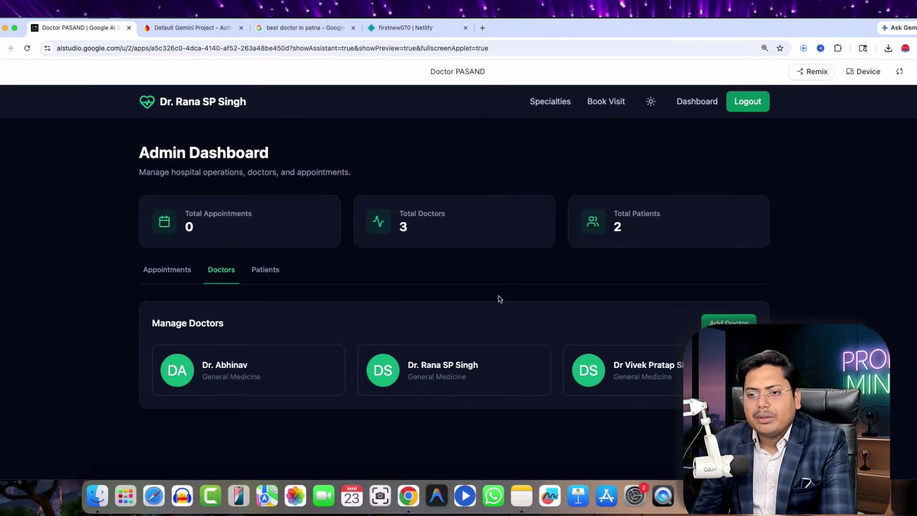
{"action": "left_click", "coordinate": [178, 28]}
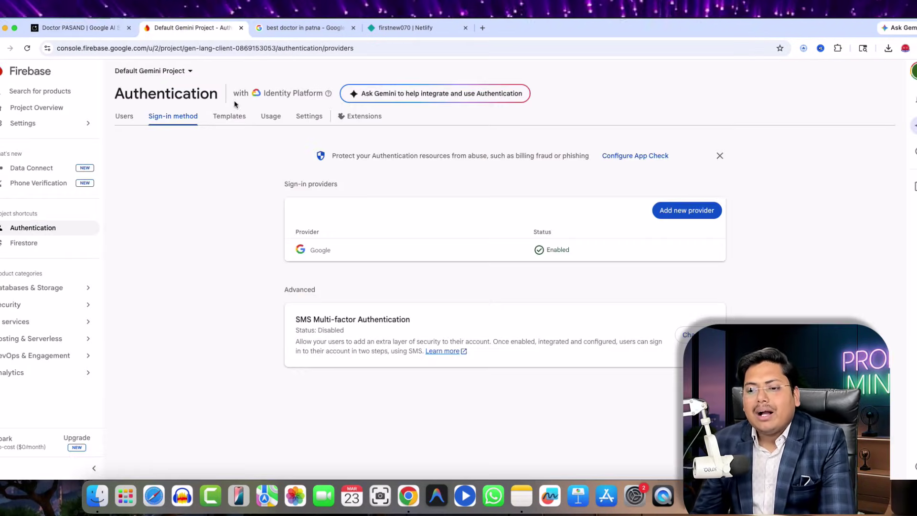
{"action": "left_click", "coordinate": [23, 243]}
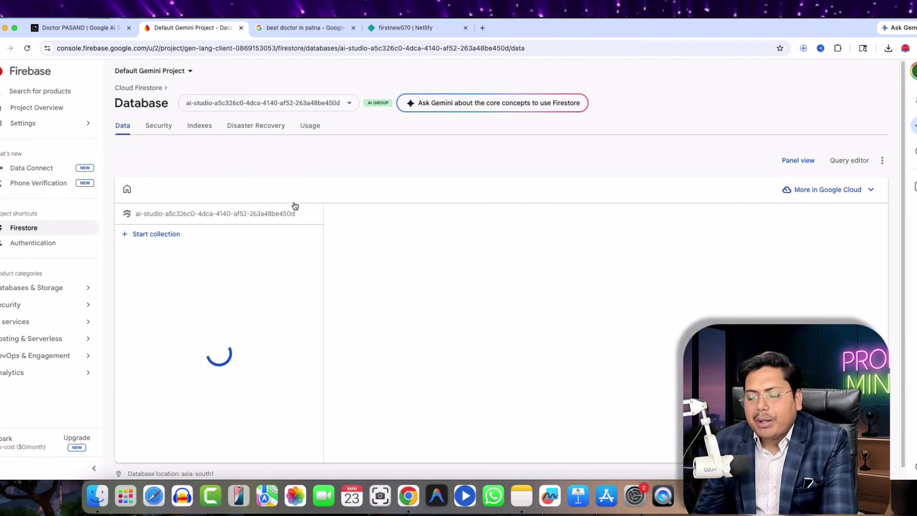
{"action": "left_click", "coordinate": [303, 252]}
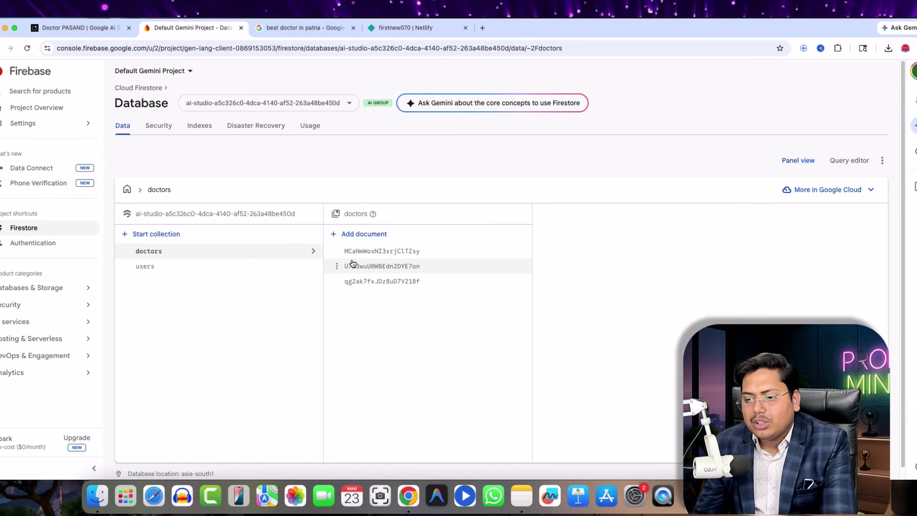
{"action": "left_click", "coordinate": [363, 251]}
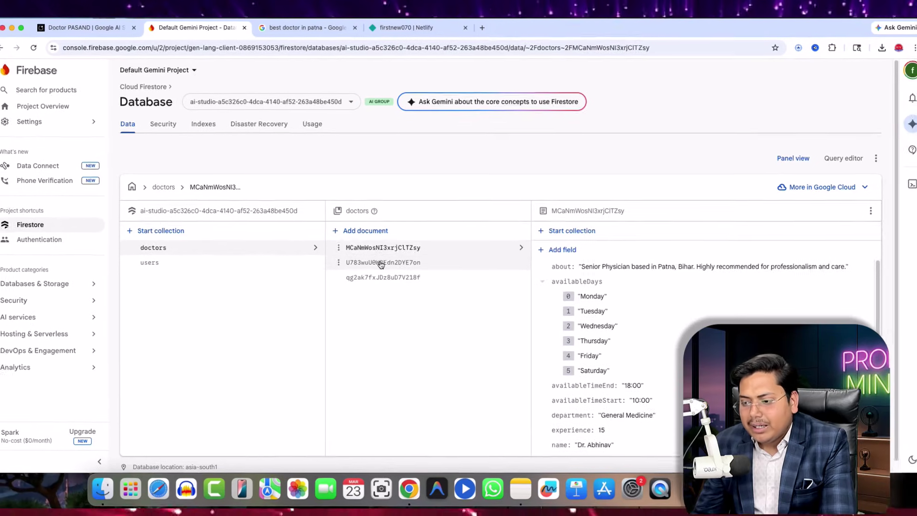
{"action": "left_click", "coordinate": [381, 266]}
{"action": "left_click", "coordinate": [382, 281]}
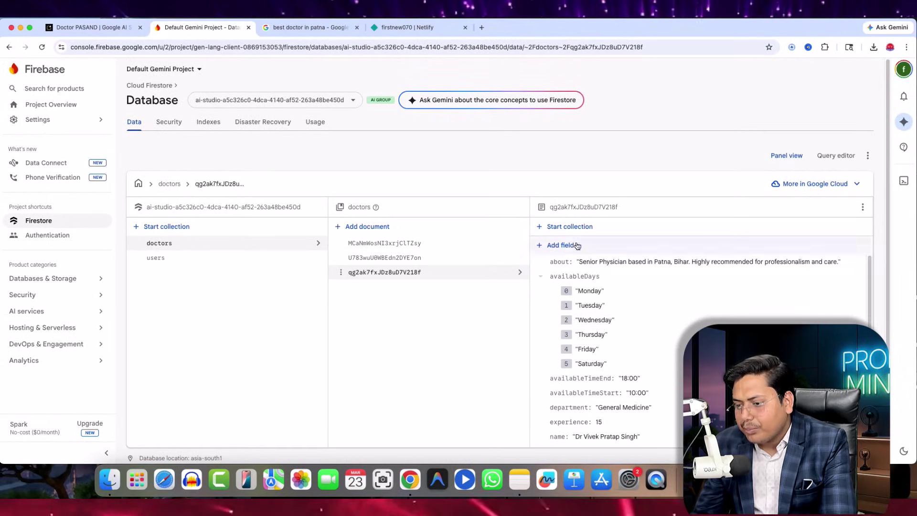
{"action": "left_click", "coordinate": [170, 258]}
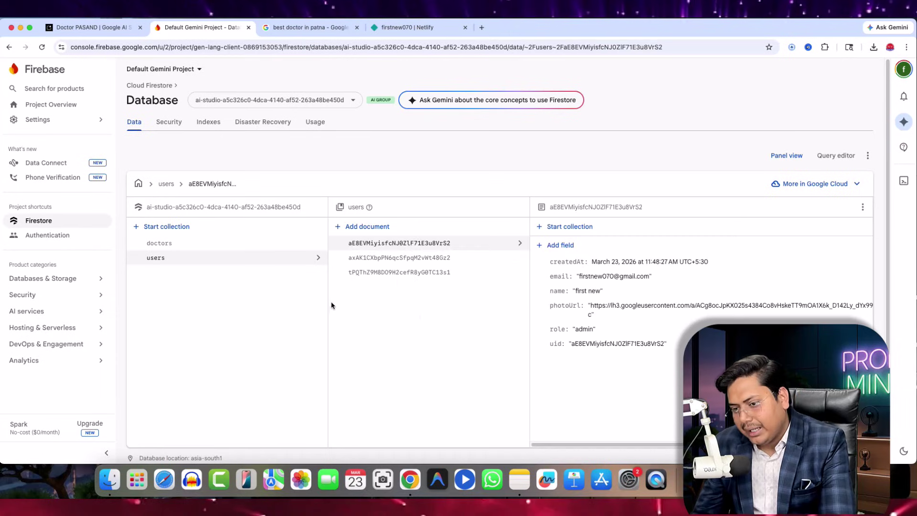
{"action": "left_click", "coordinate": [397, 272]}
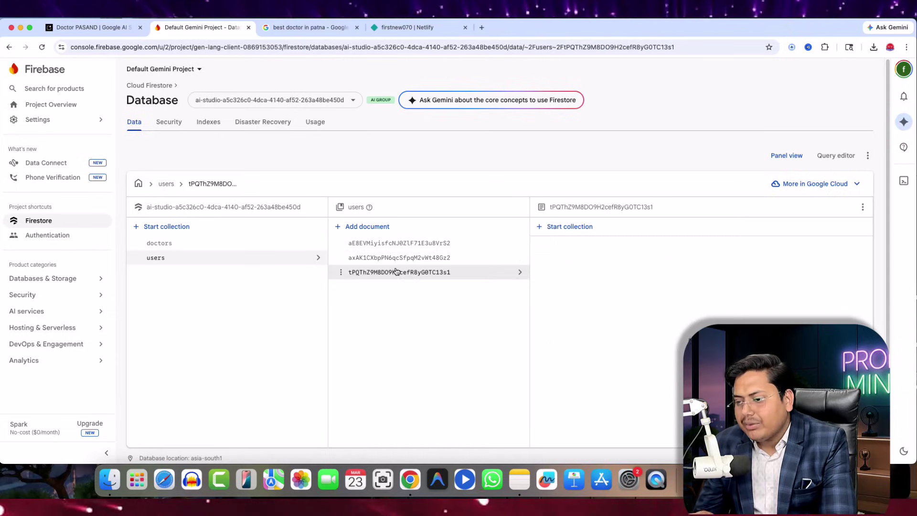
{"action": "left_click", "coordinate": [91, 27]}
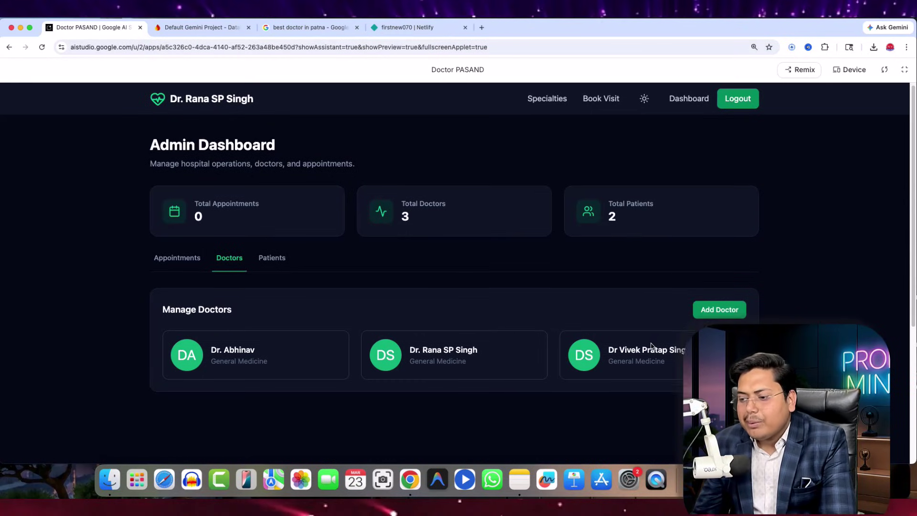
- Return the clinic app to light theme, show the patient dashboard, and exit full-screen preview
{"action": "scroll", "coordinate": [547, 306], "scroll_direction": "down", "scroll_amount": 5}
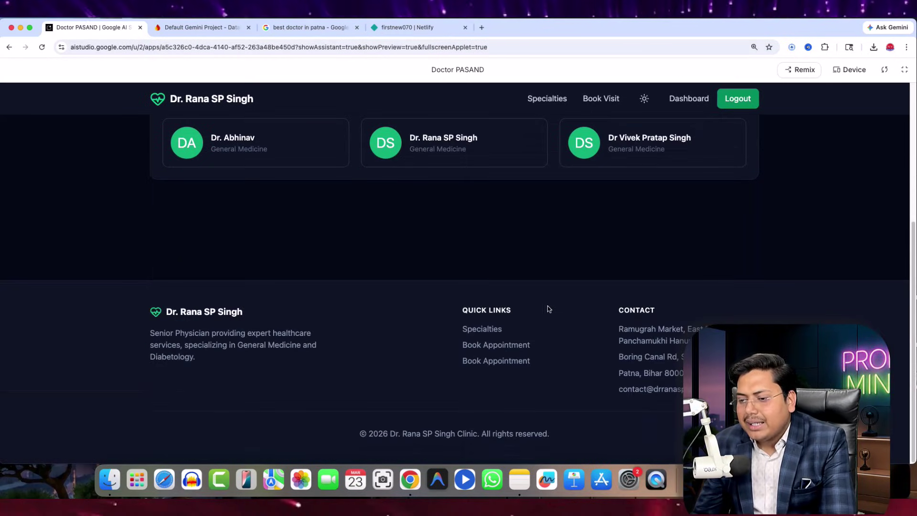
{"action": "left_click", "coordinate": [644, 99]}
{"action": "scroll", "coordinate": [451, 330], "scroll_direction": "up", "scroll_amount": 5}
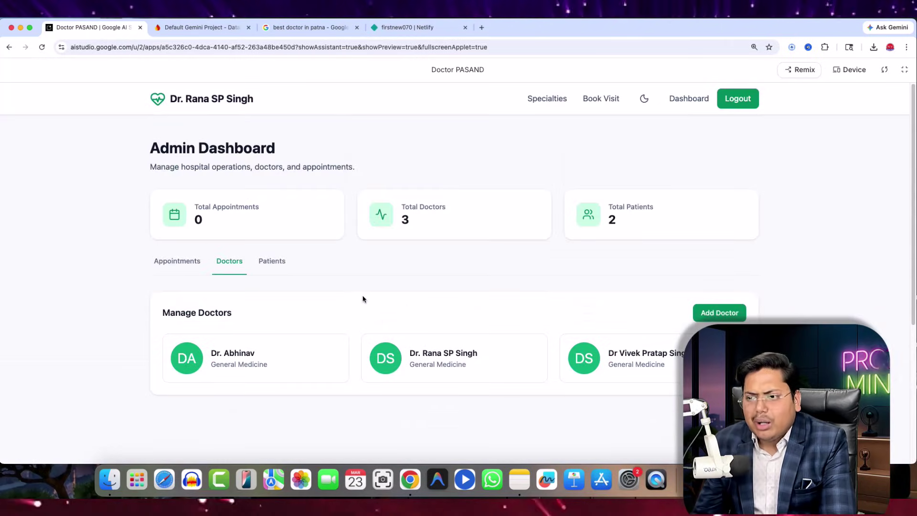
{"action": "left_click", "coordinate": [9, 46]}
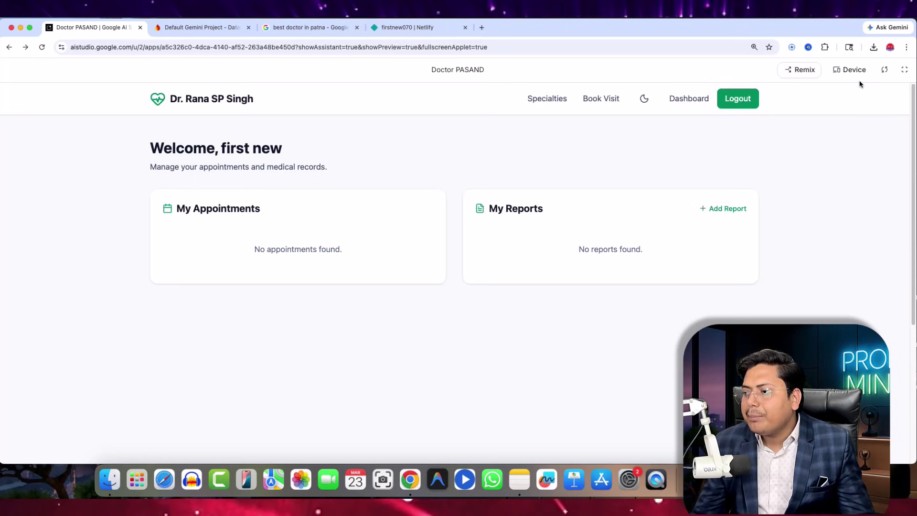
{"action": "left_click", "coordinate": [904, 69]}
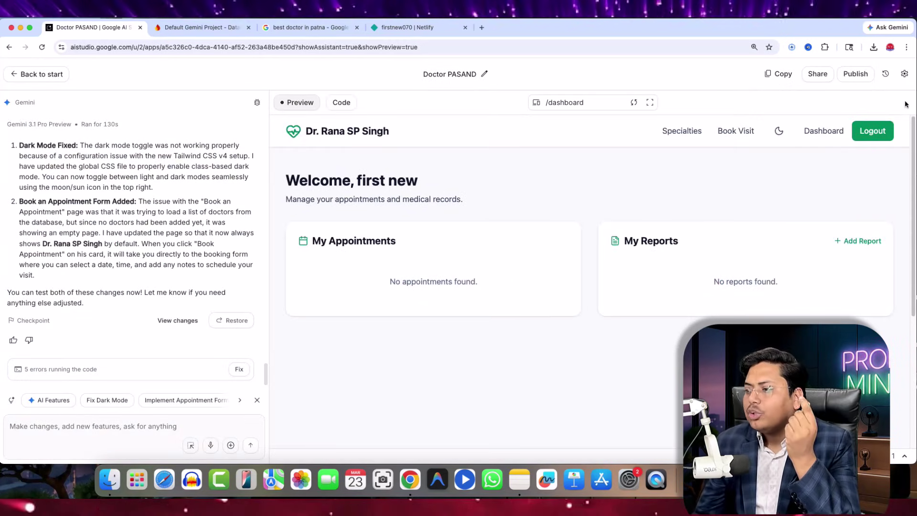
- Open the GitHub sync section of the Publish panel and start signing in to GitHub
{"action": "left_click", "coordinate": [855, 74]}
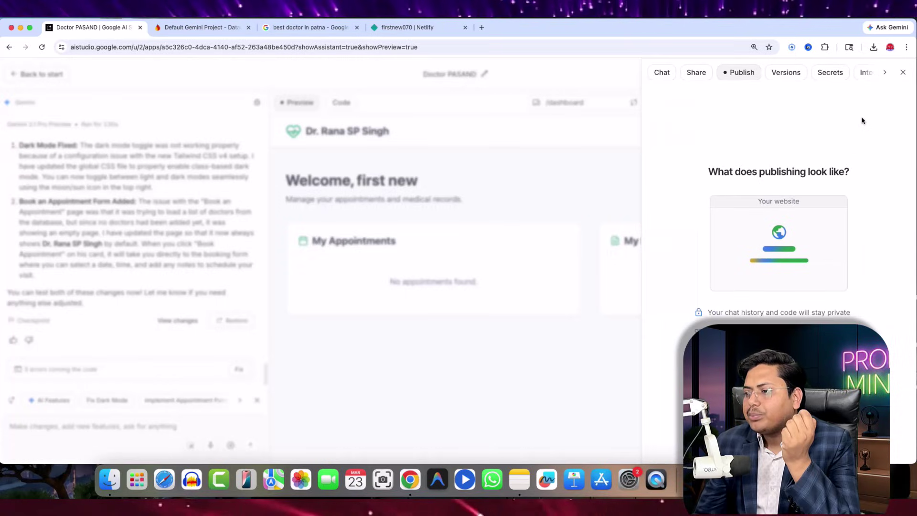
{"action": "left_click", "coordinate": [900, 73]}
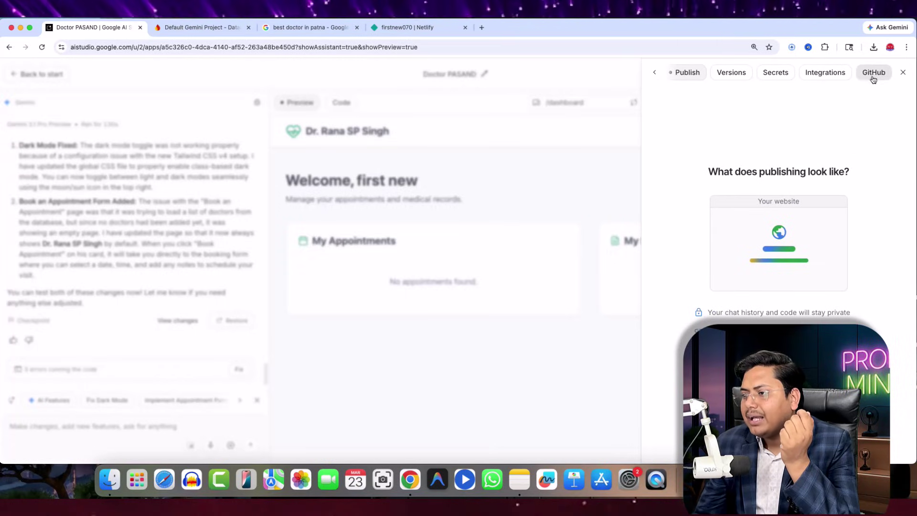
{"action": "left_click", "coordinate": [875, 74]}
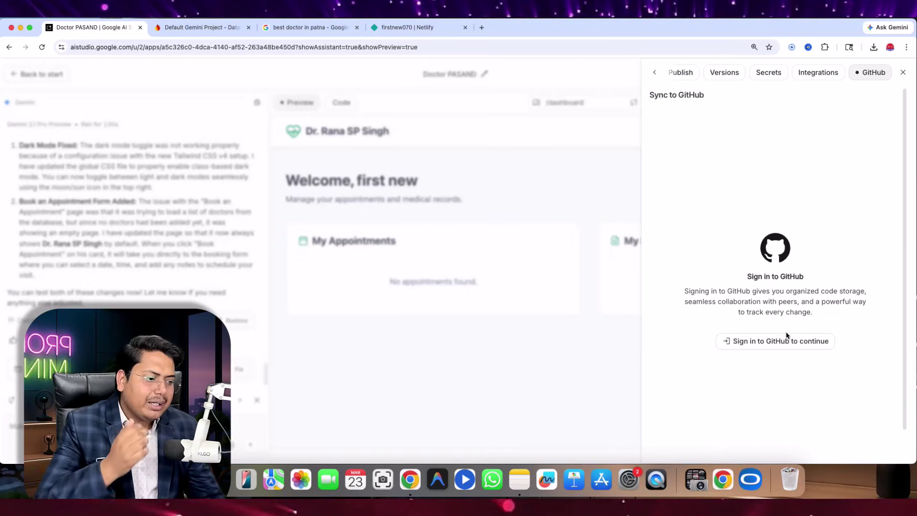
{"action": "left_click", "coordinate": [778, 340]}
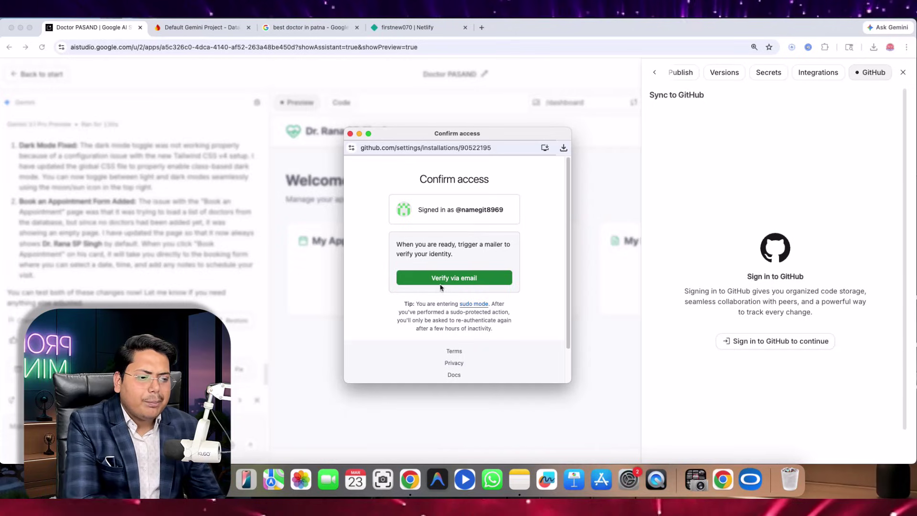
- Request a GitHub verification code by email and open a new browser tab
{"action": "left_click", "coordinate": [461, 278]}
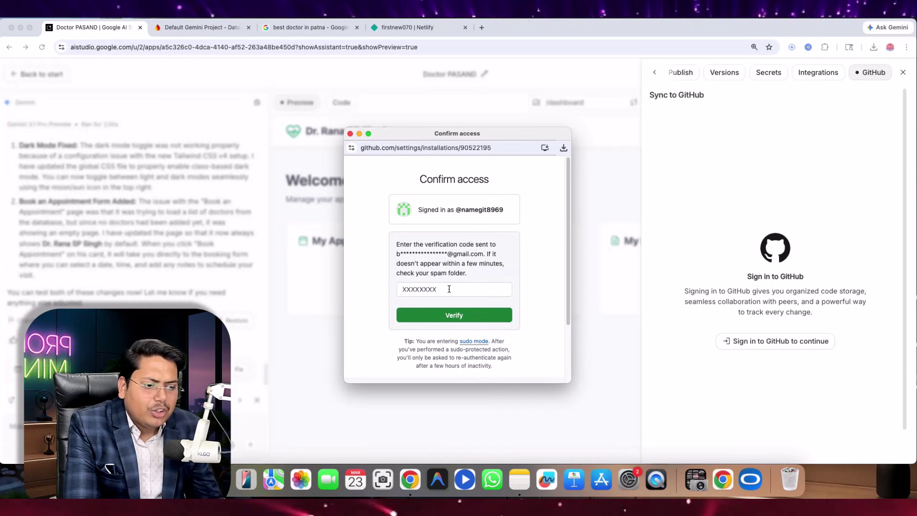
{"action": "left_click", "coordinate": [444, 292]}
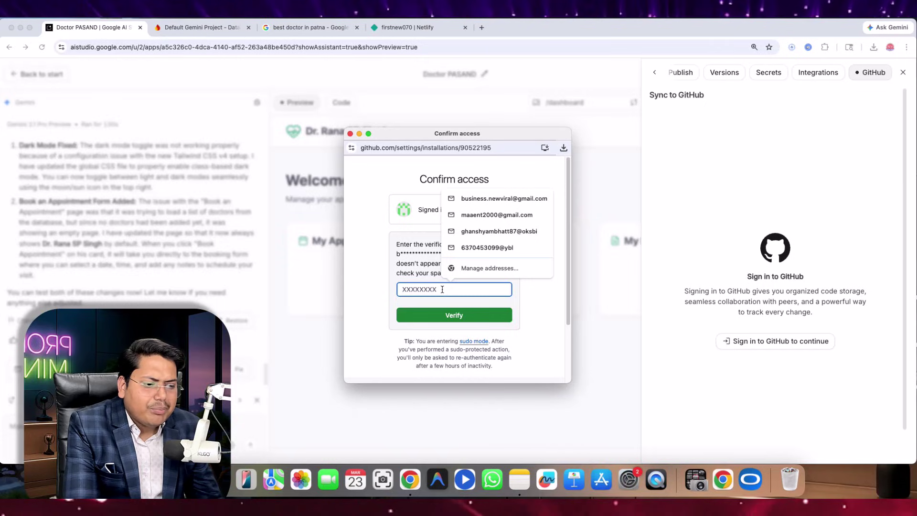
{"action": "left_click", "coordinate": [591, 270]}
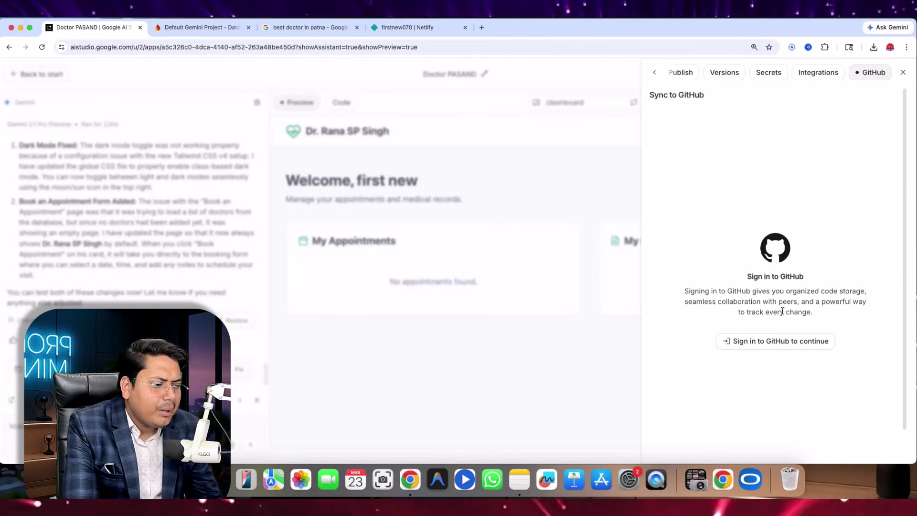
{"action": "left_click", "coordinate": [774, 340]}
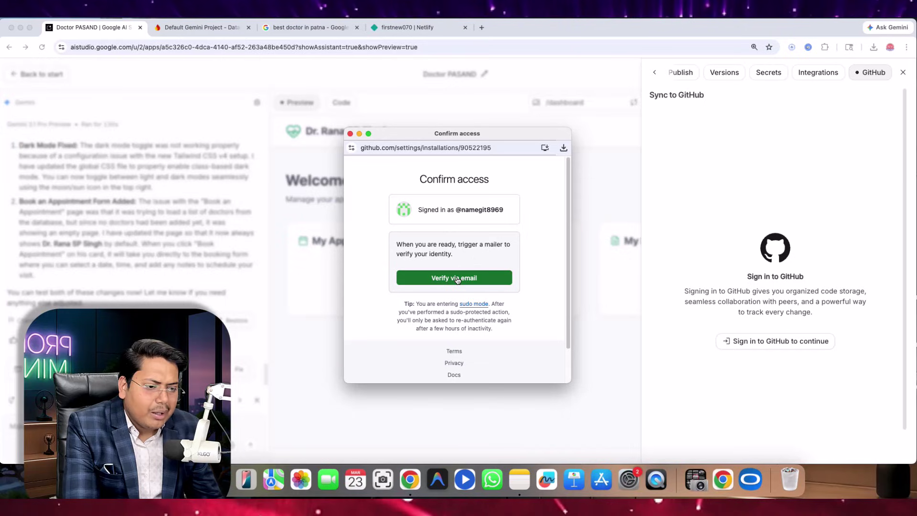
{"action": "left_click", "coordinate": [485, 277]}
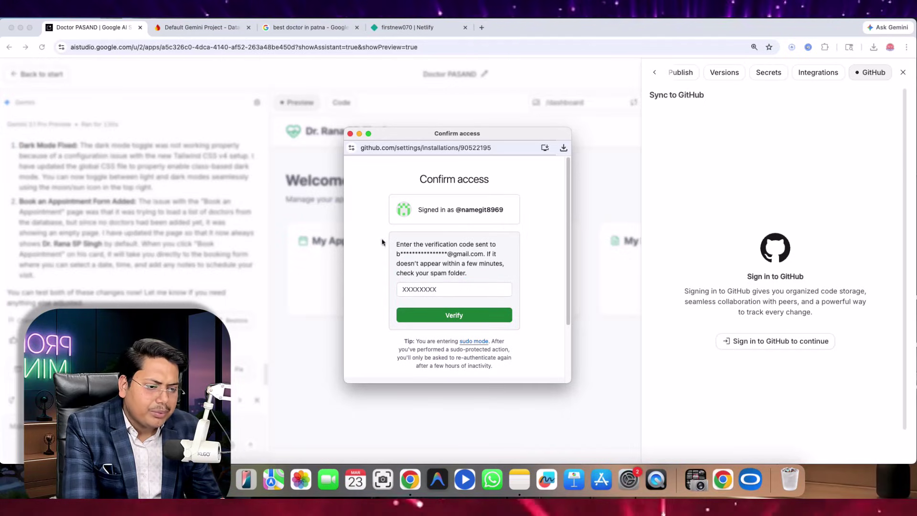
{"action": "left_click", "coordinate": [482, 26]}
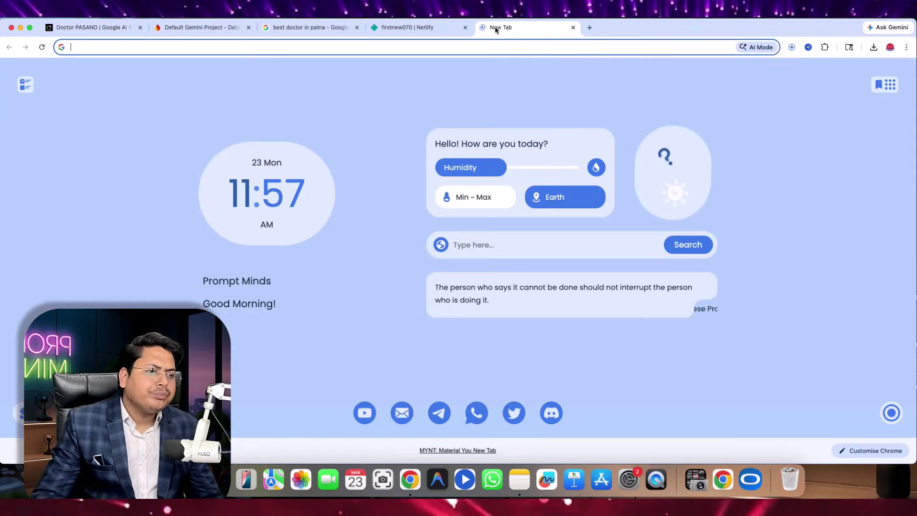
- Select the code in Gmail's GitHub verification email, then return to the Doctor PASAND AI Studio tab
{"action": "left_click", "coordinate": [891, 86]}
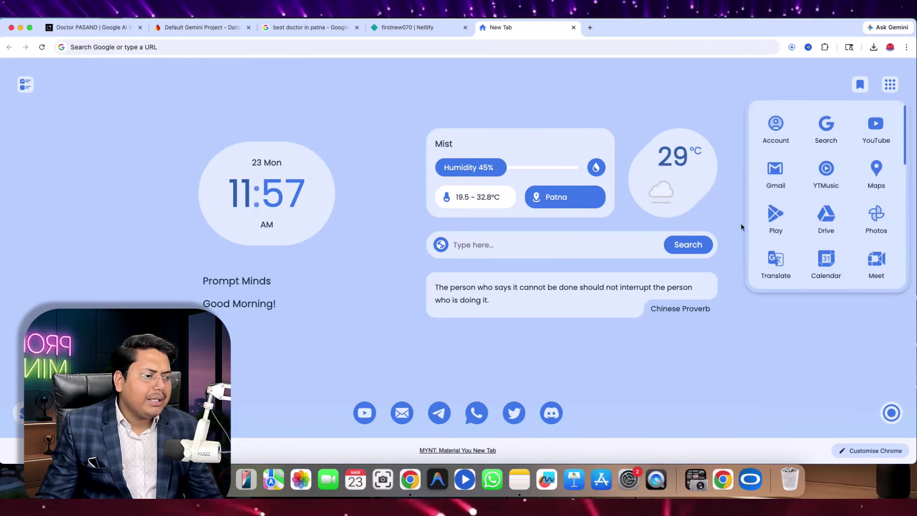
{"action": "left_click", "coordinate": [775, 172]}
{"action": "left_click", "coordinate": [478, 143]}
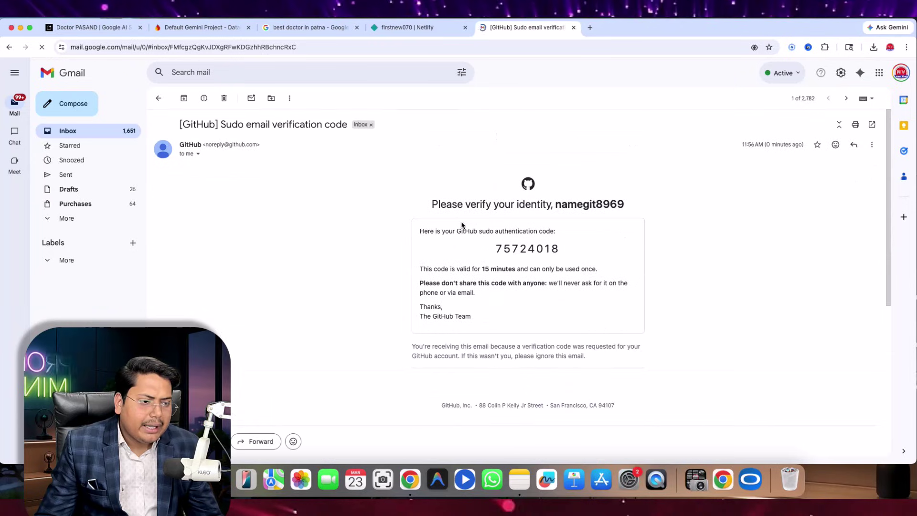
{"action": "left_click_drag", "start_coordinate": [492, 249], "coordinate": [582, 247]}
{"action": "key", "text": "super+c"}
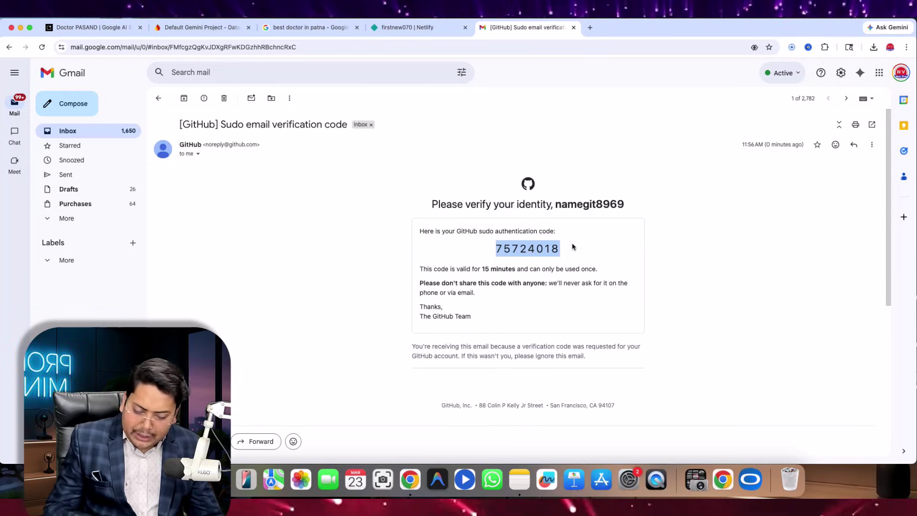
{"action": "left_click", "coordinate": [406, 27]}
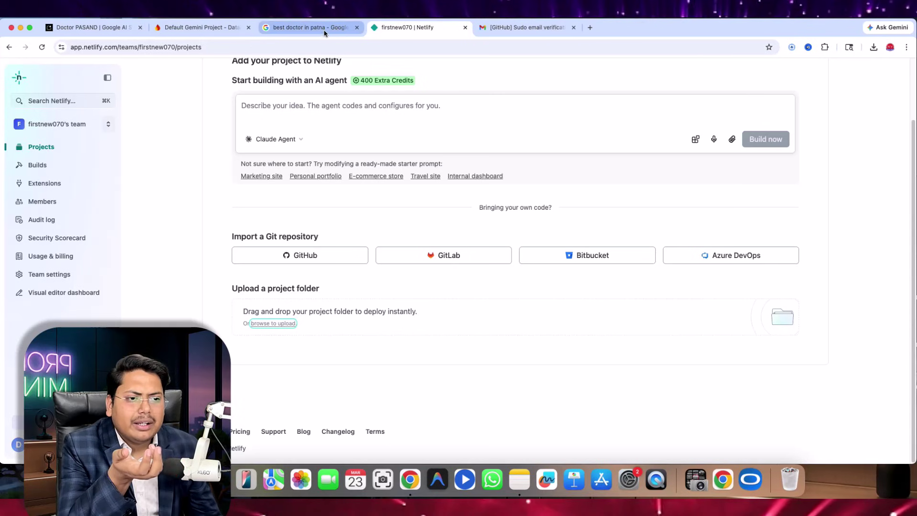
{"action": "left_click", "coordinate": [305, 27]}
{"action": "left_click", "coordinate": [65, 27]}
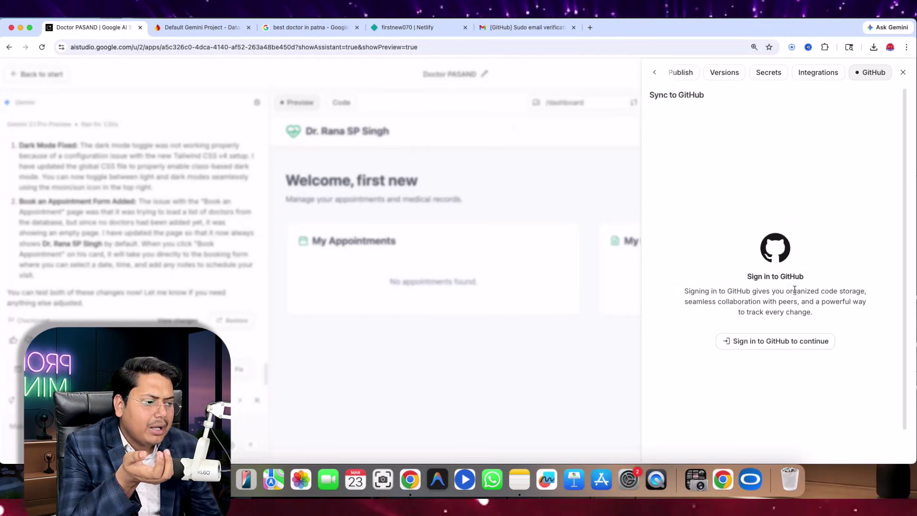
- Submit the pasted emailed code to GitHub, which fails, then request a new code and return to Gmail
{"action": "left_click", "coordinate": [771, 341]}
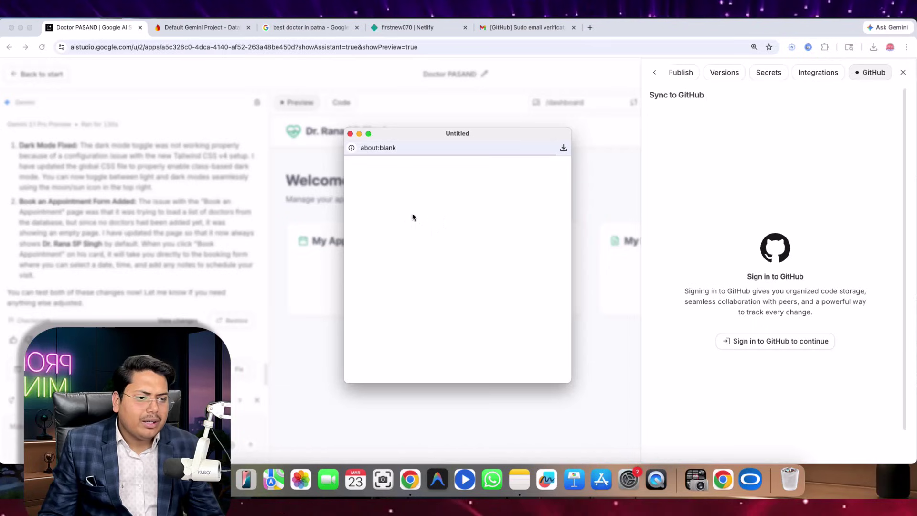
{"action": "left_click", "coordinate": [441, 277]}
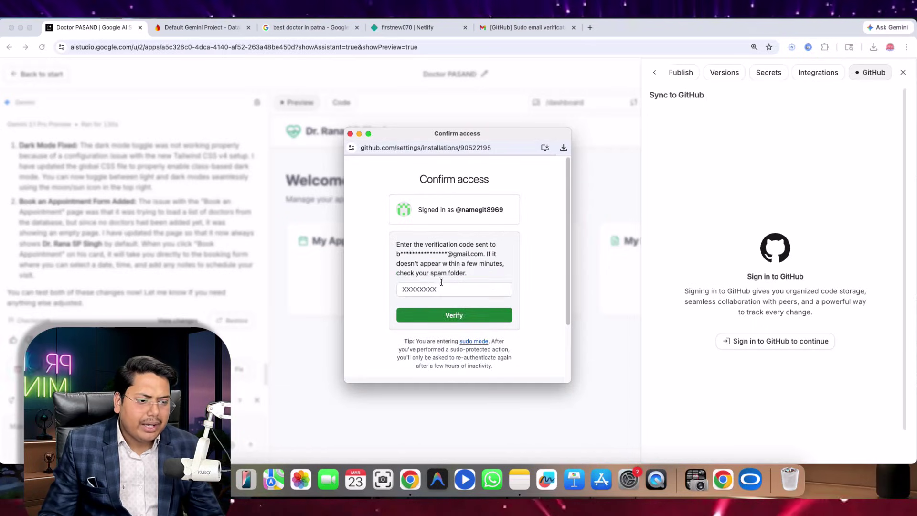
{"action": "left_click", "coordinate": [428, 290]}
{"action": "key", "text": "super+v"}
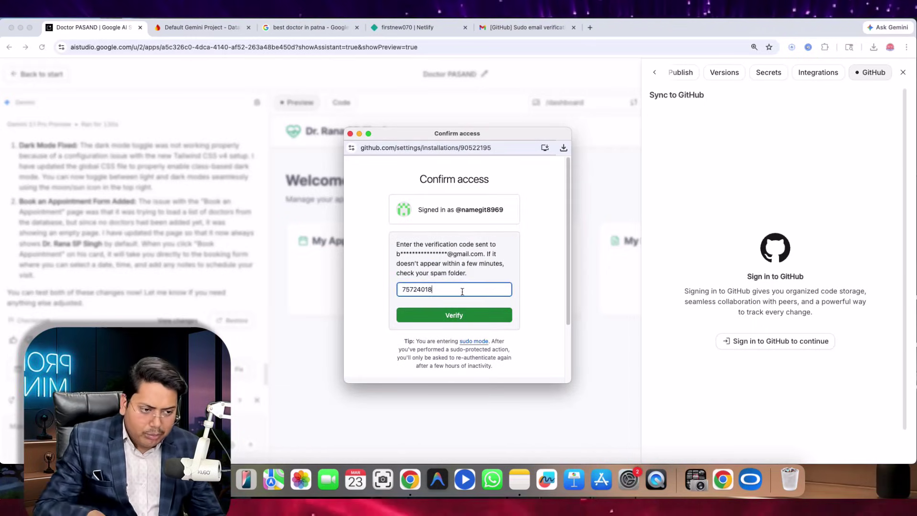
{"action": "left_click", "coordinate": [459, 318]}
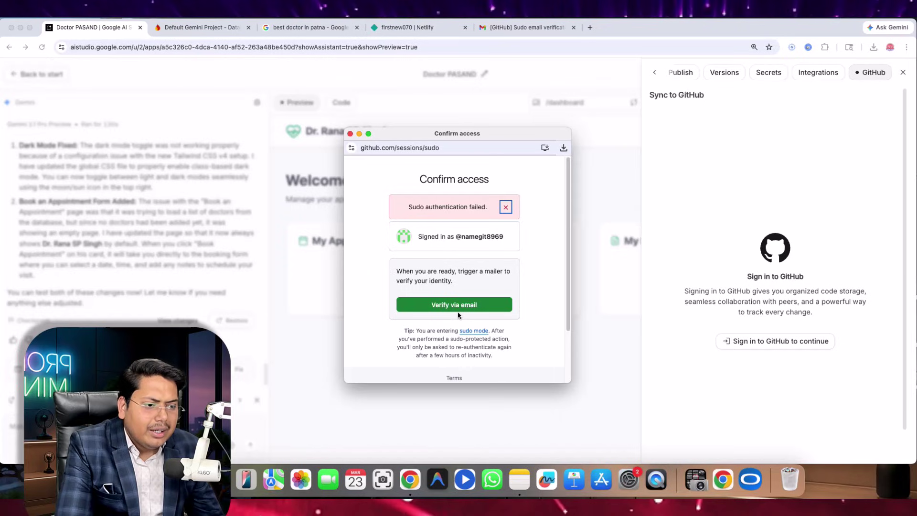
{"action": "left_click", "coordinate": [452, 307]}
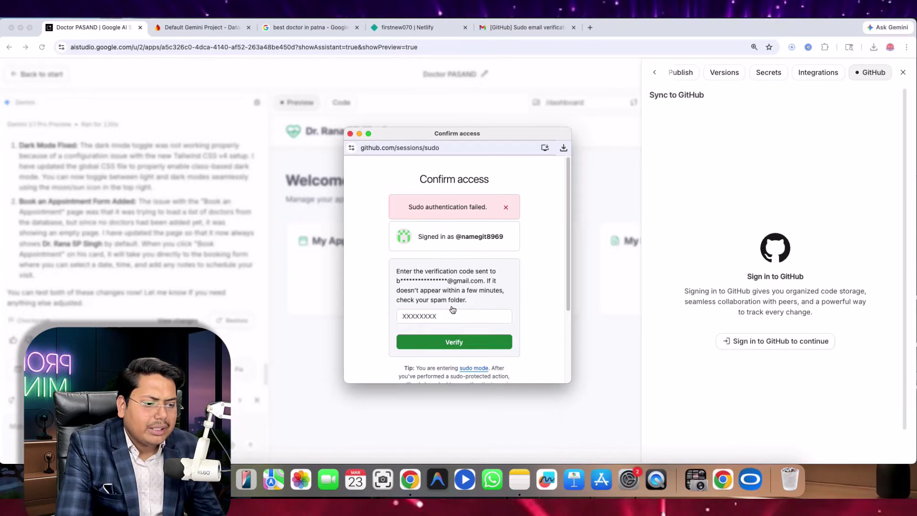
{"action": "left_click", "coordinate": [515, 28]}
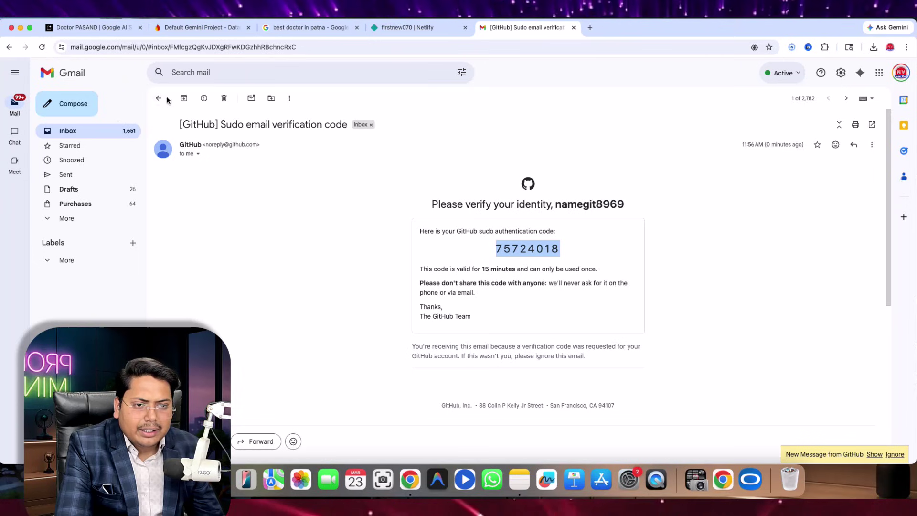
- Select the newest GitHub code in Gmail and restart GitHub sign-in from the AI Studio tab
{"action": "left_click", "coordinate": [118, 129]}
{"action": "left_click", "coordinate": [258, 148]}
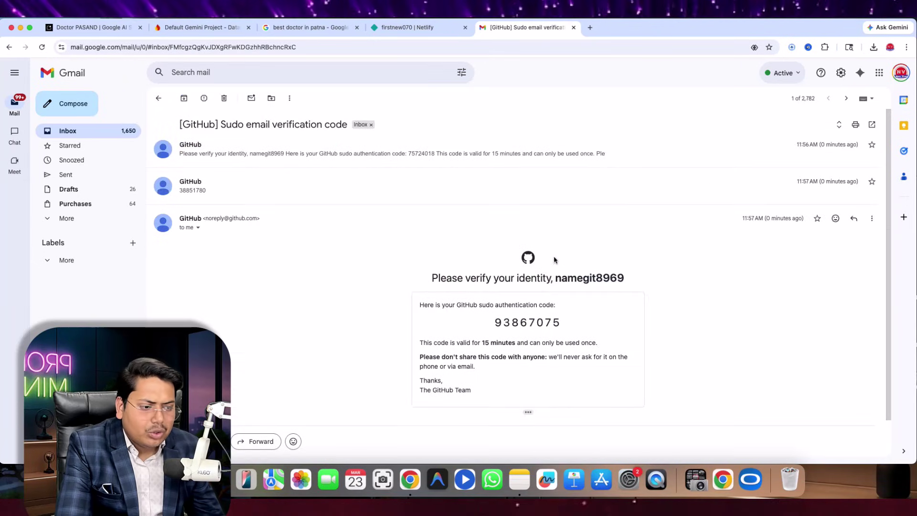
{"action": "left_click_drag", "start_coordinate": [492, 323], "coordinate": [579, 317]}
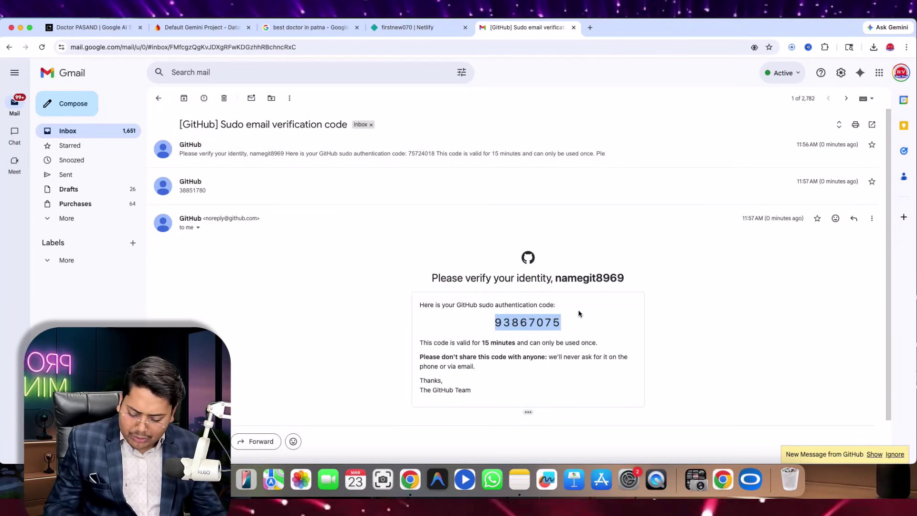
{"action": "left_click", "coordinate": [408, 27]}
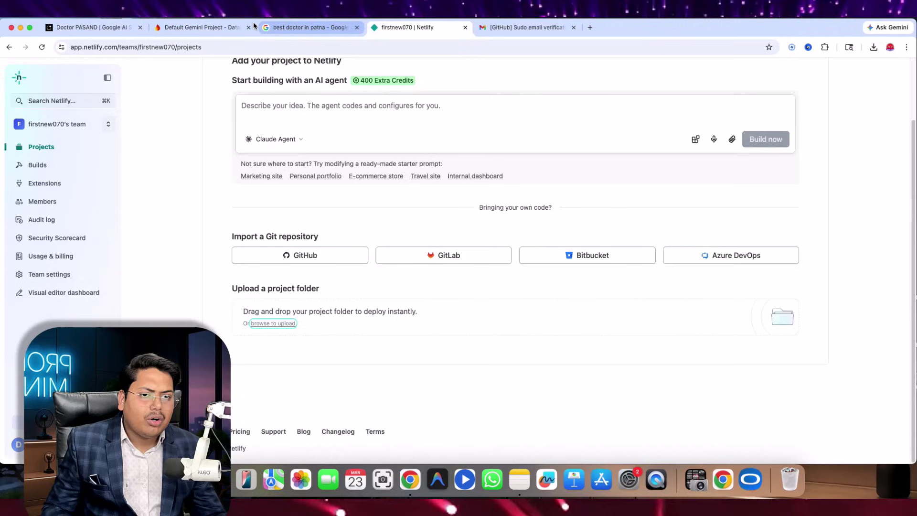
{"action": "left_click", "coordinate": [88, 28]}
{"action": "left_click", "coordinate": [723, 334]}
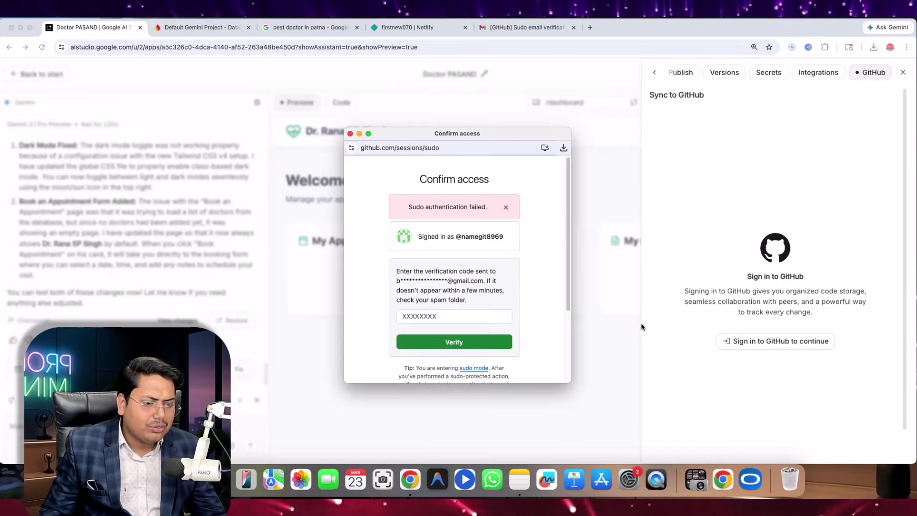
- Paste the new code into GitHub's Confirm access, dismiss the failure, request another code and return to Gmail
{"action": "left_click", "coordinate": [454, 317]}
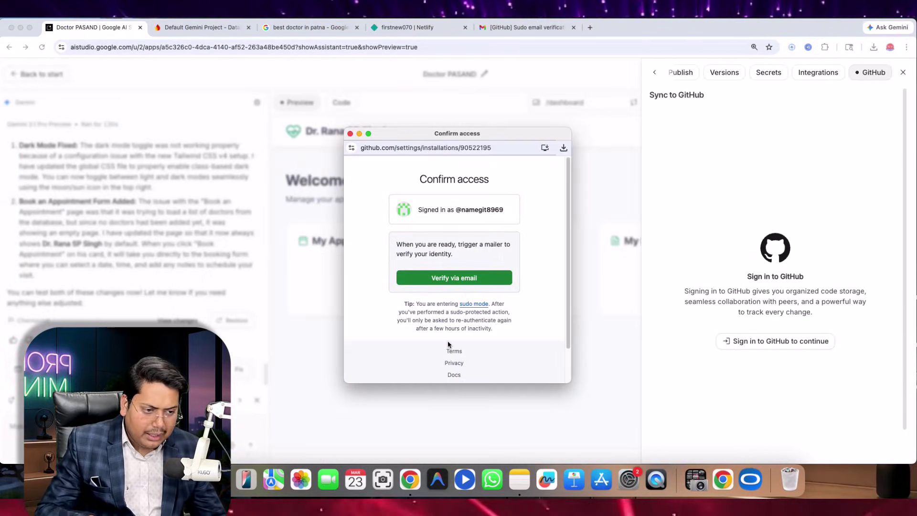
{"action": "left_click", "coordinate": [462, 277]}
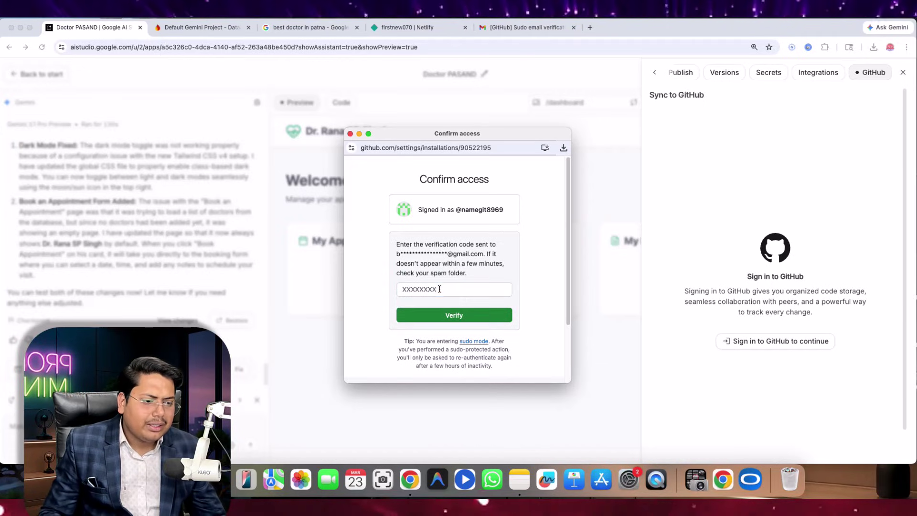
{"action": "left_click", "coordinate": [439, 289]}
{"action": "key", "text": "super+v"}
{"action": "left_click", "coordinate": [449, 315]}
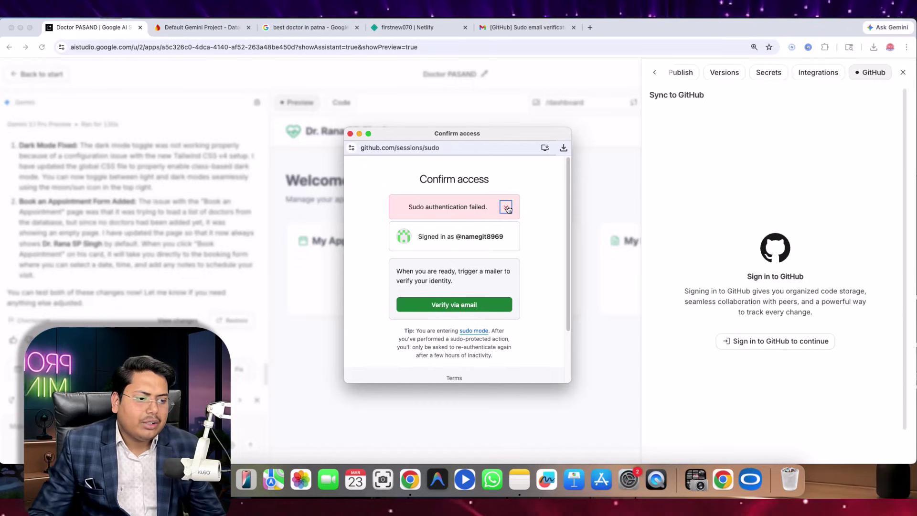
{"action": "left_click", "coordinate": [506, 207]}
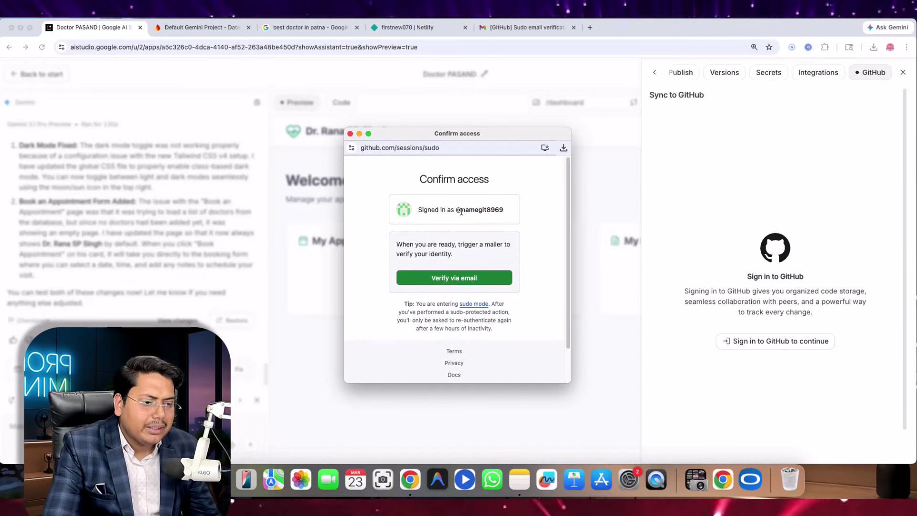
{"action": "left_click", "coordinate": [454, 278]}
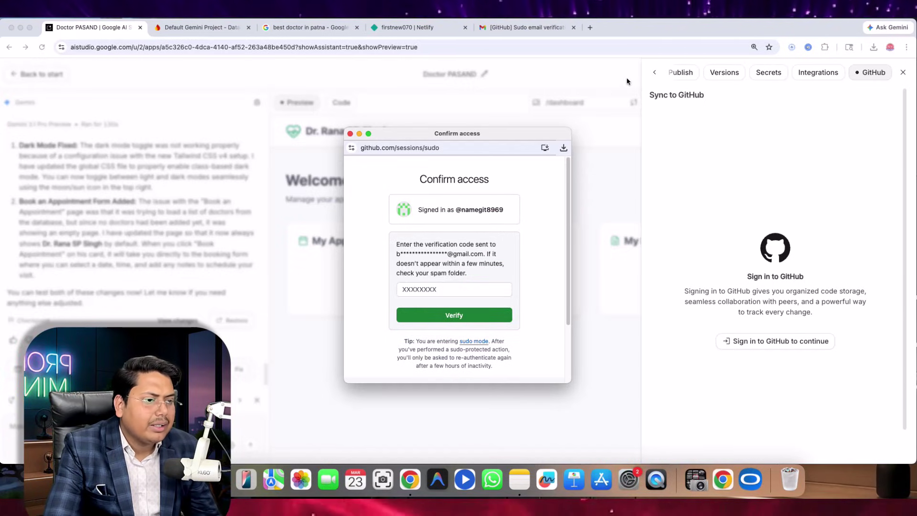
{"action": "left_click", "coordinate": [524, 29]}
- Open the latest 11:58 AM GitHub code email from the inbox and select its verification code
{"action": "scroll", "coordinate": [362, 252], "scroll_direction": "down", "scroll_amount": 2}
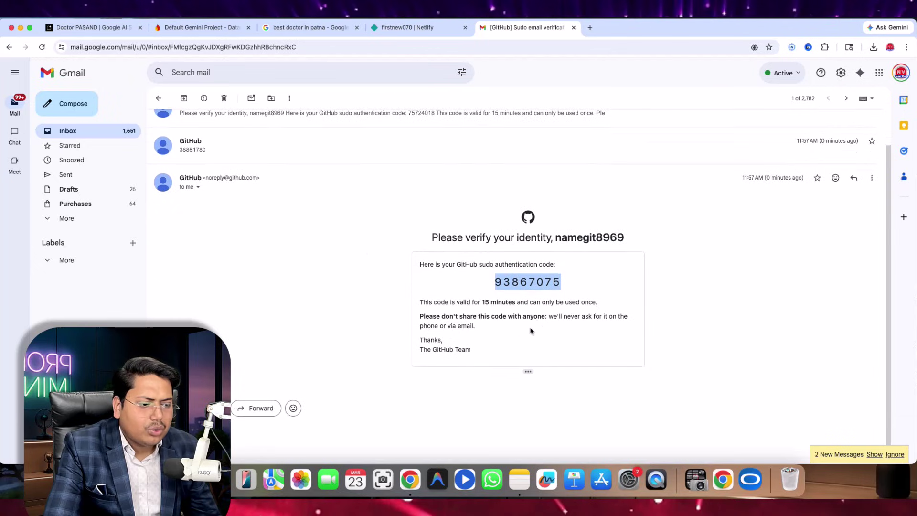
{"action": "left_click", "coordinate": [158, 99]}
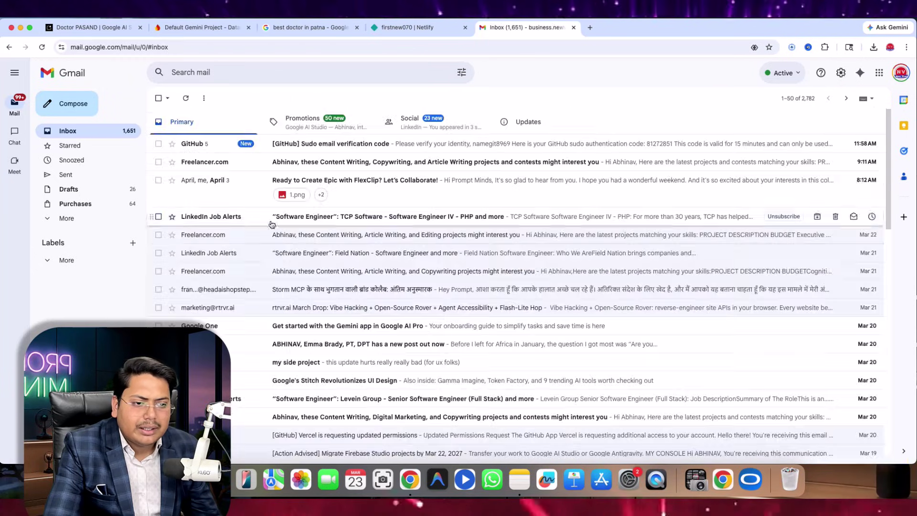
{"action": "left_click", "coordinate": [280, 144]}
{"action": "scroll", "coordinate": [415, 291], "scroll_direction": "down", "scroll_amount": 6}
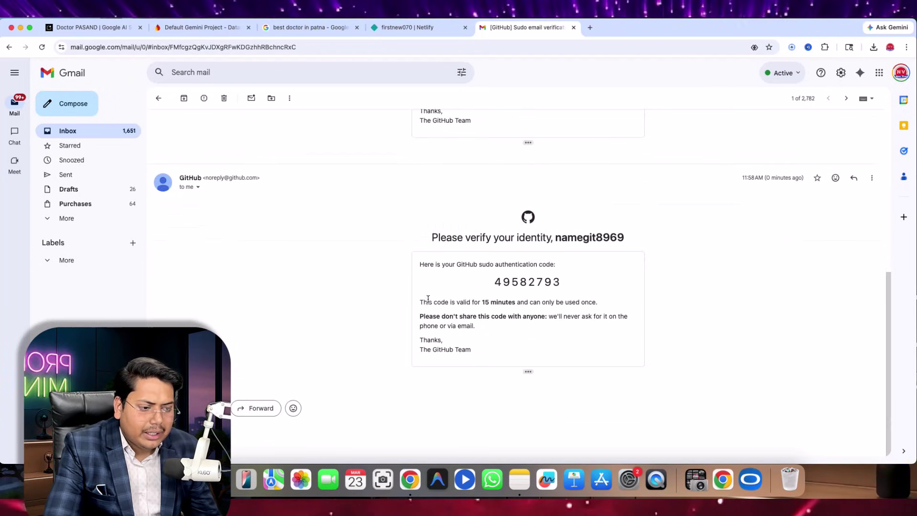
{"action": "left_click_drag", "start_coordinate": [494, 282], "coordinate": [588, 278]}
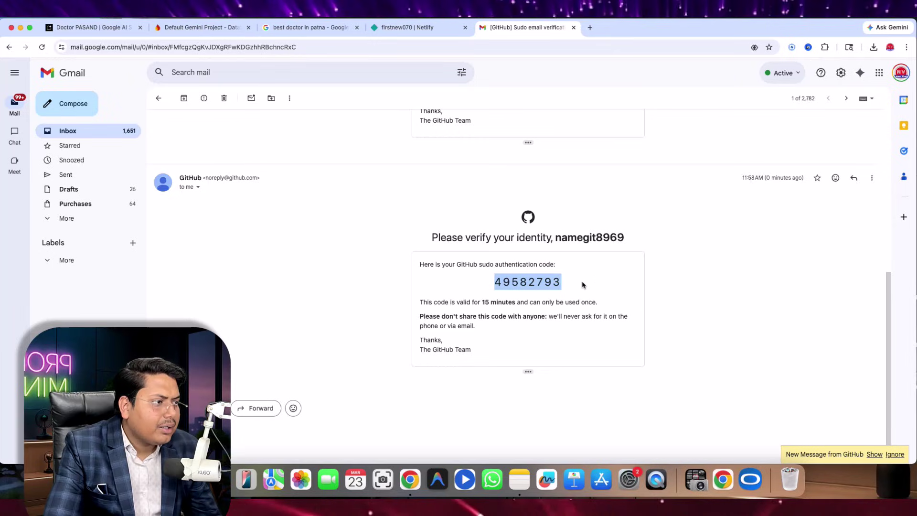
{"action": "left_click", "coordinate": [444, 297]}
{"action": "left_click_drag", "start_coordinate": [492, 281], "coordinate": [596, 279]}
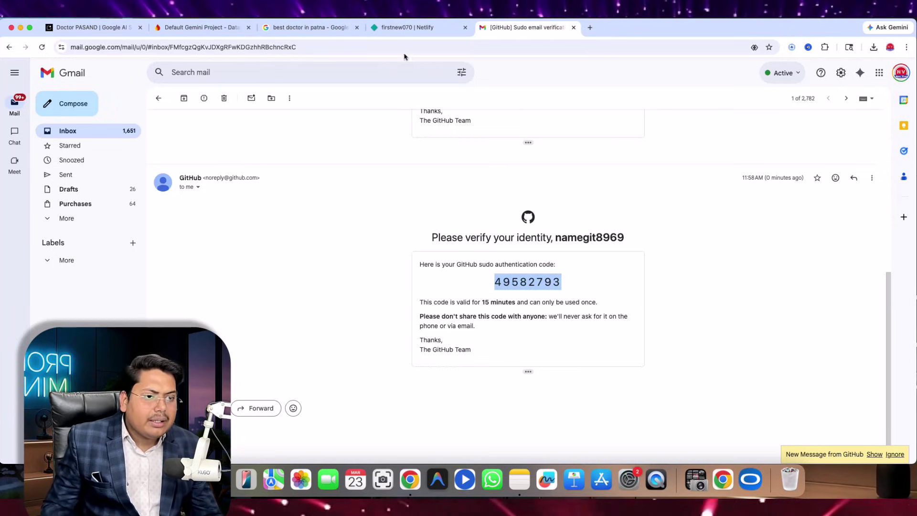
- Retry GitHub sign-in from the Doctor PASAND AI Studio tab and submit the emailed code, which fails again
{"action": "left_click", "coordinate": [102, 27]}
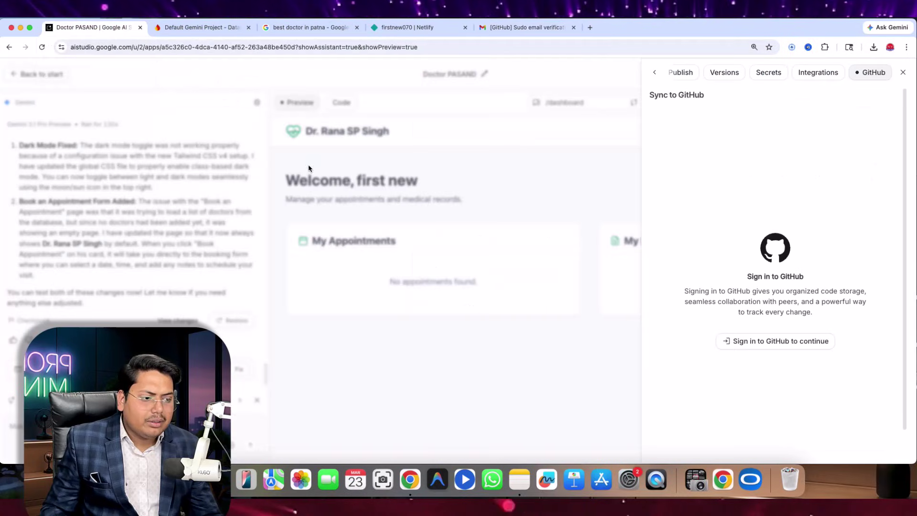
{"action": "left_click", "coordinate": [754, 342]}
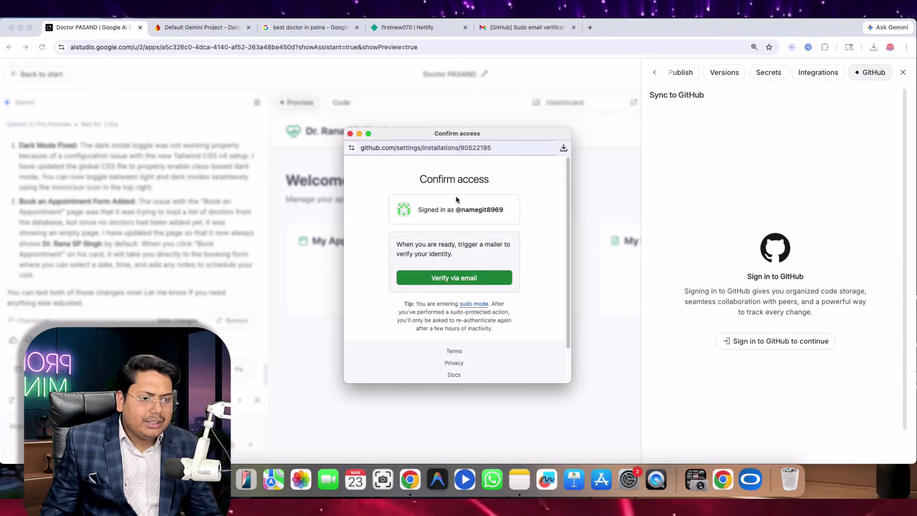
{"action": "left_click", "coordinate": [439, 278]}
{"action": "left_click", "coordinate": [440, 286]}
{"action": "left_click", "coordinate": [454, 313]}
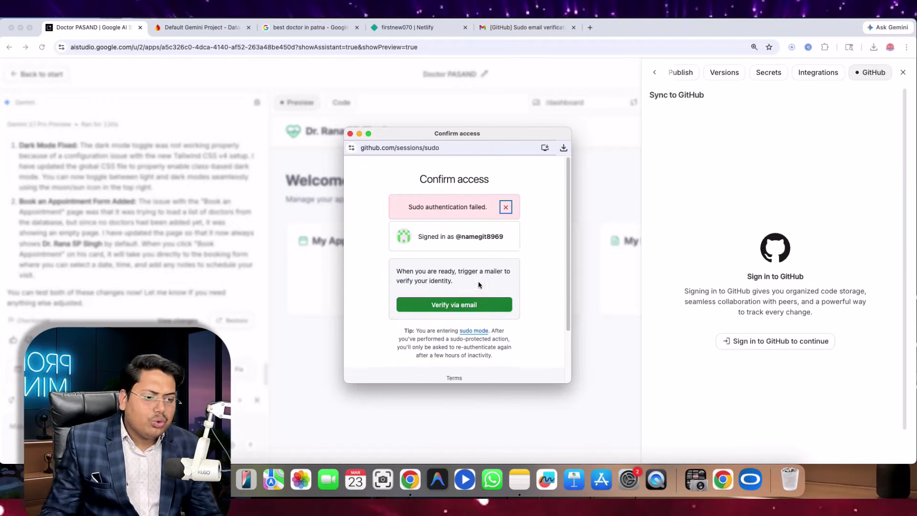
- Read GitHub's Sudo mode help page, then return to AI Studio and start the GitHub sign-in once more
{"action": "left_click", "coordinate": [471, 331]}
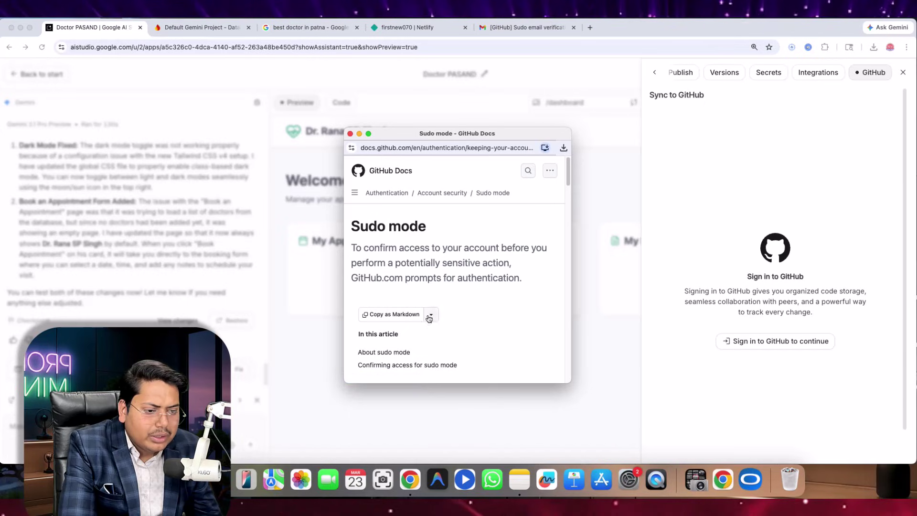
{"action": "scroll", "coordinate": [436, 309], "scroll_direction": "down", "scroll_amount": 5}
{"action": "scroll", "coordinate": [436, 309], "scroll_direction": "down", "scroll_amount": 15}
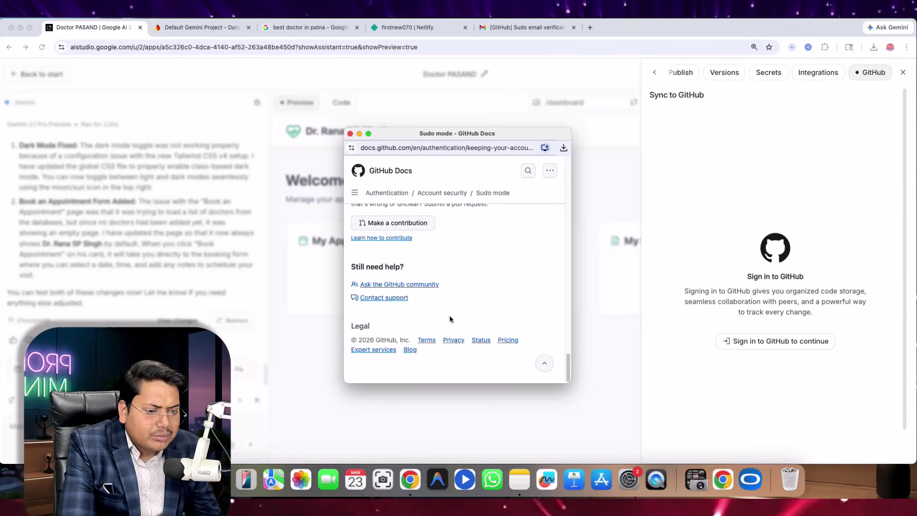
{"action": "scroll", "coordinate": [450, 317], "scroll_direction": "up", "scroll_amount": 8}
{"action": "scroll", "coordinate": [451, 314], "scroll_direction": "up", "scroll_amount": 10}
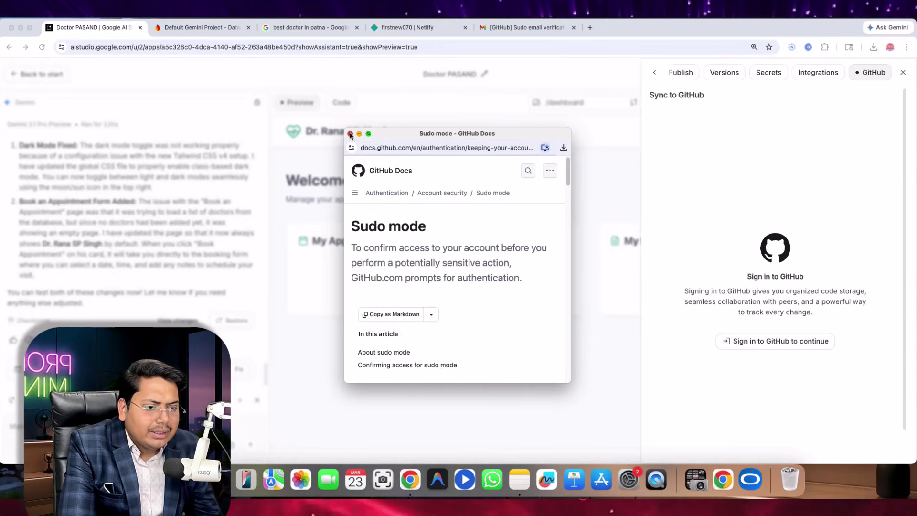
{"action": "left_click", "coordinate": [682, 334]}
{"action": "left_click", "coordinate": [740, 345]}
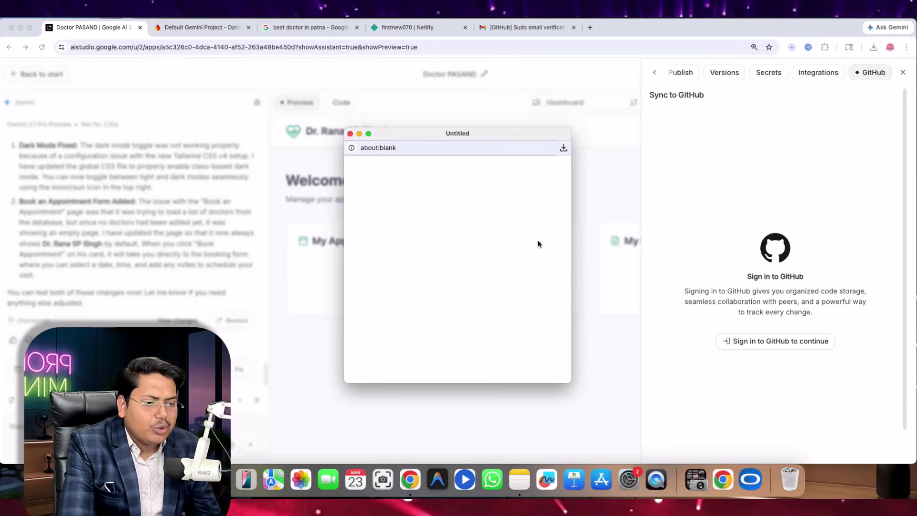
- Request an emailed GitHub verification code and open Gmail in a new window
{"action": "left_click", "coordinate": [503, 285]}
{"action": "key", "text": "super+n"}
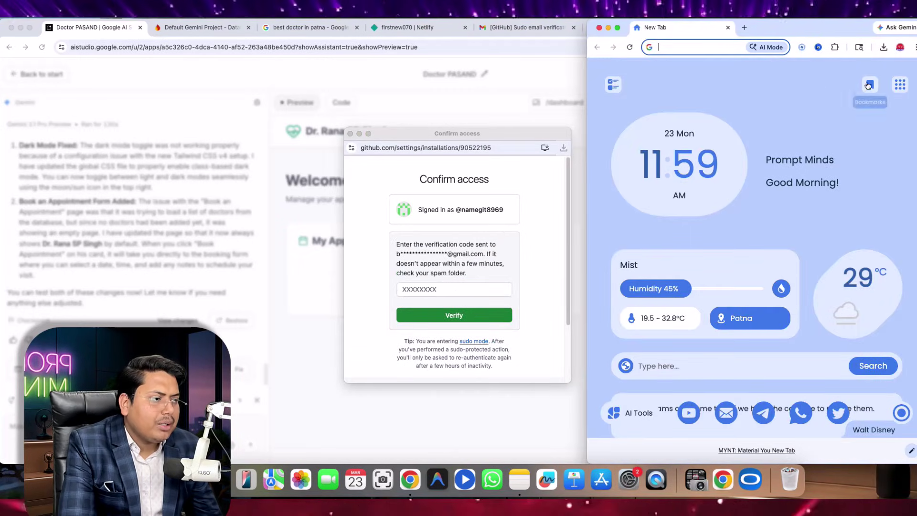
{"action": "left_click", "coordinate": [900, 84]}
{"action": "left_click", "coordinate": [785, 171]}
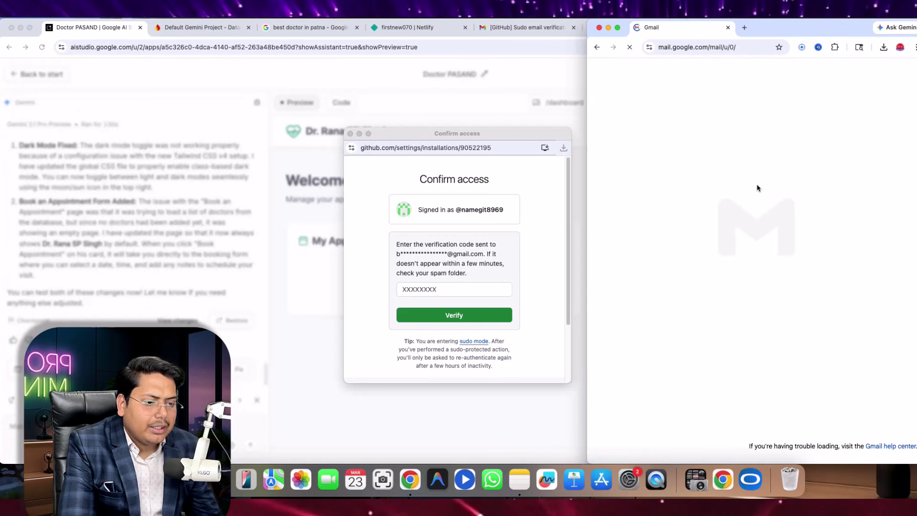
- Copy the code from the GitHub sudo email into Confirm access and verify
{"action": "left_click", "coordinate": [793, 141]}
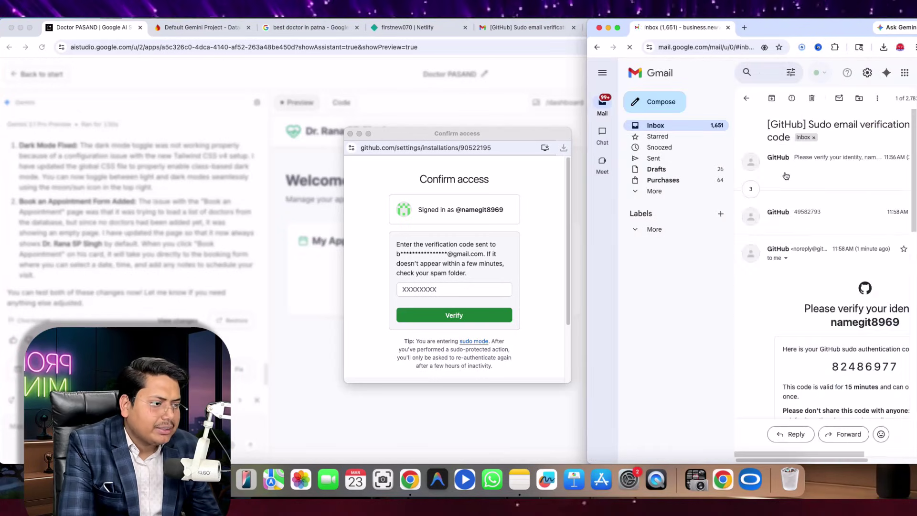
{"action": "left_click_drag", "start_coordinate": [829, 269], "coordinate": [850, 270]}
{"action": "key", "text": "super+c"}
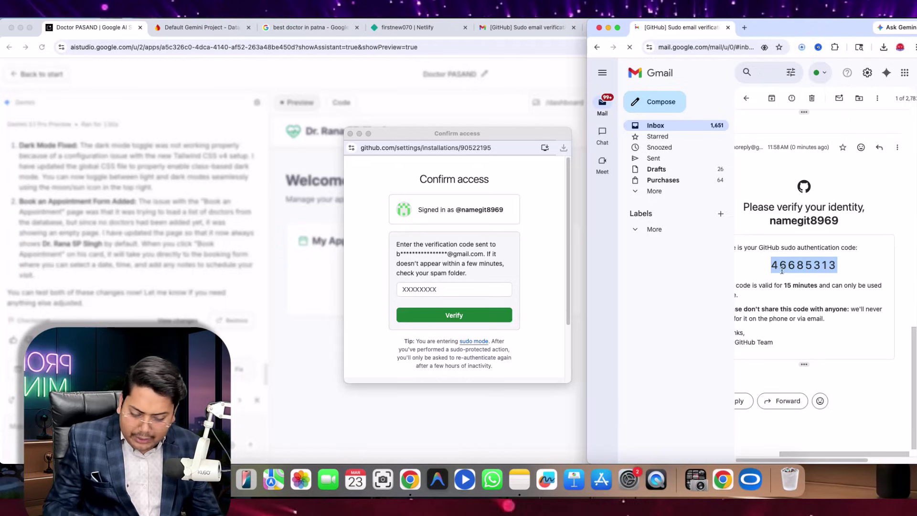
{"action": "left_click", "coordinate": [397, 294]}
{"action": "key", "text": "super+v"}
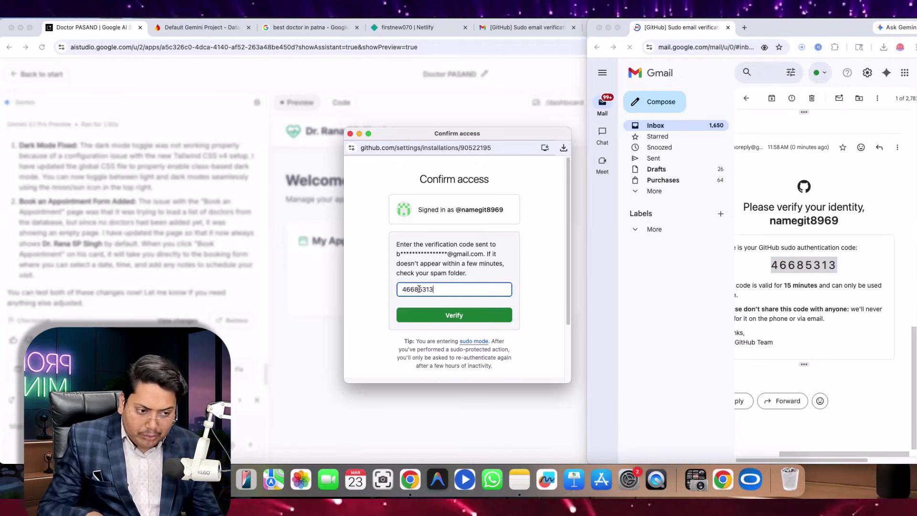
{"action": "left_click", "coordinate": [437, 318]}
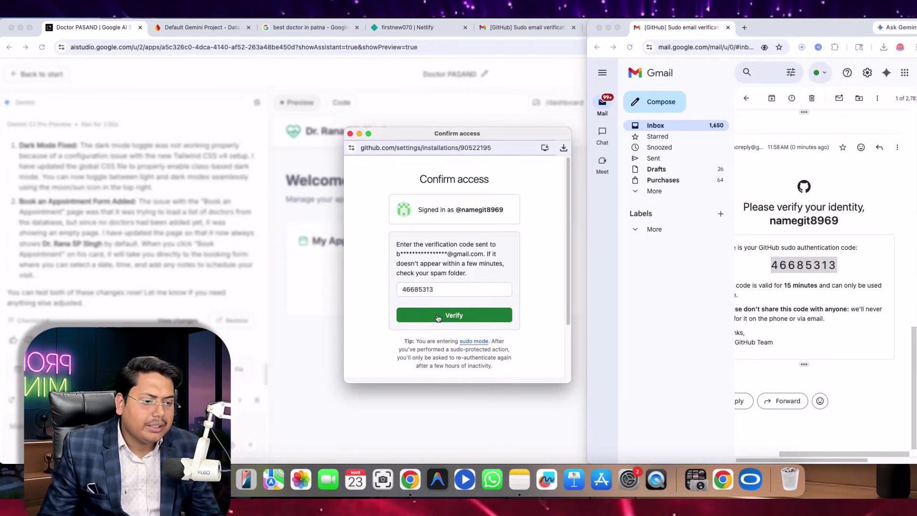
- Set the Google AI Studio GitHub app's repository access to All repositories and save
{"action": "scroll", "coordinate": [435, 277], "scroll_direction": "down", "scroll_amount": 10}
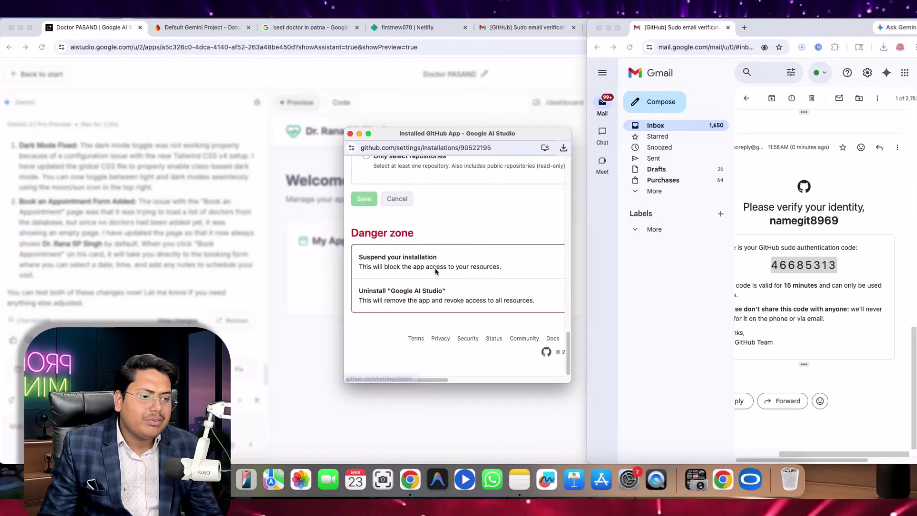
{"action": "scroll", "coordinate": [467, 279], "scroll_direction": "up", "scroll_amount": 15}
{"action": "scroll", "coordinate": [465, 277], "scroll_direction": "down", "scroll_amount": 10}
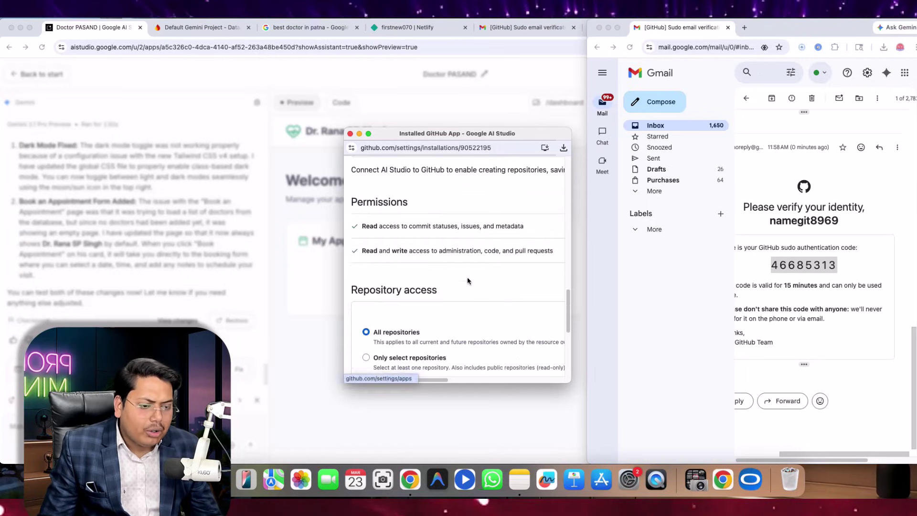
{"action": "scroll", "coordinate": [372, 251], "scroll_direction": "up", "scroll_amount": 8}
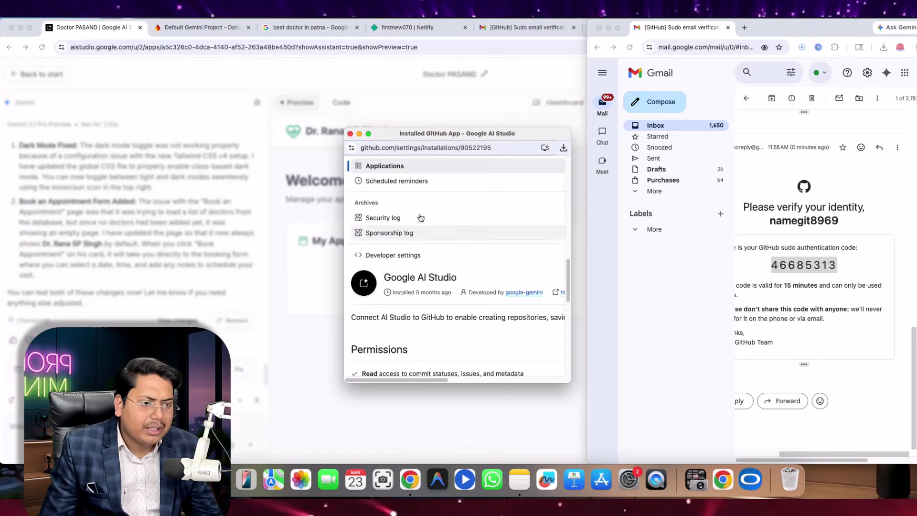
{"action": "left_click", "coordinate": [579, 100]}
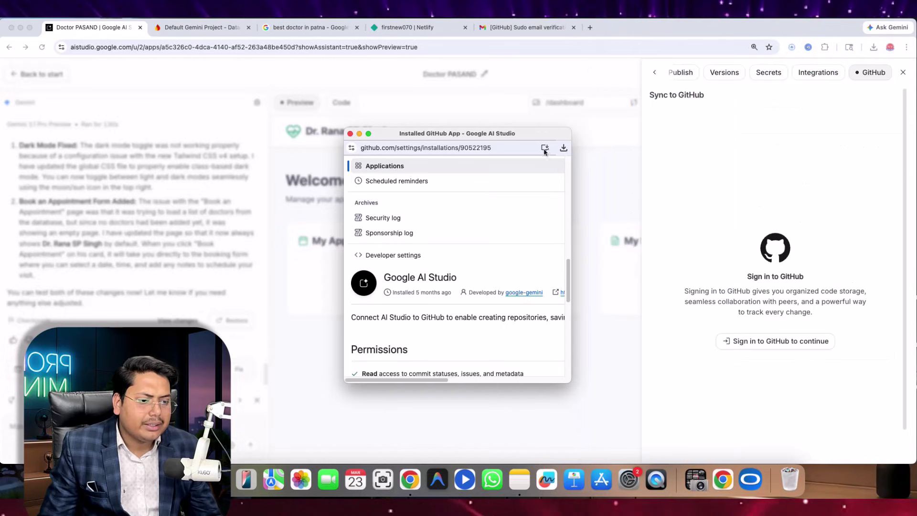
{"action": "scroll", "coordinate": [437, 267], "scroll_direction": "up", "scroll_amount": 10}
{"action": "scroll", "coordinate": [430, 273], "scroll_direction": "down", "scroll_amount": 10}
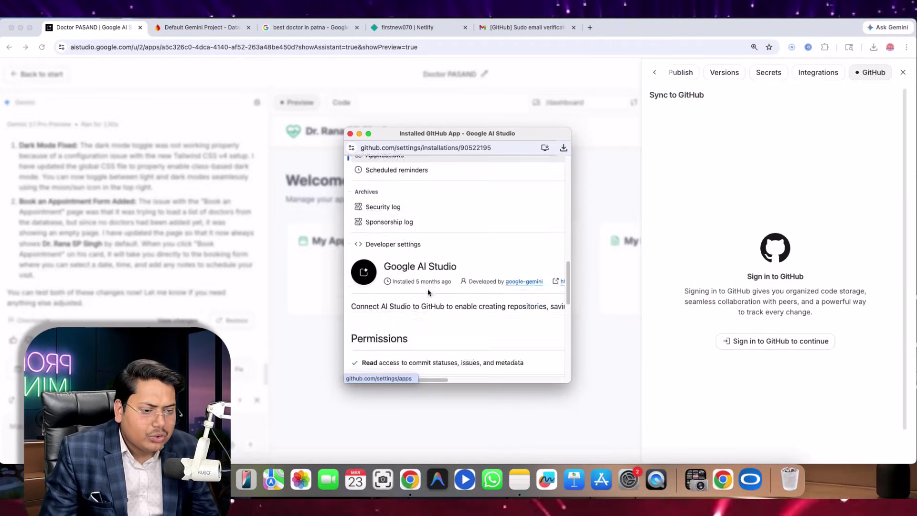
{"action": "left_click", "coordinate": [365, 245]}
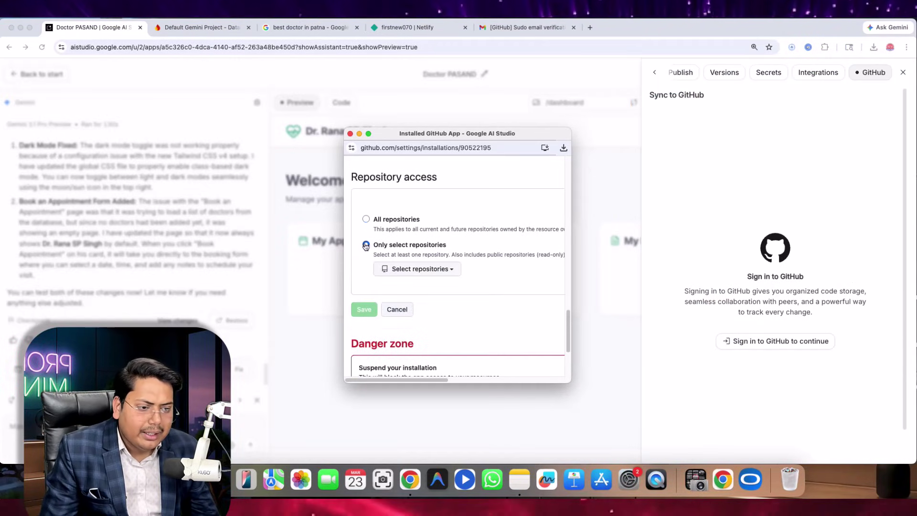
{"action": "left_click", "coordinate": [367, 220]}
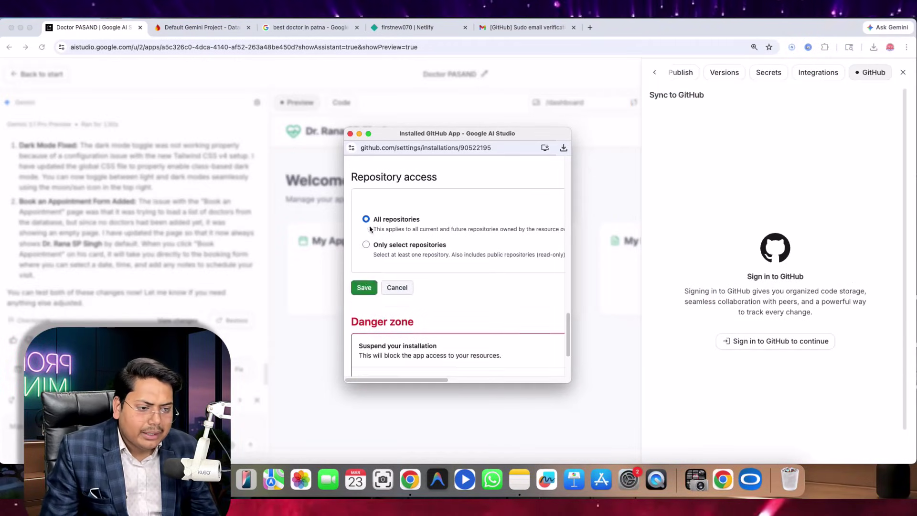
{"action": "left_click", "coordinate": [365, 287]}
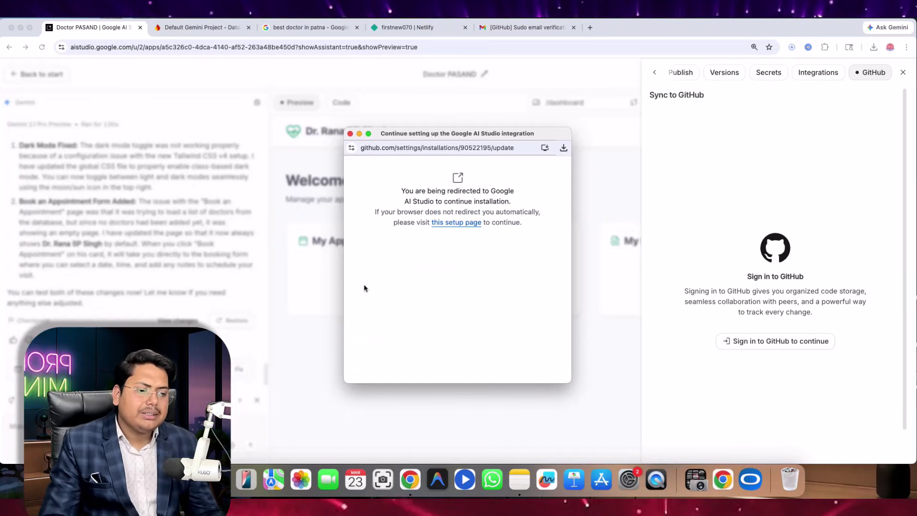
- Fill in the new repository's name from a suggestion and the description 'doctor'
{"action": "left_click", "coordinate": [449, 224]}
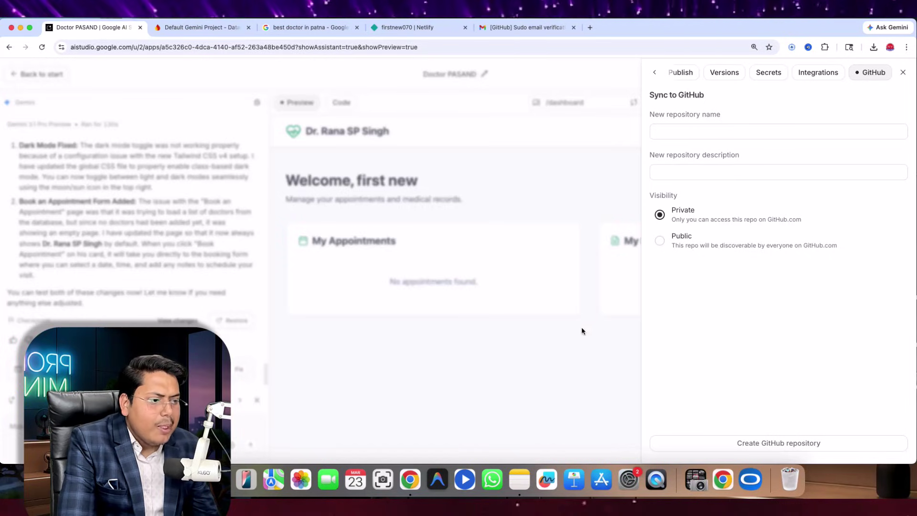
{"action": "left_click", "coordinate": [668, 133]}
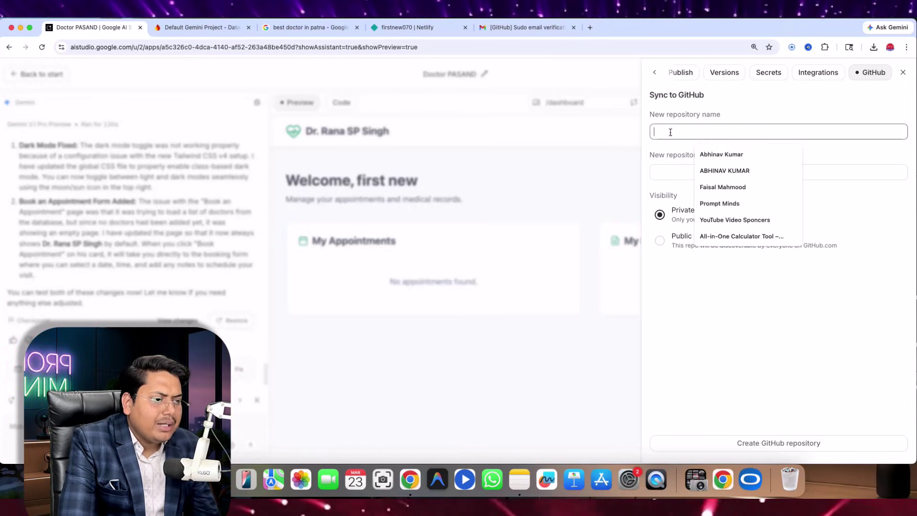
{"action": "left_click", "coordinate": [706, 153]}
{"action": "left_click", "coordinate": [674, 173]}
{"action": "left_click", "coordinate": [700, 195]}
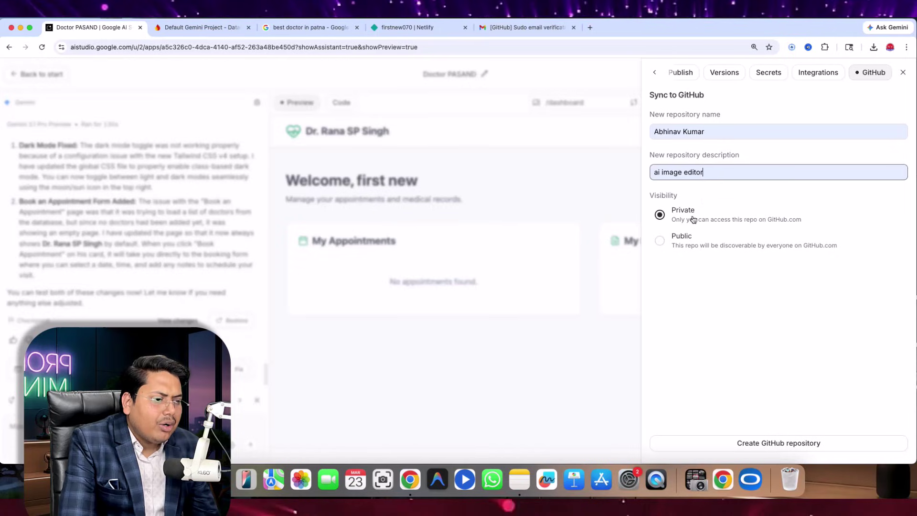
{"action": "left_click_drag", "start_coordinate": [665, 175], "coordinate": [629, 177]}
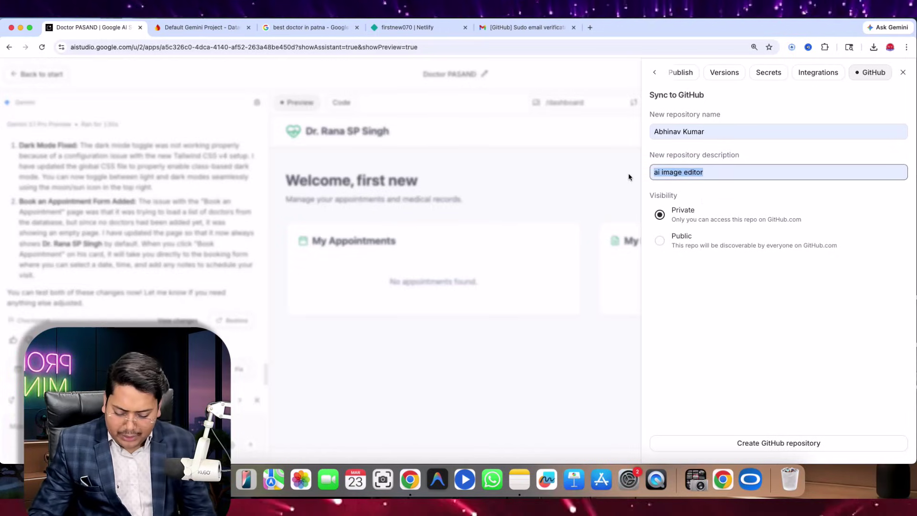
{"action": "type", "text": "doctor"}
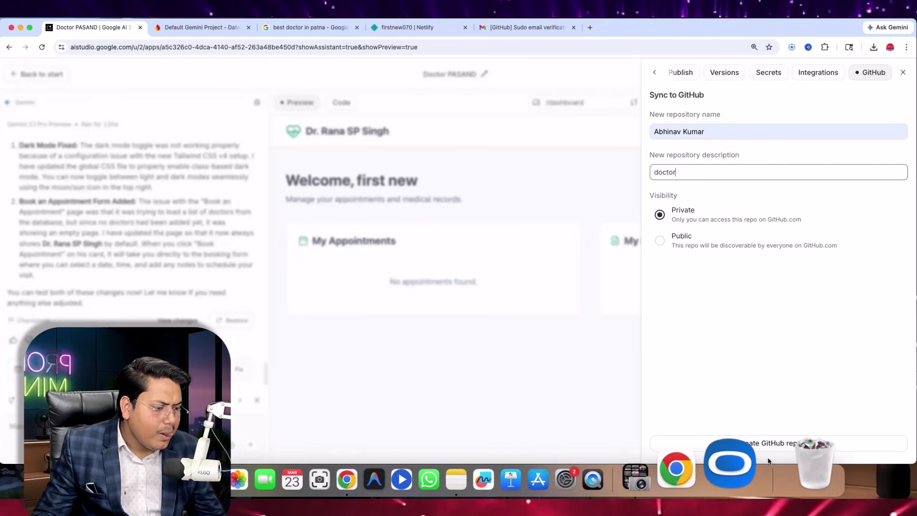
- Attempt to create the GitHub repository, retry after the authentication error, then cancel
{"action": "left_click", "coordinate": [774, 444]}
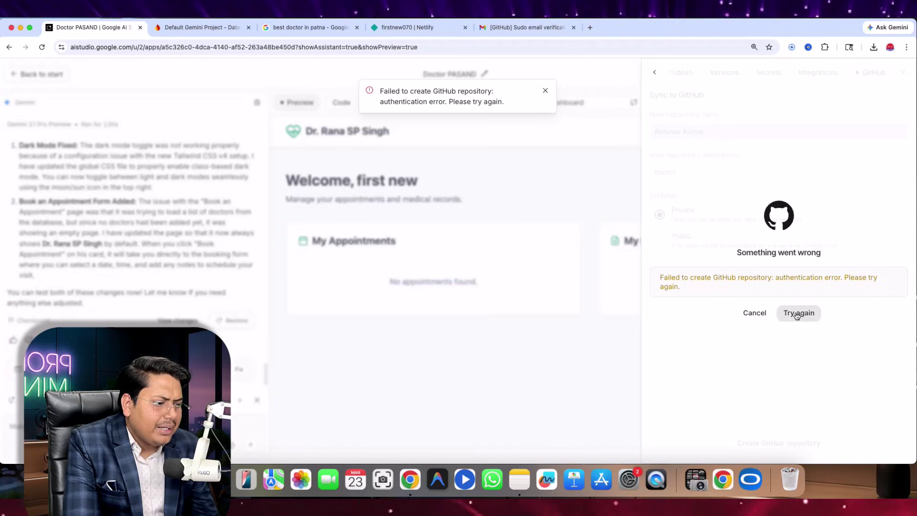
{"action": "left_click", "coordinate": [797, 313]}
{"action": "left_click", "coordinate": [754, 314]}
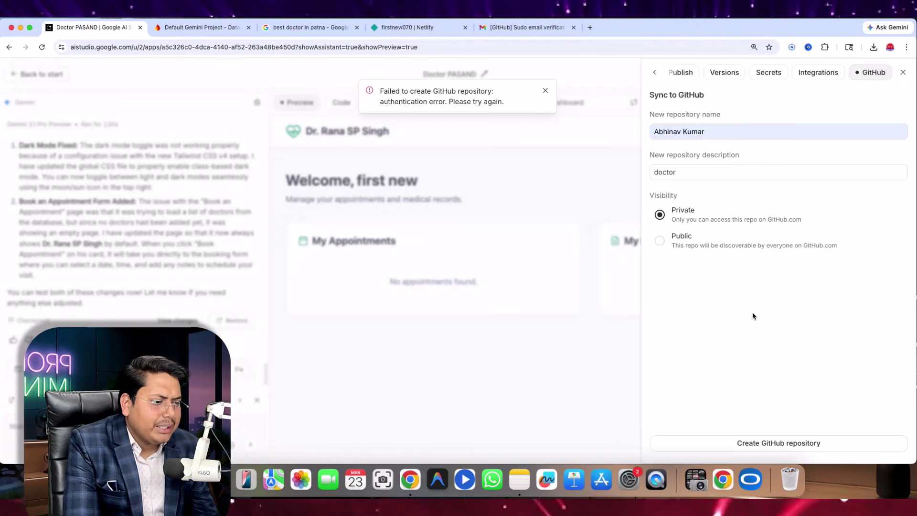
{"action": "left_click", "coordinate": [590, 28]}
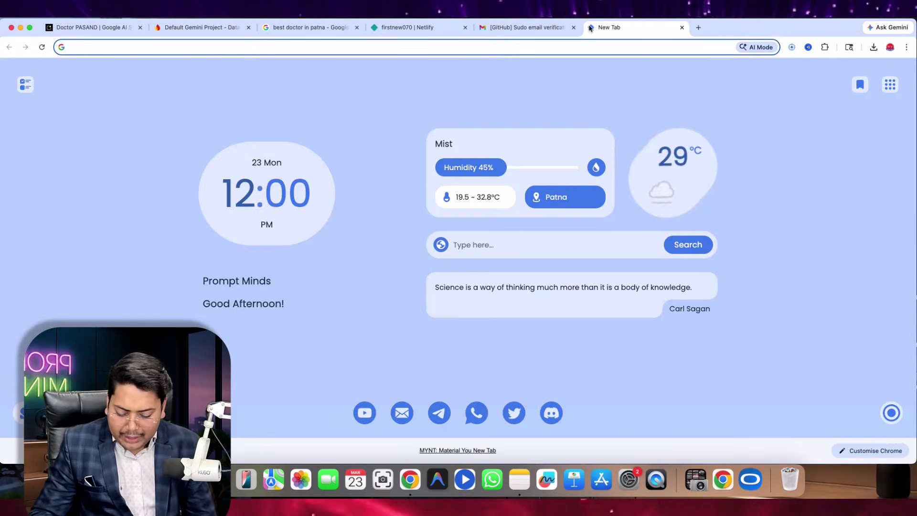
- Load github.com and look through the Prompt-Minds-2.0 repository before returning to the dashboard
{"action": "type", "text": "g"}
{"action": "key", "text": "BackSpace"}
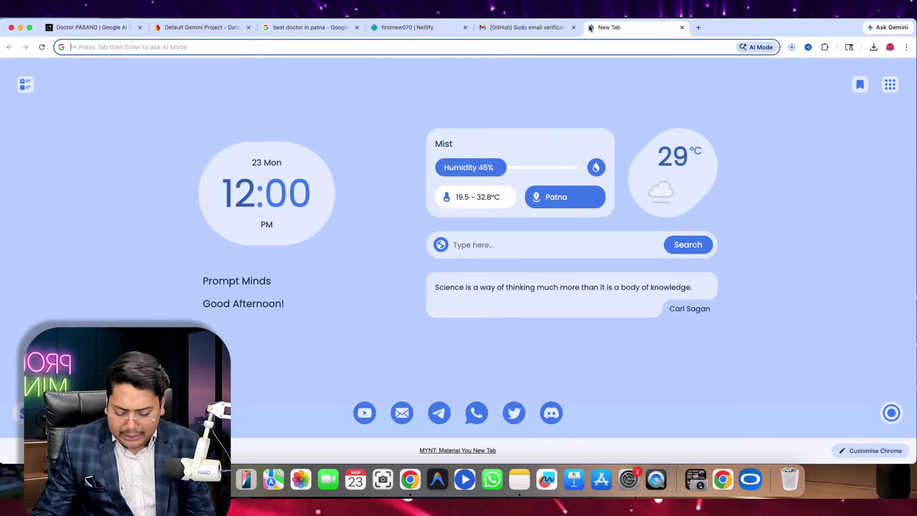
{"action": "type", "text": "git"}
{"action": "key", "text": "Return"}
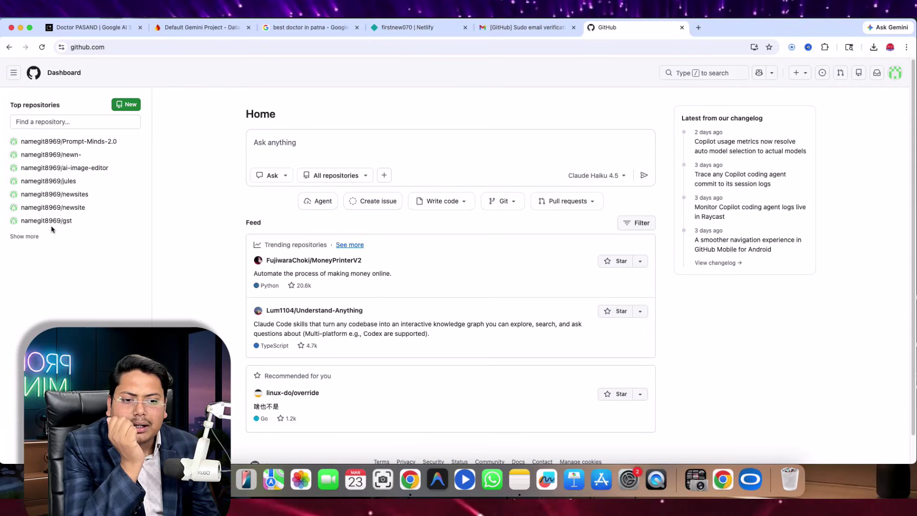
{"action": "left_click", "coordinate": [63, 143]}
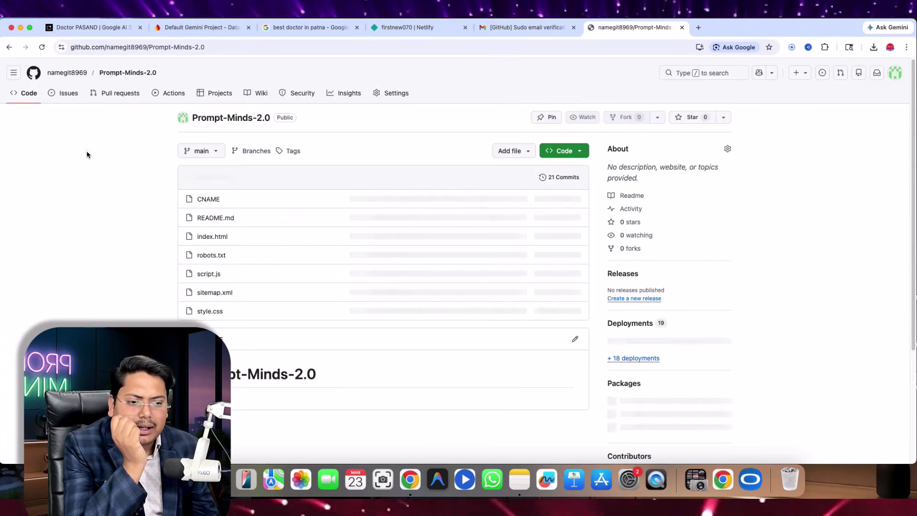
{"action": "scroll", "coordinate": [339, 246], "scroll_direction": "down", "scroll_amount": 2}
{"action": "scroll", "coordinate": [341, 245], "scroll_direction": "up", "scroll_amount": 2}
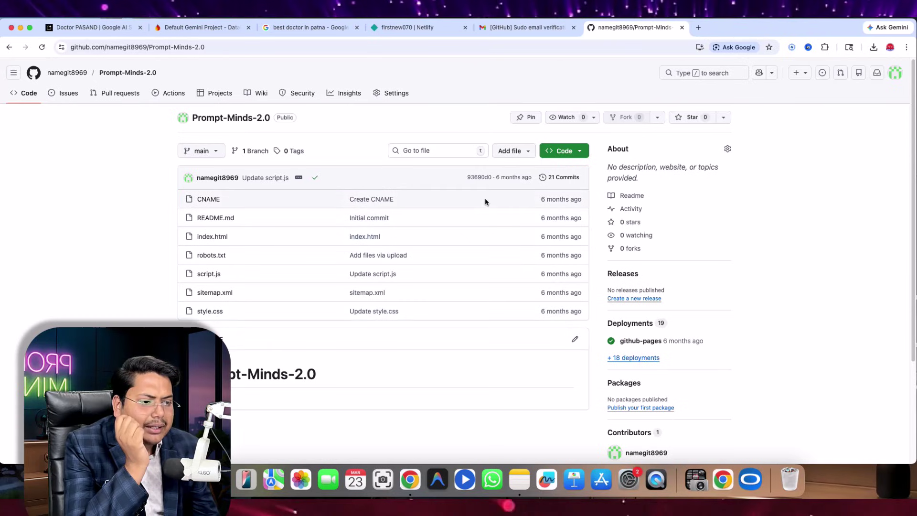
{"action": "left_click", "coordinate": [9, 47]}
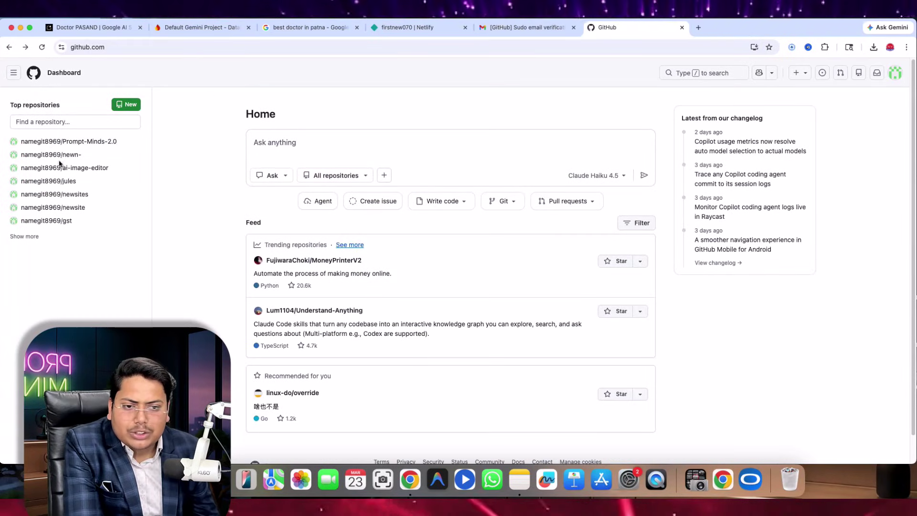
- Expand the dashboard's Top repositories list to show every repository
{"action": "mouse_move", "coordinate": [76, 143]}
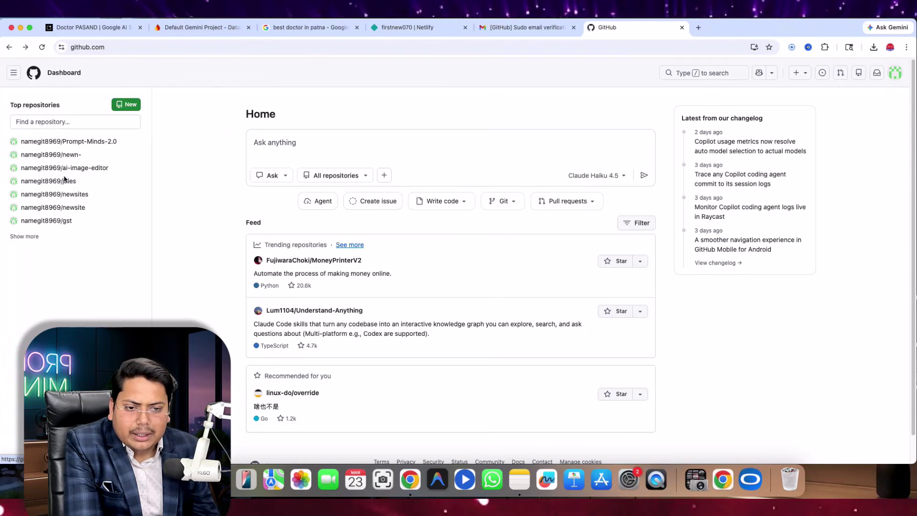
{"action": "left_click", "coordinate": [35, 236]}
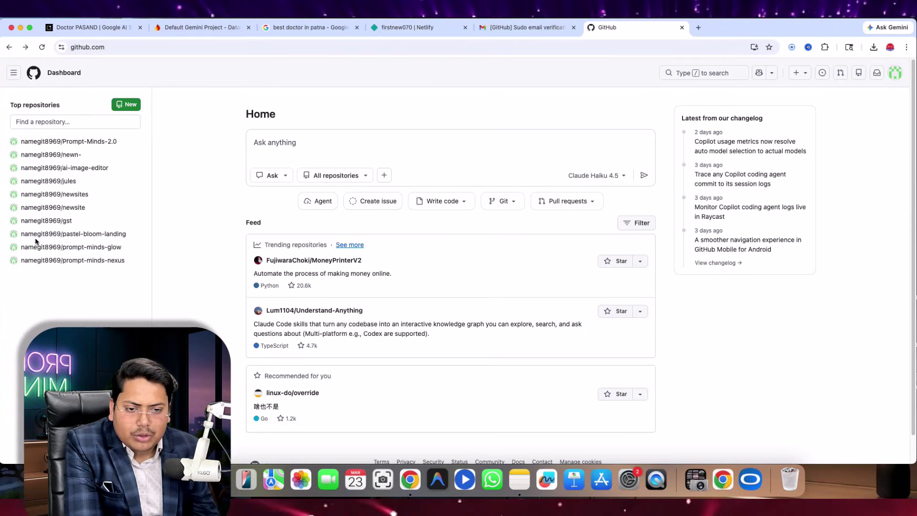
{"action": "mouse_move", "coordinate": [61, 260]}
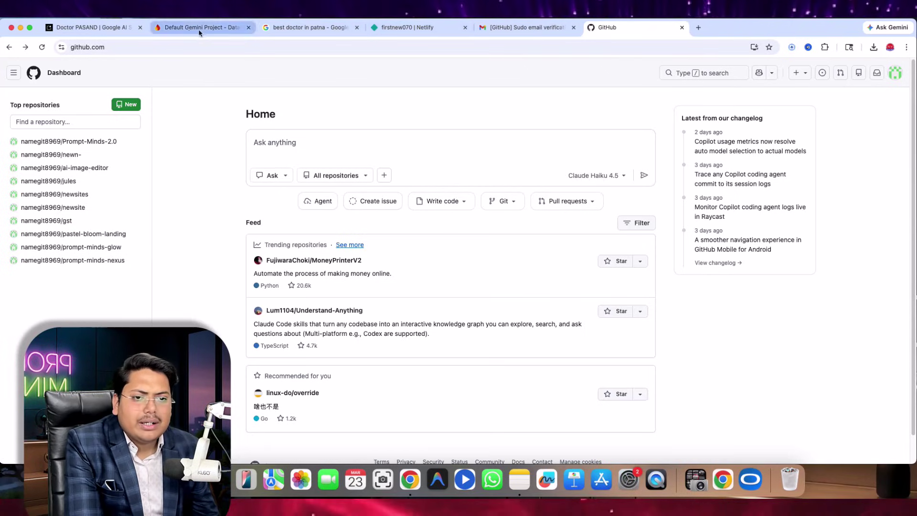
{"action": "left_click", "coordinate": [99, 29]}
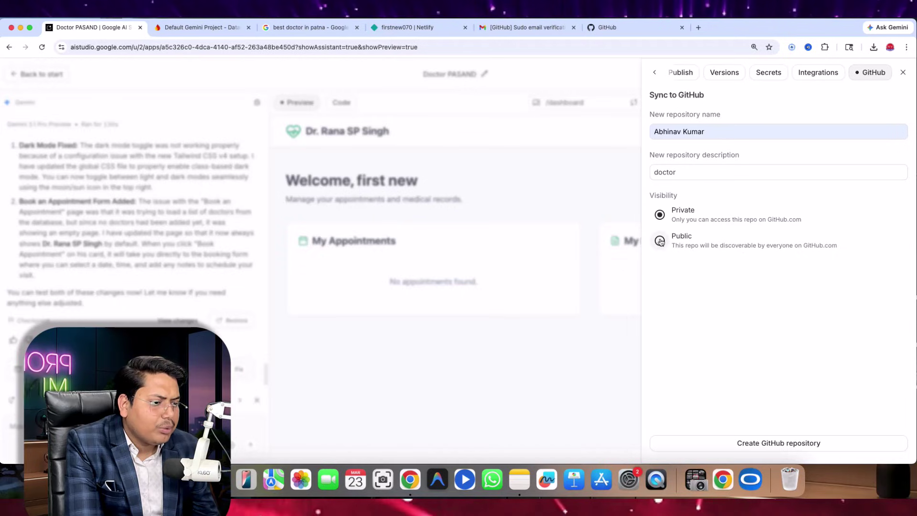
- Make the repository Public, adjust its name and description, and attempt creation, which fails
{"action": "left_click", "coordinate": [692, 245]}
{"action": "left_click", "coordinate": [683, 173]}
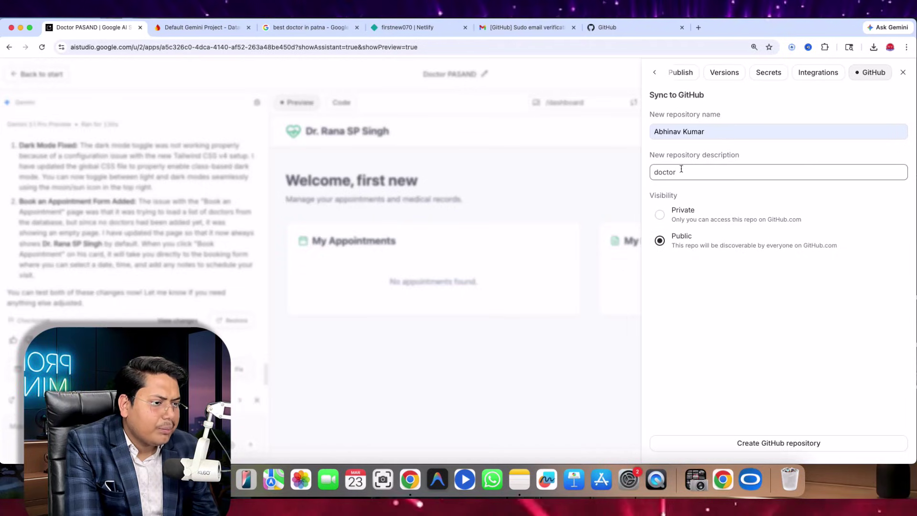
{"action": "left_click", "coordinate": [683, 132]}
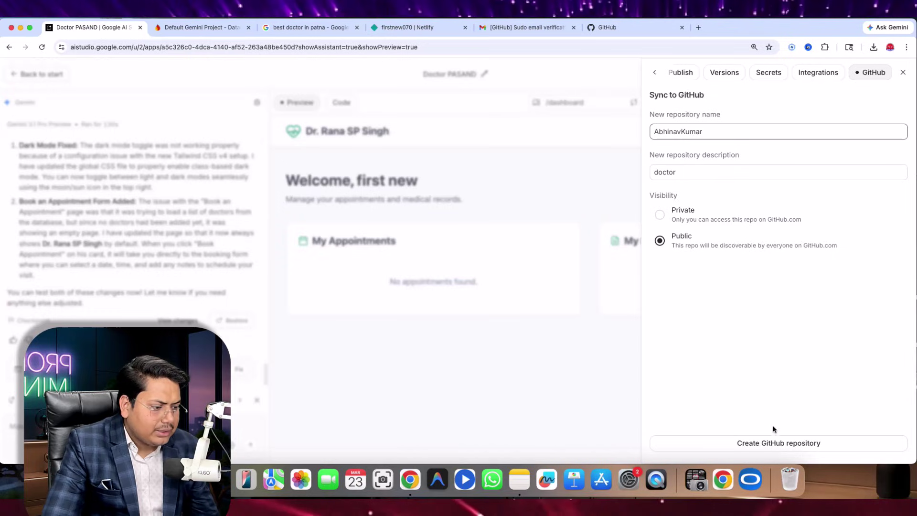
{"action": "left_click", "coordinate": [782, 444]}
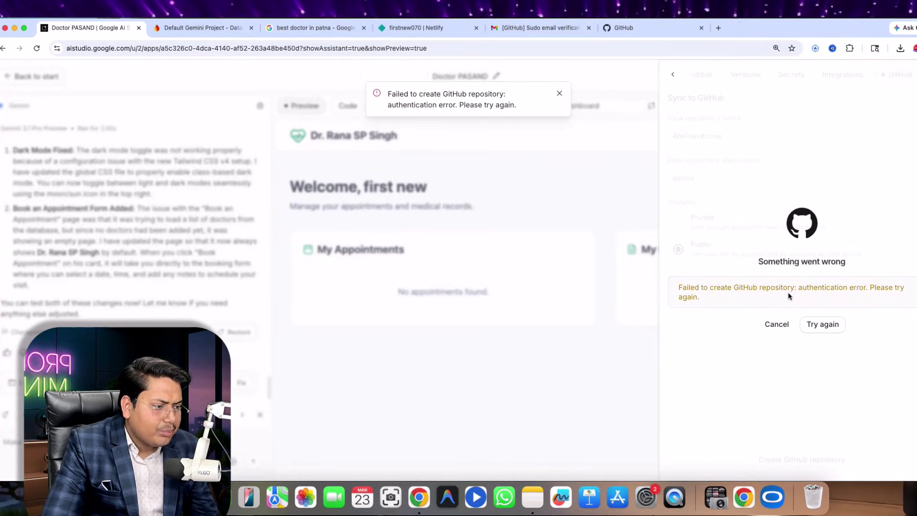
{"action": "left_click", "coordinate": [832, 332]}
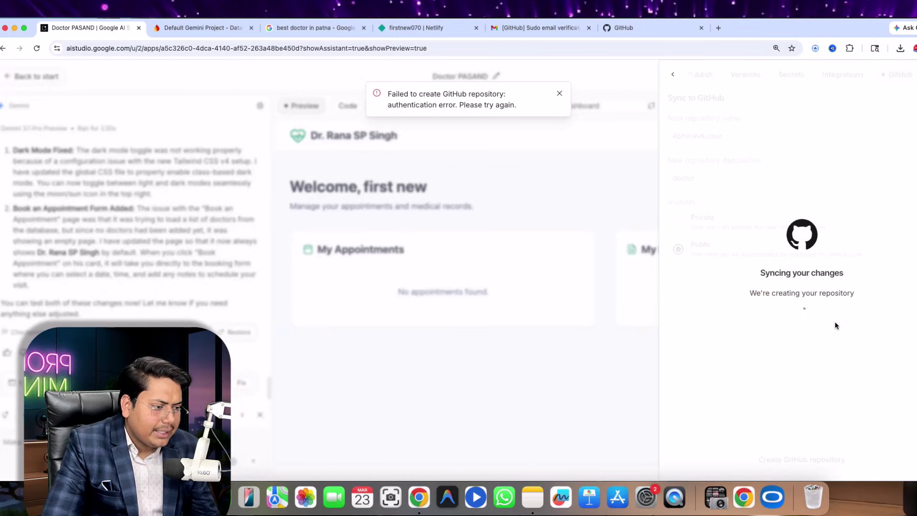
{"action": "left_click", "coordinate": [782, 327]}
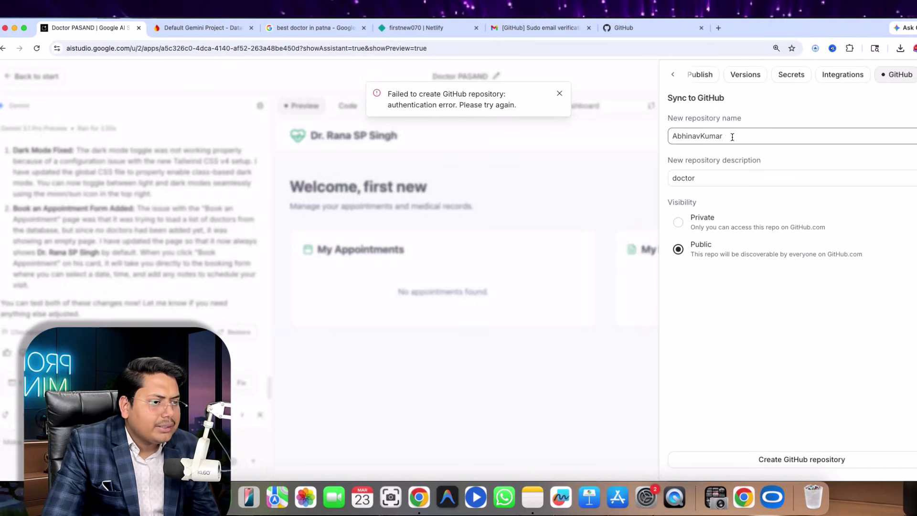
- Change the description to 'doctor89695' and retry creation, again hitting the authentication error
{"action": "left_click", "coordinate": [704, 177]}
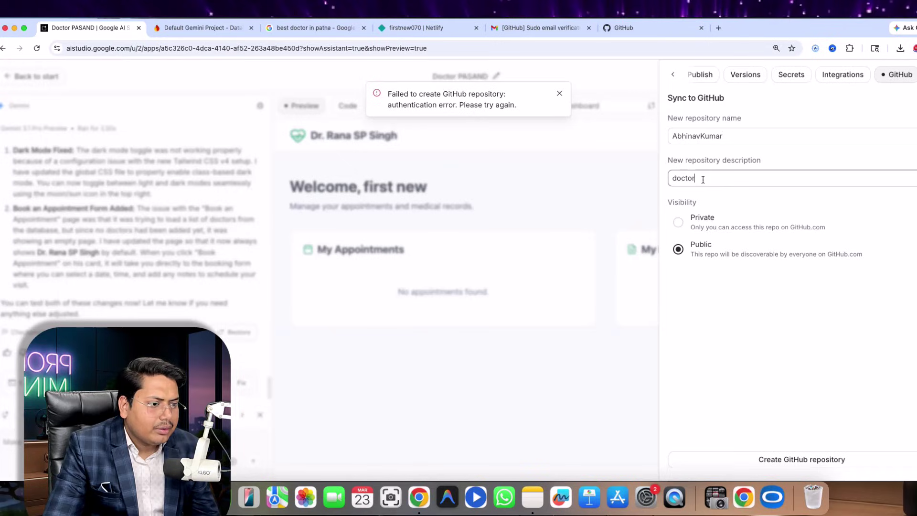
{"action": "type", "text": "89695"}
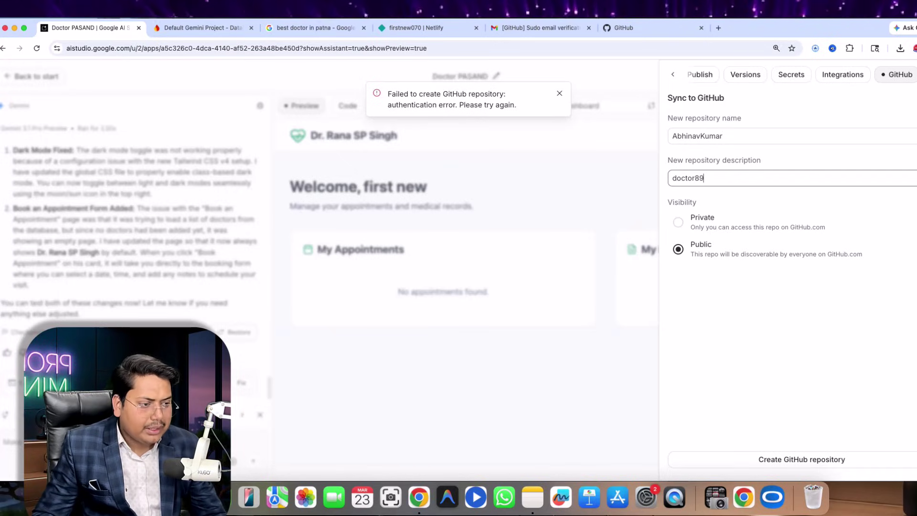
{"action": "left_click", "coordinate": [814, 460]}
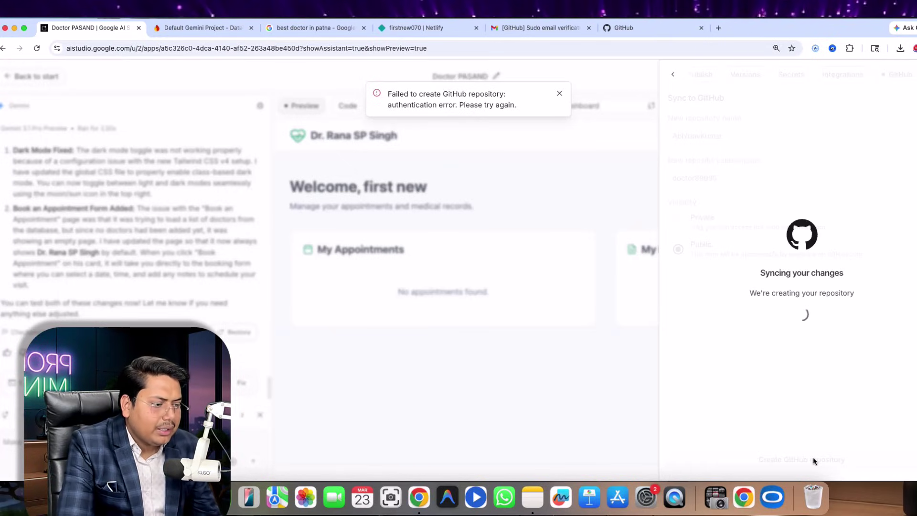
{"action": "left_click", "coordinate": [822, 325]}
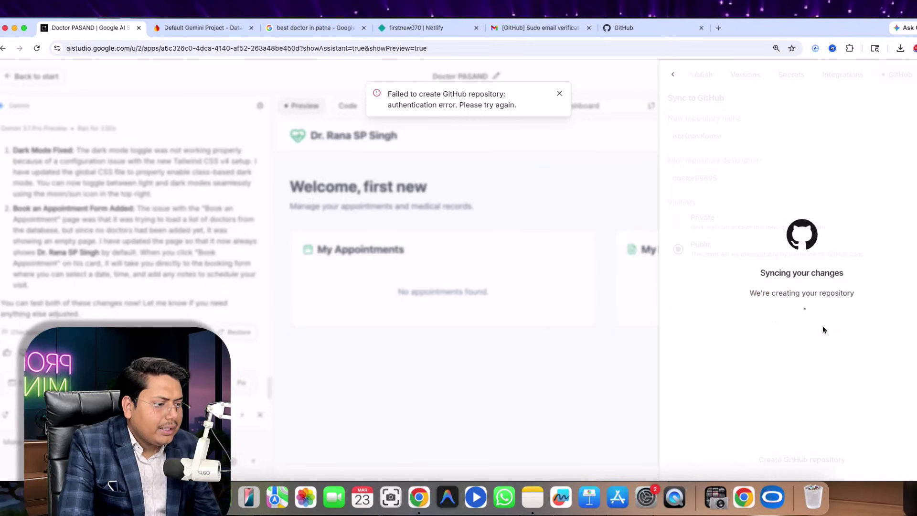
{"action": "left_click", "coordinate": [777, 324]}
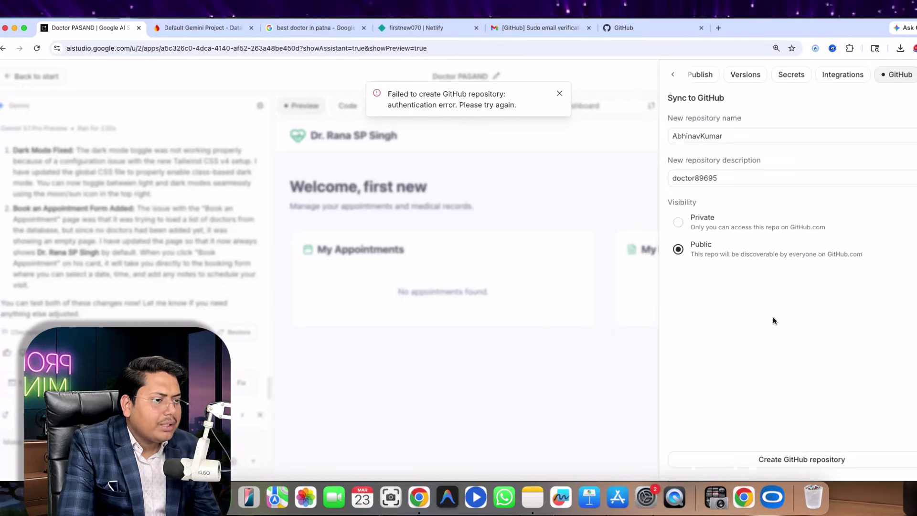
- Reconnect to GitHub from AI Studio's settings to reach the app's repository access page
{"action": "left_click", "coordinate": [843, 74]}
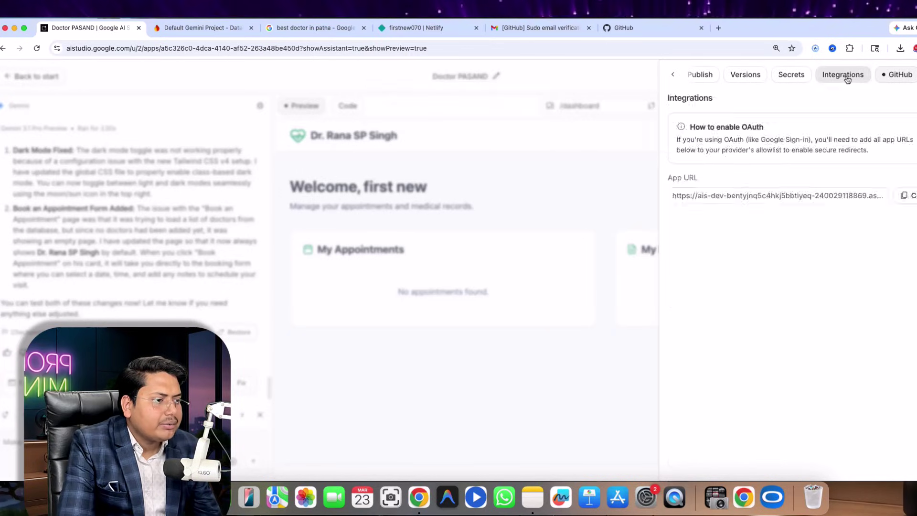
{"action": "left_click", "coordinate": [898, 75]}
{"action": "left_click", "coordinate": [793, 353]}
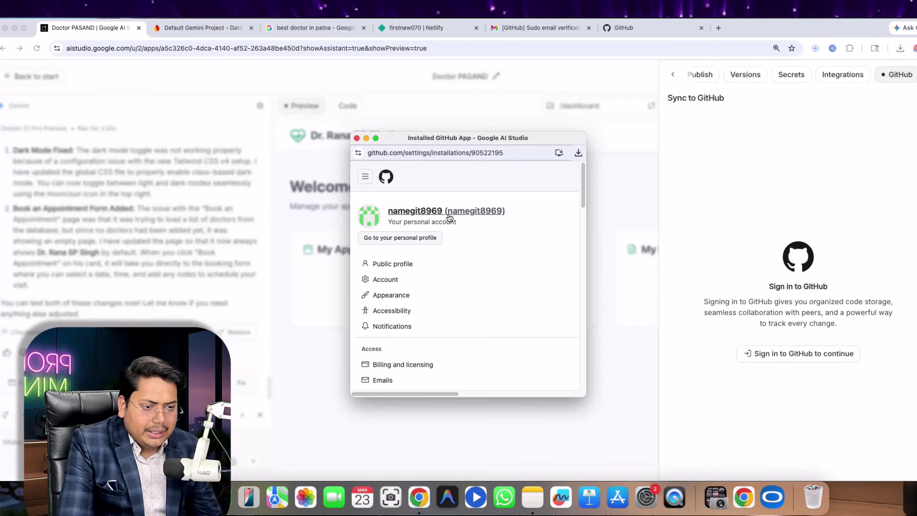
{"action": "scroll", "coordinate": [444, 257], "scroll_direction": "down", "scroll_amount": 5}
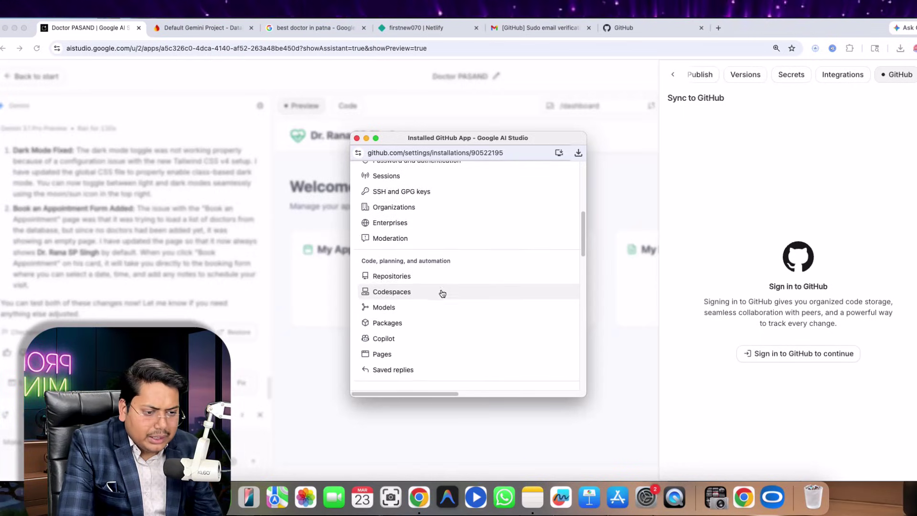
{"action": "scroll", "coordinate": [442, 293], "scroll_direction": "down", "scroll_amount": 10}
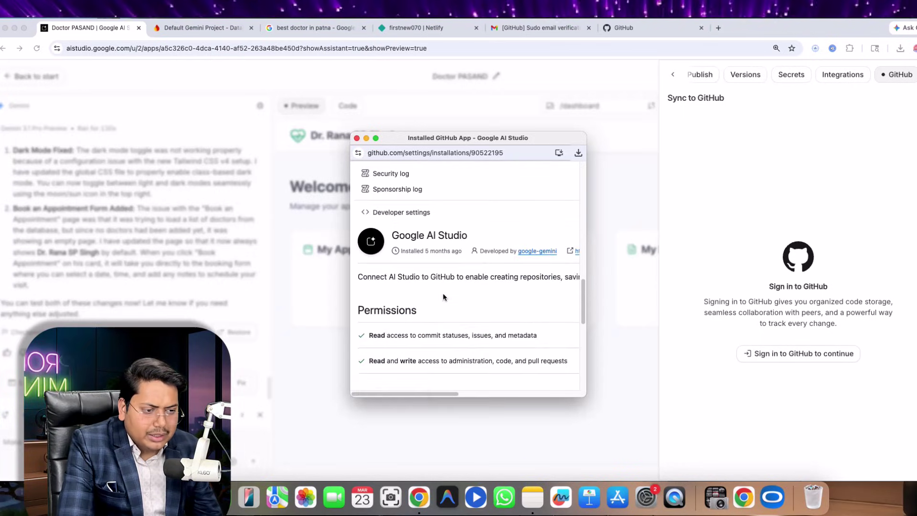
{"action": "scroll", "coordinate": [443, 293], "scroll_direction": "down", "scroll_amount": 8}
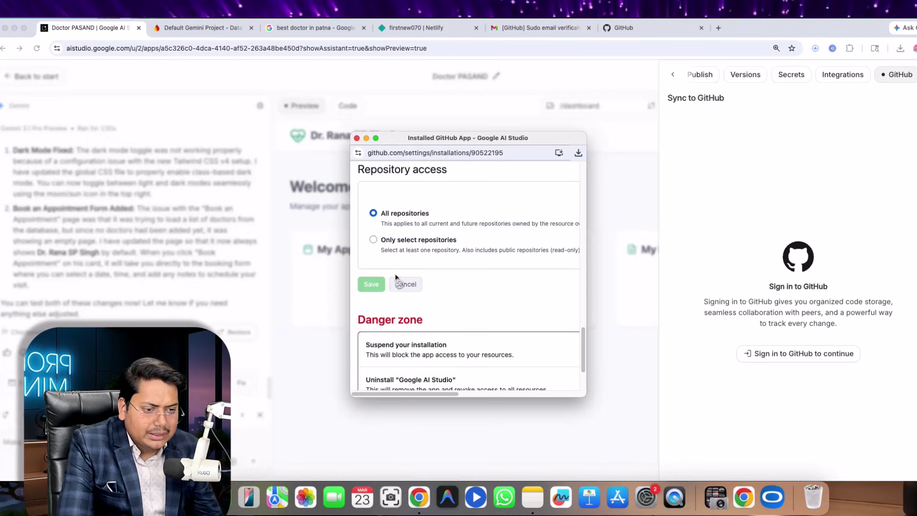
{"action": "scroll", "coordinate": [406, 286], "scroll_direction": "down", "scroll_amount": 3}
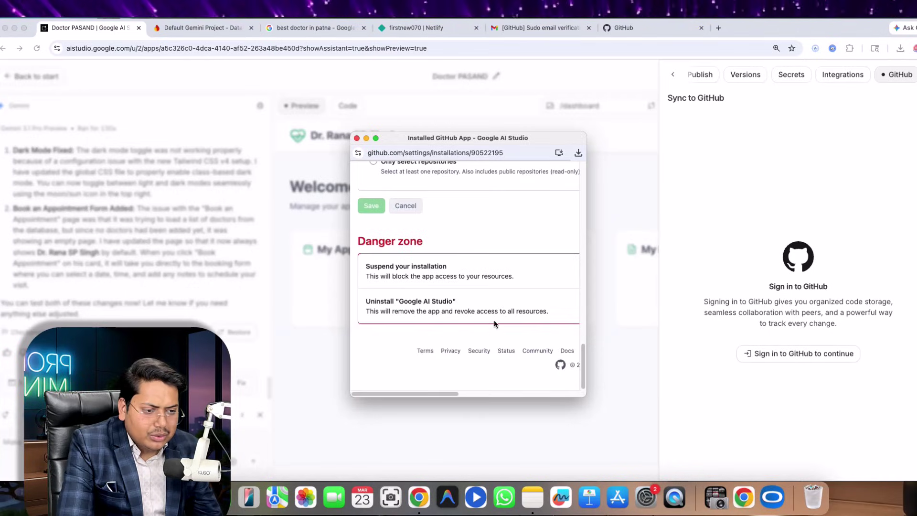
{"action": "left_click_drag", "start_coordinate": [365, 301], "coordinate": [433, 298]}
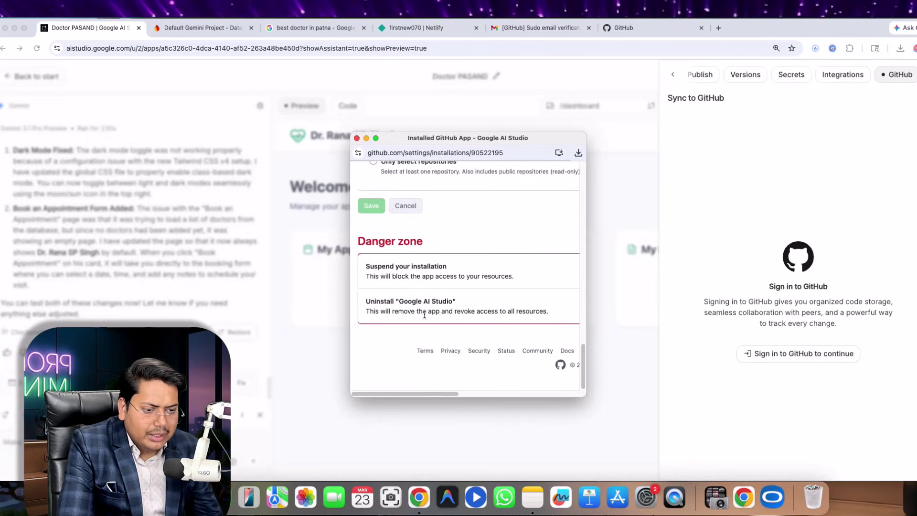
{"action": "scroll", "coordinate": [382, 242], "scroll_direction": "up", "scroll_amount": 3}
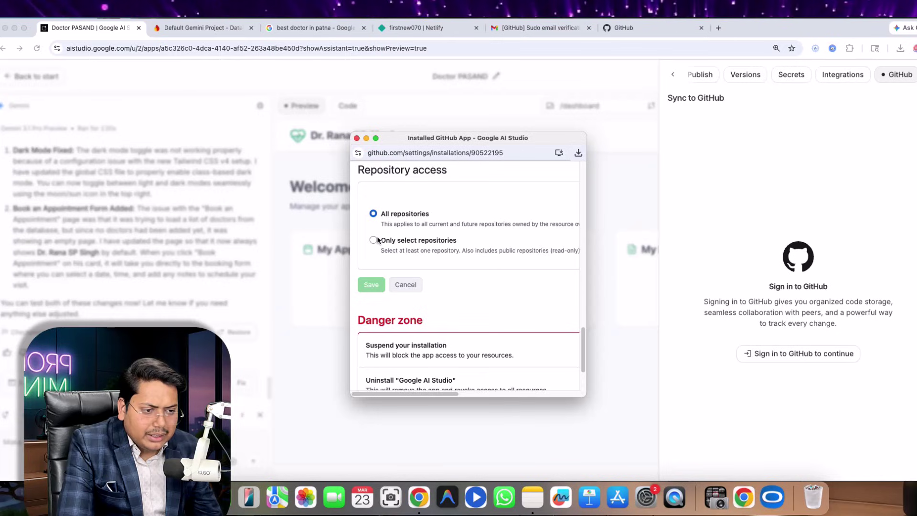
- Limit the GitHub app's access to only the newsites repository and save
{"action": "left_click", "coordinate": [376, 240]}
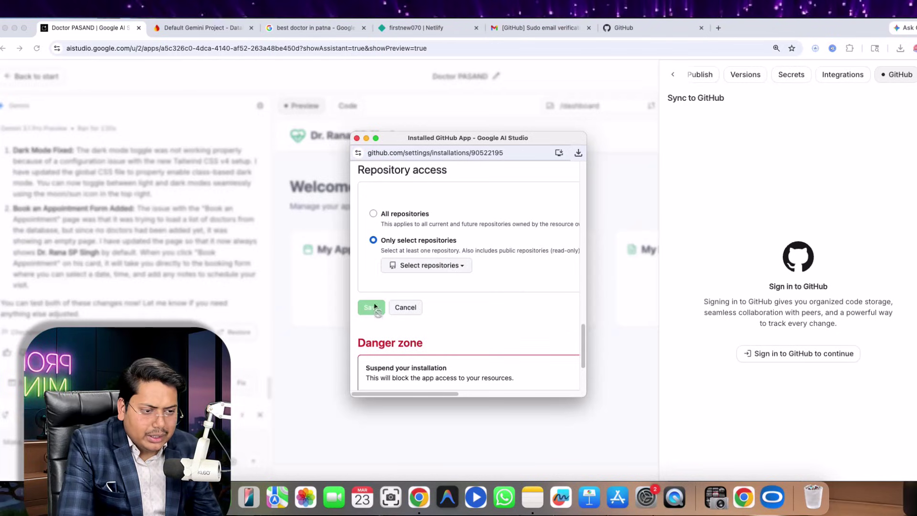
{"action": "left_click", "coordinate": [426, 265]}
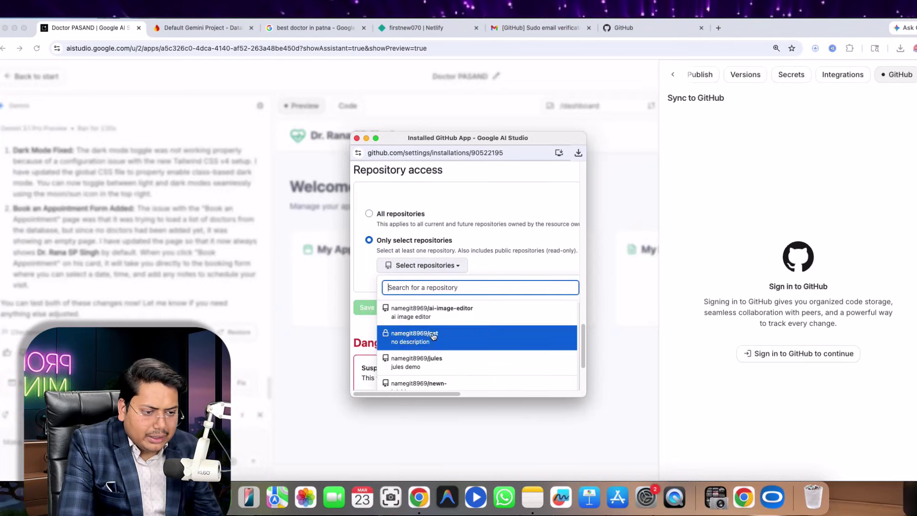
{"action": "scroll", "coordinate": [433, 336], "scroll_direction": "down", "scroll_amount": 10}
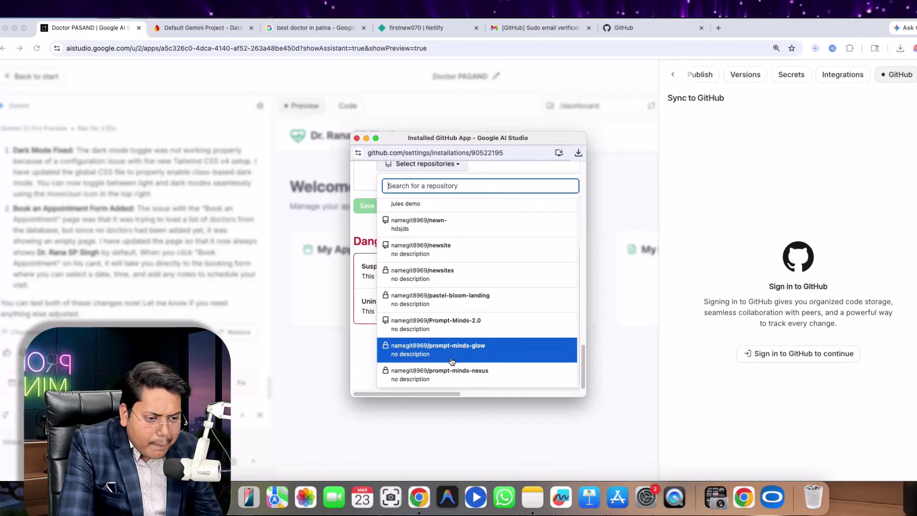
{"action": "left_click", "coordinate": [452, 276]}
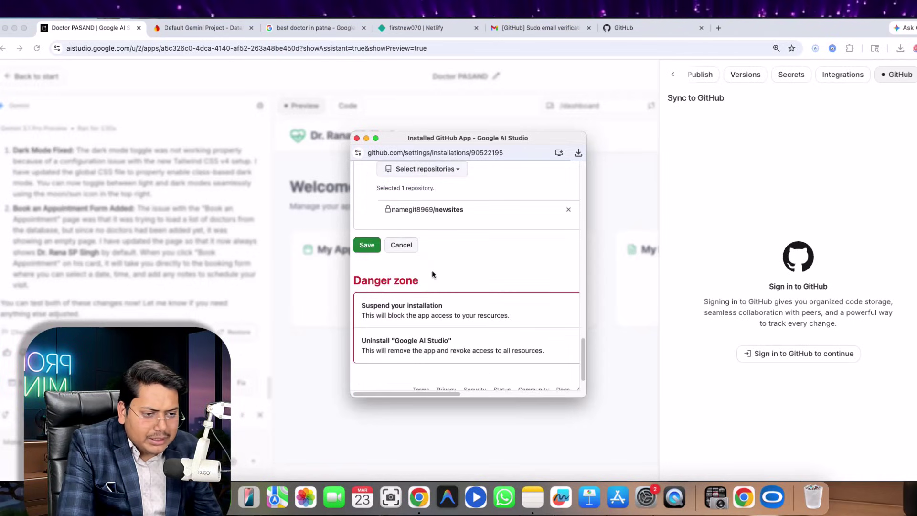
{"action": "left_click", "coordinate": [367, 245]}
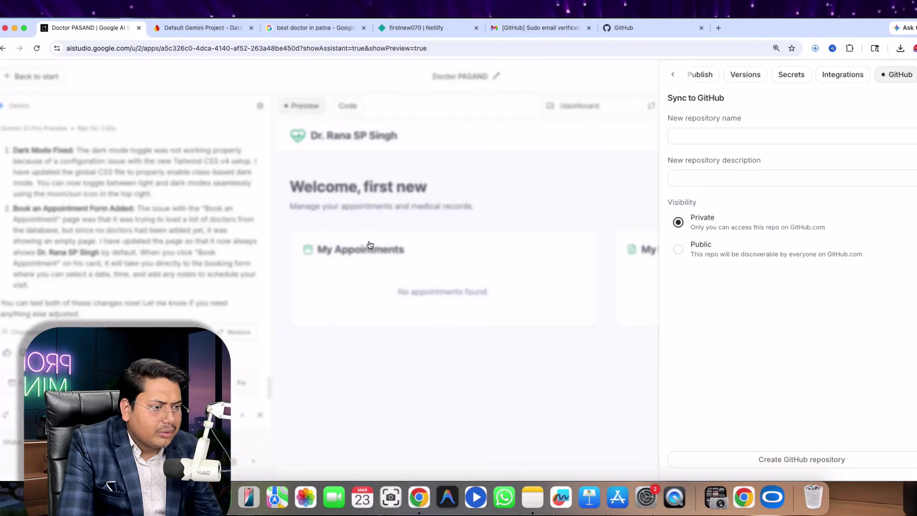
- Download the newn- repository from GitHub as newn--main.zip via Code > Download ZIP
{"action": "left_click", "coordinate": [624, 27]}
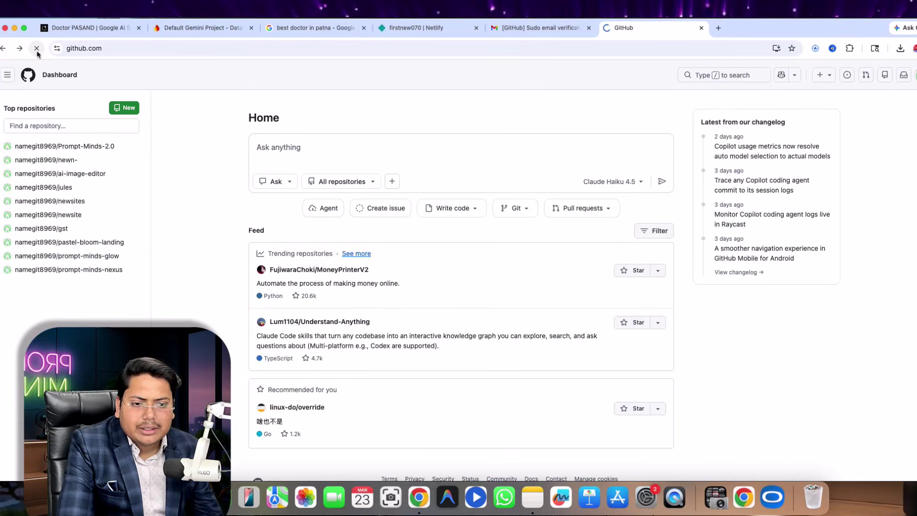
{"action": "left_click", "coordinate": [56, 162]}
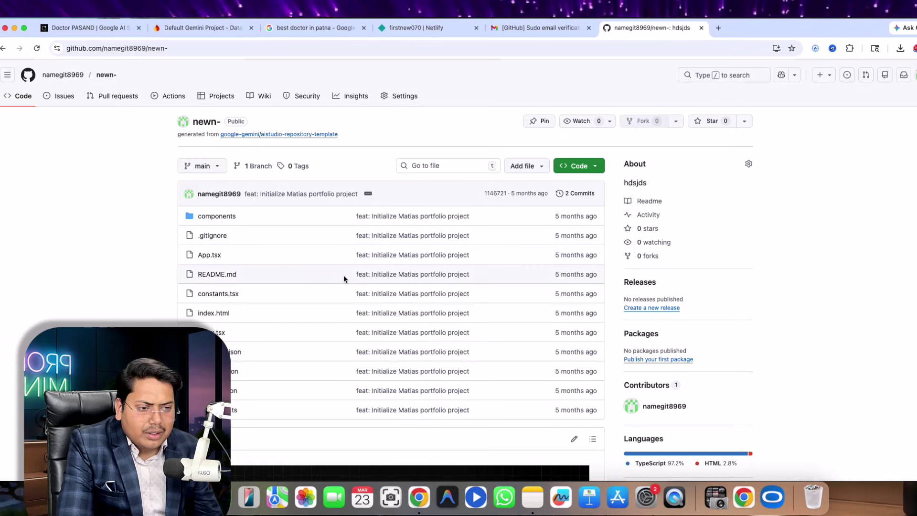
{"action": "scroll", "coordinate": [416, 256], "scroll_direction": "down", "scroll_amount": 8}
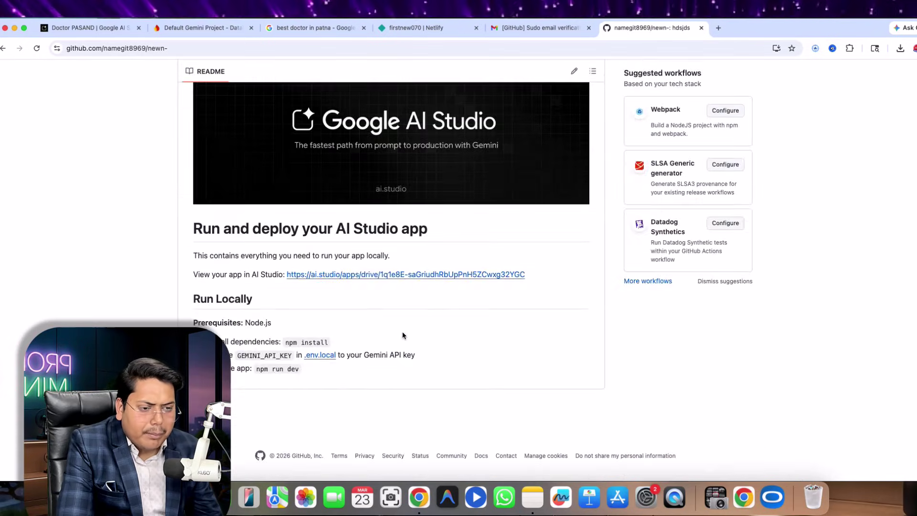
{"action": "scroll", "coordinate": [356, 319], "scroll_direction": "up", "scroll_amount": 8}
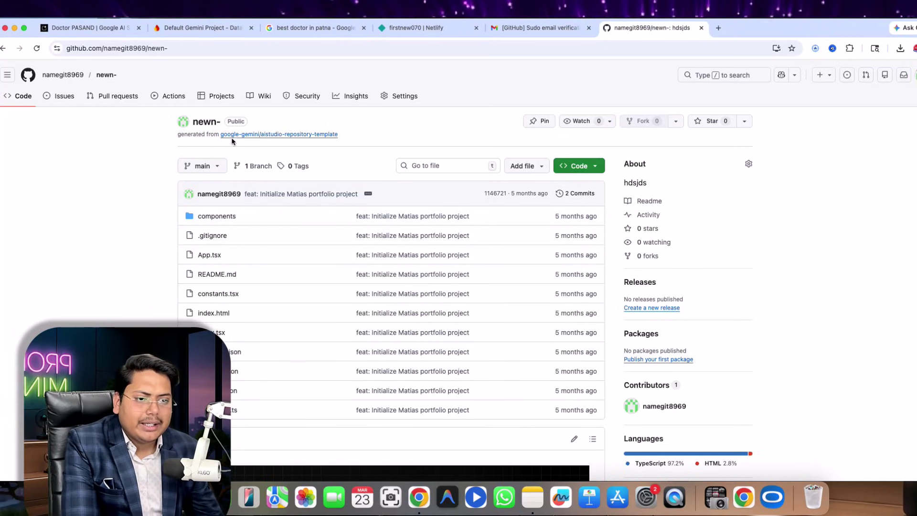
{"action": "left_click", "coordinate": [580, 167]}
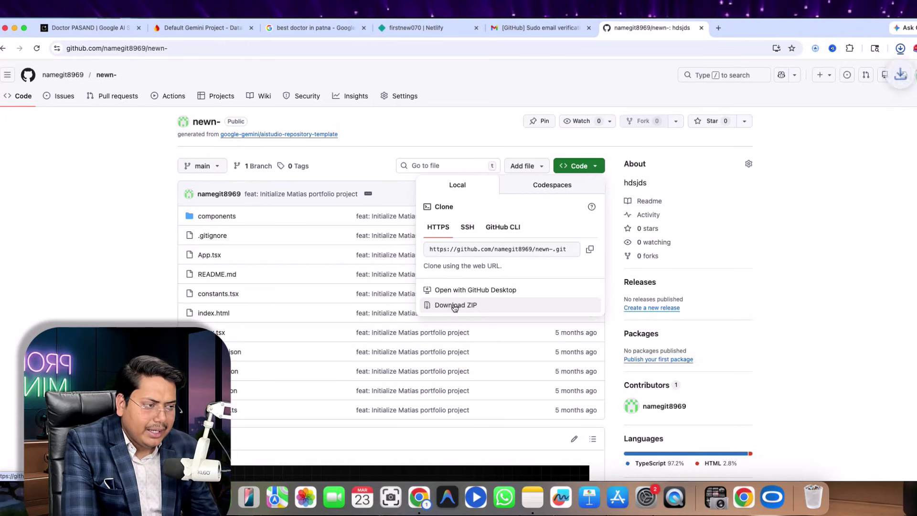
{"action": "left_click", "coordinate": [902, 49]}
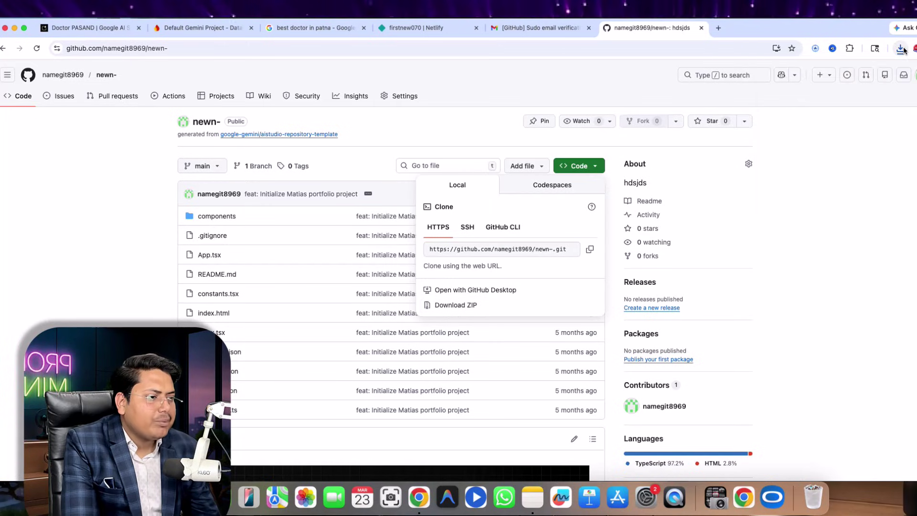
{"action": "left_click", "coordinate": [901, 48]}
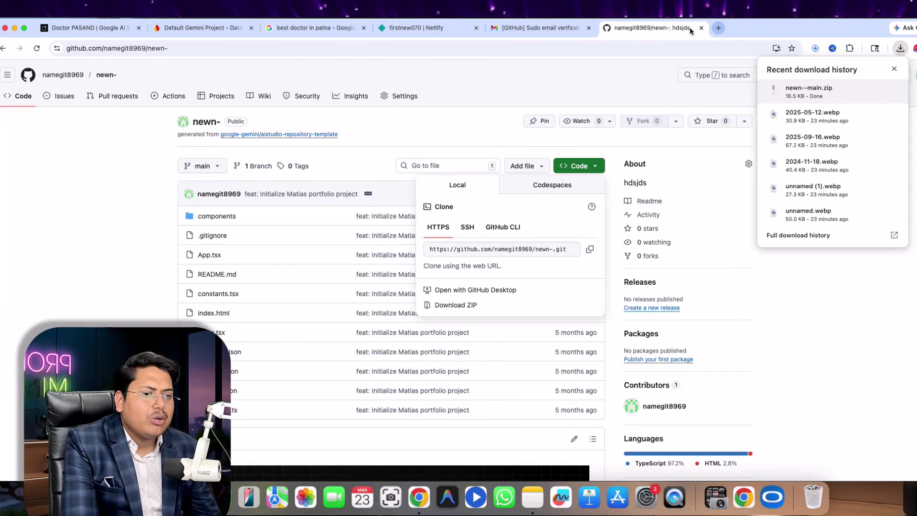
{"action": "left_click", "coordinate": [416, 28]}
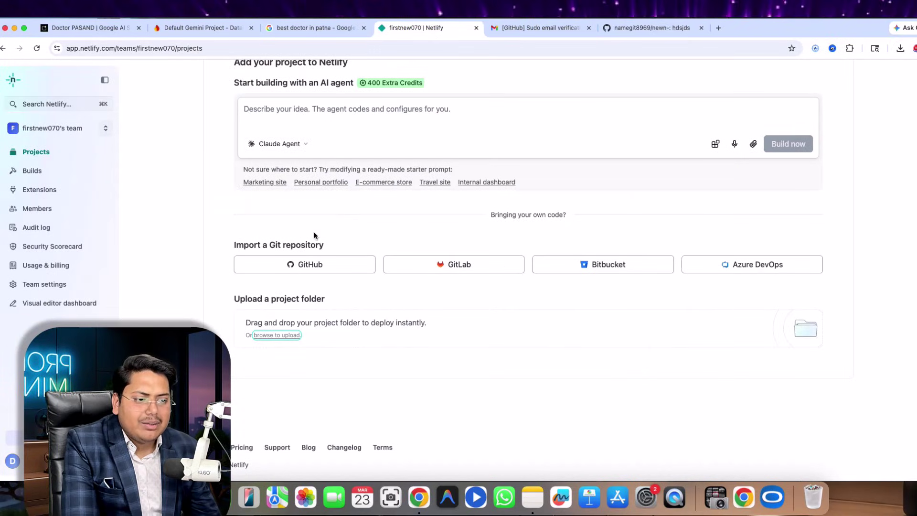
- Drag newn--main.zip from Finder's Downloads folder into Netlify's project upload drop zone
{"action": "left_click", "coordinate": [277, 336]}
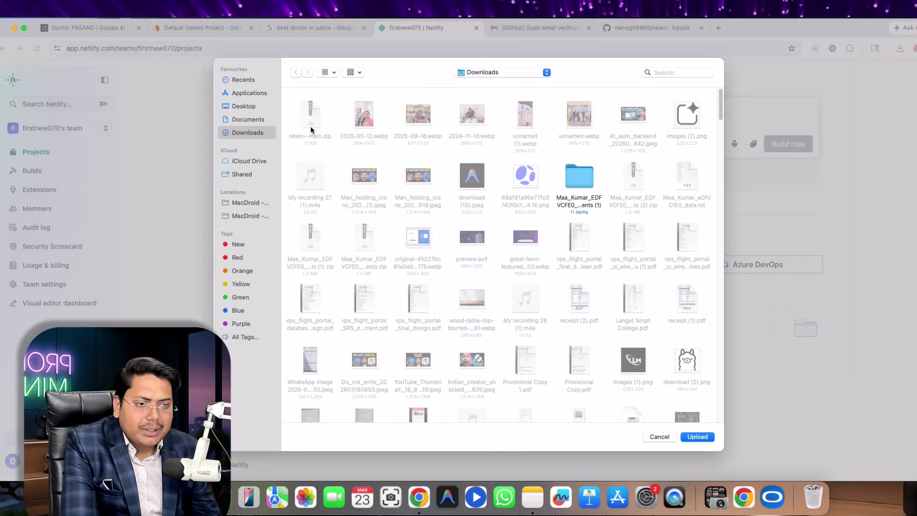
{"action": "left_click", "coordinate": [660, 436]}
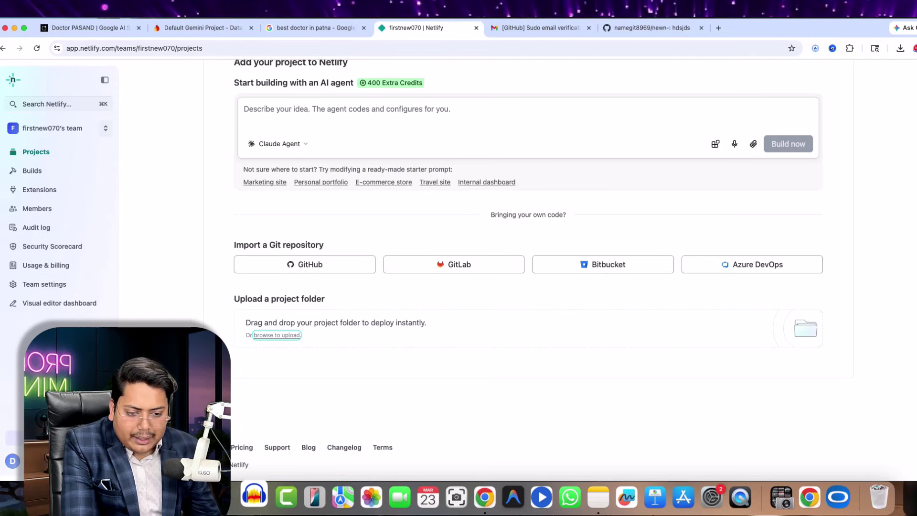
{"action": "left_click", "coordinate": [109, 496]}
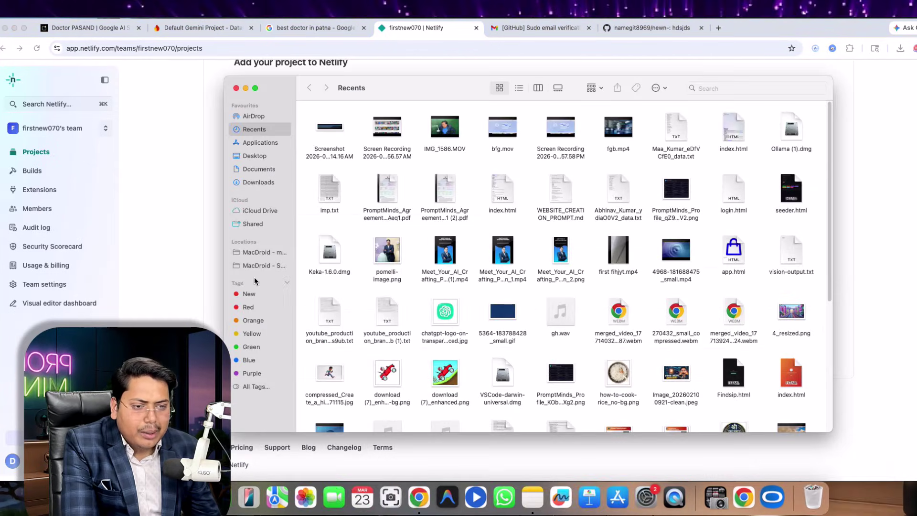
{"action": "left_click", "coordinate": [251, 155]}
{"action": "left_click", "coordinate": [255, 182]}
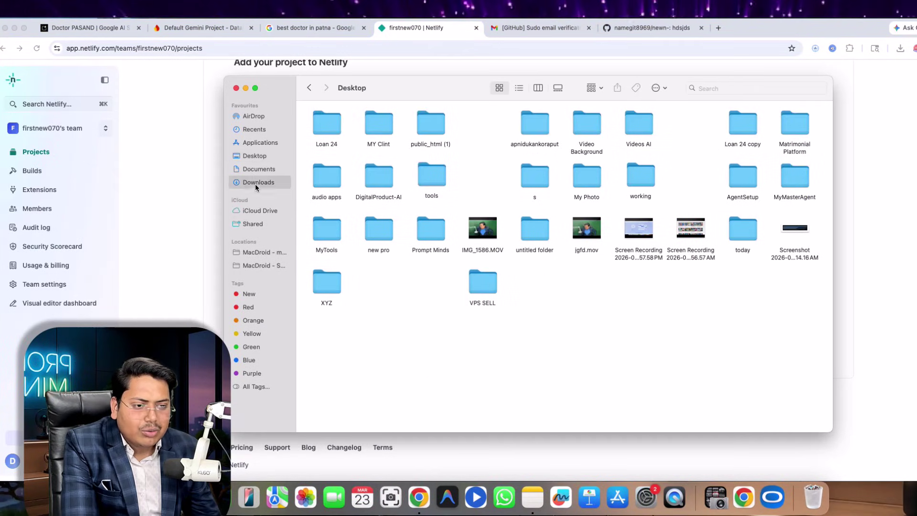
{"action": "left_click_drag", "start_coordinate": [355, 87], "coordinate": [570, 109]}
{"action": "left_click", "coordinate": [547, 162]}
{"action": "left_click_drag", "start_coordinate": [547, 163], "coordinate": [330, 340]}
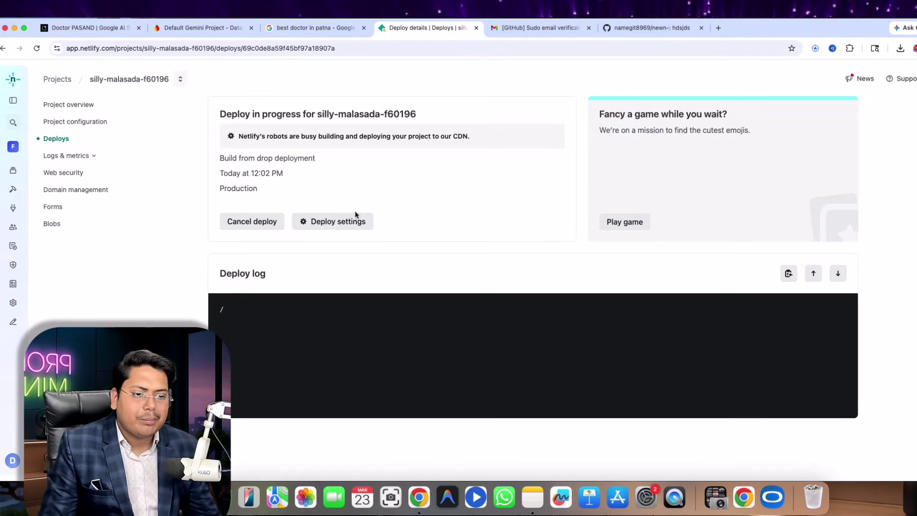
- Scroll through the silly-malasada-f60196 deploy log until all five stages show Complete
{"action": "scroll", "coordinate": [487, 343], "scroll_direction": "down", "scroll_amount": 3}
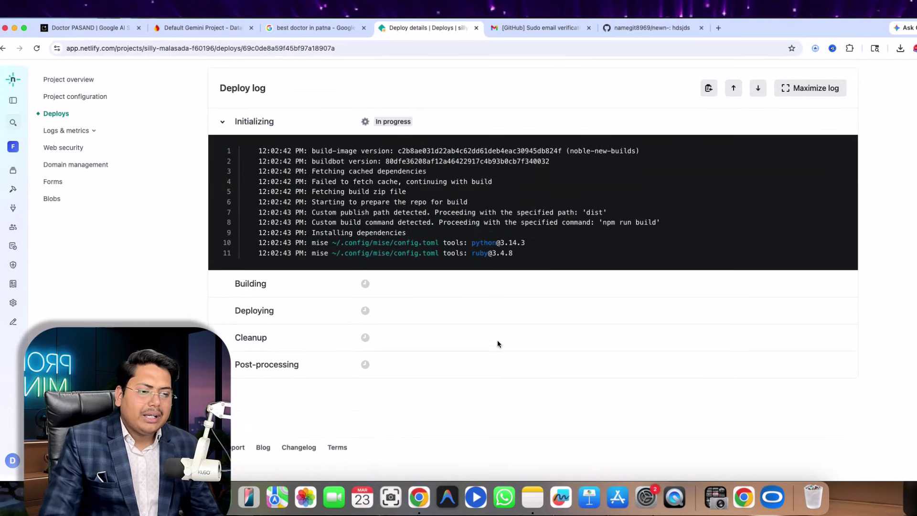
{"action": "scroll", "coordinate": [486, 308], "scroll_direction": "down", "scroll_amount": 3}
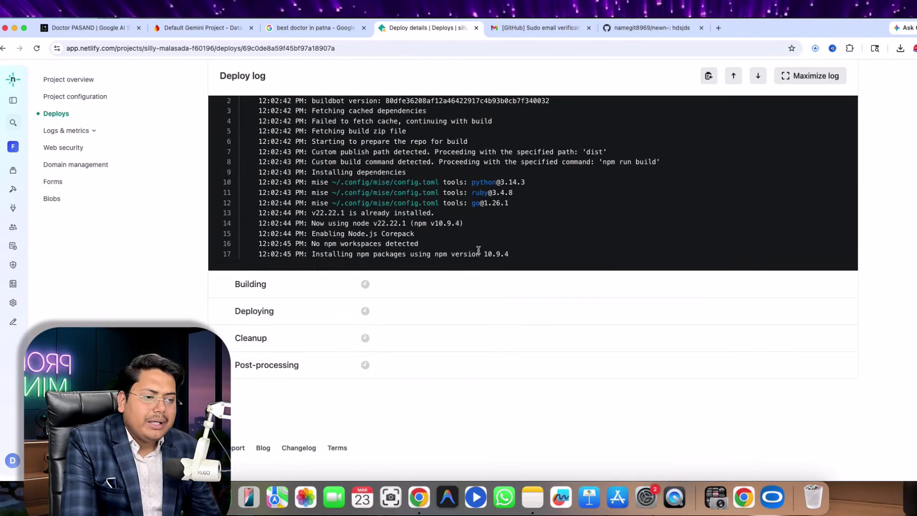
{"action": "scroll", "coordinate": [354, 300], "scroll_direction": "up", "scroll_amount": 4}
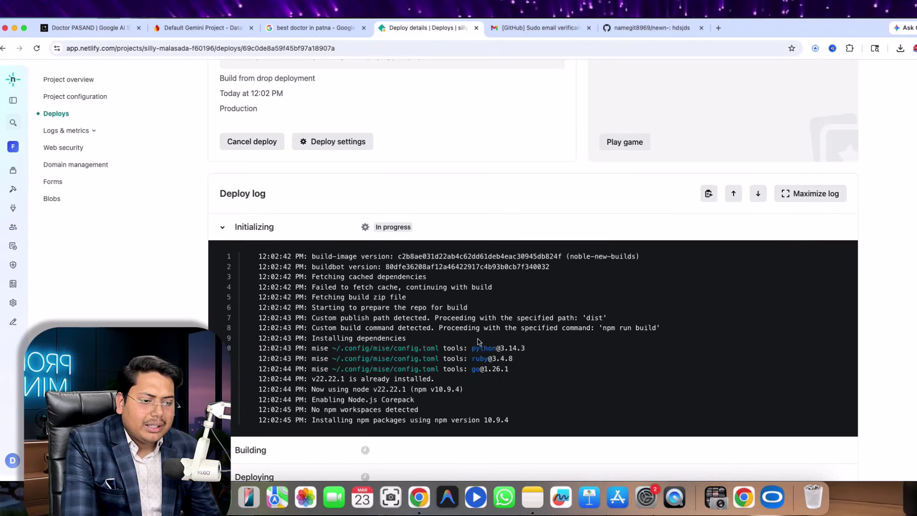
{"action": "scroll", "coordinate": [411, 315], "scroll_direction": "down", "scroll_amount": 5}
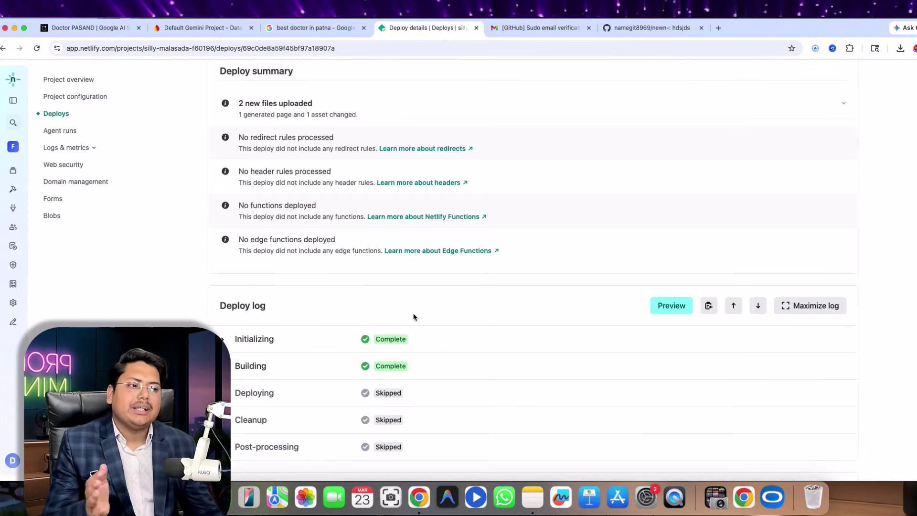
{"action": "scroll", "coordinate": [444, 282], "scroll_direction": "down", "scroll_amount": 4}
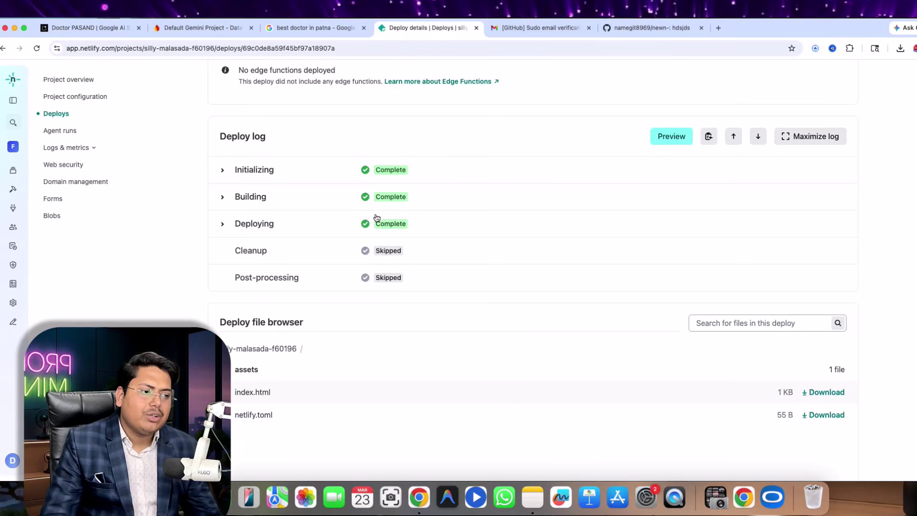
{"action": "scroll", "coordinate": [424, 246], "scroll_direction": "down", "scroll_amount": 3}
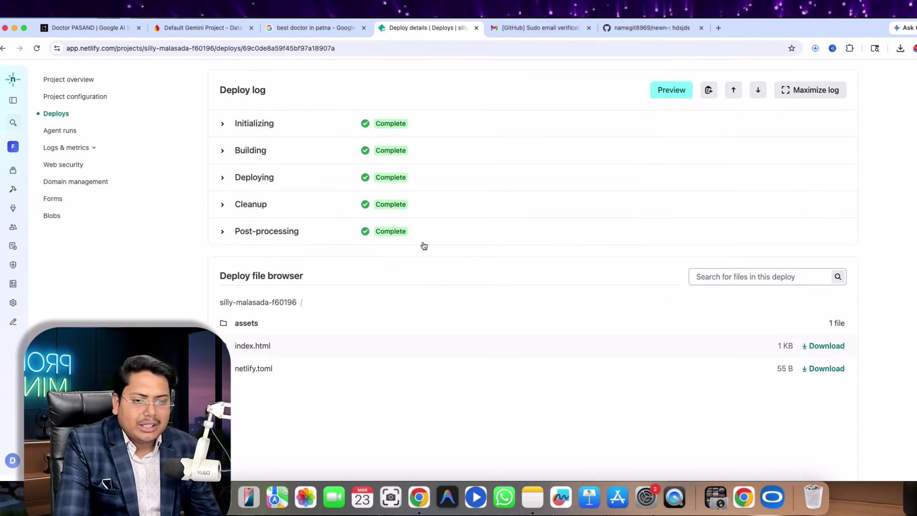
- Open Edit project name from Domain management and delete the old name silly-malasada-f60196
{"action": "left_click", "coordinate": [77, 182]}
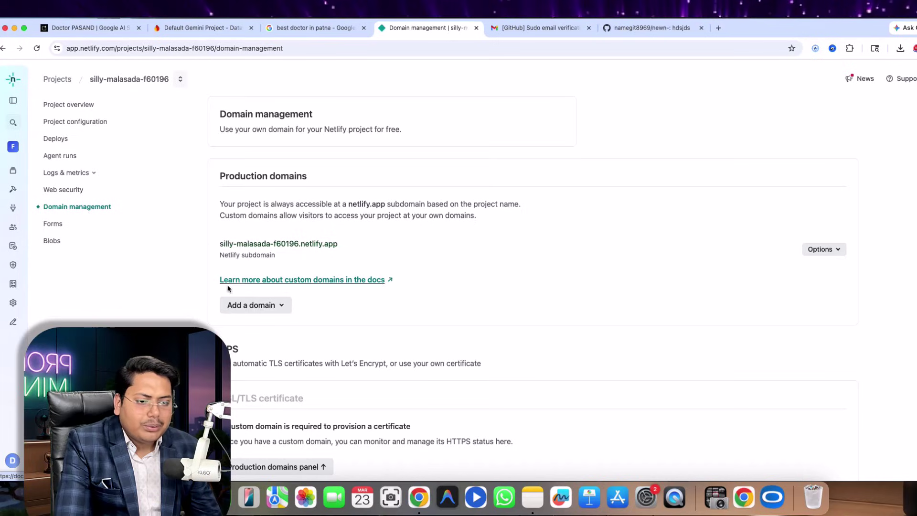
{"action": "left_click", "coordinate": [821, 253]}
{"action": "left_click", "coordinate": [792, 269]}
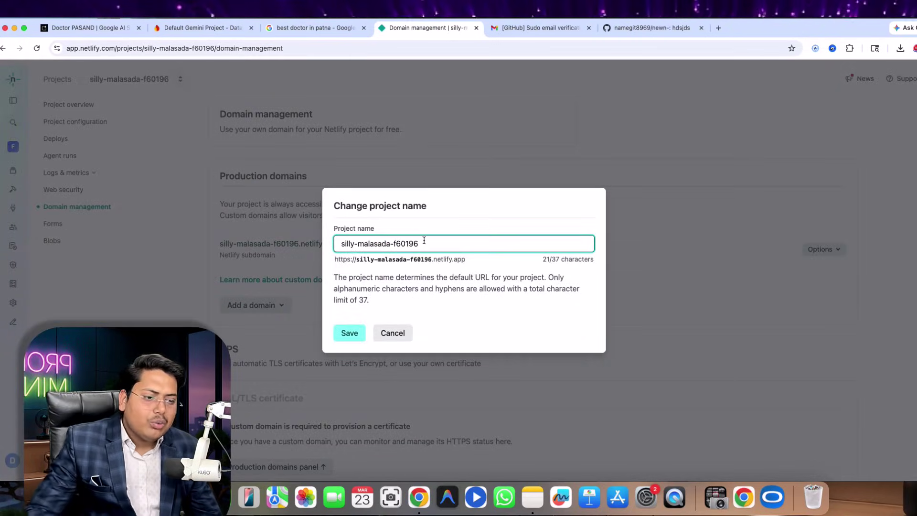
{"action": "left_click_drag", "start_coordinate": [423, 242], "coordinate": [312, 243]}
{"action": "key", "text": "BackSpace"}
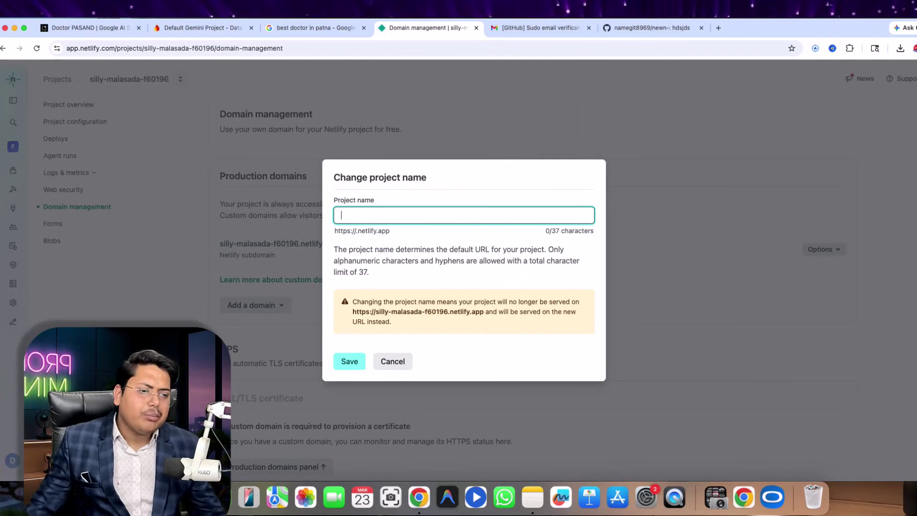
- Copy the doctor's name from the search results tab
{"action": "right_click", "coordinate": [377, 233]}
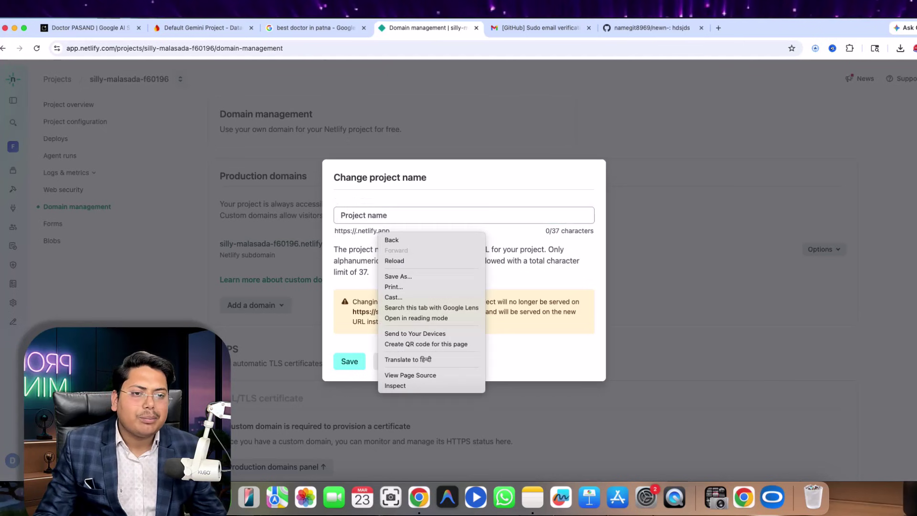
{"action": "left_click", "coordinate": [283, 21]}
{"action": "left_click", "coordinate": [311, 29]}
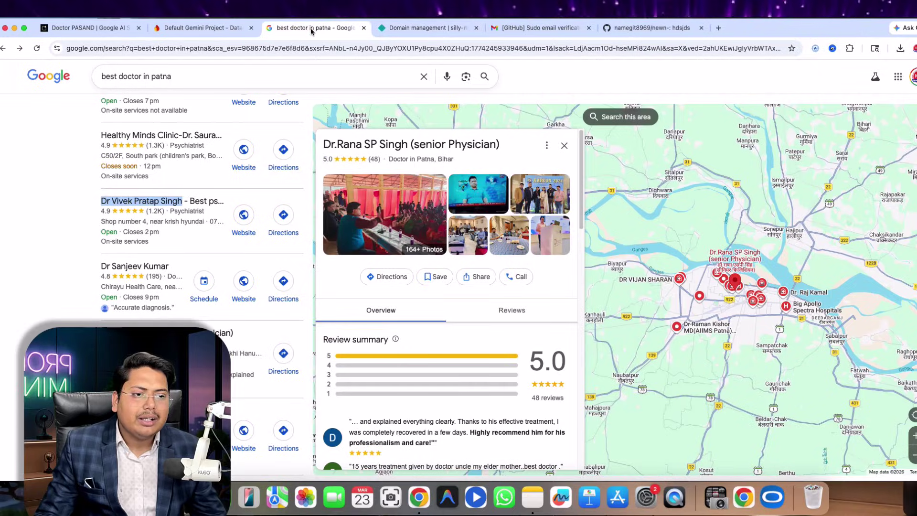
{"action": "scroll", "coordinate": [95, 287], "scroll_direction": "down", "scroll_amount": 2}
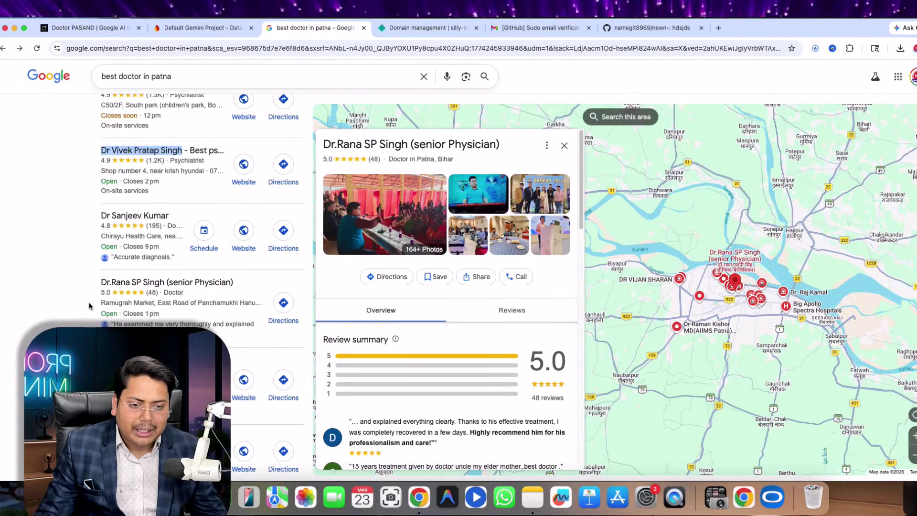
{"action": "left_click", "coordinate": [94, 287]}
{"action": "left_click_drag", "start_coordinate": [94, 286], "coordinate": [165, 286]}
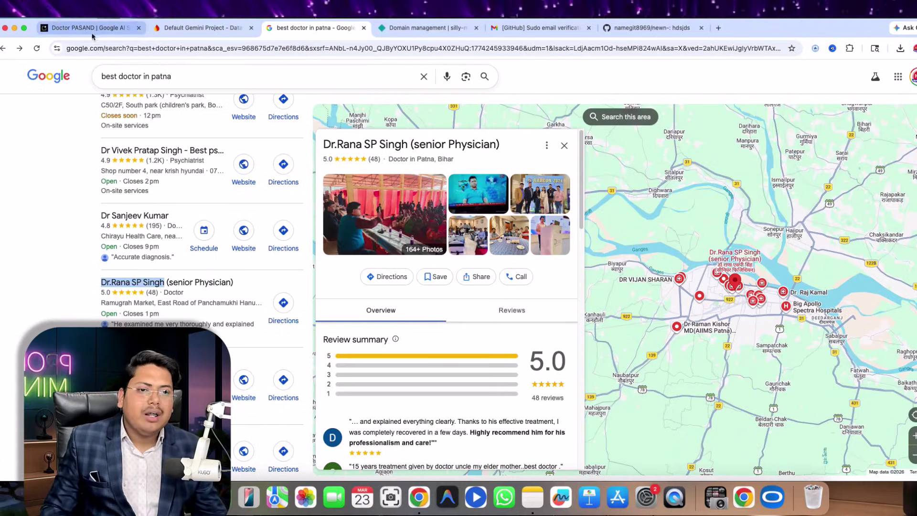
- Return to the rename dialog and, after pasting fails, type 'dr' as the new name
{"action": "left_click", "coordinate": [647, 27]}
{"action": "left_click", "coordinate": [548, 27]}
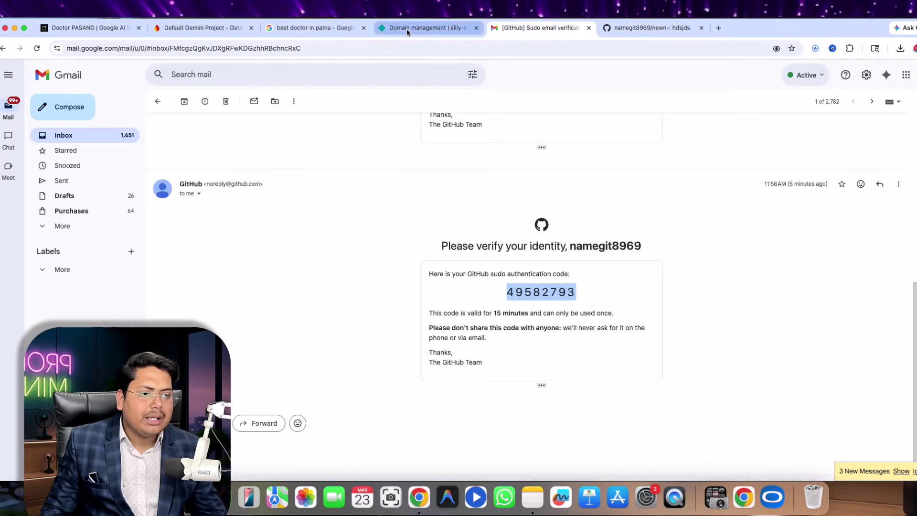
{"action": "left_click", "coordinate": [406, 29]}
{"action": "left_click", "coordinate": [373, 218]}
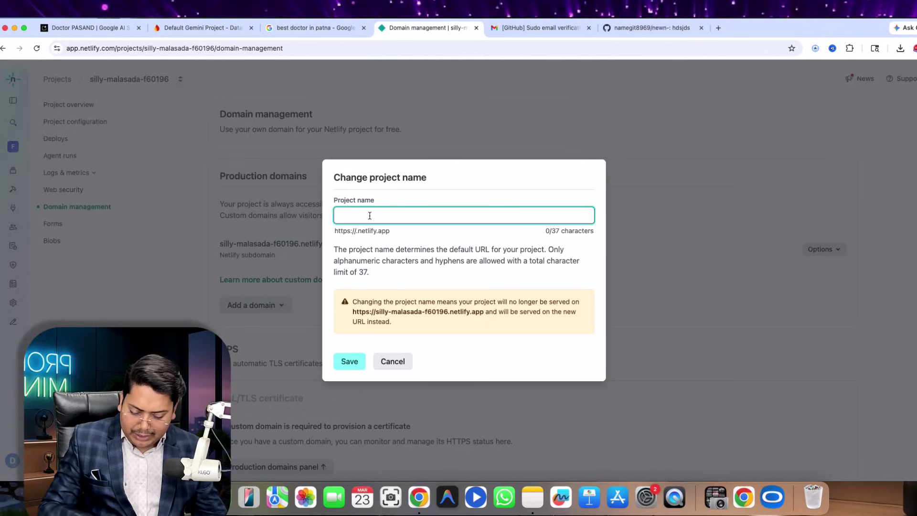
{"action": "right_click", "coordinate": [366, 216]}
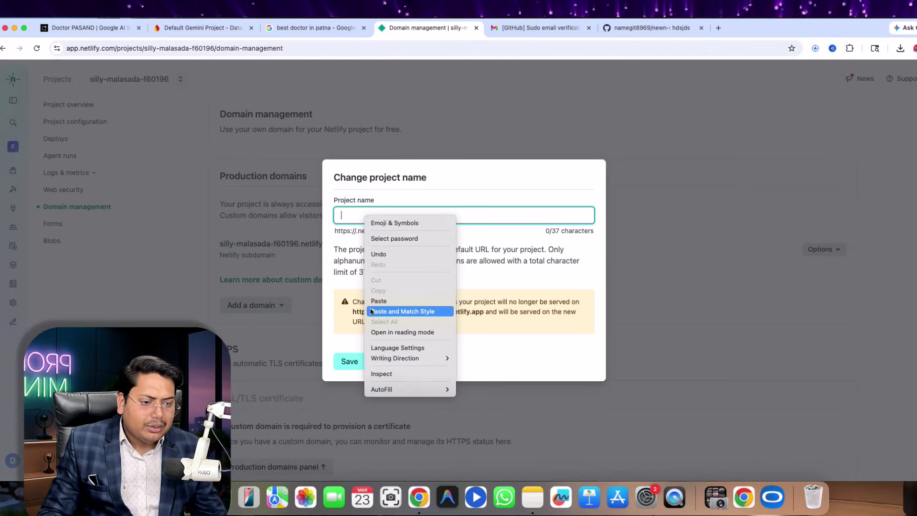
{"action": "left_click", "coordinate": [364, 219]}
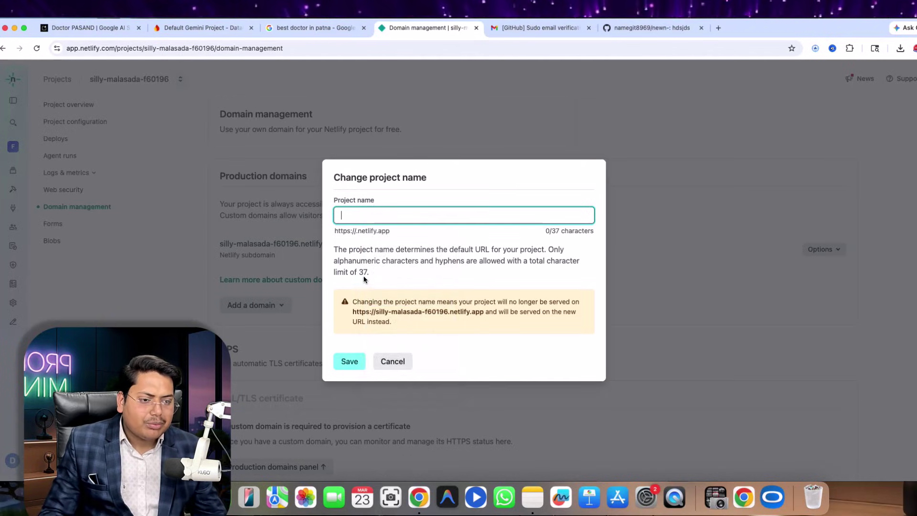
{"action": "right_click", "coordinate": [355, 215]}
{"action": "left_click", "coordinate": [360, 215]}
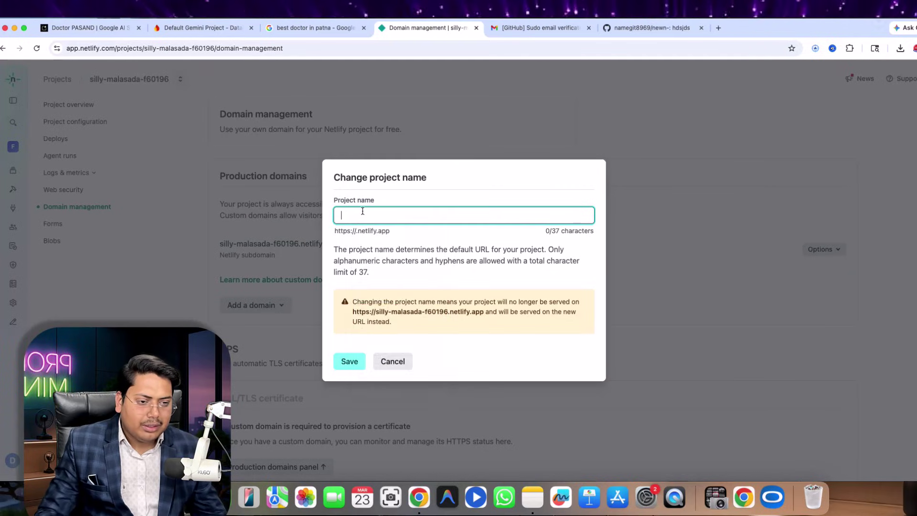
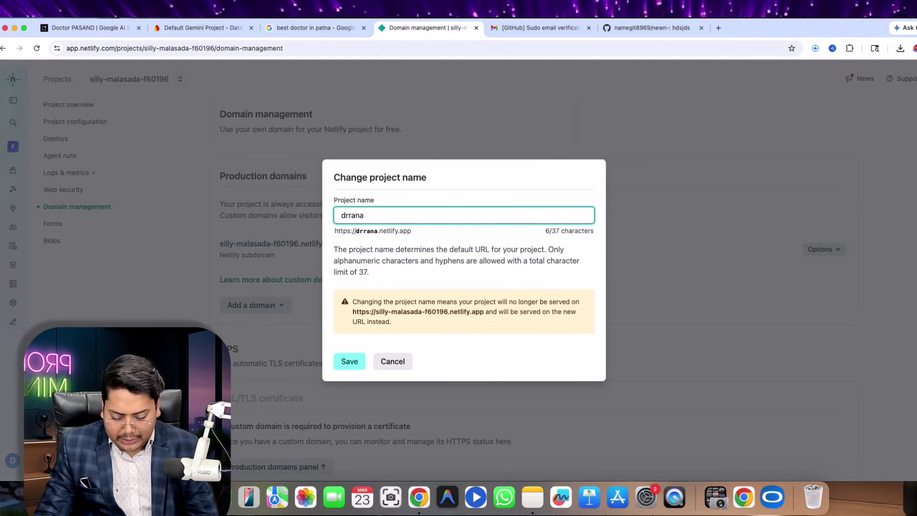
{"action": "type", "text": "singh"}
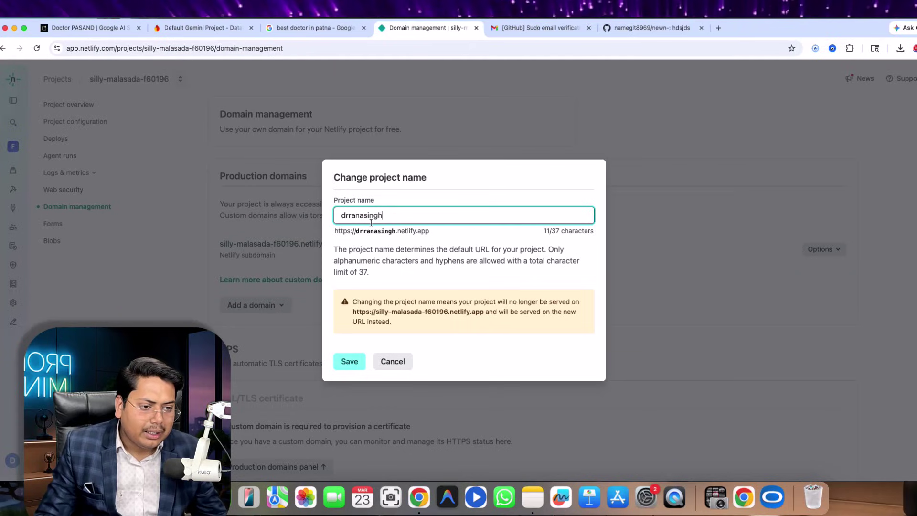
{"action": "left_click", "coordinate": [349, 216]}
{"action": "type", "text": "sp"}
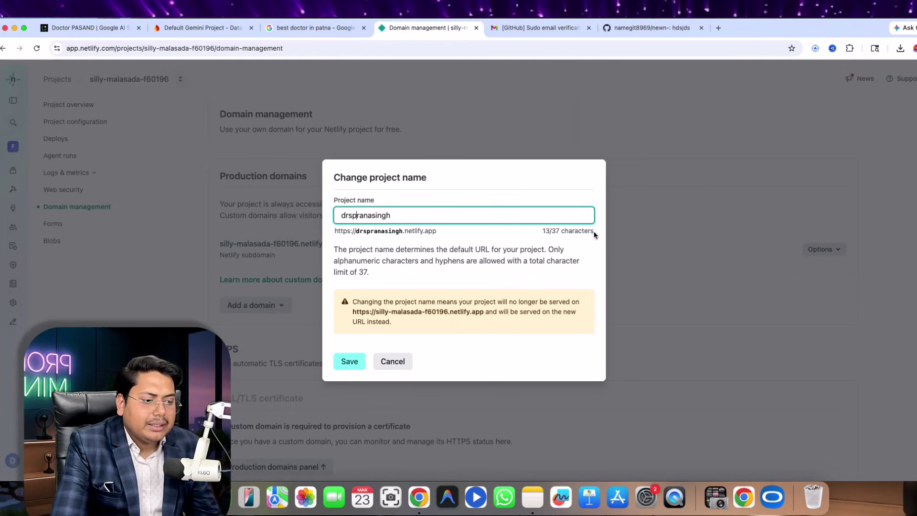
{"action": "left_click", "coordinate": [351, 368]}
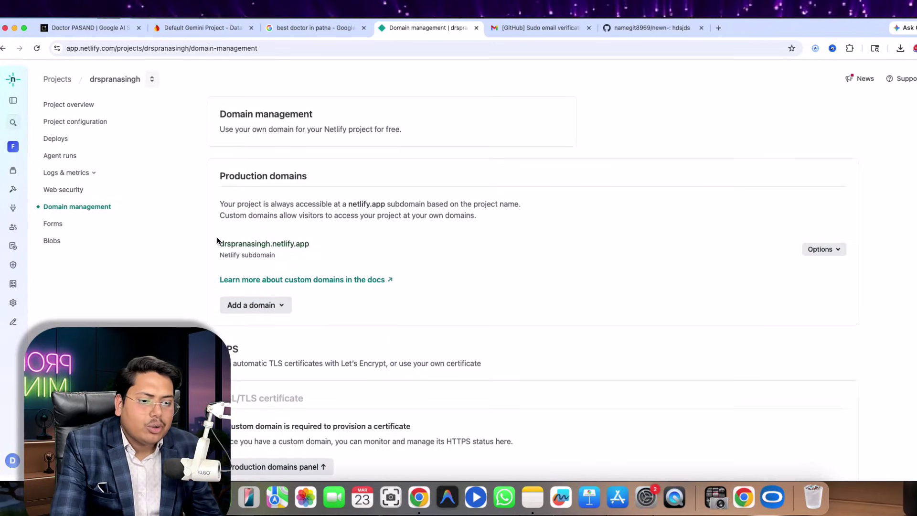
{"action": "left_click_drag", "start_coordinate": [375, 235], "coordinate": [337, 254]}
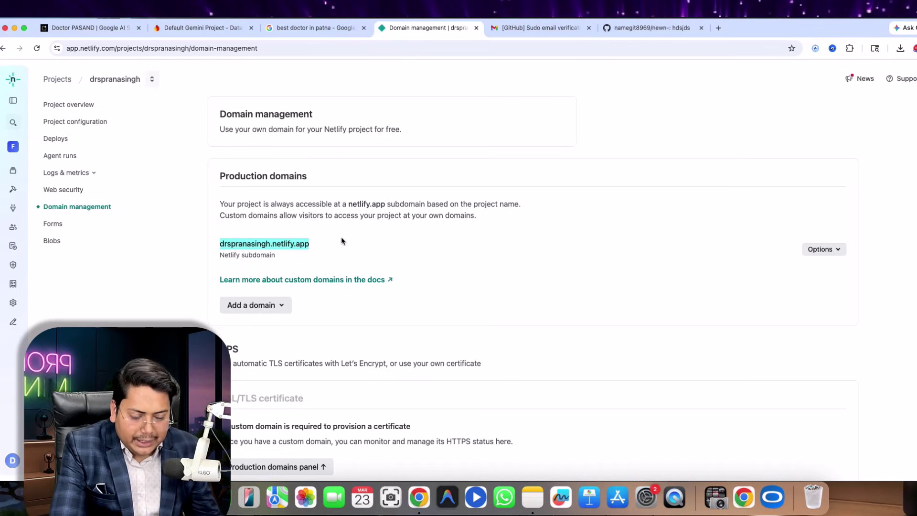
{"action": "key", "text": "super+1"}
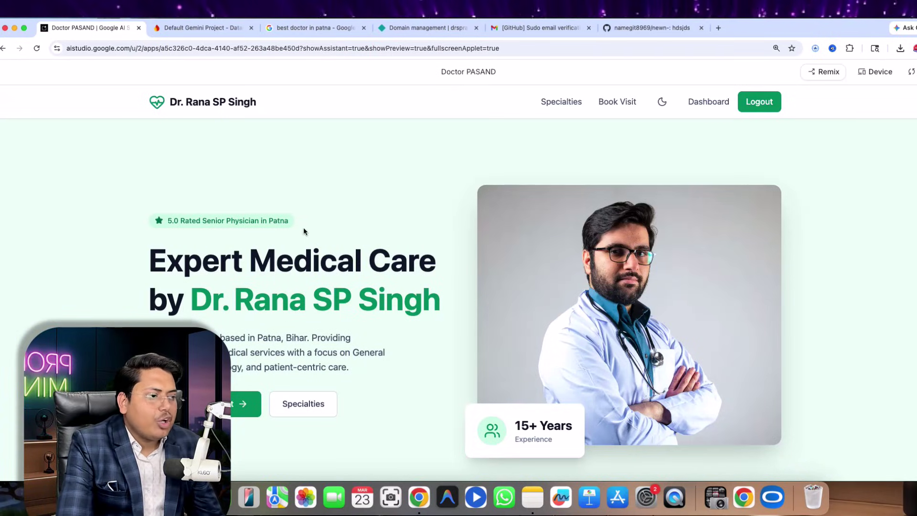
- Preview the doctor site at mobile phone size and scroll through it
{"action": "left_click", "coordinate": [868, 79]}
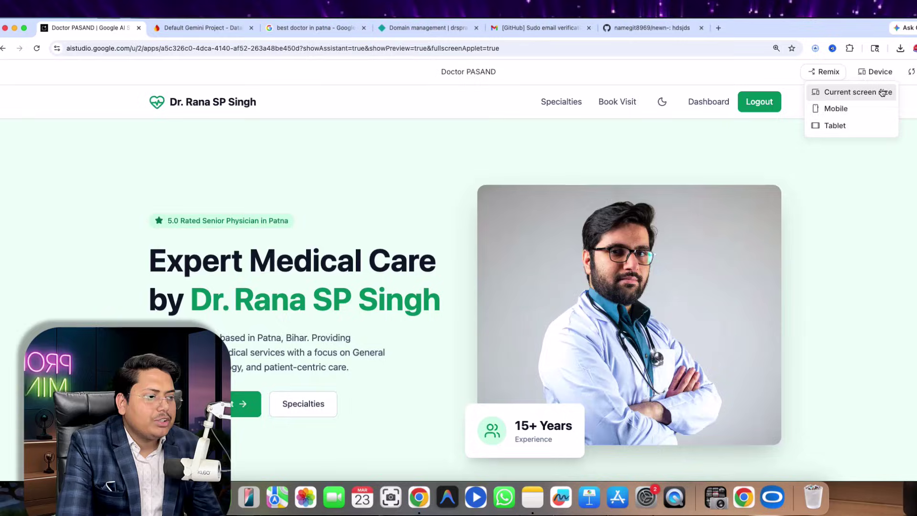
{"action": "left_click", "coordinate": [850, 108]}
{"action": "scroll", "coordinate": [435, 306], "scroll_direction": "down", "scroll_amount": 4}
{"action": "scroll", "coordinate": [462, 329], "scroll_direction": "down", "scroll_amount": 5}
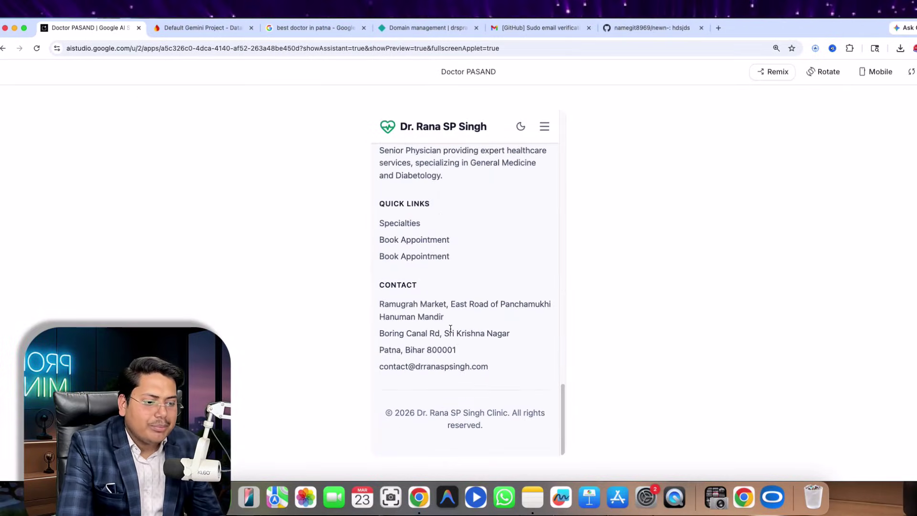
{"action": "scroll", "coordinate": [455, 336], "scroll_direction": "up", "scroll_amount": 15}
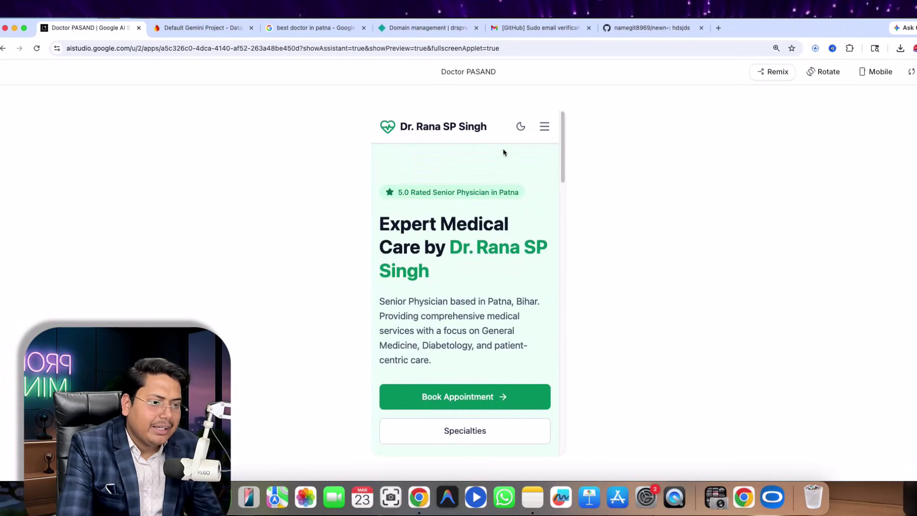
- Switch the doctor site to dark mode and scroll through the mobile layout
{"action": "left_click", "coordinate": [520, 127]}
{"action": "scroll", "coordinate": [451, 305], "scroll_direction": "down", "scroll_amount": 15}
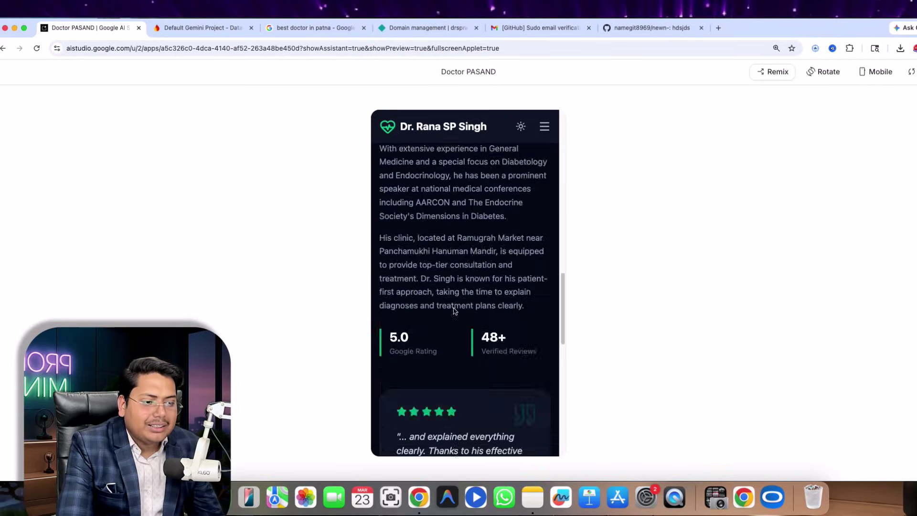
{"action": "scroll", "coordinate": [456, 318], "scroll_direction": "down", "scroll_amount": 1}
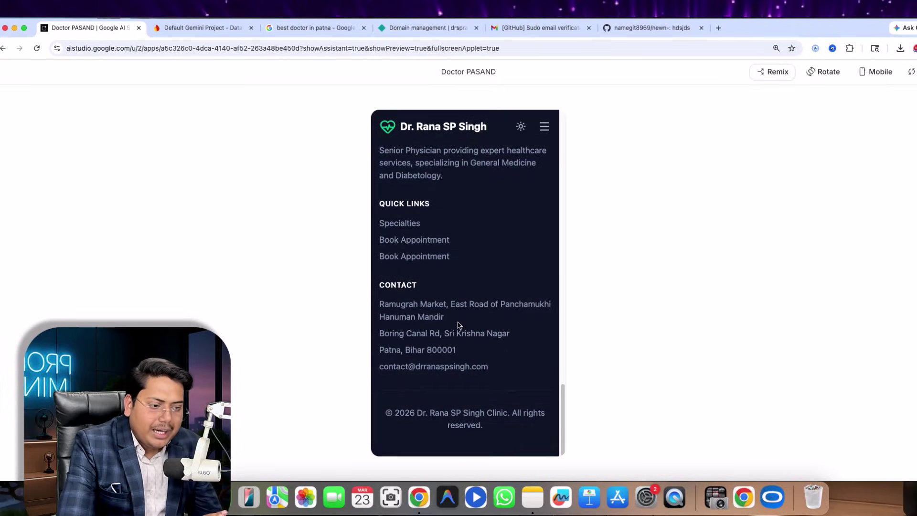
{"action": "scroll", "coordinate": [458, 325], "scroll_direction": "up", "scroll_amount": 15}
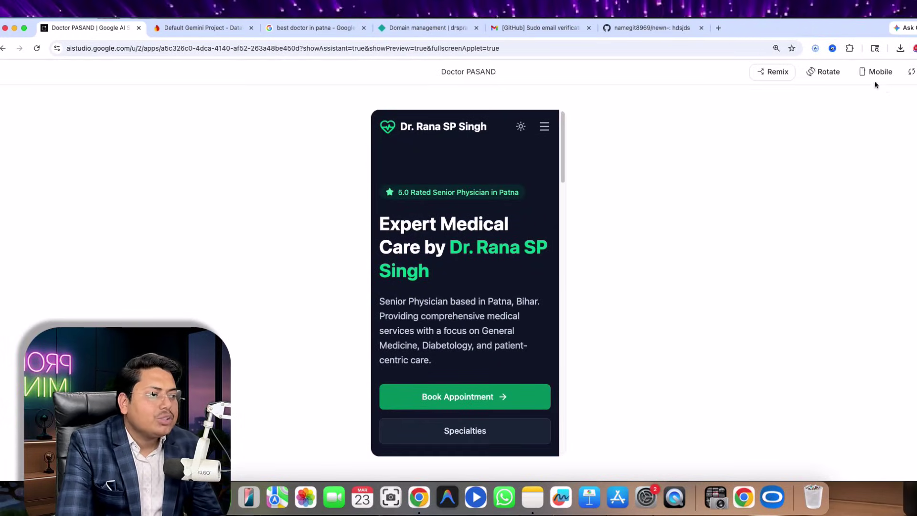
- Rotate the mobile preview to landscape orientation and scroll through it
{"action": "left_click", "coordinate": [877, 71]}
{"action": "left_click", "coordinate": [825, 72]}
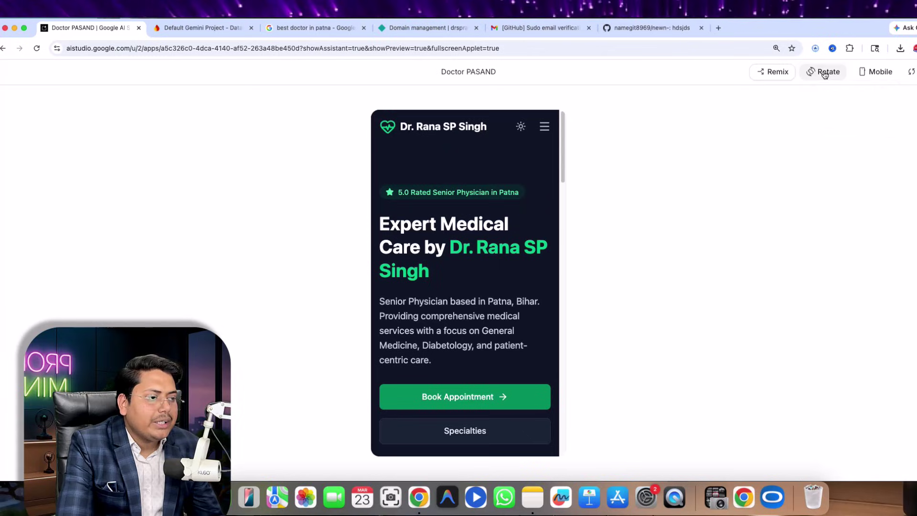
{"action": "left_click", "coordinate": [826, 71]}
{"action": "scroll", "coordinate": [459, 306], "scroll_direction": "down", "scroll_amount": 5}
{"action": "scroll", "coordinate": [460, 309], "scroll_direction": "up", "scroll_amount": 3}
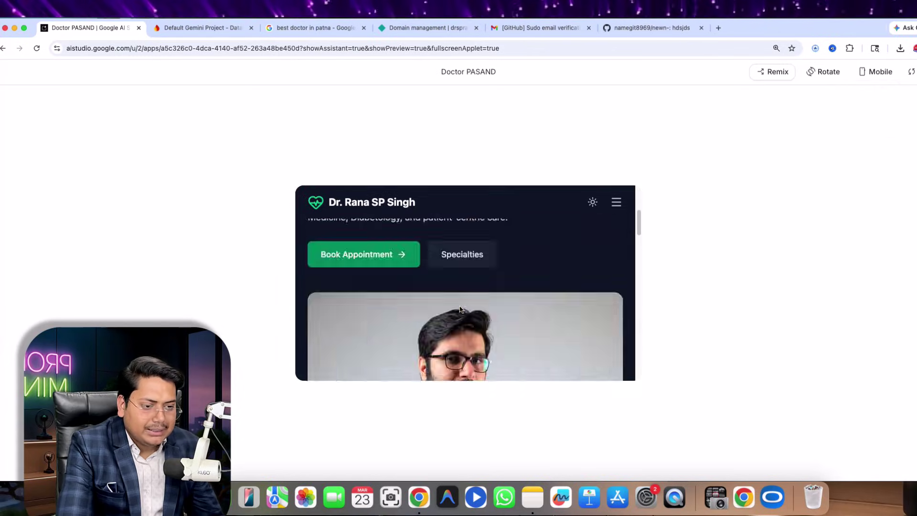
{"action": "scroll", "coordinate": [461, 310], "scroll_direction": "down", "scroll_amount": 10}
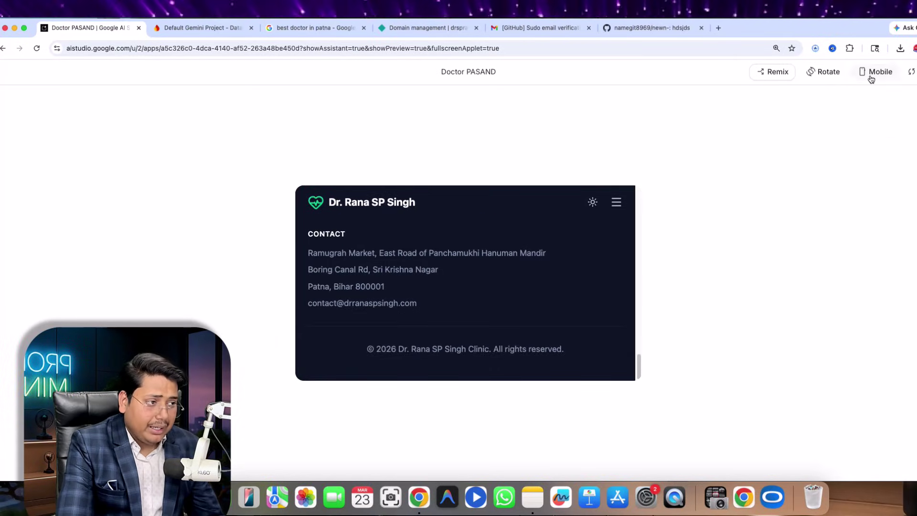
- Preview the doctor site at tablet size
{"action": "left_click", "coordinate": [874, 73]}
{"action": "left_click", "coordinate": [836, 125]}
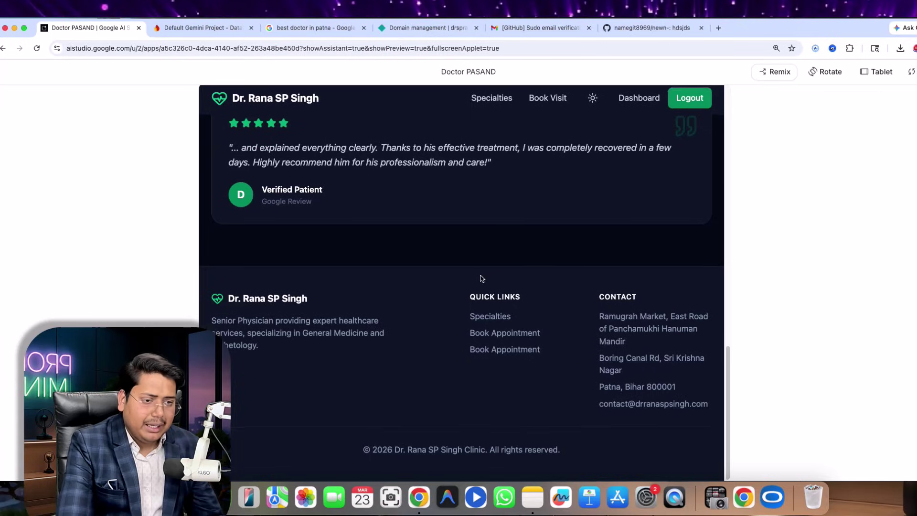
{"action": "scroll", "coordinate": [482, 279], "scroll_direction": "up", "scroll_amount": 15}
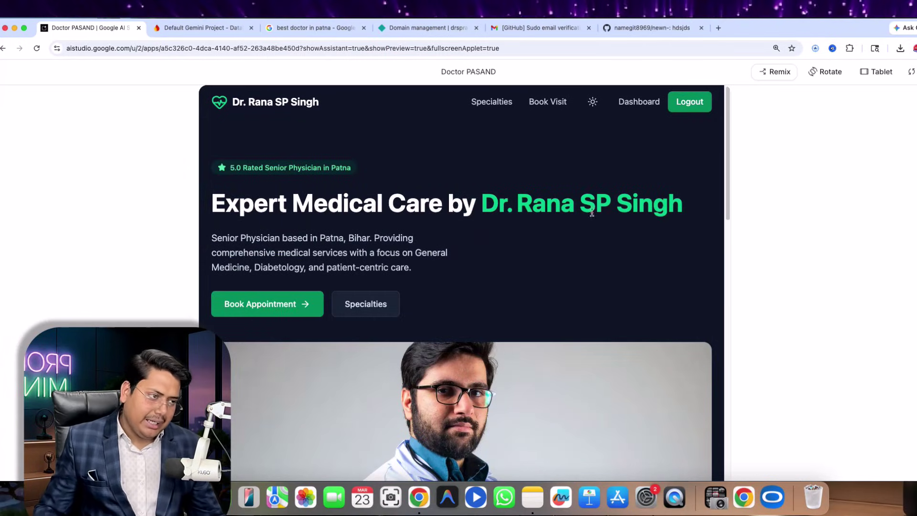
{"action": "left_click", "coordinate": [203, 27]}
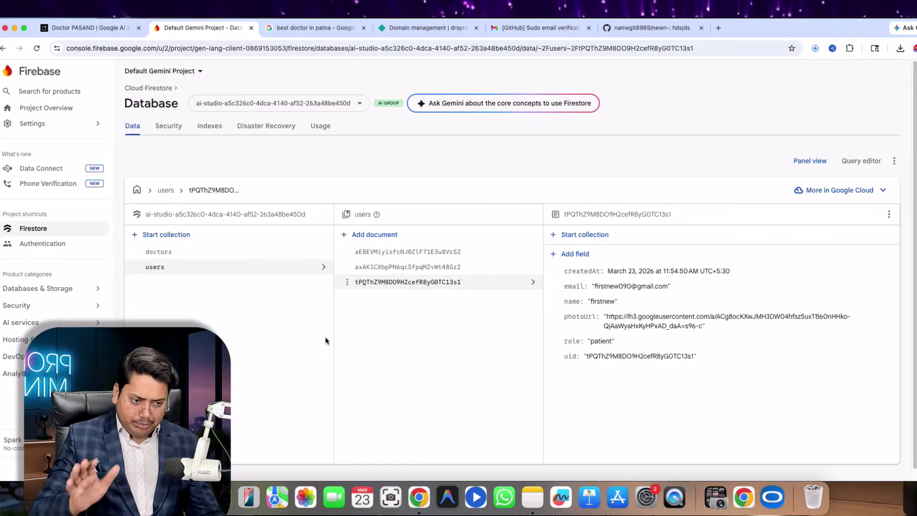
- Review the signed-up patient's document in the Firestore users collection, then return to the site preview
{"action": "scroll", "coordinate": [306, 330], "scroll_direction": "down", "scroll_amount": 1}
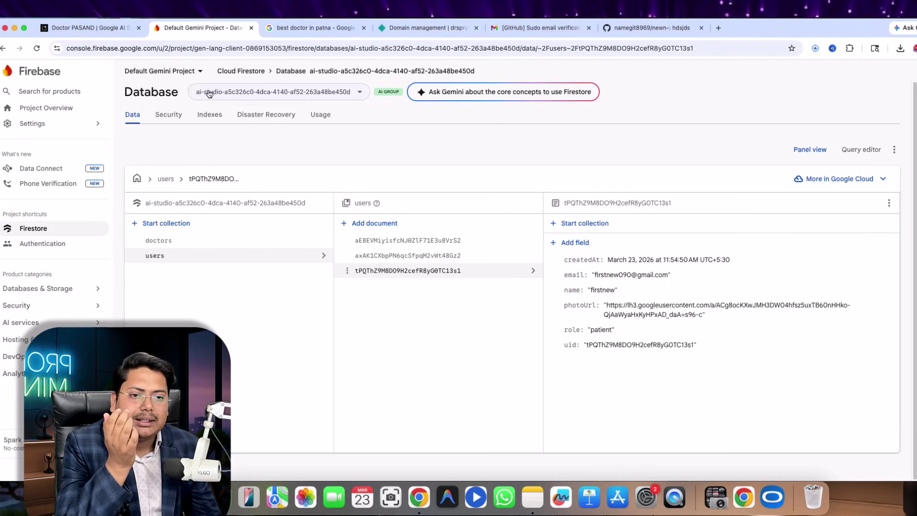
{"action": "left_click", "coordinate": [93, 28]}
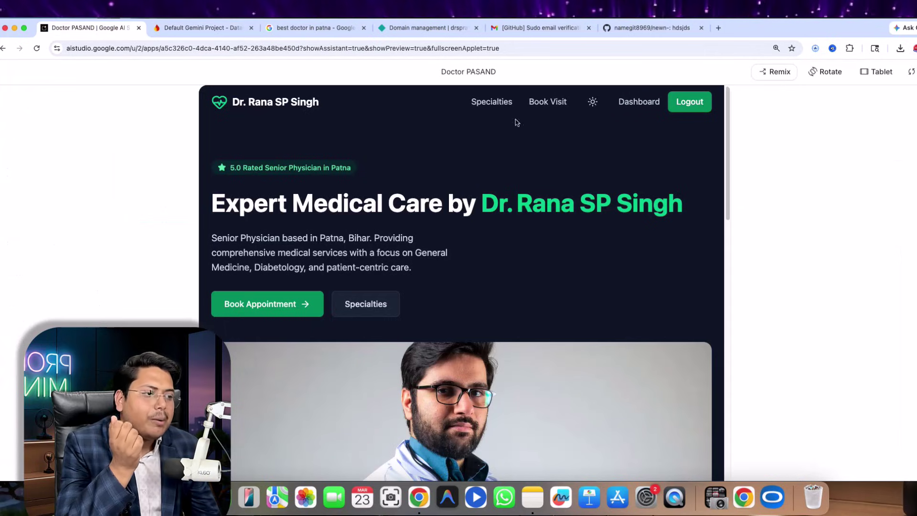
- Restore the preview to current screen size, then view the 'best doctor in patna' Google results
{"action": "left_click", "coordinate": [873, 73]}
{"action": "left_click", "coordinate": [836, 90]}
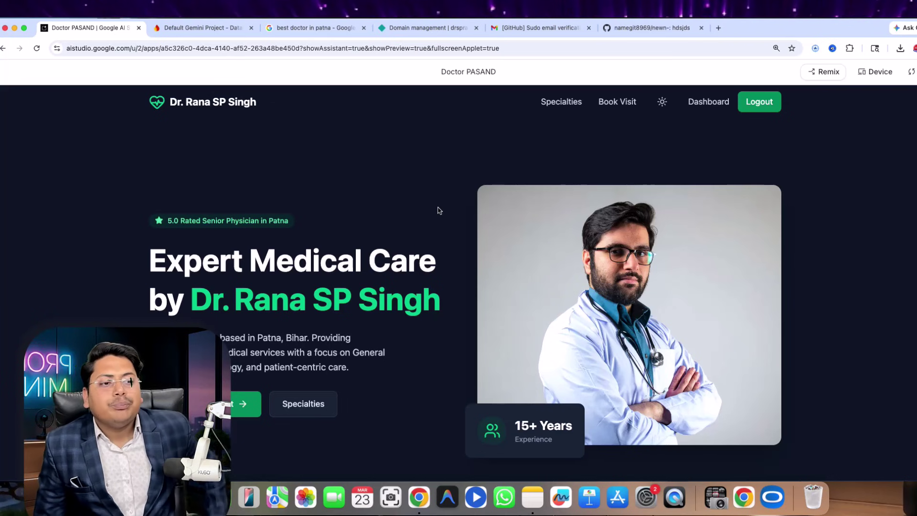
{"action": "left_click", "coordinate": [317, 28]}
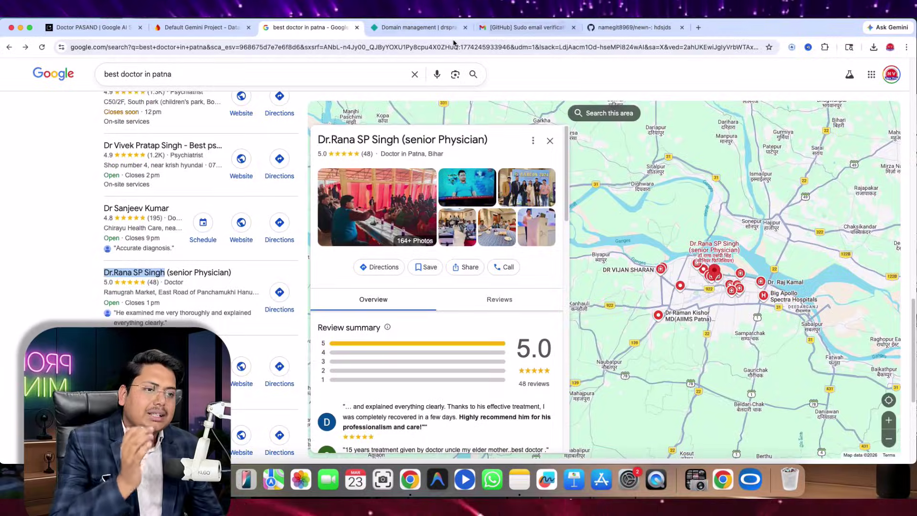
{"action": "left_click", "coordinate": [438, 28]}
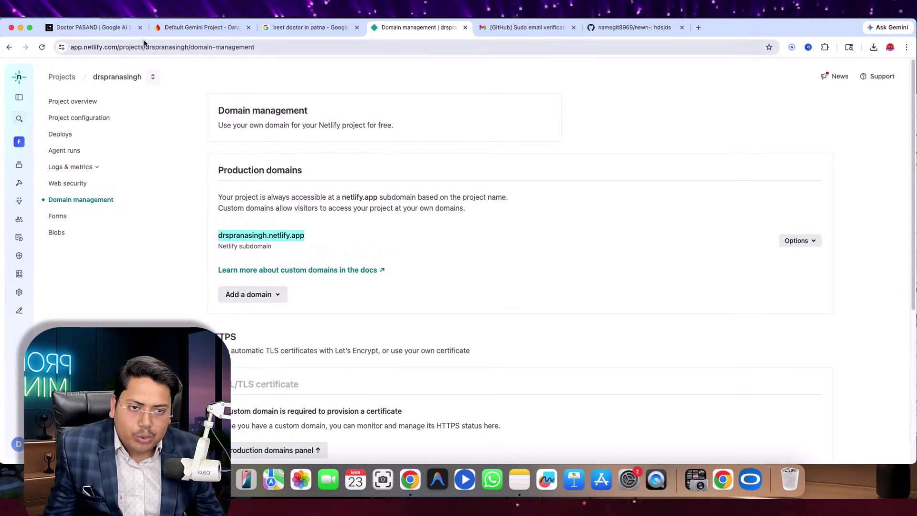
{"action": "left_click", "coordinate": [119, 27]}
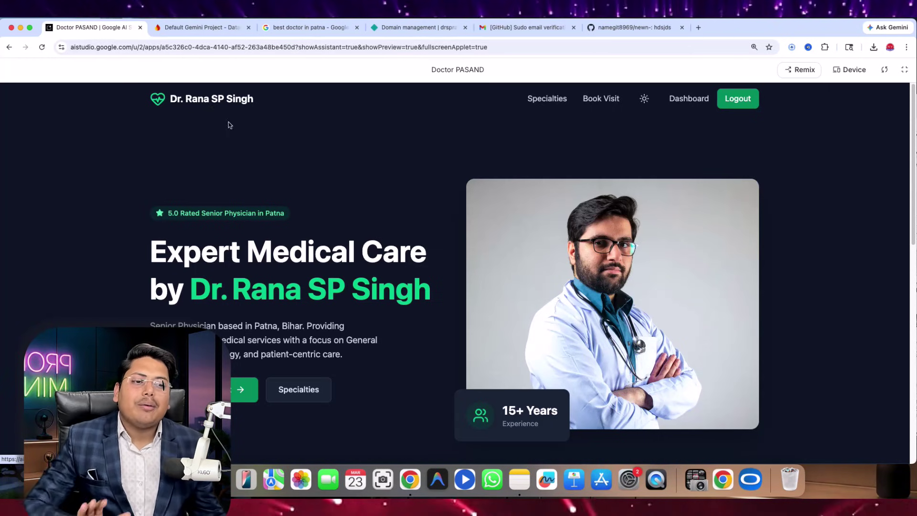
{"action": "left_click", "coordinate": [287, 28]}
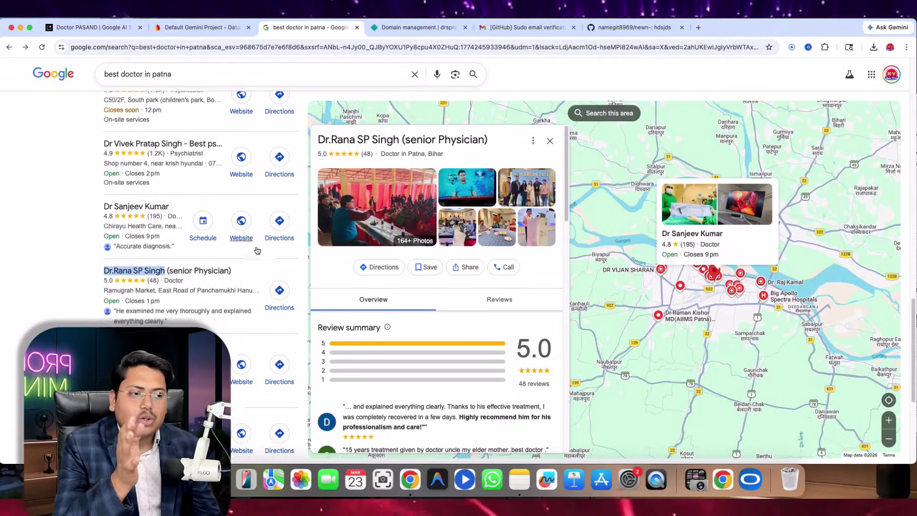
{"action": "scroll", "coordinate": [257, 249], "scroll_direction": "up", "scroll_amount": 3}
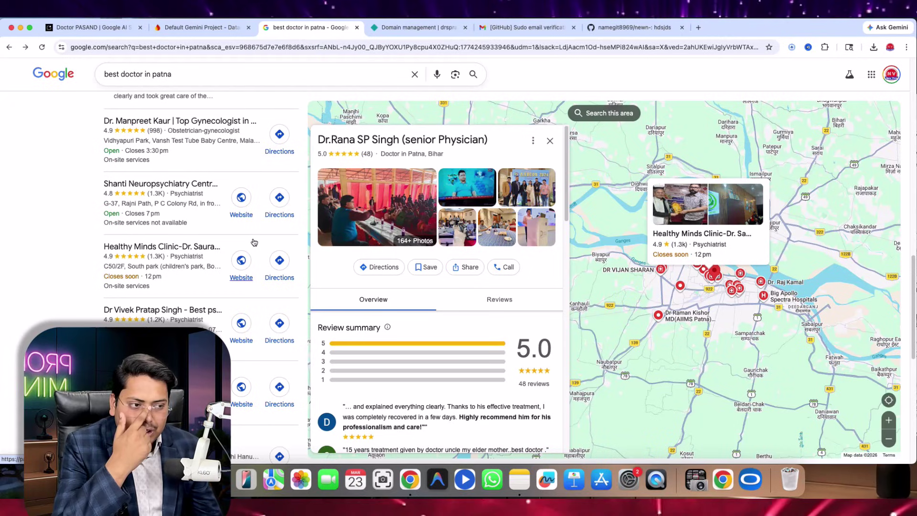